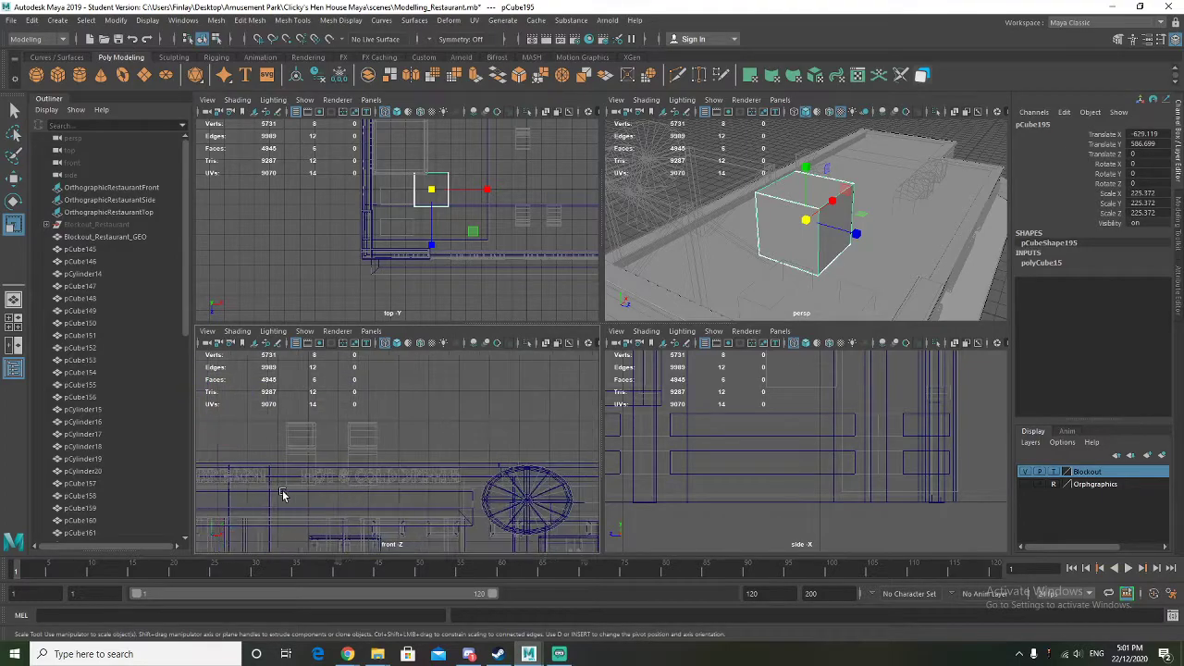
# Move the cube along X to about -844 and scale it uniformly to about 329 at the rooftop tower blockout
pyautogui.press('w')
pyautogui.moveTo(450, 427); pyautogui.dragTo(345, 423)
pyautogui.press('r')
pyautogui.press('w')
pyautogui.press('r')
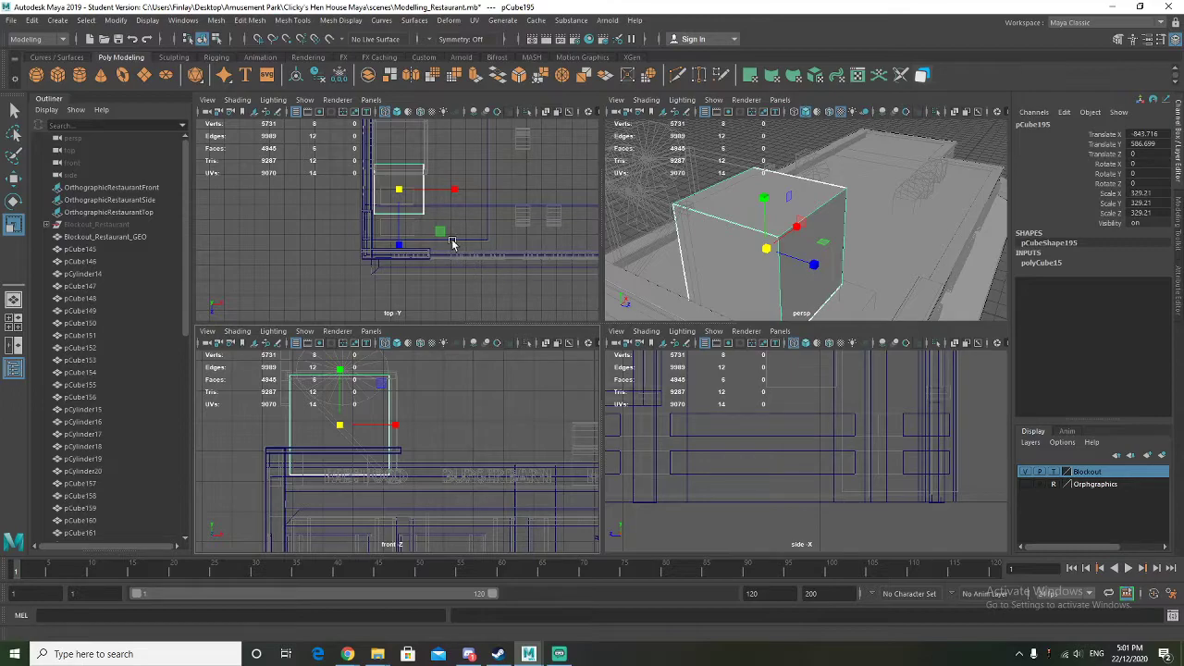
# Align the cube with the tower blockout in plan, at about X -836 and Z -293
pyautogui.keyDown('alt'); pyautogui.moveTo(452, 243); pyautogui.dragTo(441, 303, button='middle'); pyautogui.keyUp('alt')
pyautogui.press('w')
pyautogui.moveTo(390, 293); pyautogui.dragTo(392, 250)
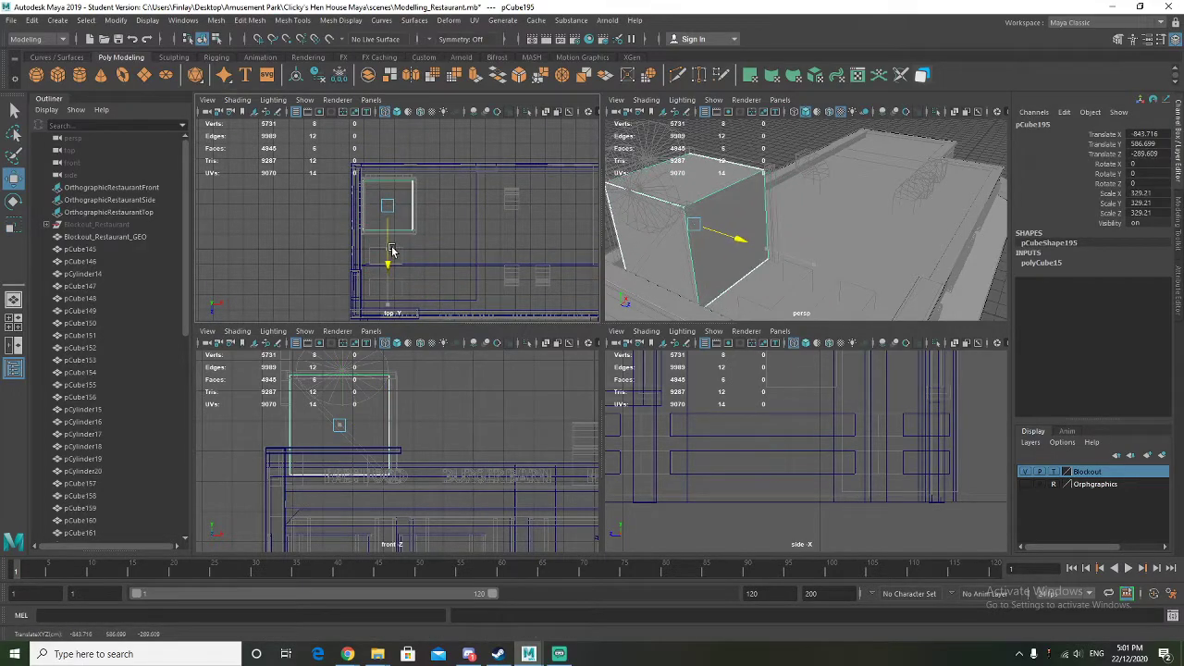
pyautogui.scroll(4, 391, 250)
pyautogui.moveTo(436, 189); pyautogui.dragTo(435, 179)
pyautogui.moveTo(380, 231); pyautogui.dragTo(382, 237)
# Scale the cube uniformly to about 335.5 and lower it to fit under the blockout's top trim
pyautogui.scroll(3, 325, 490)
pyautogui.press('r')
pyautogui.moveTo(326, 499); pyautogui.dragTo(329, 500)
pyautogui.moveTo(750, 258)
pyautogui.keyDown('alt'); pyautogui.mouseDown()
pyautogui.moveTo(732, 236)
pyautogui.moveTo(740, 255)
pyautogui.moveTo(731, 249)
pyautogui.mouseUp(); pyautogui.keyUp('alt')
pyautogui.press('w')
pyautogui.moveTo(324, 443); pyautogui.dragTo(324, 448)
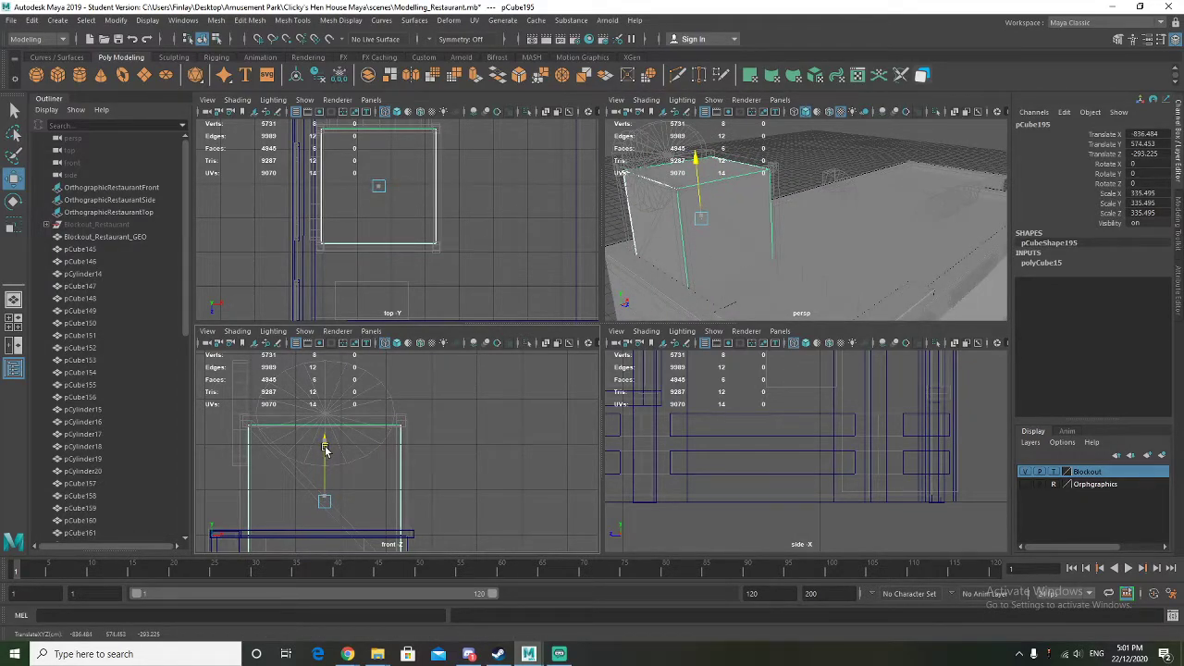
# Isolate the tower cube, delete its bottom face, and return to object selection with the whole scene shown
pyautogui.keyDown('alt'); pyautogui.moveTo(792, 226); pyautogui.dragTo(683, 293); pyautogui.keyUp('alt')
pyautogui.hotkey('ctrl', '1')
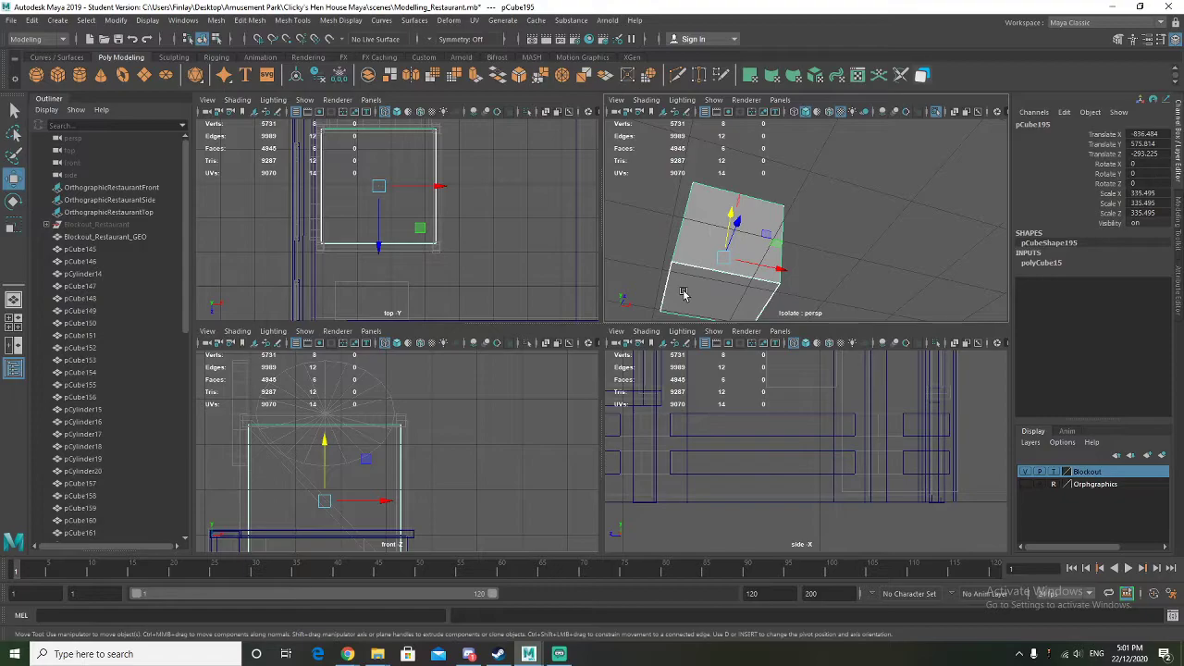
pyautogui.moveTo(695, 279); pyautogui.dragTo(700, 294, button='right')
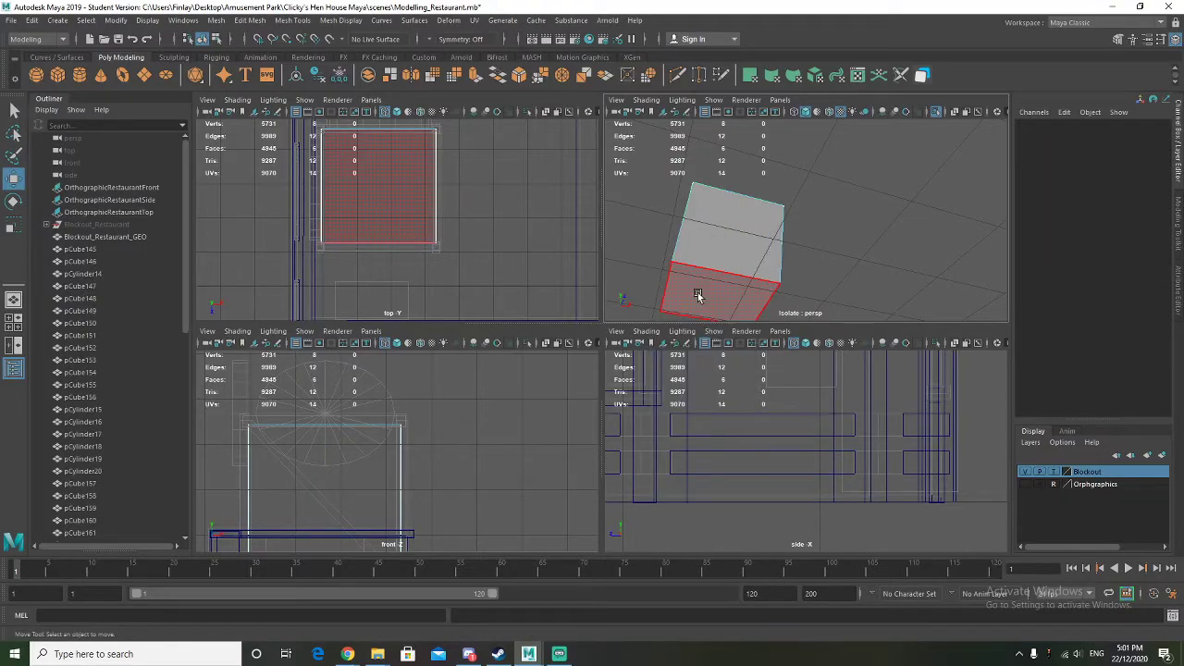
pyautogui.click(700, 293)
pyautogui.moveTo(723, 255); pyautogui.dragTo(727, 264)
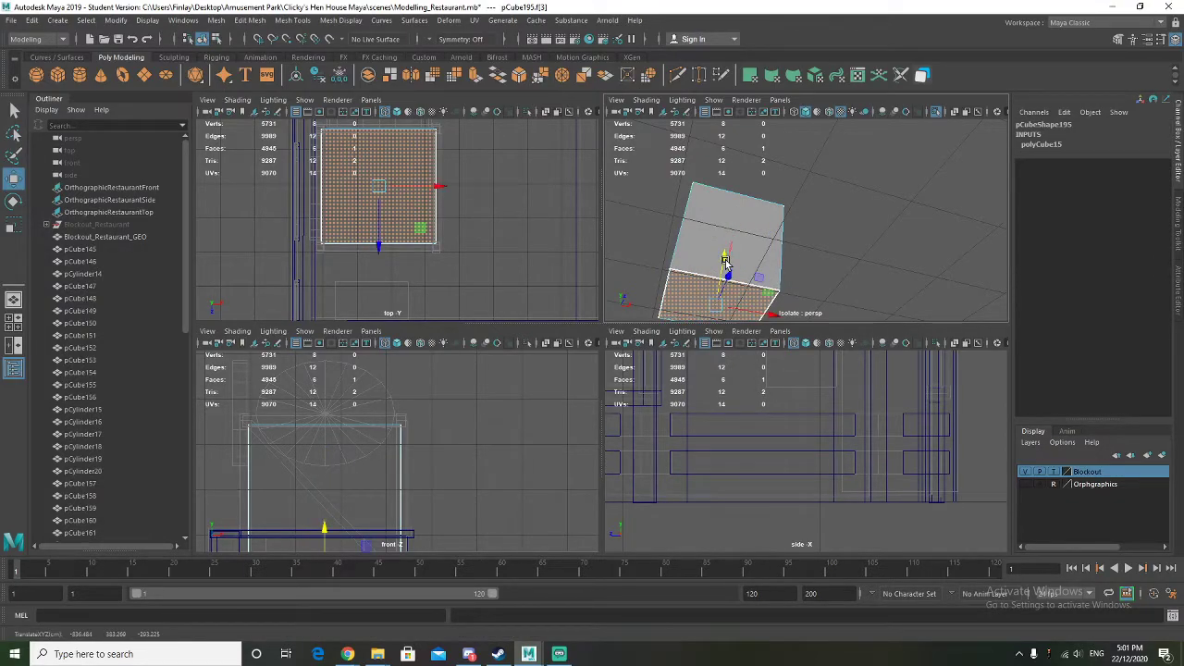
pyautogui.press('Delete')
pyautogui.hotkey('ctrl', '1')
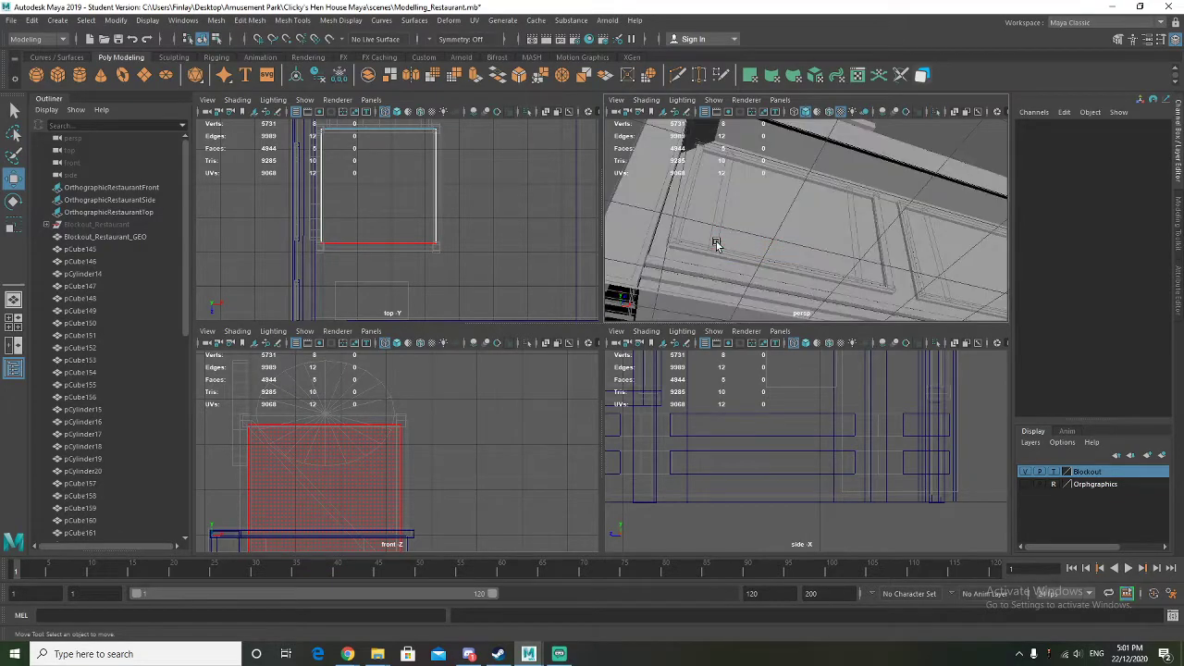
pyautogui.keyDown('alt'); pyautogui.moveTo(831, 210); pyautogui.dragTo(862, 267); pyautogui.keyUp('alt')
pyautogui.rightClick(834, 177)
pyautogui.moveTo(834, 177); pyautogui.dragTo(895, 158, button='right')
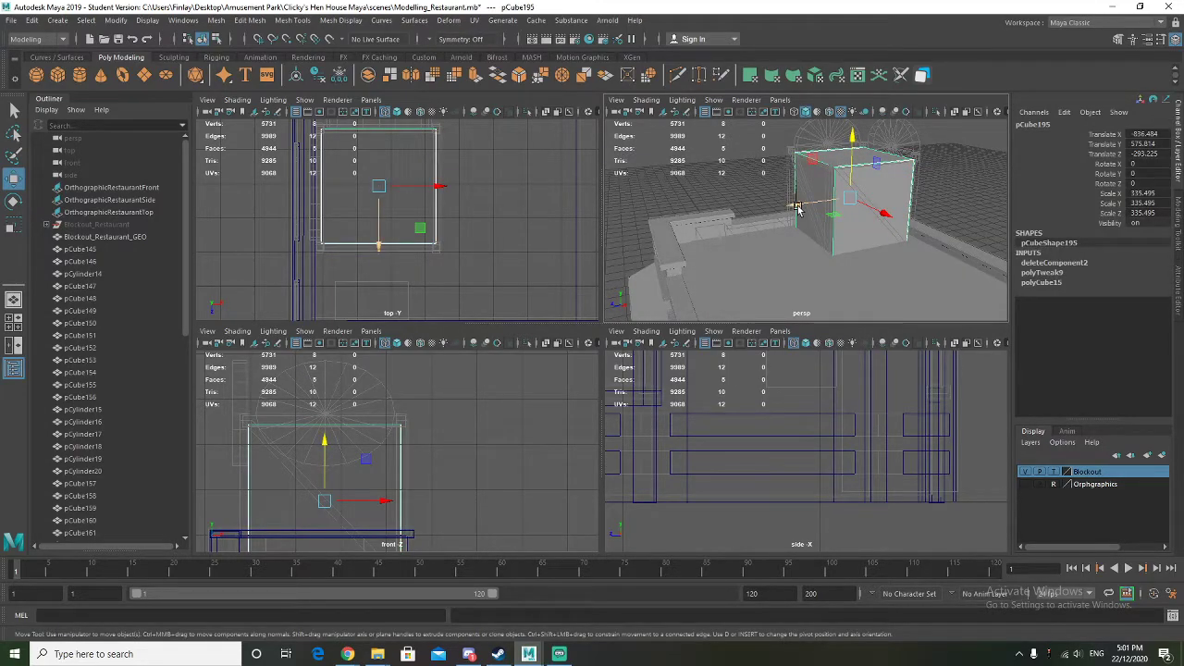
# Create a new cube, place it at the top of the tower cube, and scale it uniformly to about 91
pyautogui.press('space')
pyautogui.press('f')
pyautogui.keyDown('alt'); pyautogui.moveTo(632, 284); pyautogui.dragTo(613, 306); pyautogui.keyUp('alt')
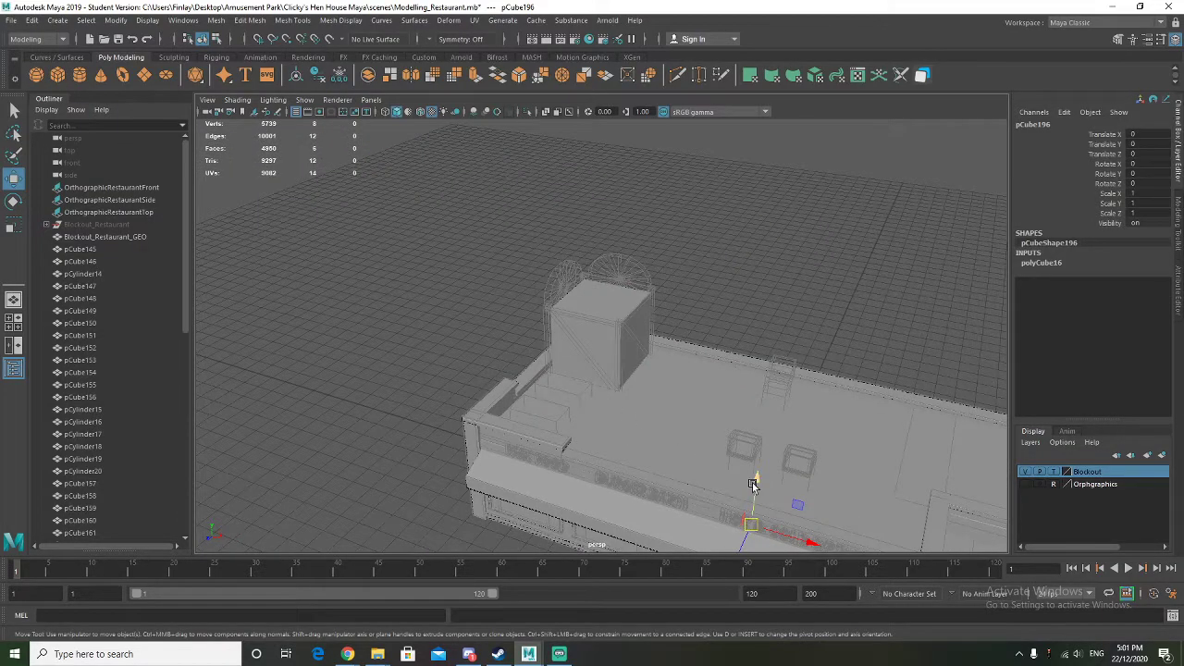
pyautogui.moveTo(753, 484); pyautogui.dragTo(780, 326)
pyautogui.moveTo(803, 390)
pyautogui.mouseDown()
pyautogui.moveTo(587, 351)
pyautogui.moveTo(592, 312)
pyautogui.moveTo(546, 343)
pyautogui.mouseUp()
pyautogui.hotkey('ctrl', 'z')
pyautogui.hotkey('ctrl', 'z')
pyautogui.press('r')
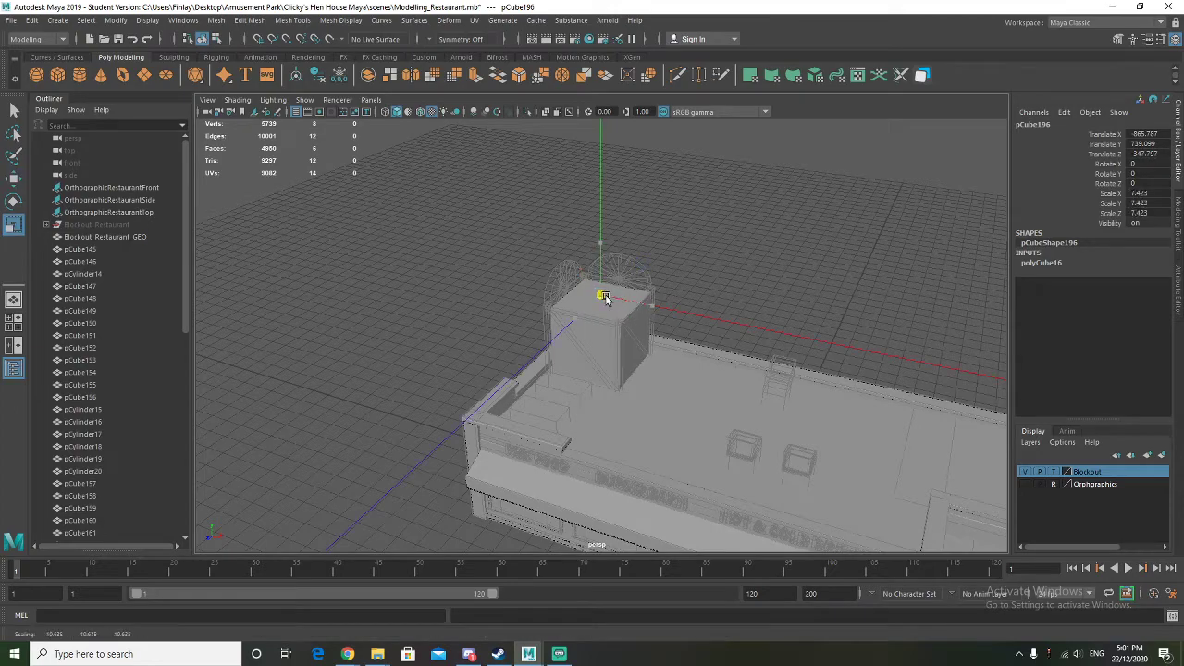
pyautogui.moveTo(601, 294); pyautogui.dragTo(1041, 374)
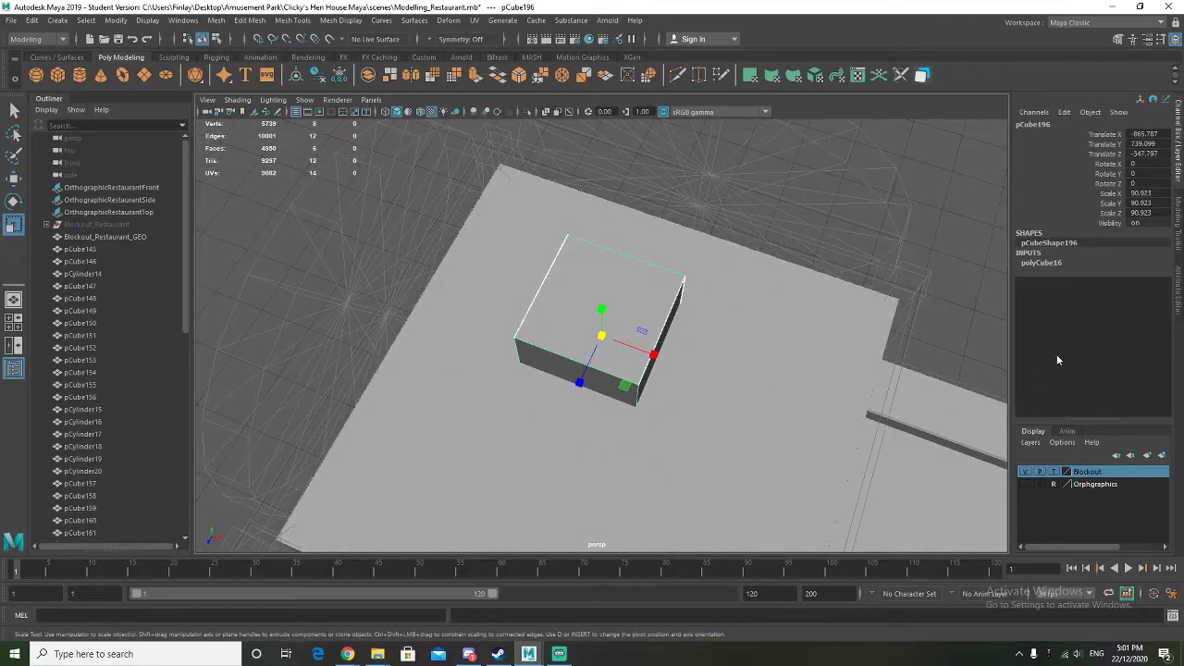
# Set the new cube's width and depth subdivisions to 3 in its polyCube attributes
pyautogui.click(1176, 294)
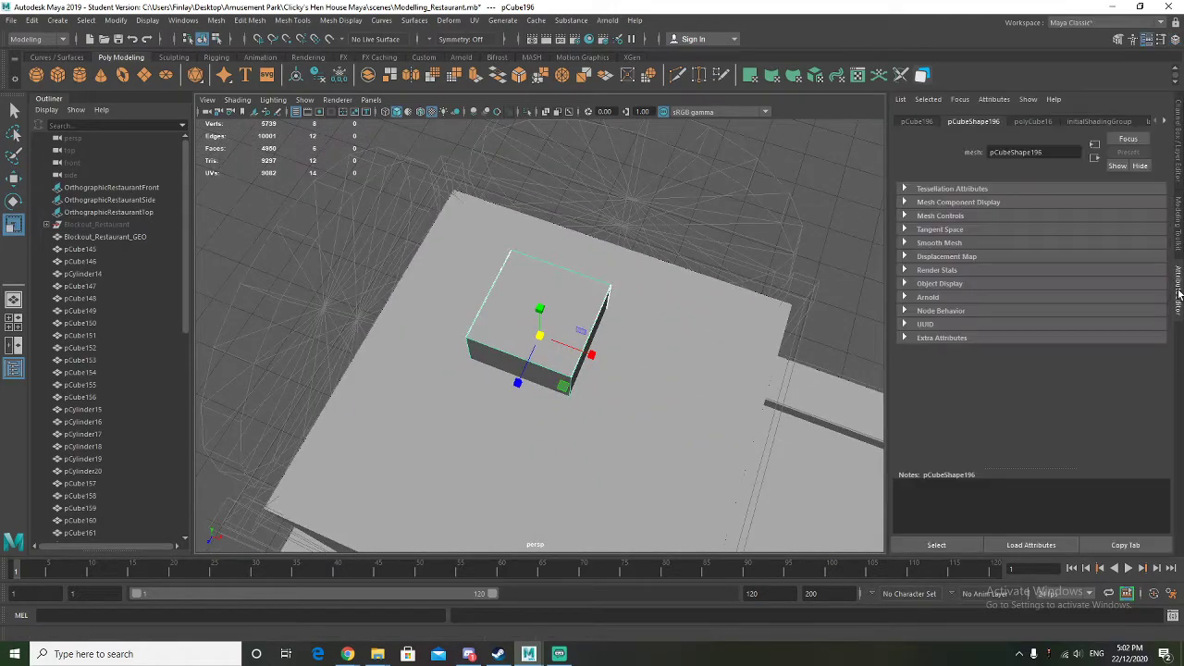
pyautogui.click(1032, 121)
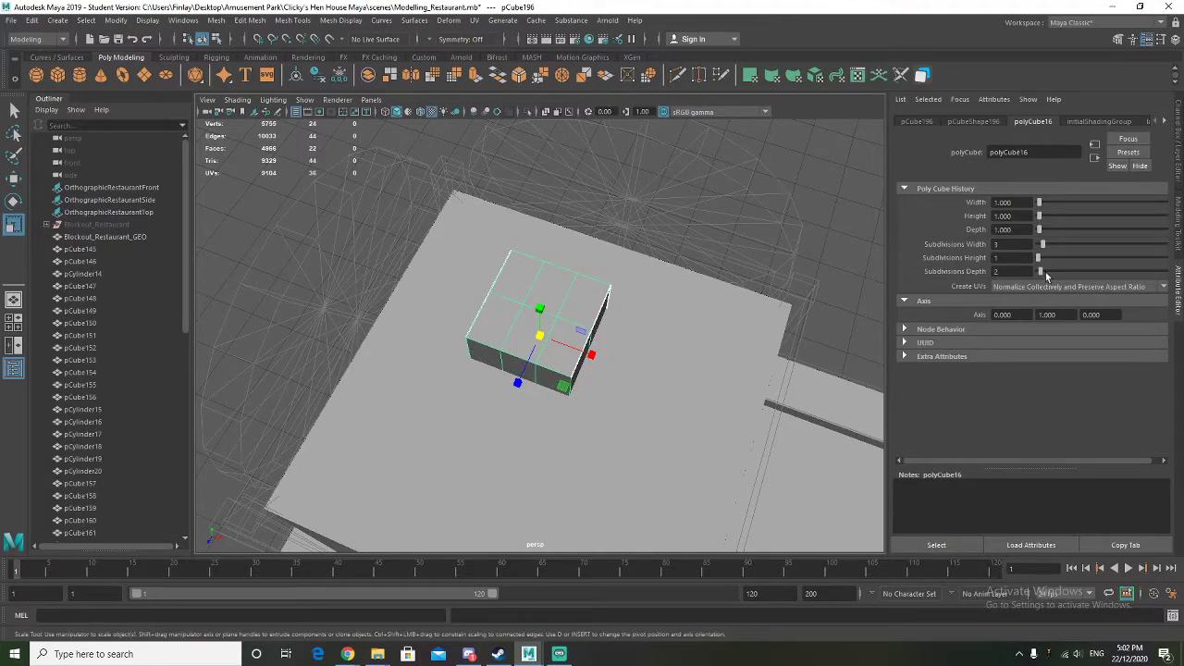
pyautogui.moveTo(624, 376)
pyautogui.keyDown('alt'); pyautogui.mouseDown()
pyautogui.moveTo(625, 355)
pyautogui.moveTo(621, 365)
pyautogui.mouseUp(); pyautogui.keyUp('alt')
# Raise the subdivided cube clear above the top of the tower box
pyautogui.press('w')
pyautogui.moveTo(541, 307); pyautogui.dragTo(540, 265)
pyautogui.moveTo(534, 250); pyautogui.dragTo(536, 276, button='right')
pyautogui.click(536, 258)
pyautogui.keyDown('alt'); pyautogui.moveTo(537, 372); pyautogui.dragTo(552, 305); pyautogui.keyUp('alt')
pyautogui.moveTo(528, 231); pyautogui.dragTo(607, 201, button='right')
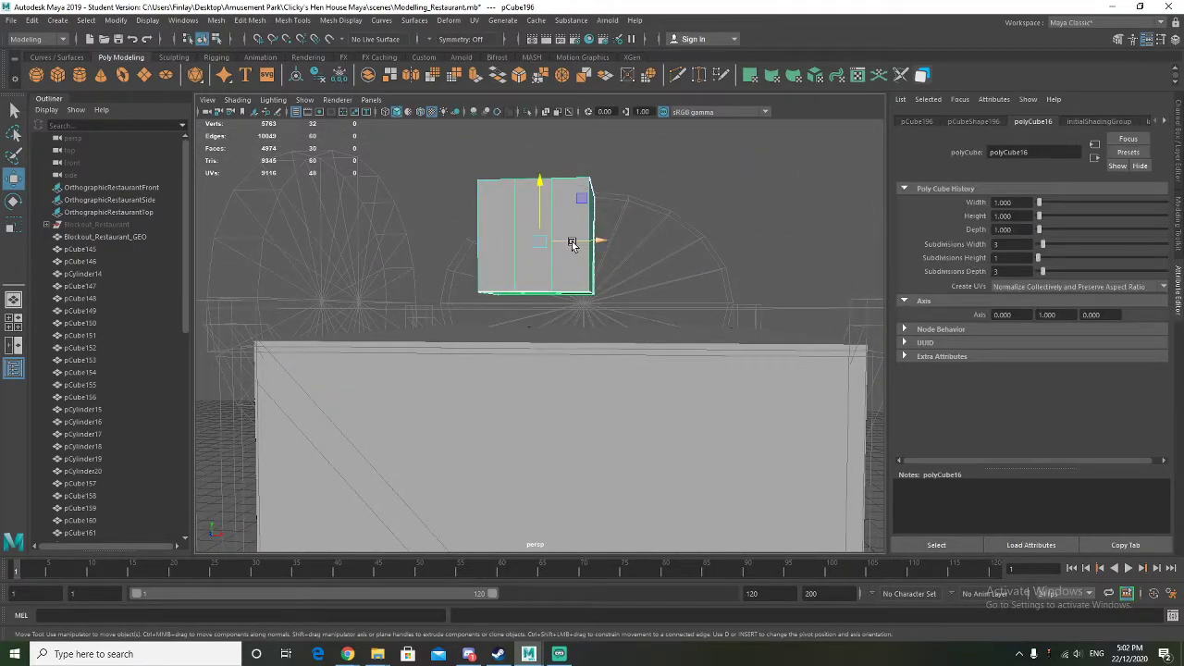
# Isolate the subdivided cube and delete the centre faces on its top and bottom
pyautogui.hotkey('ctrl', '1')
pyautogui.keyDown('alt'); pyautogui.moveTo(561, 238); pyautogui.dragTo(528, 277); pyautogui.keyUp('alt')
pyautogui.moveTo(529, 247); pyautogui.dragTo(533, 277, button='right')
pyautogui.click(540, 231)
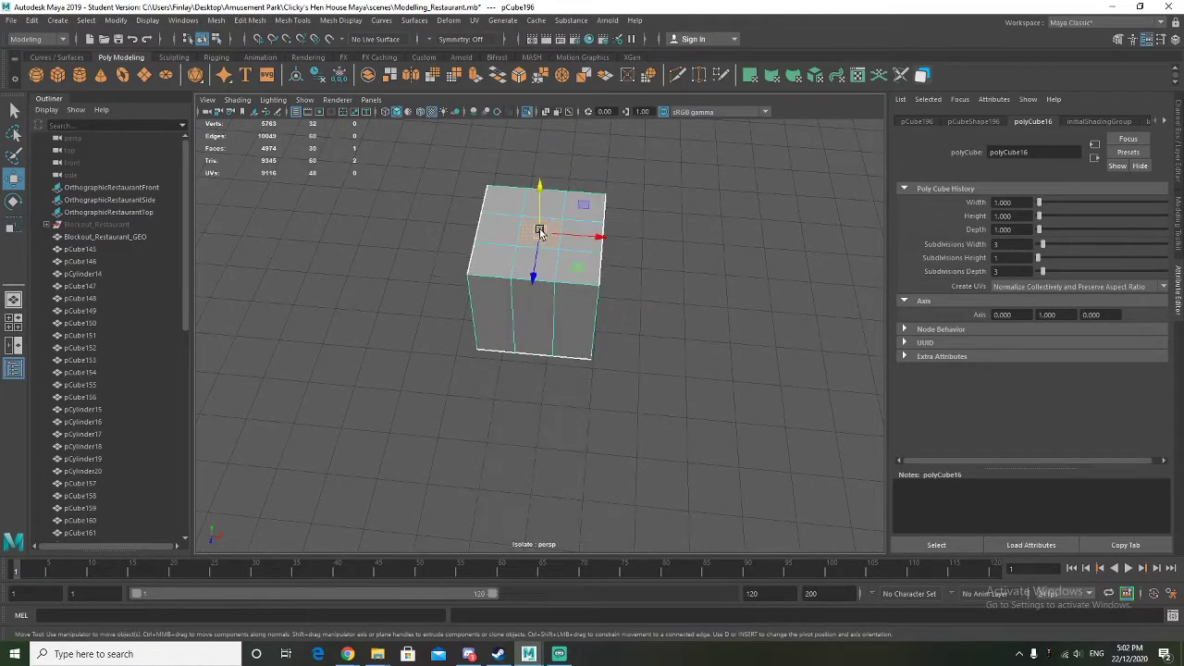
pyautogui.keyDown('alt'); pyautogui.moveTo(541, 405); pyautogui.dragTo(526, 329); pyautogui.keyUp('alt')
pyautogui.click(545, 299)
pyautogui.keyDown('shift'); pyautogui.click(541, 231); pyautogui.keyUp('shift')
pyautogui.press('Delete')
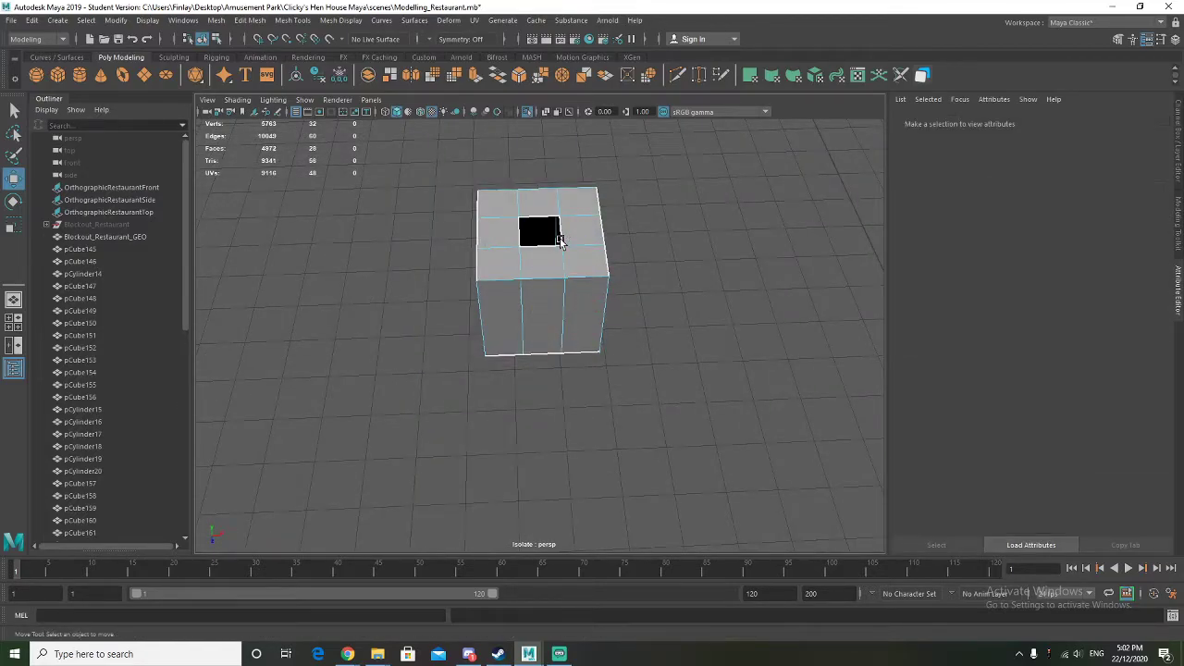
# Bridge the matching top and bottom edges on two sides of the central hole to form inner walls
pyautogui.press('q')
pyautogui.keyDown('alt'); pyautogui.moveTo(559, 240); pyautogui.dragTo(555, 277); pyautogui.keyUp('alt')
pyautogui.moveTo(539, 256); pyautogui.dragTo(538, 224, button='right')
pyautogui.click(541, 294)
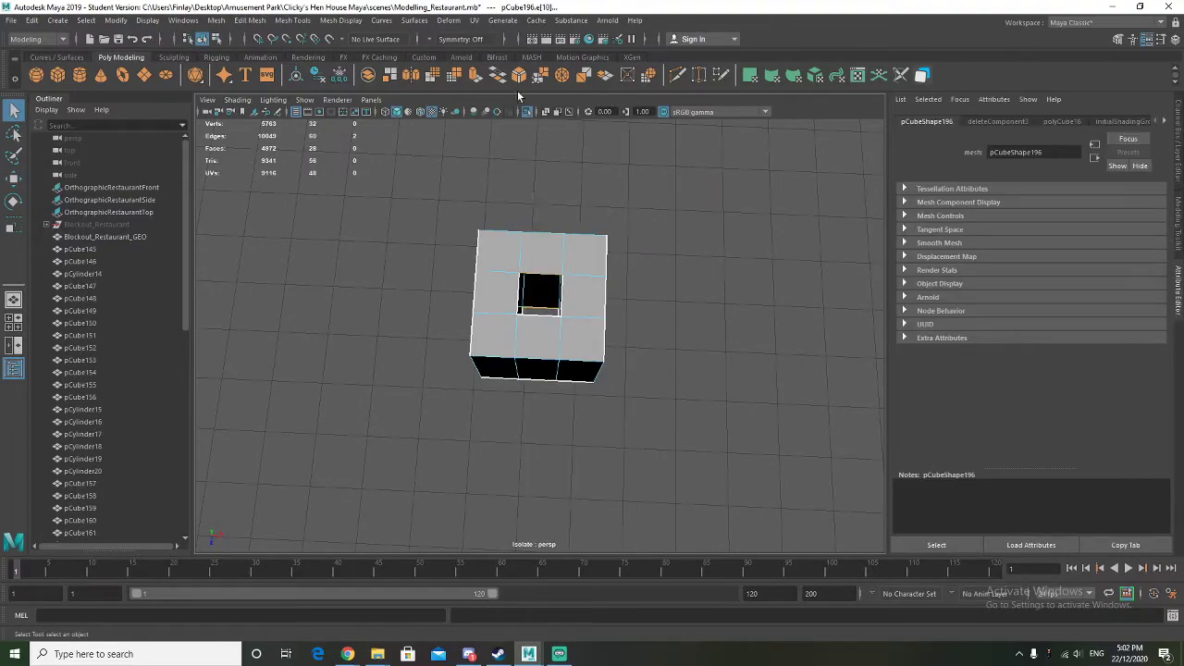
pyautogui.press('g')
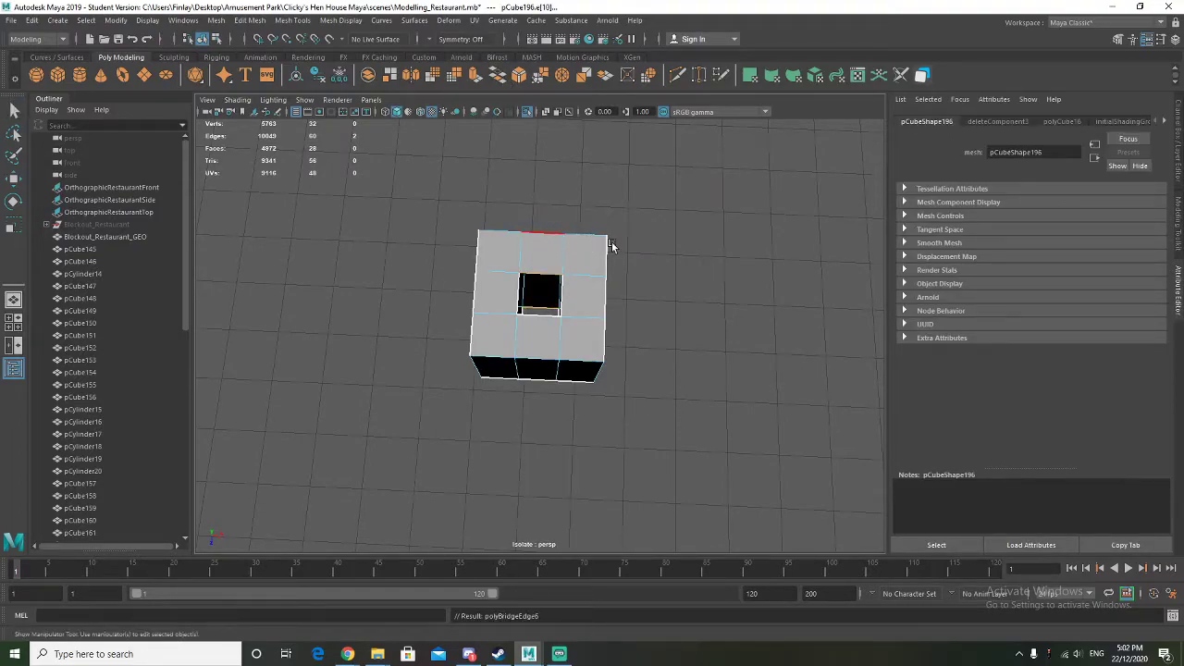
pyautogui.keyDown('alt'); pyautogui.moveTo(504, 267); pyautogui.dragTo(550, 296); pyautogui.keyUp('alt')
pyautogui.click(552, 297)
pyautogui.click(498, 75)
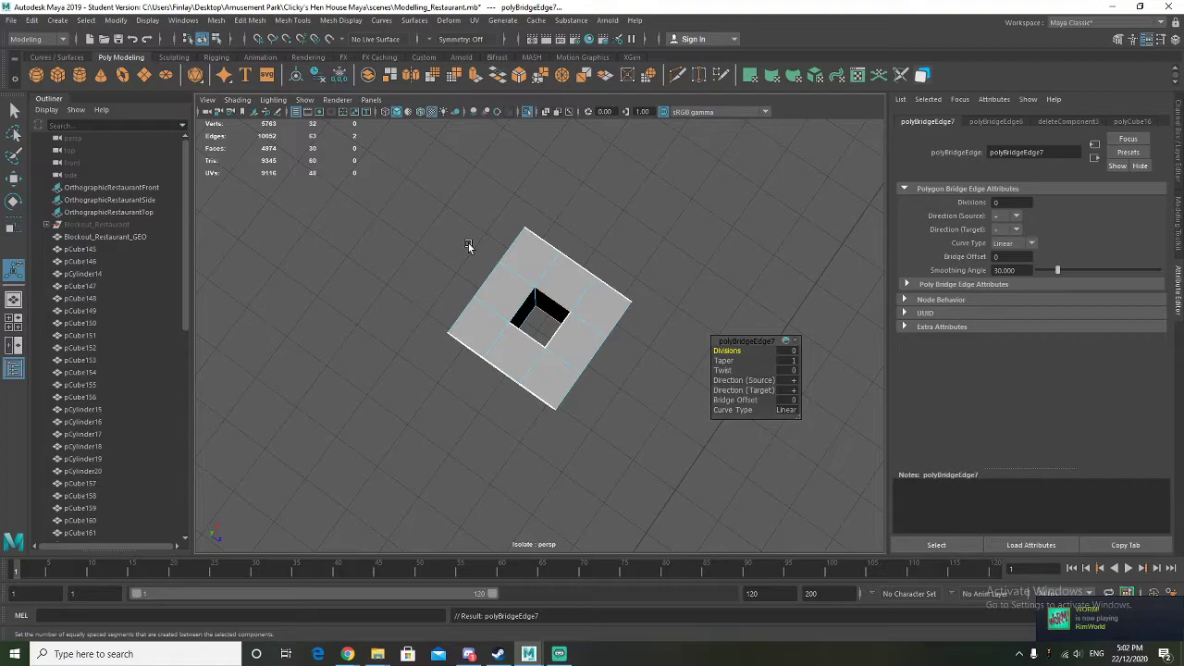
# Bridge the edge pairs on the remaining two sides of the hole to close the inner walls
pyautogui.keyDown('alt'); pyautogui.moveTo(449, 305); pyautogui.dragTo(543, 313); pyautogui.keyUp('alt')
pyautogui.click(559, 282)
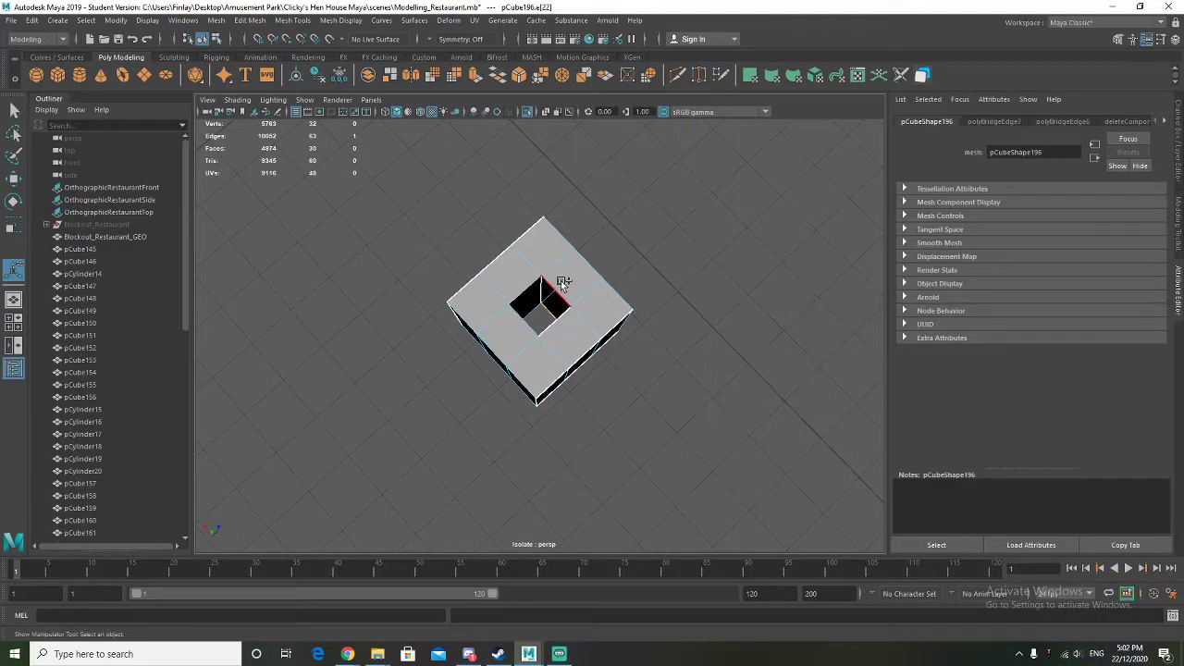
pyautogui.click(497, 75)
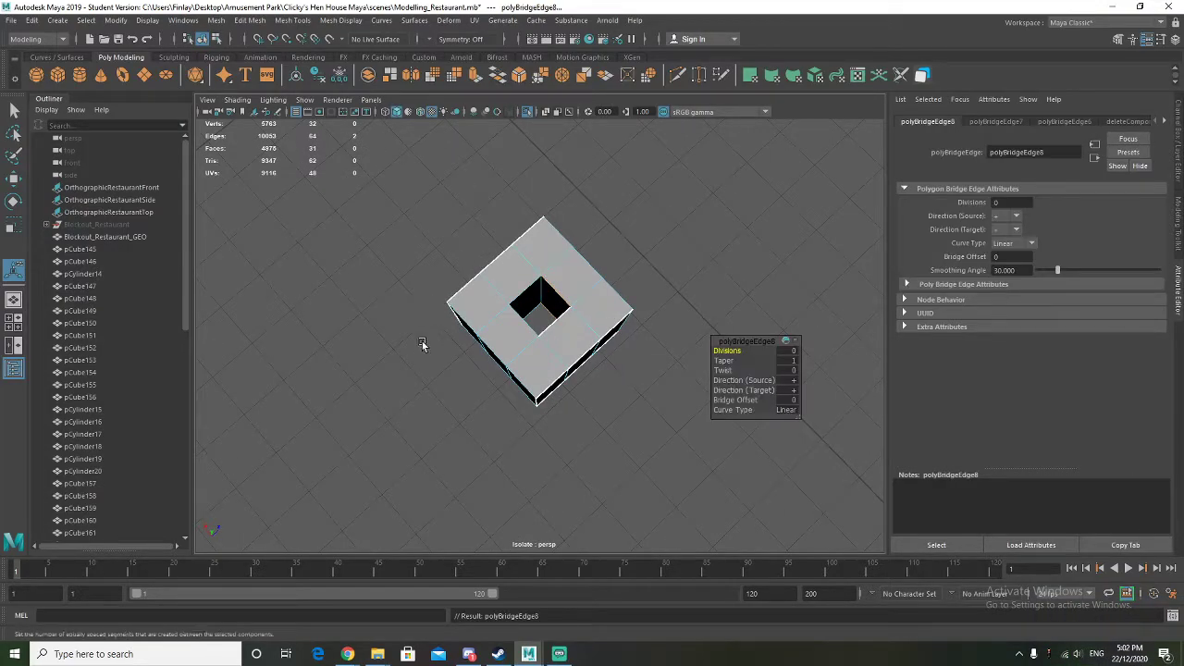
pyautogui.keyDown('alt'); pyautogui.moveTo(418, 350); pyautogui.dragTo(547, 348); pyautogui.keyUp('alt')
pyautogui.click(552, 300)
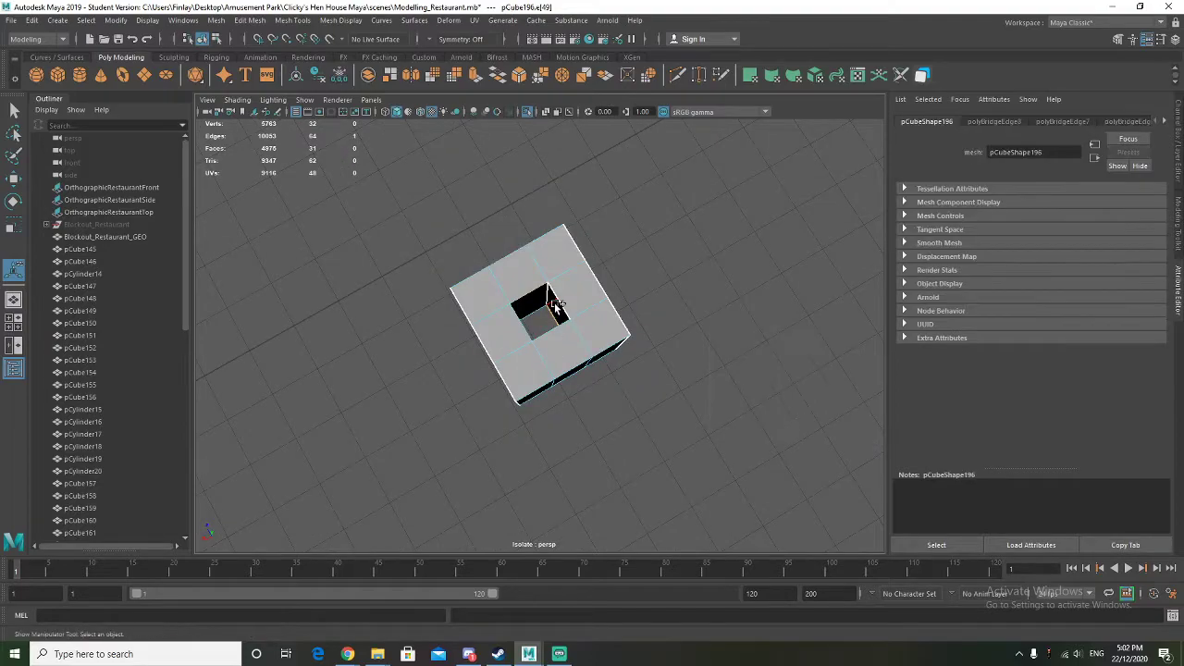
pyautogui.click(497, 75)
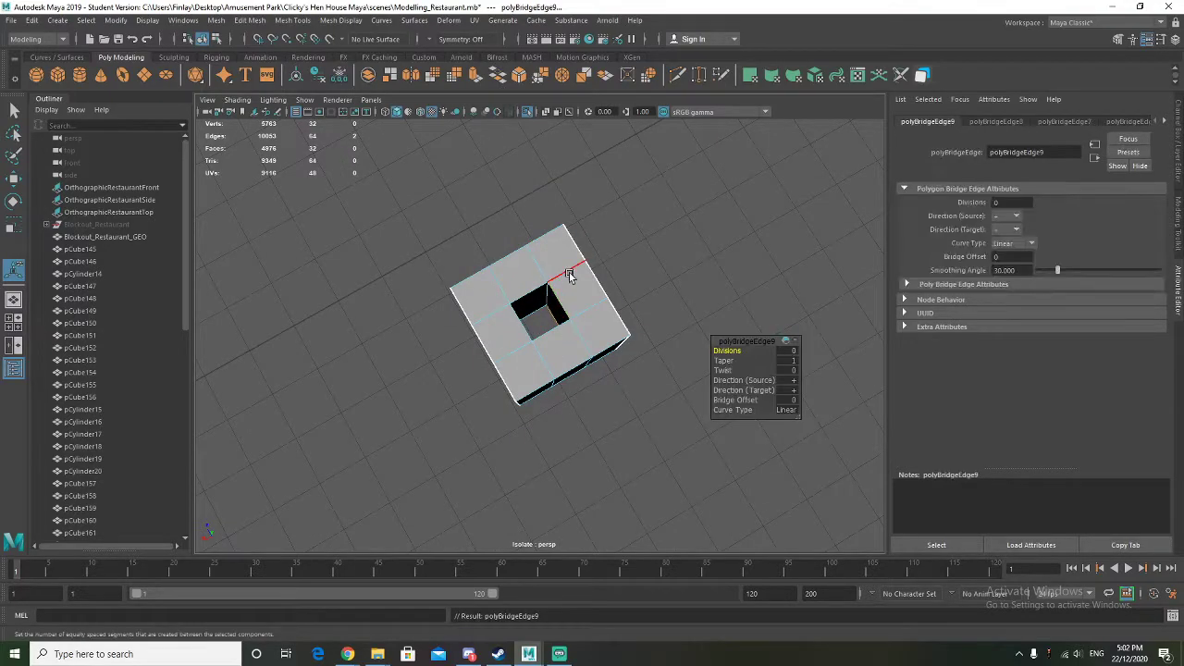
# Examine the bridged hole's corner vertices and inner walls from several angles
pyautogui.moveTo(533, 289); pyautogui.dragTo(550, 316, button='right')
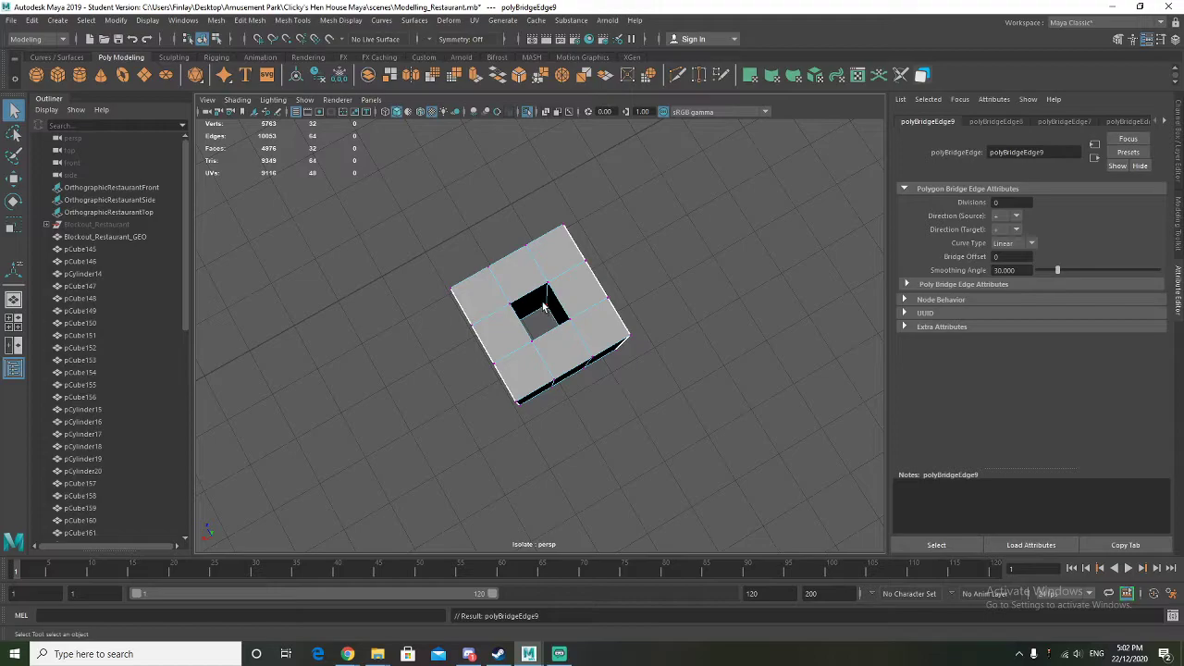
pyautogui.click(553, 315)
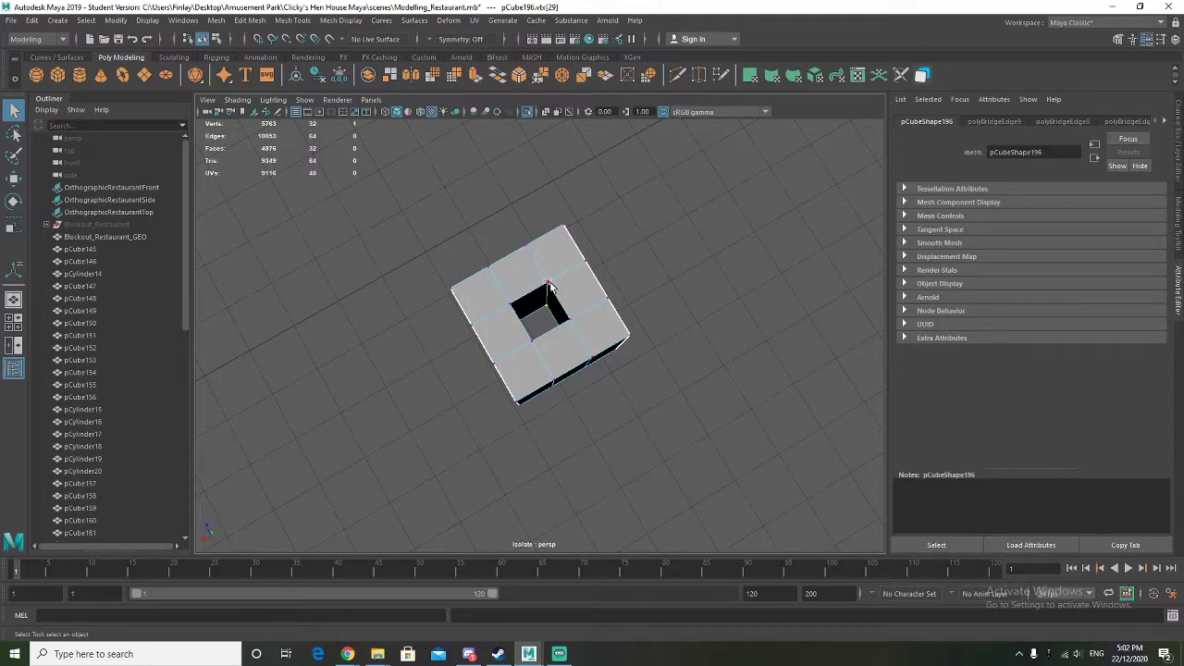
pyautogui.moveTo(544, 300); pyautogui.dragTo(545, 275, button='right')
pyautogui.keyDown('alt'); pyautogui.moveTo(544, 298); pyautogui.dragTo(540, 187); pyautogui.keyUp('alt')
pyautogui.keyDown('alt'); pyautogui.moveTo(589, 294); pyautogui.dragTo(768, 401); pyautogui.keyUp('alt')
pyautogui.click(689, 355)
pyautogui.keyDown('alt'); pyautogui.moveTo(689, 355); pyautogui.dragTo(515, 261); pyautogui.keyUp('alt')
pyautogui.moveTo(515, 259); pyautogui.dragTo(573, 214, button='right')
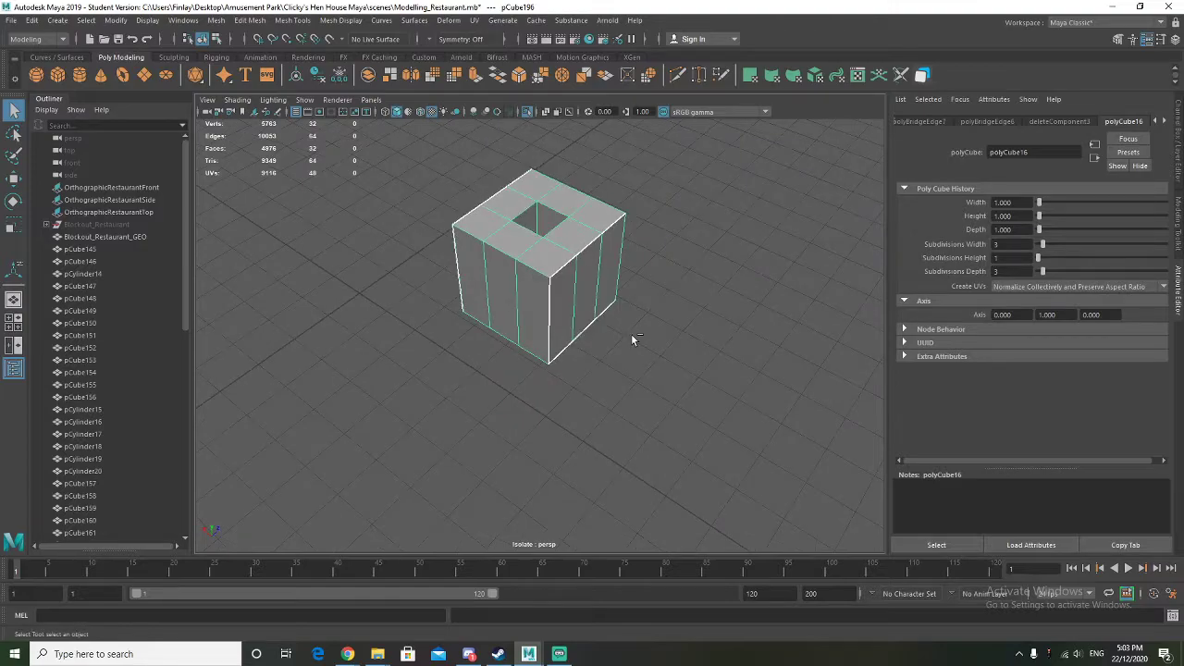
# Show the whole scene again and lower the hollow cube onto the top of the tower box
pyautogui.hotkey('ctrl', '1')
pyautogui.keyDown('alt'); pyautogui.moveTo(632, 335); pyautogui.dragTo(696, 331); pyautogui.keyUp('alt')
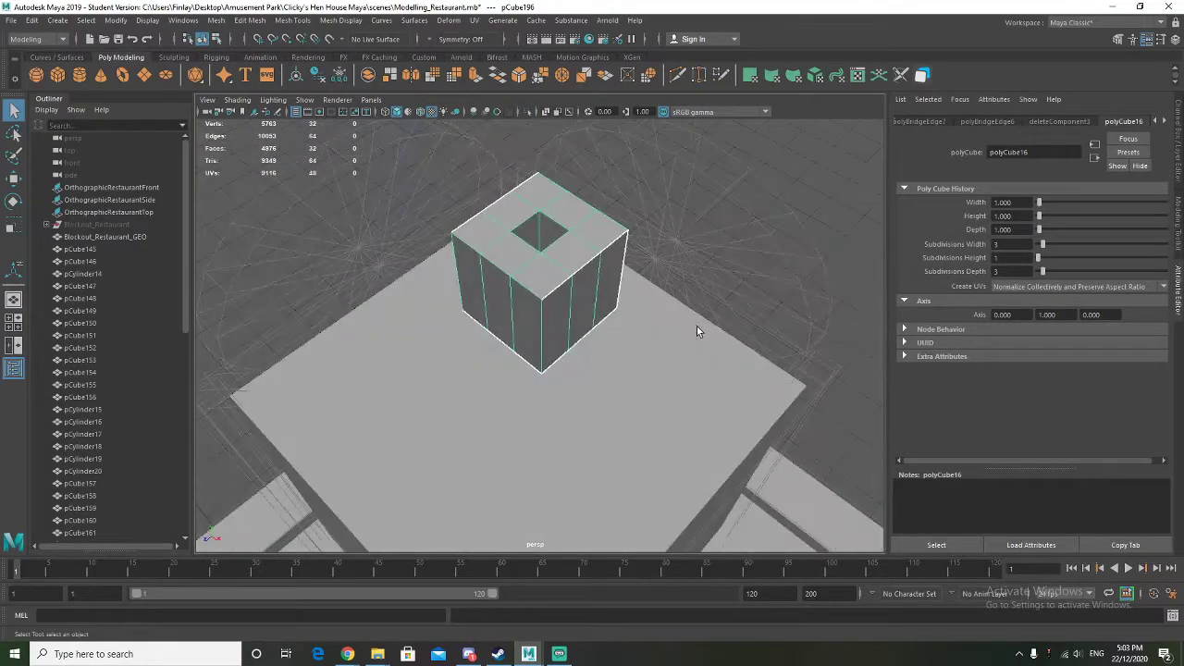
pyautogui.press('w')
pyautogui.moveTo(539, 258); pyautogui.dragTo(546, 329)
pyautogui.keyDown('alt'); pyautogui.moveTo(544, 361); pyautogui.dragTo(569, 449); pyautogui.keyUp('alt')
pyautogui.press('space')
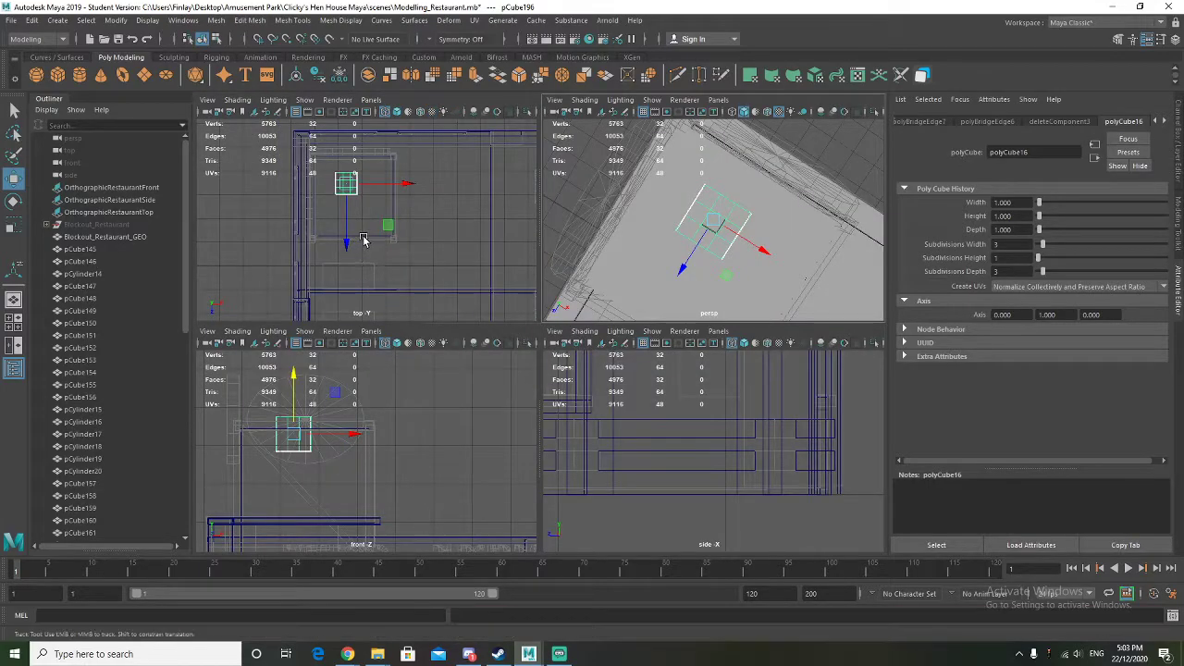
# Scale the hollow cube in X and Z to about 241 and centre it over the tower box
pyautogui.press('r')
pyautogui.moveTo(395, 210); pyautogui.dragTo(429, 240)
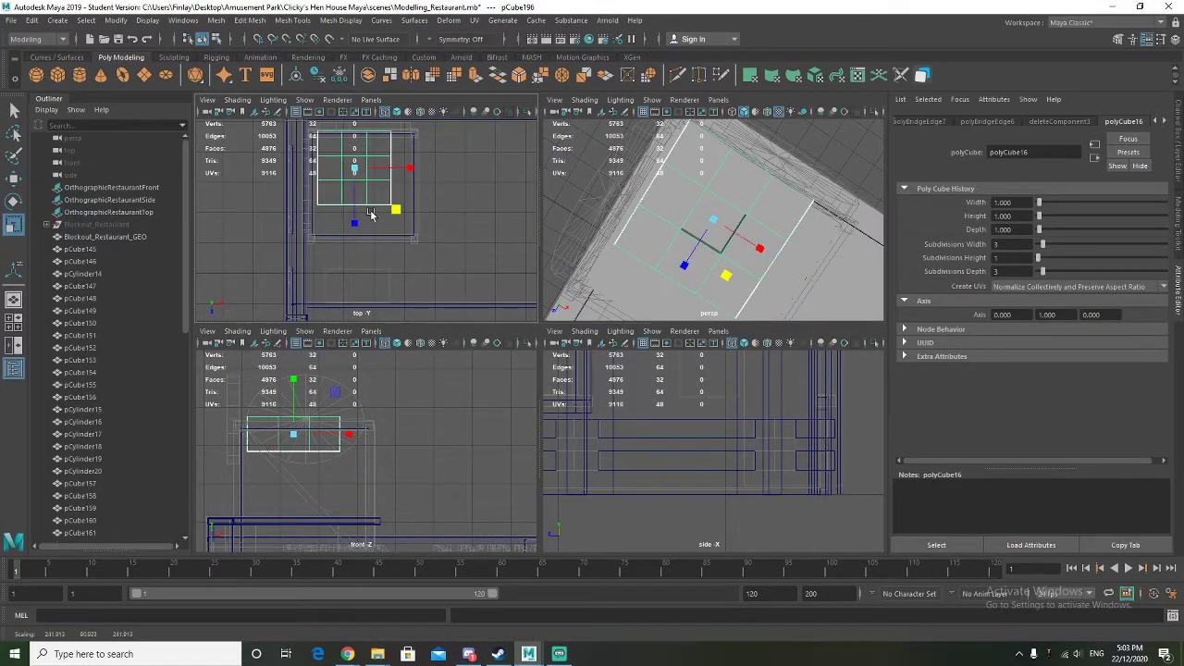
pyautogui.press('w')
pyautogui.moveTo(356, 205); pyautogui.dragTo(418, 200)
pyautogui.moveTo(367, 251); pyautogui.dragTo(370, 239)
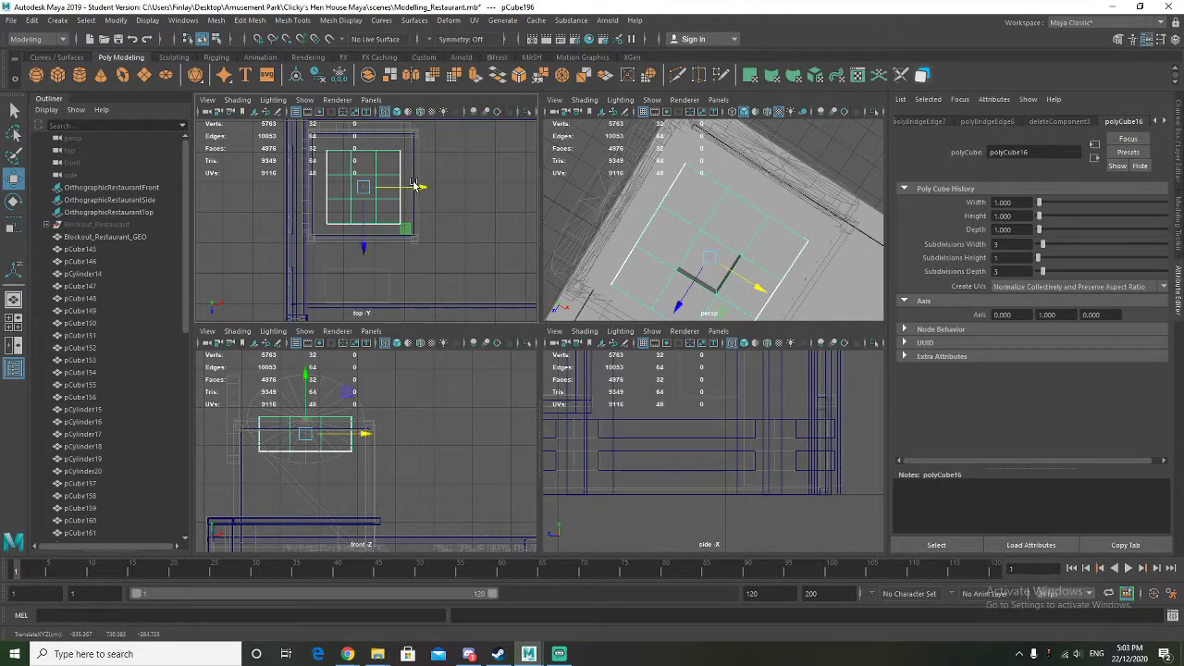
# Enlarge the hollow cube further in X and Z until it overhangs the tower box like the blockout trim
pyautogui.press('r')
pyautogui.moveTo(403, 226); pyautogui.dragTo(416, 233)
pyautogui.keyDown('alt'); pyautogui.moveTo(804, 233); pyautogui.dragTo(764, 155); pyautogui.keyUp('alt')
pyautogui.scroll(3, 388, 197)
pyautogui.scroll(2, 387, 197)
pyautogui.keyDown('alt'); pyautogui.moveTo(404, 224); pyautogui.dragTo(418, 290, button='middle'); pyautogui.keyUp('alt')
# Nudge the trim piece along X and Z to line its outer edges up with the blockout
pyautogui.press('w')
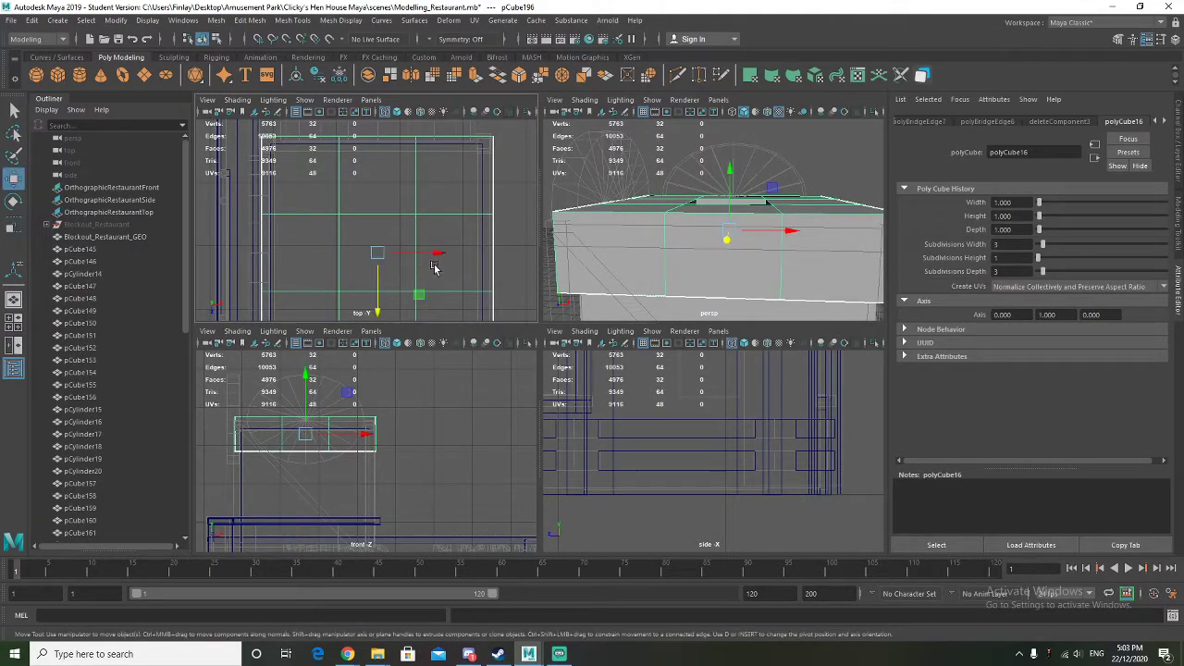
pyautogui.moveTo(432, 259); pyautogui.dragTo(428, 259)
pyautogui.keyDown('alt'); pyautogui.moveTo(455, 282); pyautogui.dragTo(458, 187, button='middle'); pyautogui.keyUp('alt')
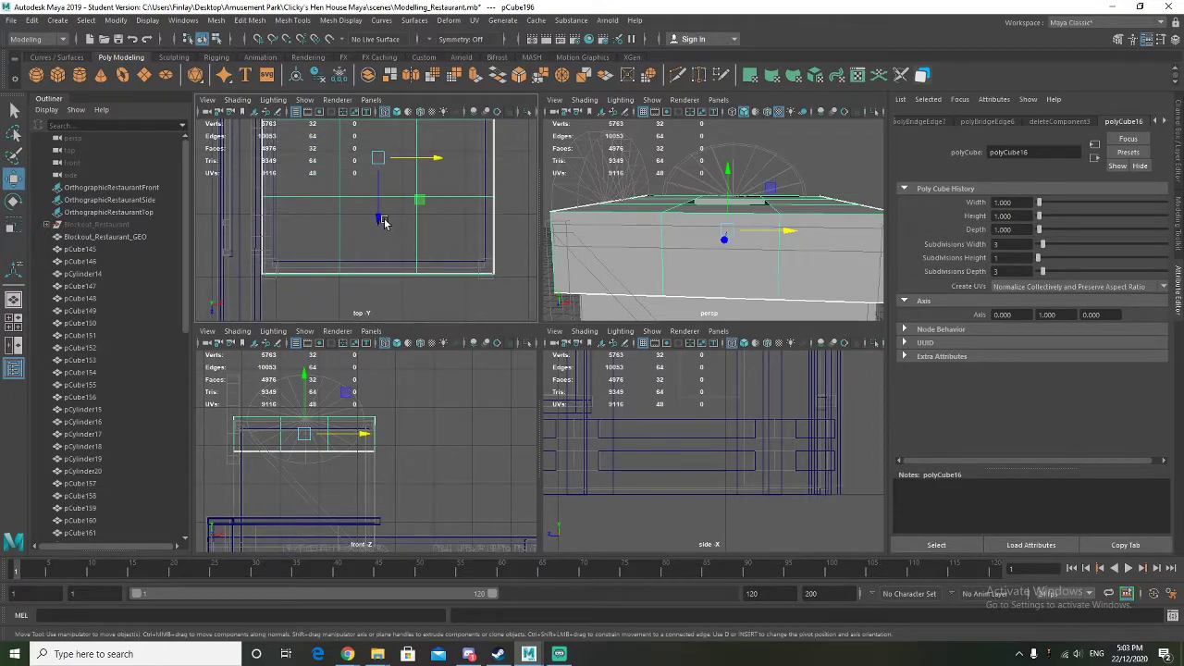
pyautogui.moveTo(432, 160); pyautogui.dragTo(431, 160)
pyautogui.keyDown('alt'); pyautogui.moveTo(640, 185); pyautogui.dragTo(800, 209); pyautogui.keyUp('alt')
pyautogui.keyDown('alt'); pyautogui.moveTo(680, 230); pyautogui.dragTo(618, 218); pyautogui.keyUp('alt')
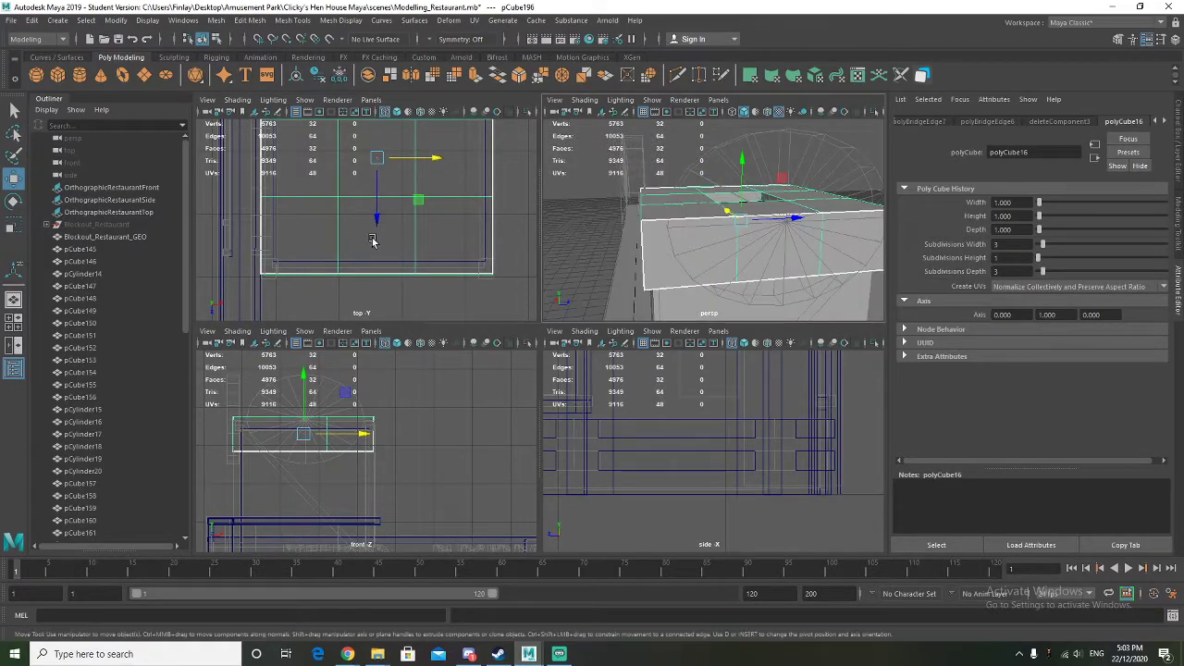
pyautogui.moveTo(380, 224); pyautogui.dragTo(376, 227)
pyautogui.keyDown('alt'); pyautogui.moveTo(308, 248); pyautogui.dragTo(333, 256); pyautogui.keyUp('alt')
pyautogui.keyDown('alt'); pyautogui.moveTo(729, 205); pyautogui.dragTo(655, 216); pyautogui.keyUp('alt')
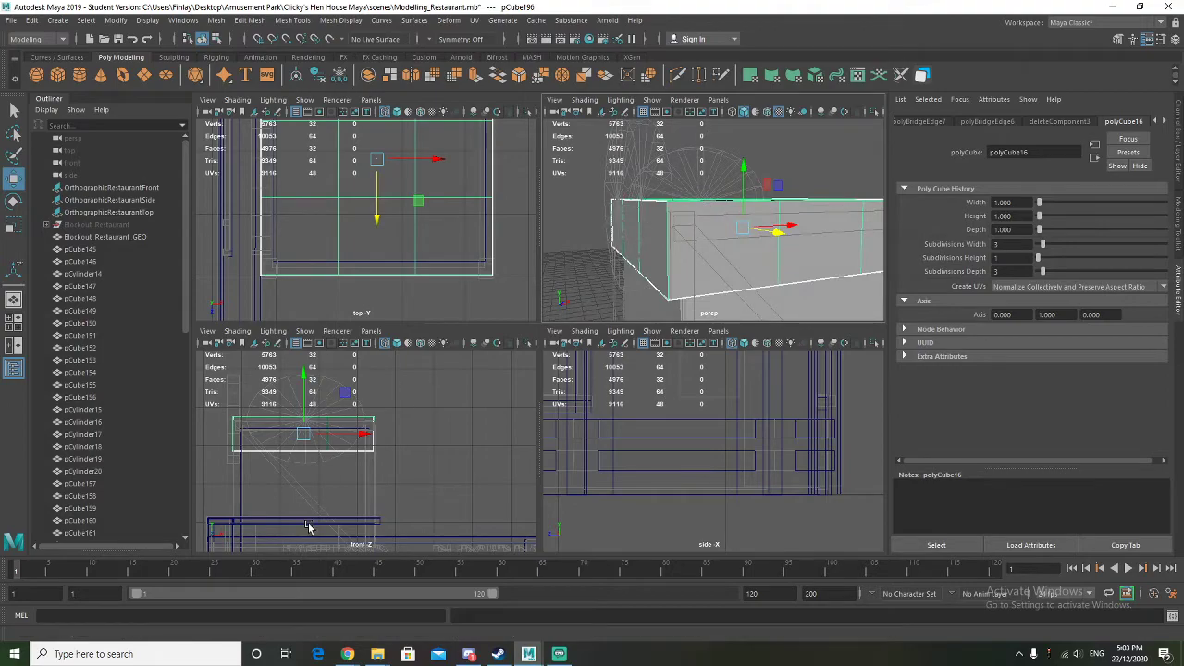
# Flatten the trim piece vertically into a thin slab and adjust its height to the tower's top edge
pyautogui.keyDown('alt'); pyautogui.moveTo(819, 272); pyautogui.dragTo(753, 262); pyautogui.keyUp('alt')
pyautogui.press('r')
pyautogui.moveTo(673, 169); pyautogui.dragTo(673, 205)
pyautogui.keyDown('alt'); pyautogui.moveTo(656, 246); pyautogui.dragTo(682, 237); pyautogui.keyUp('alt')
pyautogui.press('w')
pyautogui.moveTo(673, 170); pyautogui.dragTo(678, 166)
pyautogui.keyDown('alt'); pyautogui.moveTo(705, 220); pyautogui.dragTo(677, 223); pyautogui.keyUp('alt')
pyautogui.moveTo(667, 171); pyautogui.dragTo(647, 218)
pyautogui.press('r')
pyautogui.press('w')
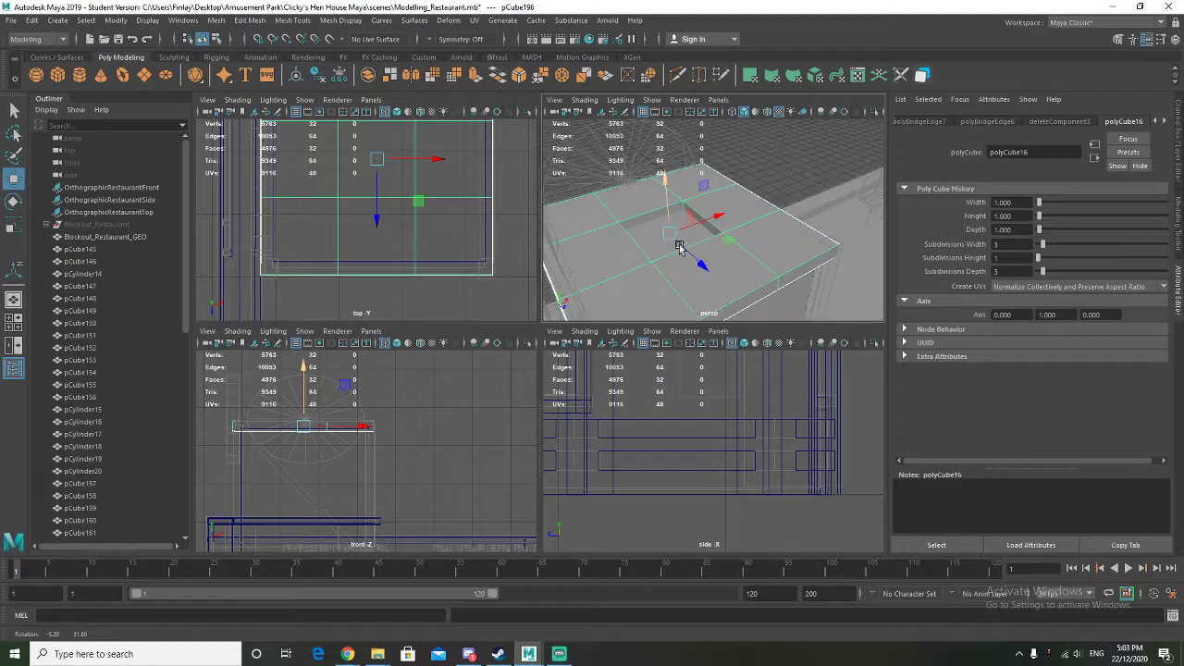
# Try to widen the trim piece's central hole by scaling its four inner wall faces
pyautogui.moveTo(633, 205); pyautogui.dragTo(633, 239, button='right')
pyautogui.press('q')
pyautogui.click(675, 214)
pyautogui.keyDown('shift'); pyautogui.doubleClick(702, 226); pyautogui.keyUp('shift')
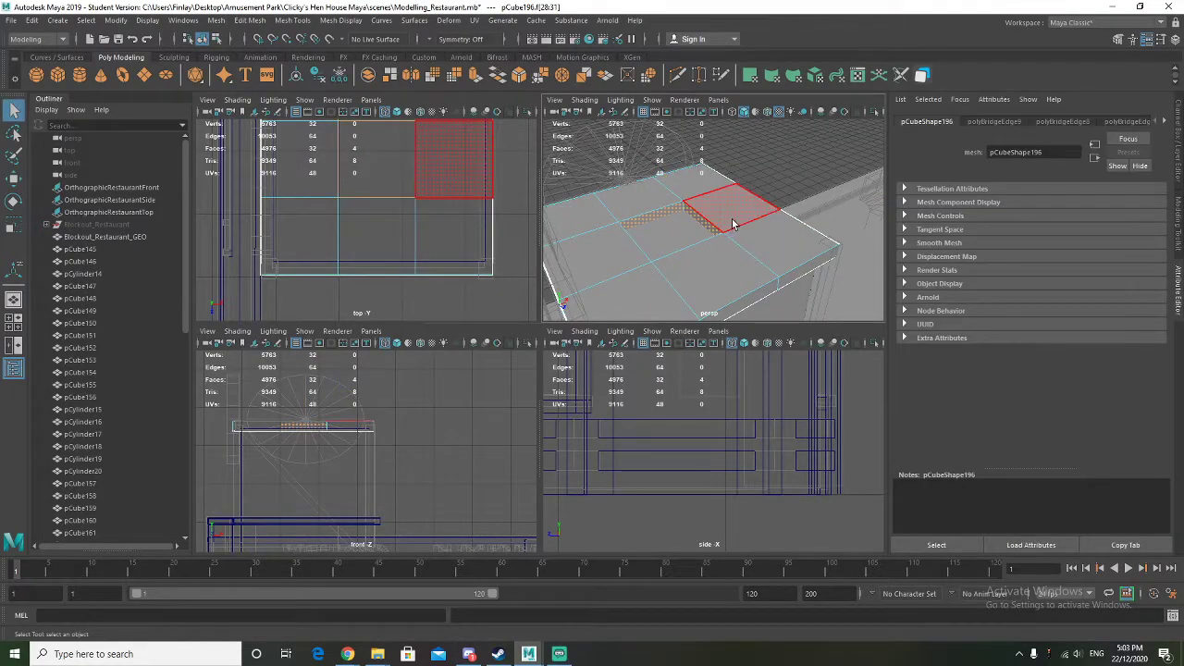
pyautogui.press('r')
pyautogui.moveTo(723, 243); pyautogui.dragTo(689, 254)
pyautogui.hotkey('ctrl', 'z')
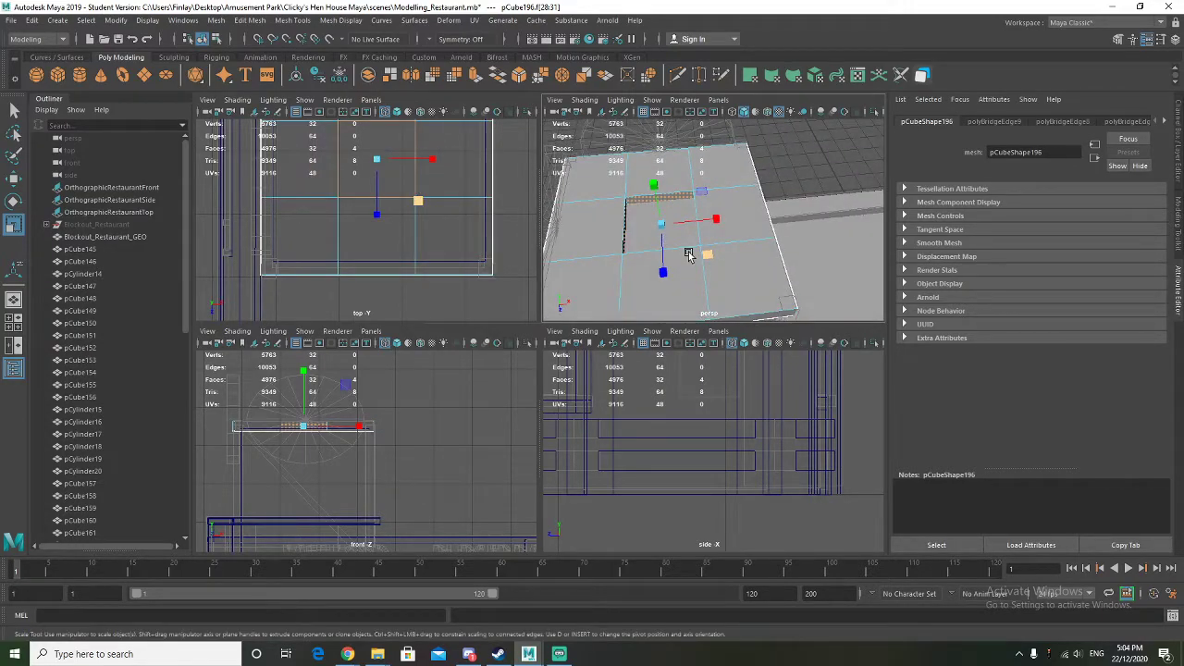
# Widen the trim piece's hole in X by scaling its two inner vertex columns outward, close to the outer edges
pyautogui.moveTo(624, 159); pyautogui.dragTo(605, 157, button='right')
pyautogui.keyDown('alt'); pyautogui.moveTo(635, 188); pyautogui.dragTo(664, 167); pyautogui.keyUp('alt')
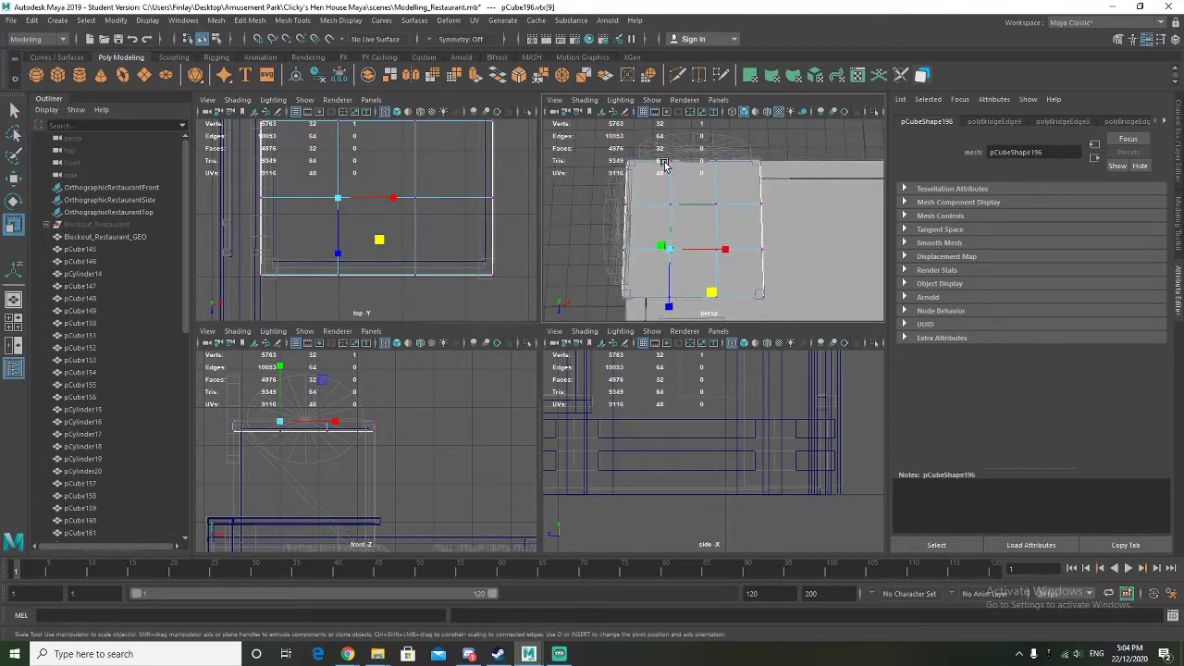
pyautogui.moveTo(682, 316); pyautogui.dragTo(689, 217)
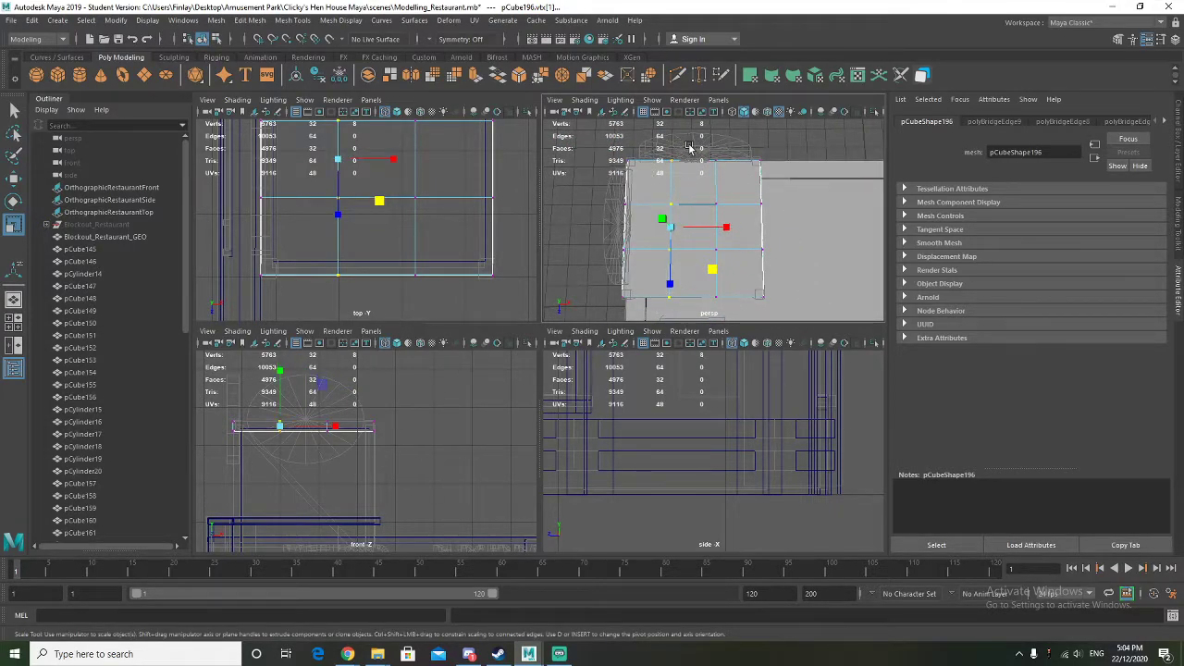
pyautogui.keyDown('shift'); pyautogui.moveTo(731, 316); pyautogui.dragTo(816, 228); pyautogui.keyUp('shift')
pyautogui.keyDown('alt'); pyautogui.moveTo(754, 228); pyautogui.dragTo(797, 194, button='middle'); pyautogui.keyUp('alt')
pyautogui.moveTo(739, 246); pyautogui.dragTo(742, 279)
pyautogui.hotkey('ctrl', 'z')
# Widen the trim piece's hole in Z by scaling only the two inner vertex rows outward to match the rim width
pyautogui.keyDown('alt'); pyautogui.moveTo(809, 144); pyautogui.dragTo(813, 183, button='middle'); pyautogui.keyUp('alt')
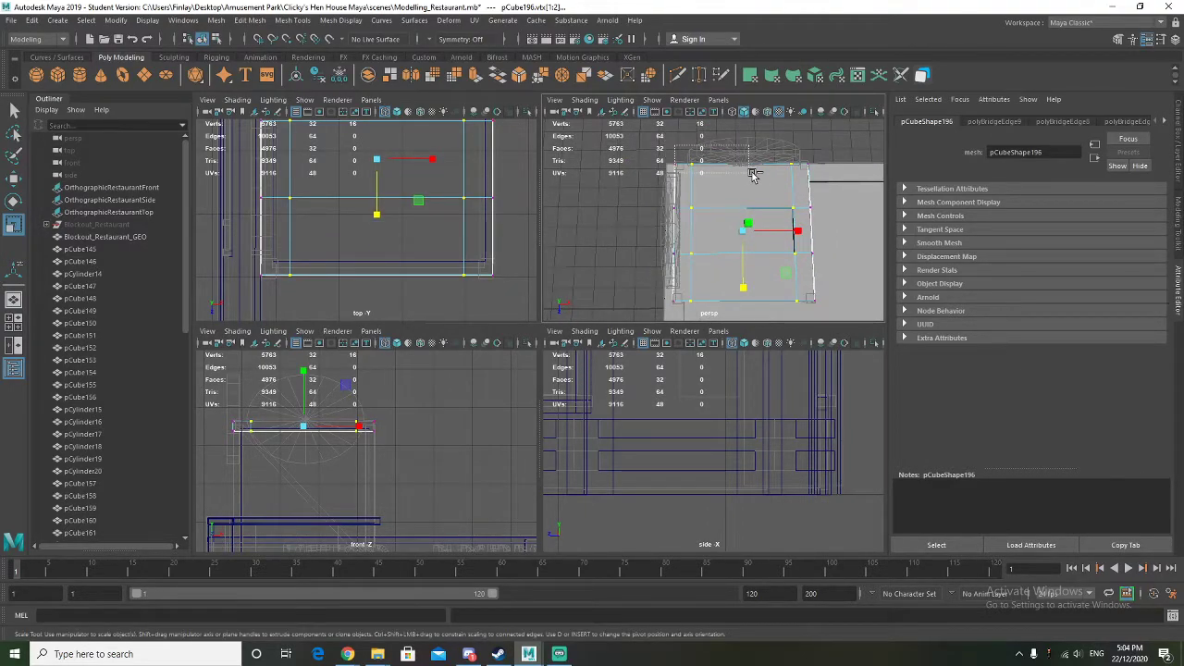
pyautogui.keyDown('ctrl'); pyautogui.moveTo(804, 180); pyautogui.dragTo(808, 180); pyautogui.keyUp('ctrl')
pyautogui.keyDown('alt'); pyautogui.moveTo(681, 219); pyautogui.dragTo(675, 188, button='middle'); pyautogui.keyUp('alt')
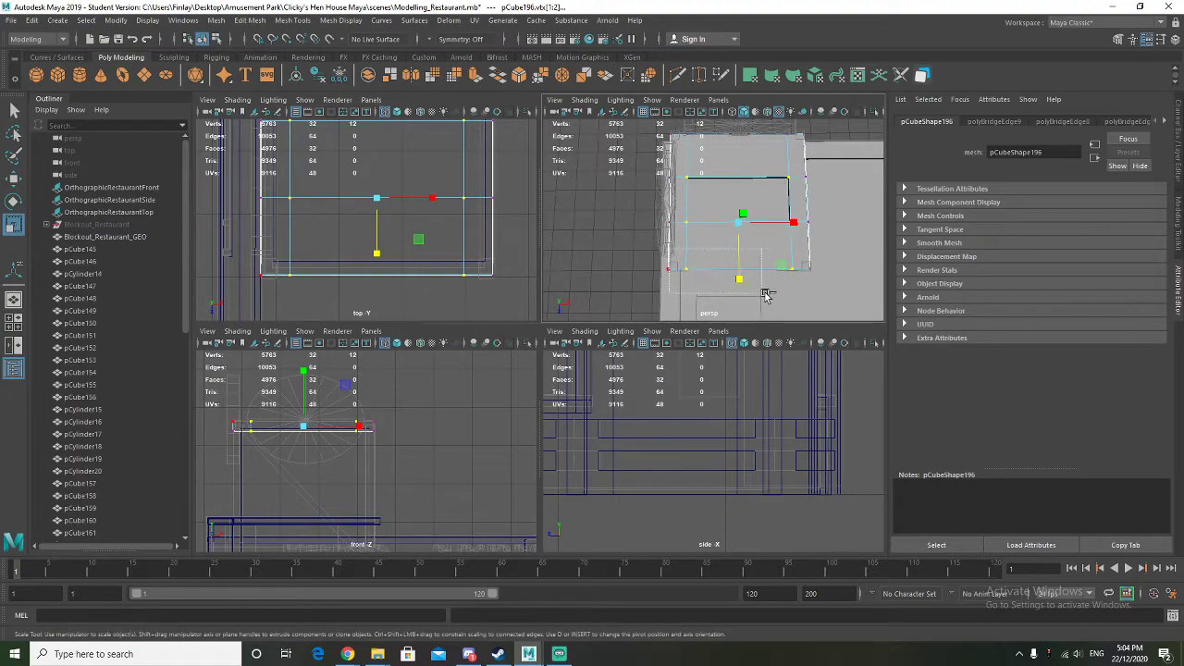
pyautogui.keyDown('ctrl'); pyautogui.moveTo(804, 279); pyautogui.dragTo(807, 282); pyautogui.keyUp('ctrl')
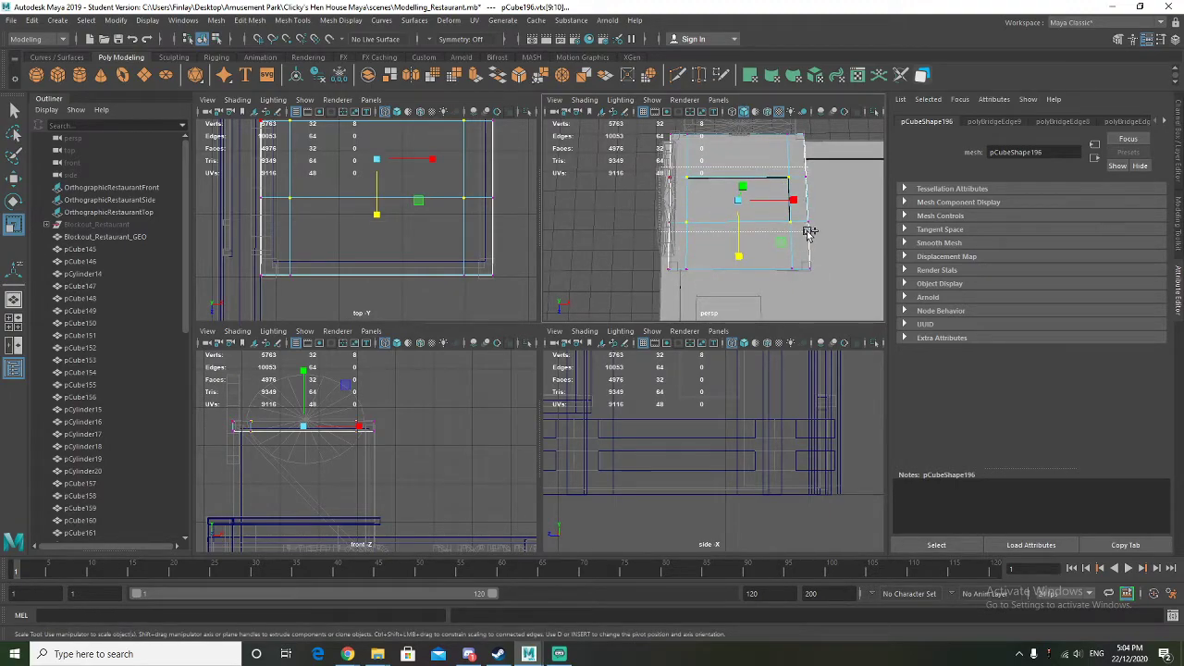
pyautogui.moveTo(744, 246); pyautogui.dragTo(751, 313)
pyautogui.scroll(2, 346, 224)
pyautogui.moveTo(382, 200); pyautogui.dragTo(386, 202)
# Extrude the four underside corner faces of the trim frame down to the roof to form corner posts
pyautogui.keyDown('alt'); pyautogui.moveTo(736, 229); pyautogui.dragTo(739, 116); pyautogui.keyUp('alt')
pyautogui.keyDown('alt'); pyautogui.moveTo(750, 264); pyautogui.dragTo(686, 178); pyautogui.keyUp('alt')
pyautogui.moveTo(685, 179); pyautogui.dragTo(685, 209, button='right')
pyautogui.keyDown('alt'); pyautogui.moveTo(685, 209); pyautogui.dragTo(668, 231); pyautogui.keyUp('alt')
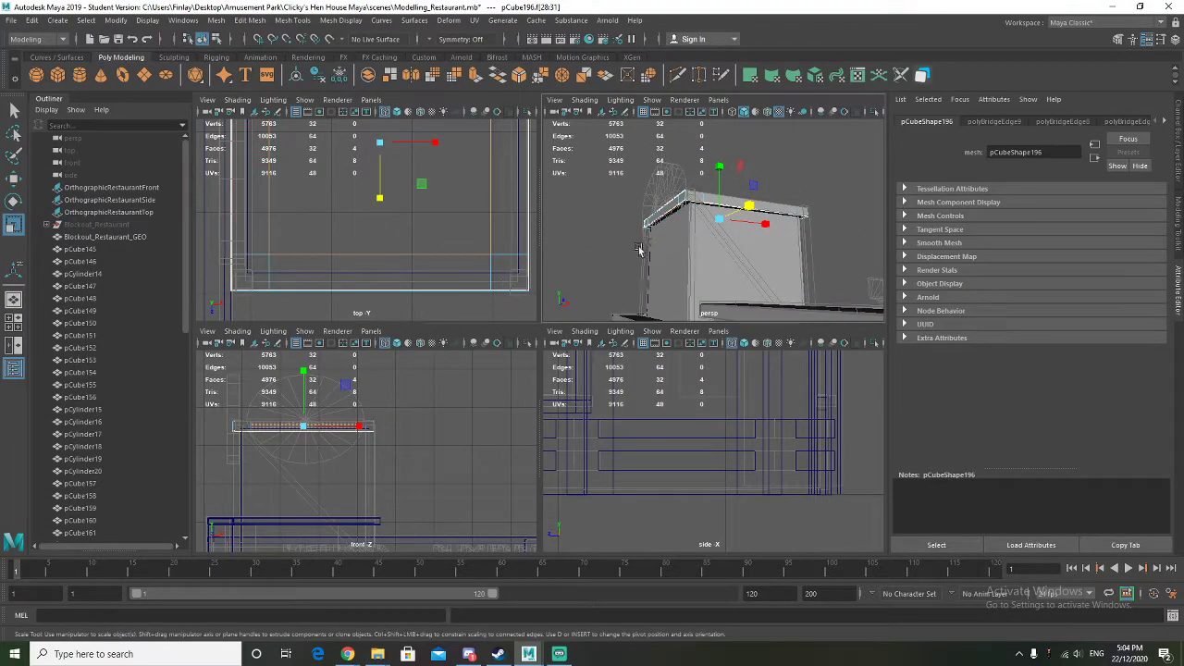
pyautogui.click(689, 205)
pyautogui.press('q')
pyautogui.keyDown('alt'); pyautogui.moveTo(801, 220); pyautogui.dragTo(761, 188); pyautogui.keyUp('alt')
pyautogui.keyDown('alt'); pyautogui.moveTo(773, 255); pyautogui.dragTo(679, 206); pyautogui.keyUp('alt')
pyautogui.keyDown('shift'); pyautogui.click(784, 190); pyautogui.keyUp('shift')
pyautogui.press('w')
pyautogui.scroll(-3, 717, 141)
pyautogui.keyDown('shift'); pyautogui.moveTo(724, 132); pyautogui.dragTo(730, 213); pyautogui.keyUp('shift')
pyautogui.moveTo(703, 256)
pyautogui.keyDown('alt'); pyautogui.mouseDown()
pyautogui.moveTo(822, 243)
pyautogui.moveTo(709, 264)
pyautogui.moveTo(693, 236)
pyautogui.mouseUp(); pyautogui.keyUp('alt')
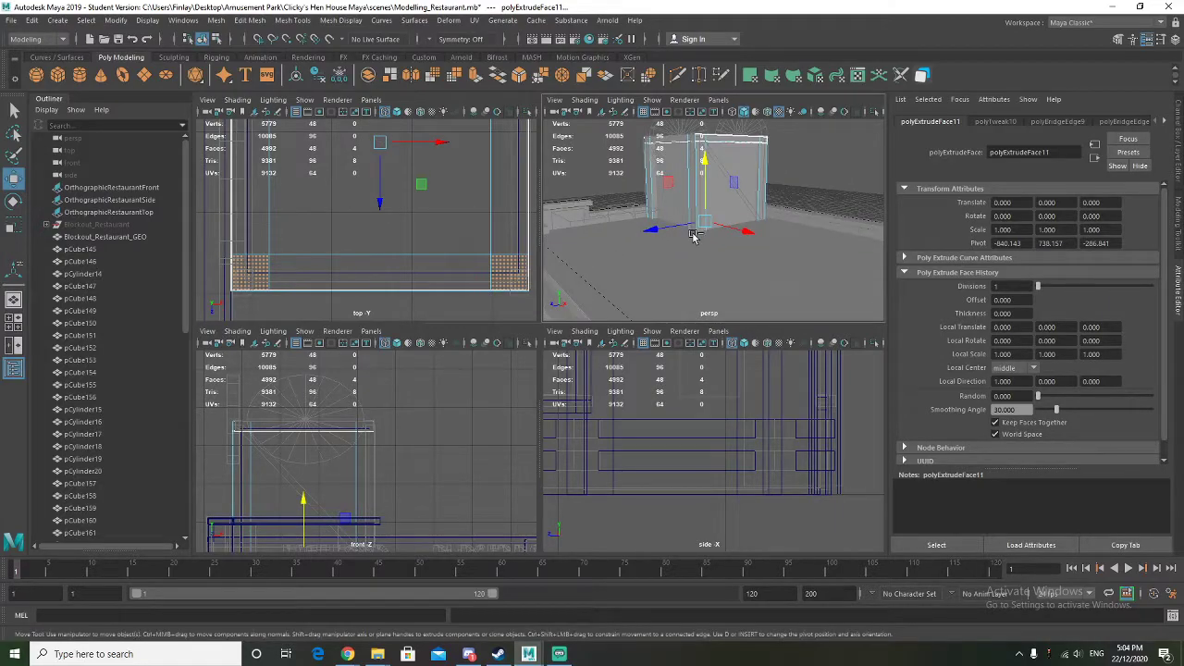
# Delete the four end faces at the bottom of the corner posts
pyautogui.hotkey('ctrl', '1')
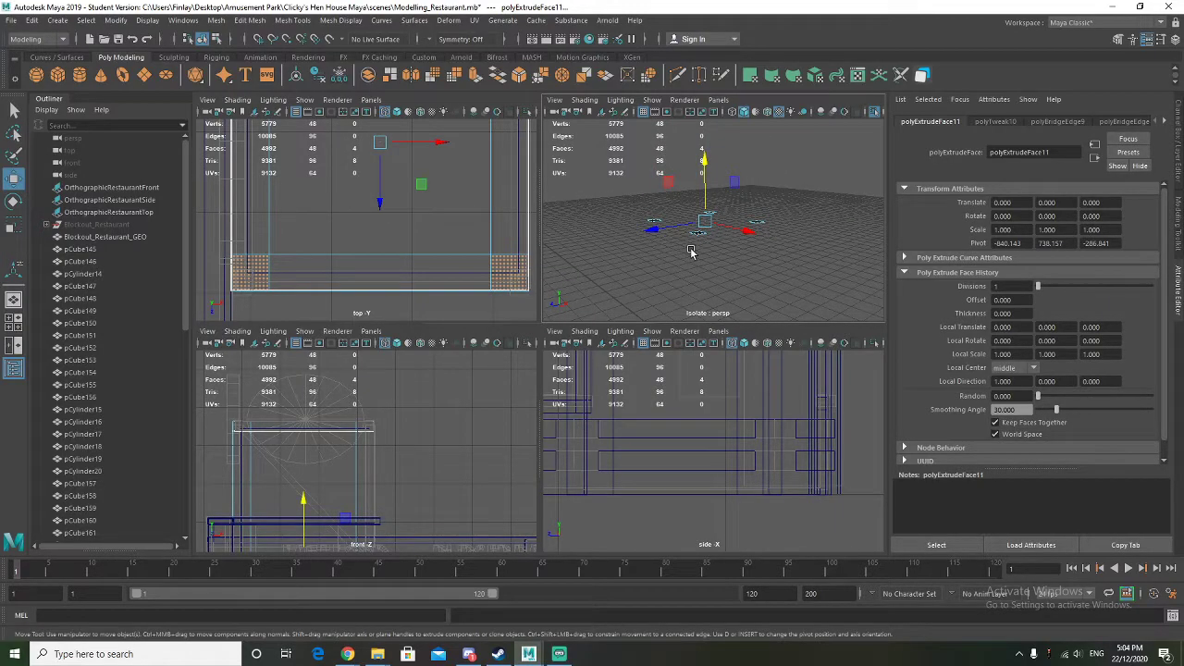
pyautogui.hotkey('ctrl', '1')
pyautogui.press('Delete')
# Deselect the frame and examine how its posts and top rim fit the tower box and blockout
pyautogui.moveTo(702, 162); pyautogui.dragTo(763, 144, button='right')
pyautogui.click(824, 164)
pyautogui.keyDown('alt'); pyautogui.moveTo(761, 191); pyautogui.dragTo(731, 233); pyautogui.keyUp('alt')
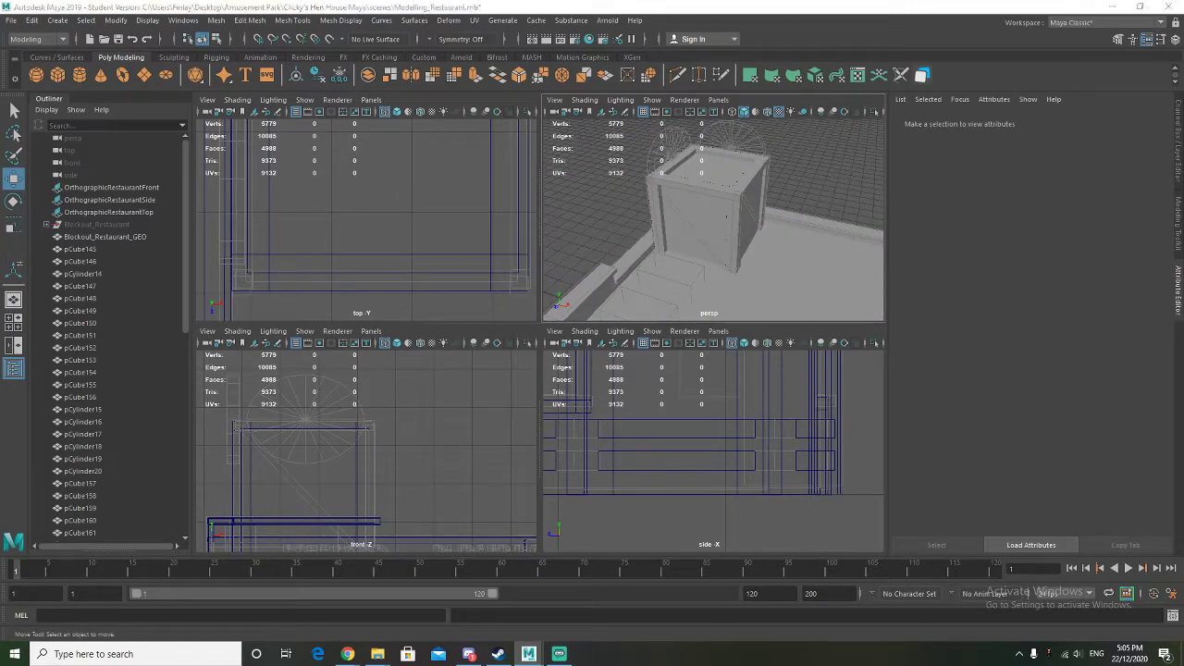
pyautogui.keyDown('alt'); pyautogui.moveTo(723, 232); pyautogui.dragTo(826, 228); pyautogui.keyUp('alt')
pyautogui.keyDown('alt'); pyautogui.moveTo(723, 219); pyautogui.dragTo(680, 221); pyautogui.keyUp('alt')
pyautogui.scroll(6, 679, 221)
pyautogui.keyDown('alt'); pyautogui.moveTo(696, 231); pyautogui.dragTo(724, 235, button='middle'); pyautogui.keyUp('alt')
pyautogui.scroll(-5, 721, 234)
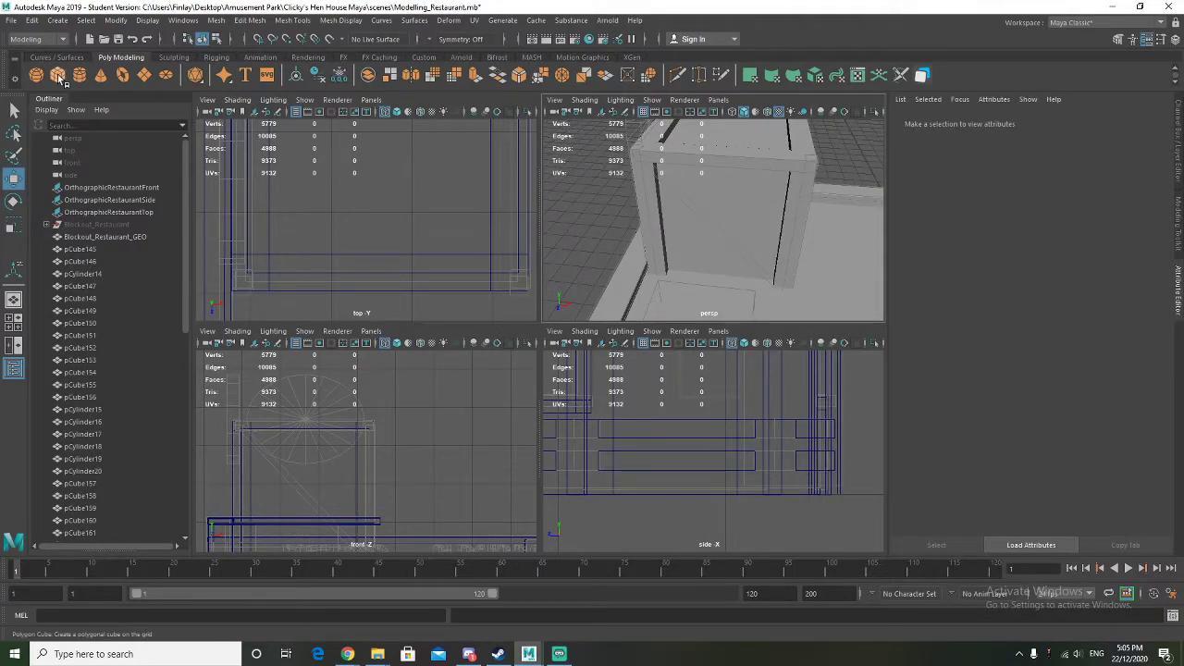
# Try to bevel the whole frame with a fraction of 0.3
pyautogui.click(678, 155)
pyautogui.keyDown('alt'); pyautogui.moveTo(656, 216); pyautogui.dragTo(697, 259); pyautogui.keyUp('alt')
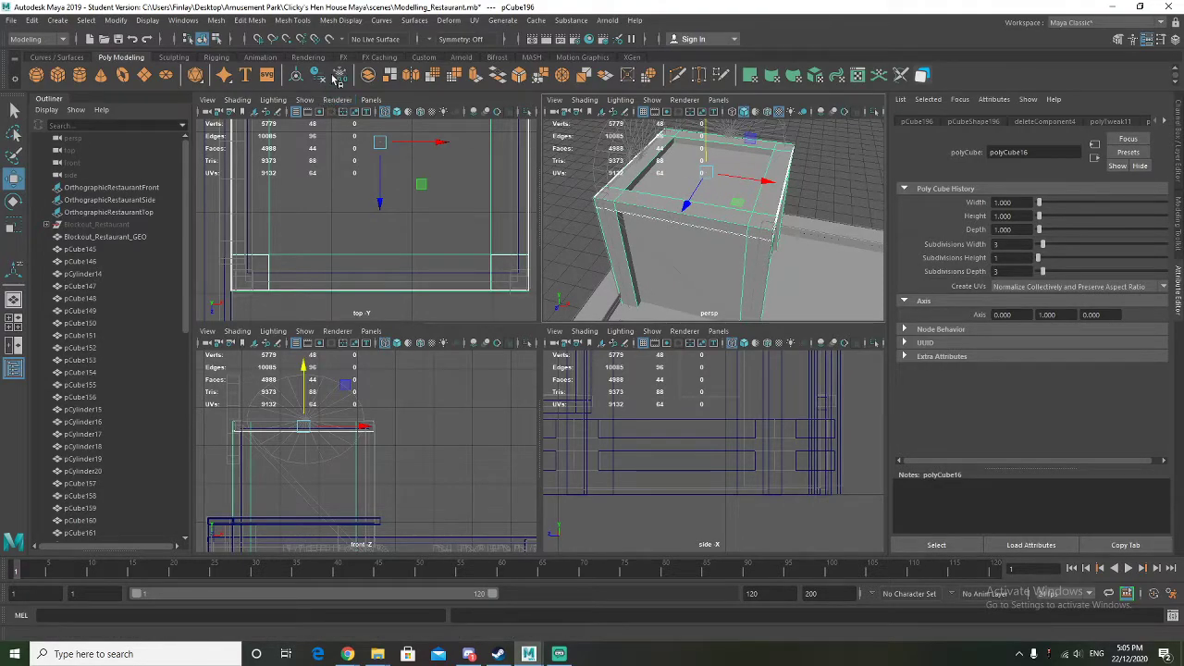
pyautogui.click(35, 75)
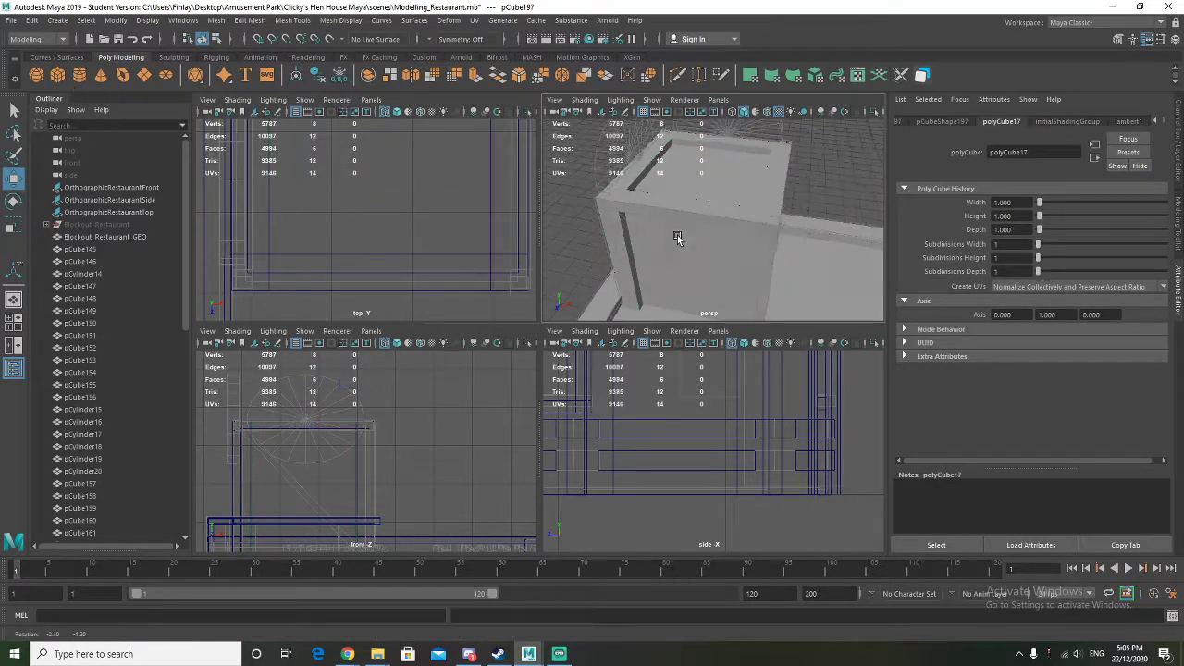
pyautogui.hotkey('ctrl', 'z')
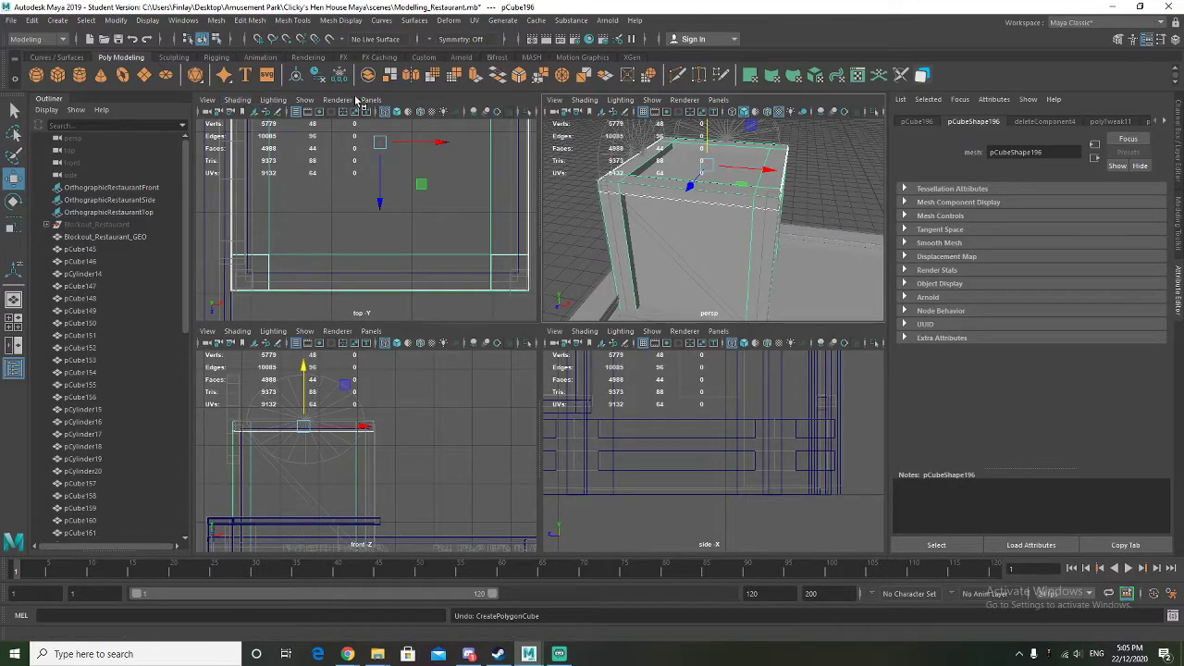
pyautogui.click(524, 82)
pyautogui.scroll(4, 649, 185)
pyautogui.keyDown('alt'); pyautogui.moveTo(647, 185); pyautogui.dragTo(664, 189); pyautogui.keyUp('alt')
pyautogui.moveTo(813, 231); pyautogui.dragTo(812, 231)
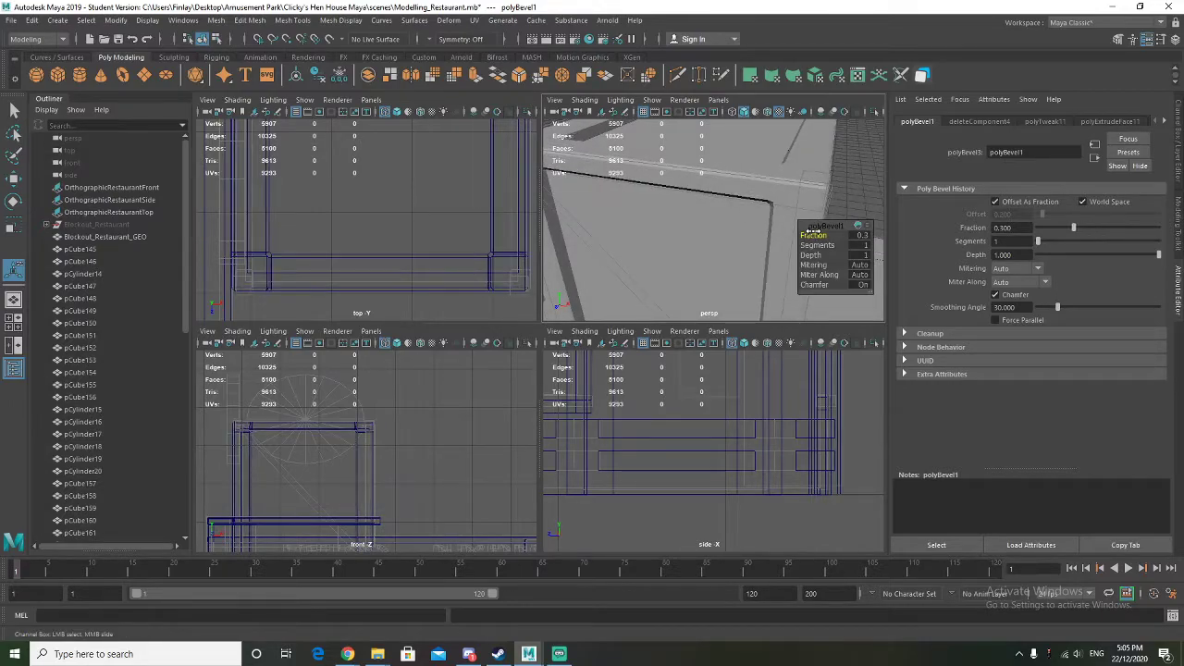
# Check the bevelled frame in object mode, and undo the whole-object bevel
pyautogui.moveTo(703, 172); pyautogui.dragTo(749, 150, button='right')
pyautogui.keyDown('alt'); pyautogui.moveTo(799, 190); pyautogui.dragTo(840, 179); pyautogui.keyUp('alt')
pyautogui.keyDown('alt'); pyautogui.moveTo(700, 192); pyautogui.dragTo(707, 216); pyautogui.keyUp('alt')
pyautogui.hotkey('ctrl', 'z')
pyautogui.hotkey('ctrl', 'z')
pyautogui.hotkey('ctrl', 'z')
# Try to select the vertical edges of the corner posts with the tower box still in view
pyautogui.rightClick(684, 172)
pyautogui.moveTo(684, 172); pyautogui.dragTo(685, 139, button='right')
pyautogui.keyDown('alt'); pyautogui.moveTo(693, 164); pyautogui.dragTo(700, 220); pyautogui.keyUp('alt')
pyautogui.click(693, 199)
pyautogui.hotkey('ctrl', 'z')
pyautogui.hotkey('ctrl', 'z')
pyautogui.hotkey('ctrl', 'z')
pyautogui.doubleClick(653, 218)
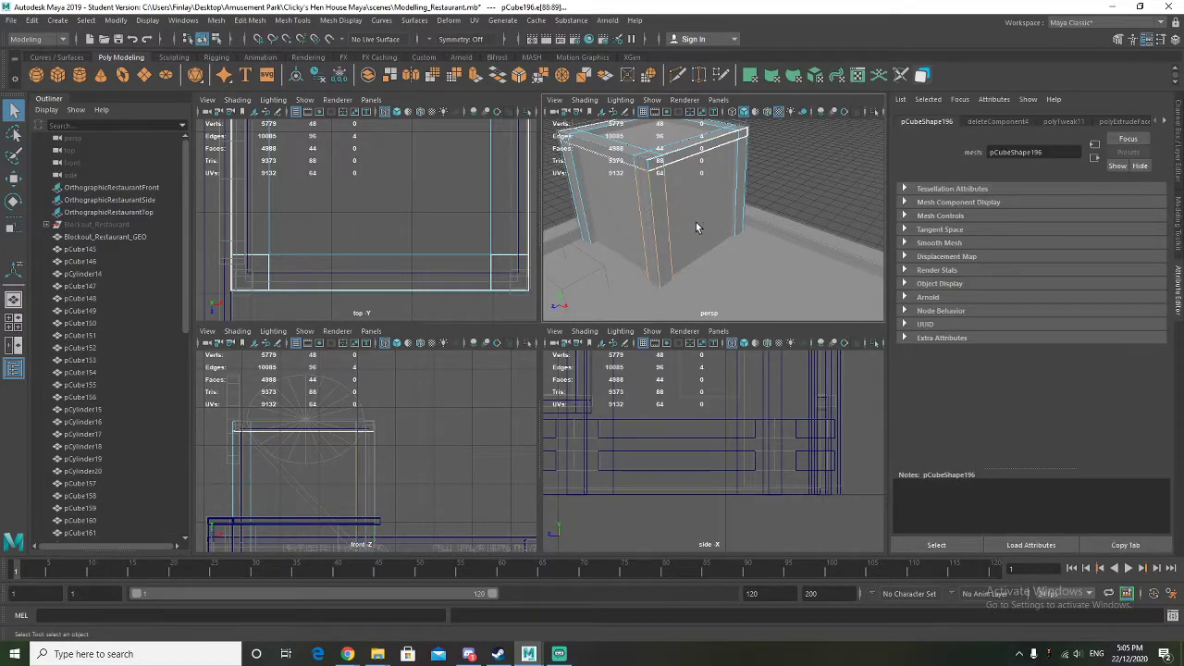
pyautogui.keyDown('shift'); pyautogui.click(744, 193); pyautogui.keyUp('shift')
pyautogui.keyDown('alt'); pyautogui.moveTo(550, 259); pyautogui.dragTo(666, 251); pyautogui.keyUp('alt')
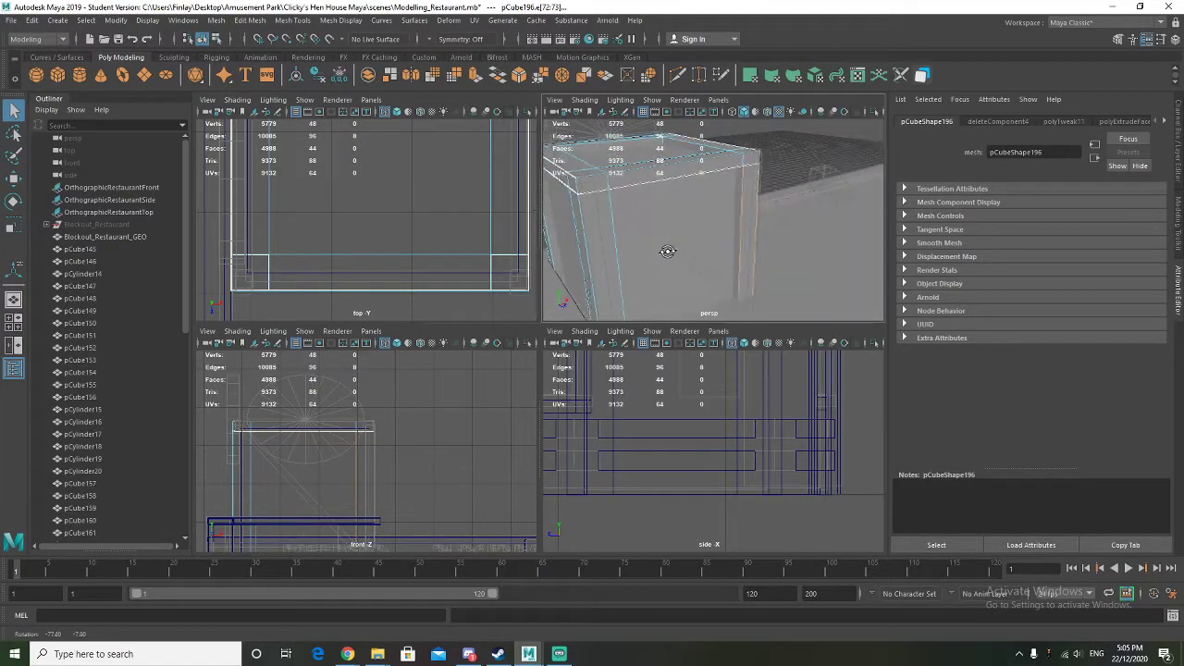
pyautogui.keyDown('shift'); pyautogui.click(616, 243); pyautogui.keyUp('shift')
pyautogui.keyDown('alt'); pyautogui.moveTo(551, 265); pyautogui.dragTo(637, 259); pyautogui.keyUp('alt')
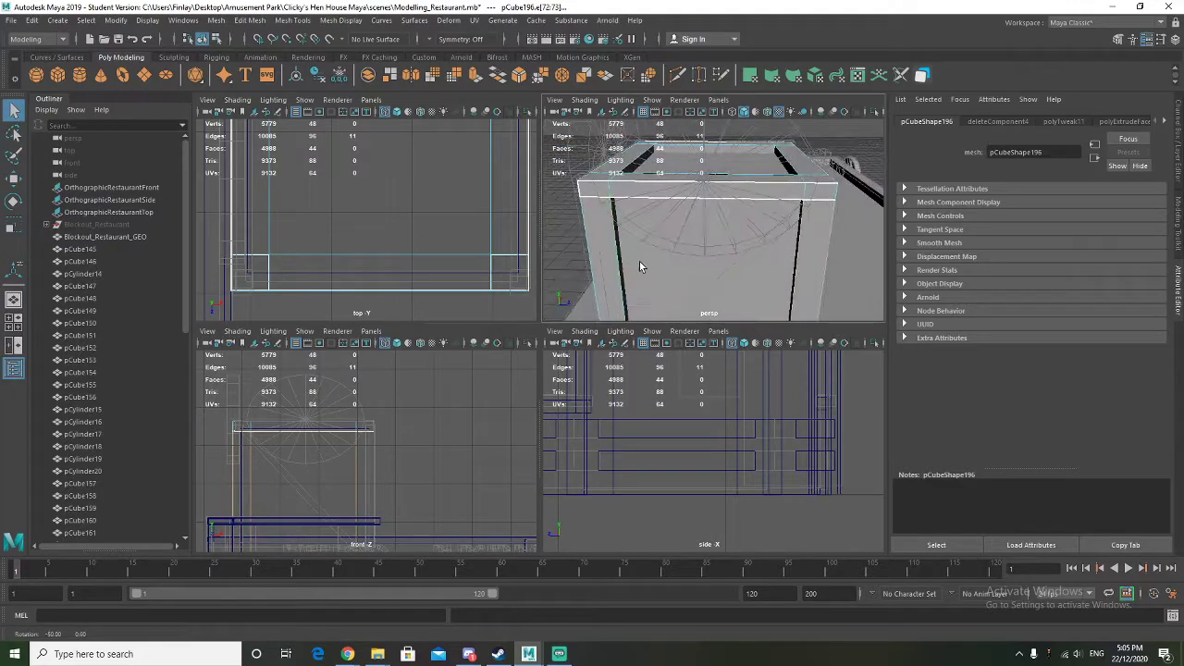
# Isolate the frame and enlarge the perspective view to fill the workspace
pyautogui.moveTo(642, 188); pyautogui.dragTo(684, 152, button='right')
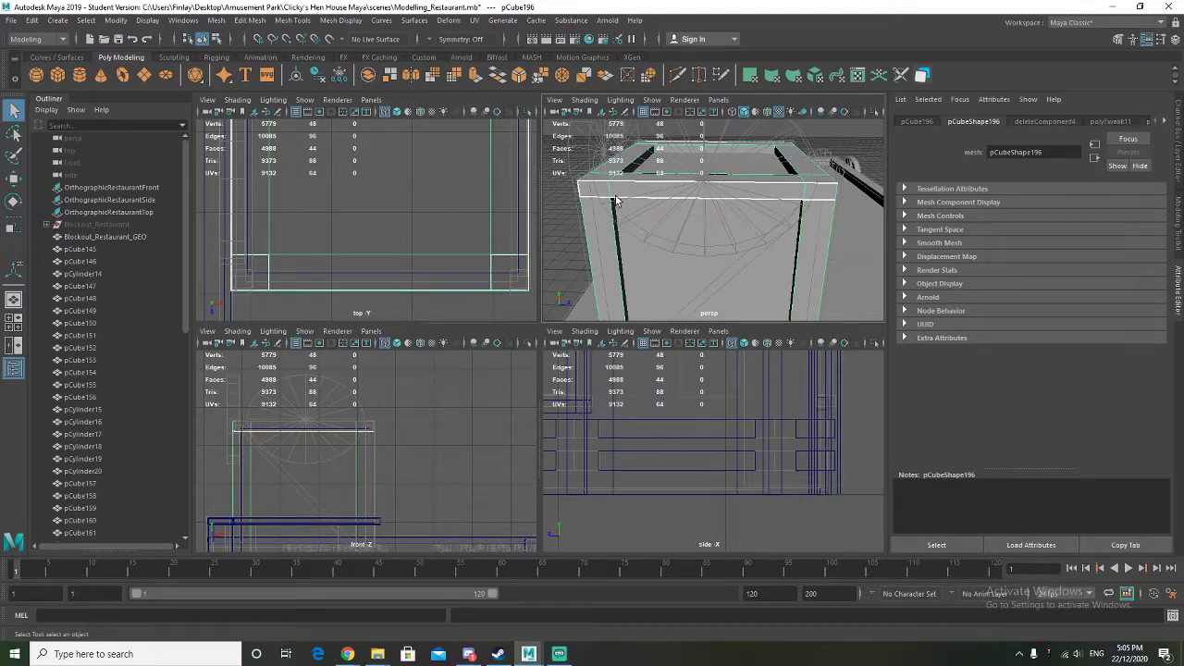
pyautogui.hotkey('ctrl', '1')
pyautogui.press('space')
pyautogui.keyDown('alt'); pyautogui.moveTo(586, 267); pyautogui.dragTo(462, 243); pyautogui.keyUp('alt')
# Select the vertical edges of the four corner posts, leaving out the short edges across the top rim
pyautogui.moveTo(462, 244); pyautogui.dragTo(462, 211, button='right')
pyautogui.click(438, 329)
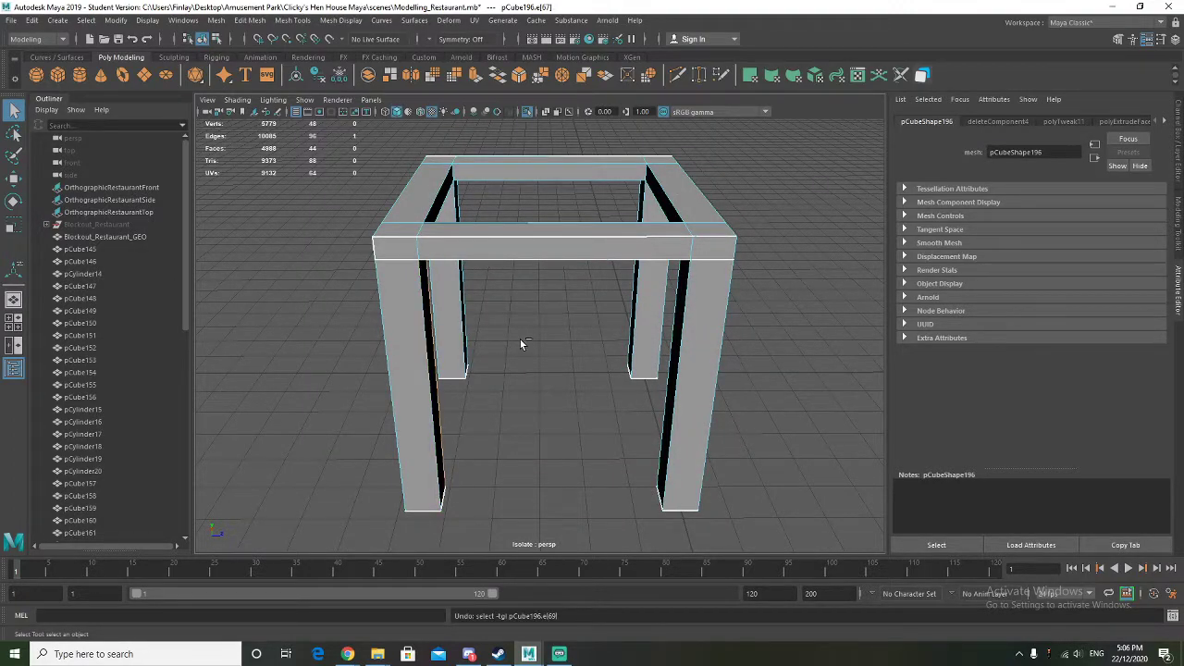
pyautogui.doubleClick(435, 350)
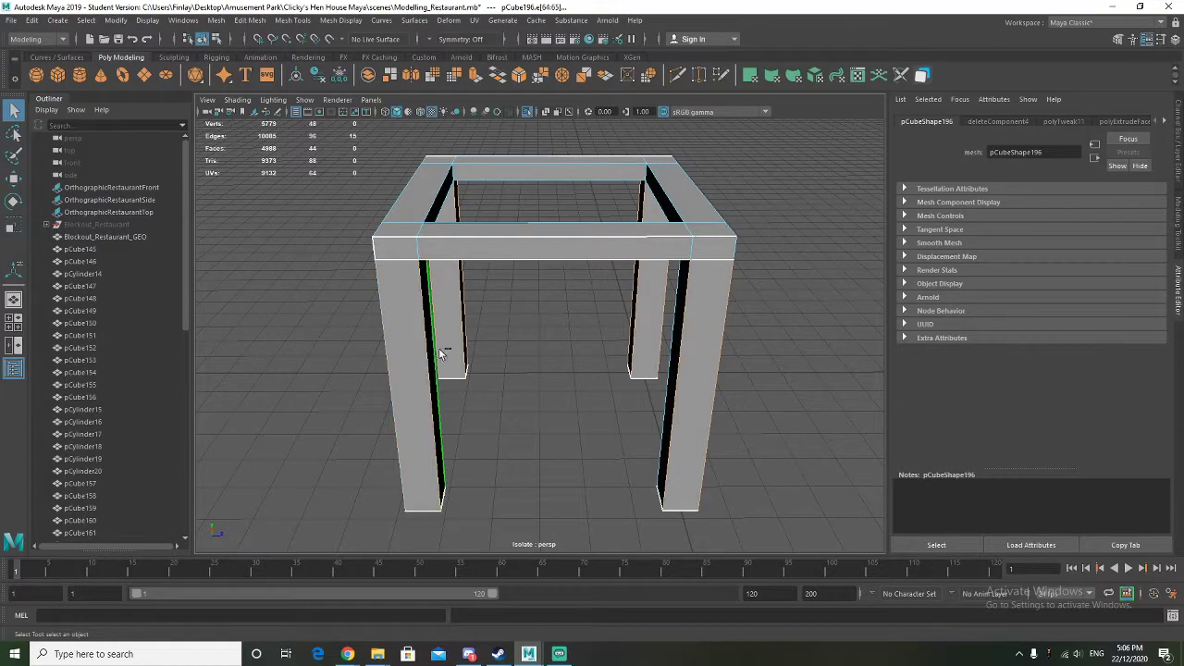
pyautogui.keyDown('alt'); pyautogui.moveTo(497, 371); pyautogui.dragTo(536, 372); pyautogui.keyUp('alt')
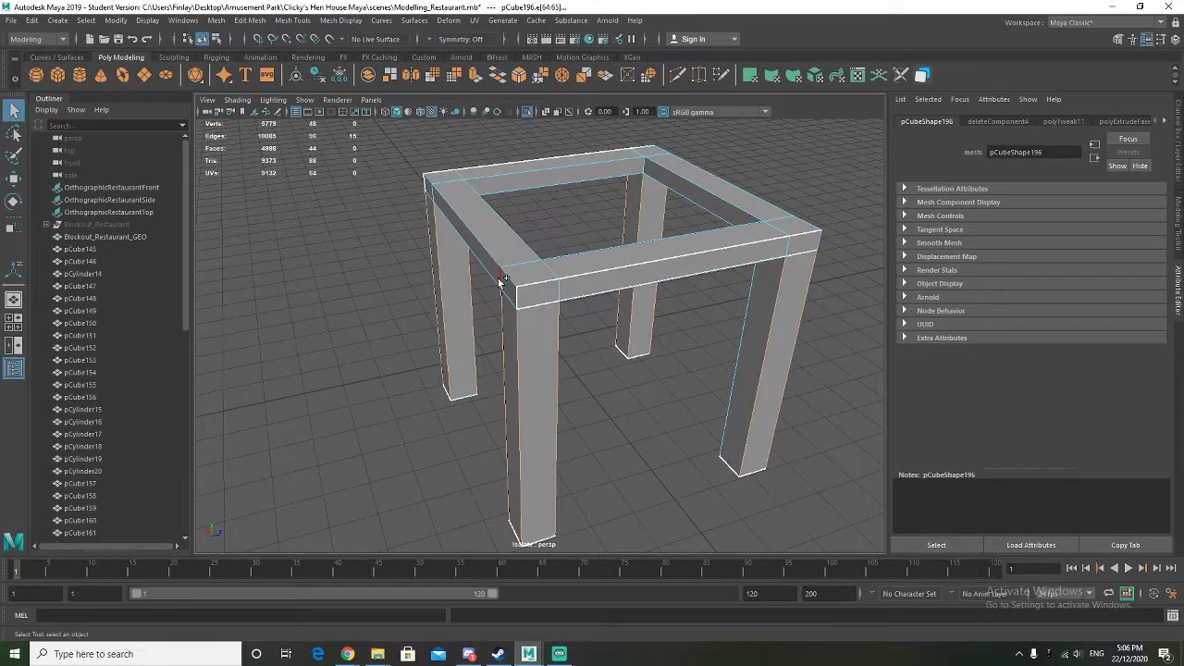
pyautogui.keyDown('shift'); pyautogui.click(555, 292); pyautogui.keyUp('shift')
pyautogui.keyDown('ctrl'); pyautogui.click(501, 283); pyautogui.keyUp('ctrl')
pyautogui.keyDown('ctrl'); pyautogui.click(559, 293); pyautogui.keyUp('ctrl')
pyautogui.keyDown('alt'); pyautogui.moveTo(582, 324); pyautogui.dragTo(544, 372); pyautogui.keyUp('alt')
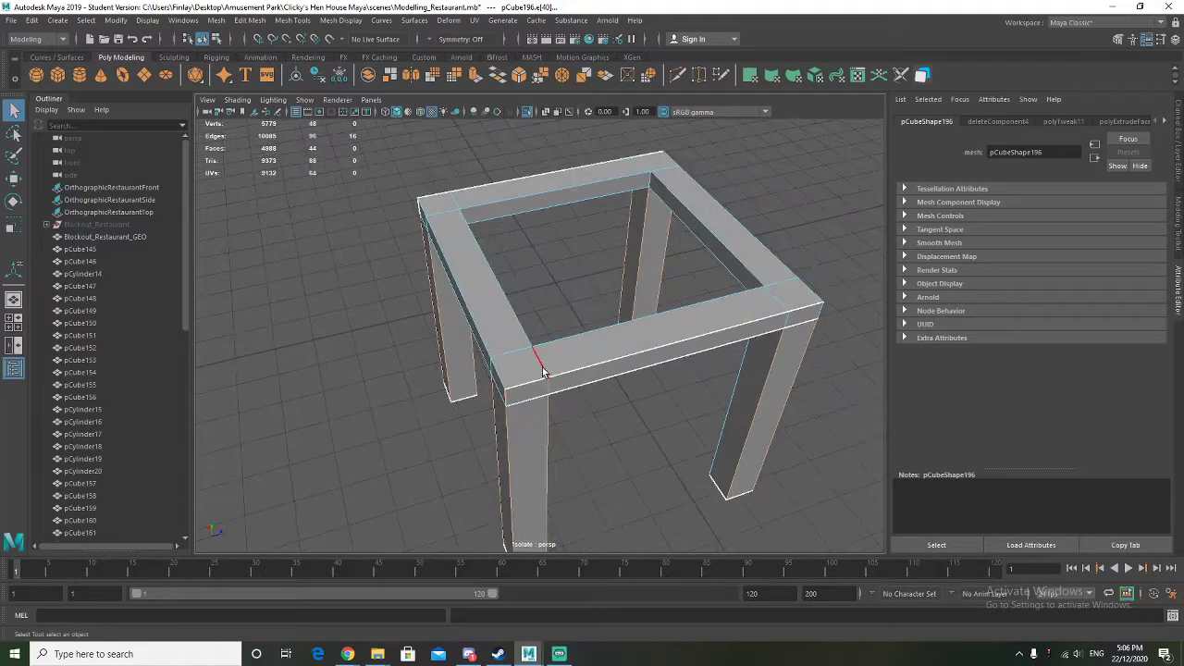
# Add the outer top edge loop and the short corner edges of the rim to the edge selection
pyautogui.keyDown('shift'); pyautogui.click(532, 375); pyautogui.keyUp('shift')
pyautogui.keyDown('shift'); pyautogui.doubleClick(635, 352); pyautogui.keyUp('shift')
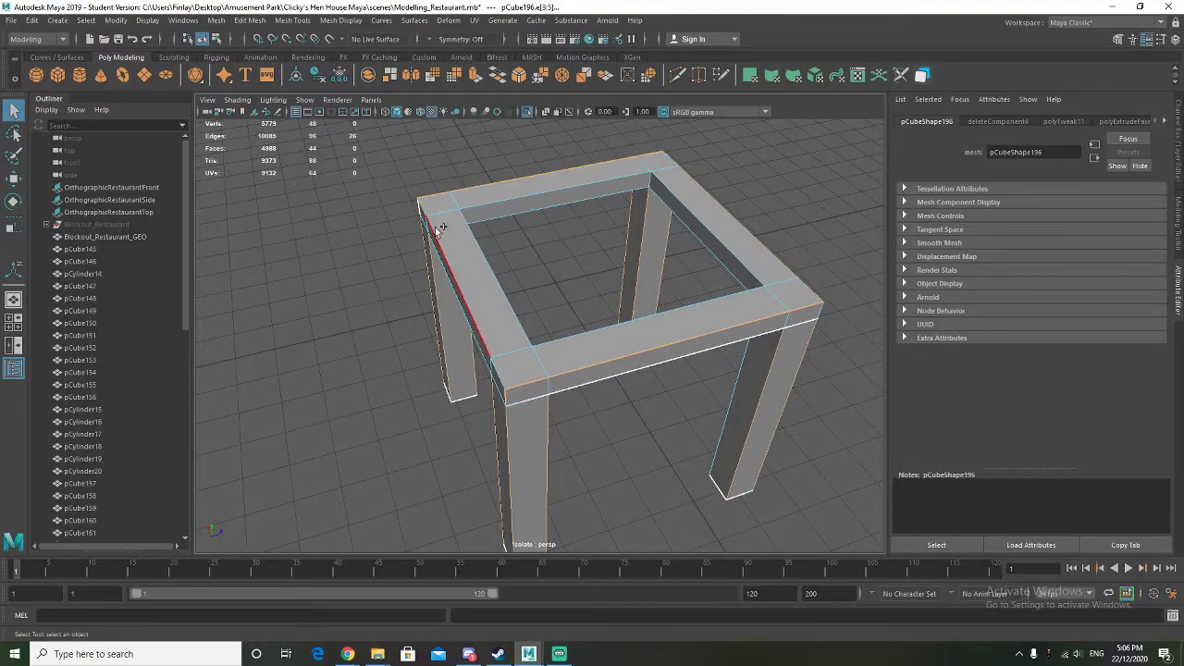
pyautogui.keyDown('alt'); pyautogui.moveTo(497, 360); pyautogui.dragTo(579, 245); pyautogui.keyUp('alt')
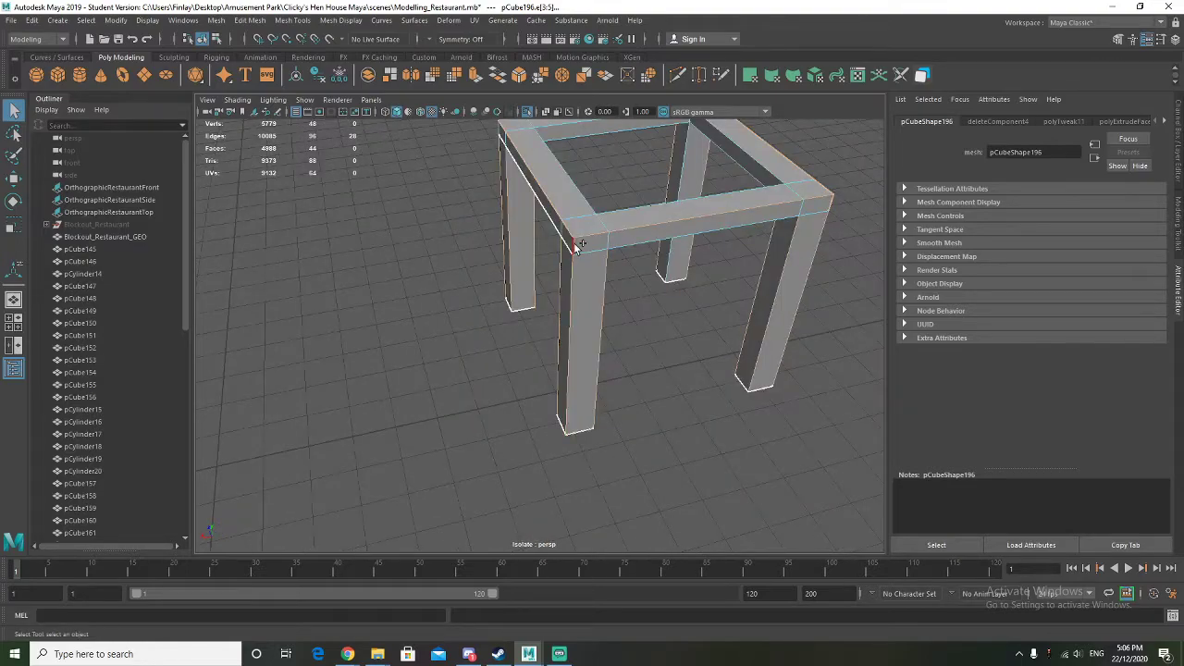
pyautogui.keyDown('alt'); pyautogui.moveTo(440, 305); pyautogui.dragTo(611, 297); pyautogui.keyUp('alt')
pyautogui.keyDown('shift'); pyautogui.click(420, 218); pyautogui.keyUp('shift')
# Add the edges around the bottom ends of the four posts to the selection
pyautogui.keyDown('alt'); pyautogui.moveTo(317, 295); pyautogui.dragTo(427, 261); pyautogui.keyUp('alt')
pyautogui.keyDown('alt'); pyautogui.moveTo(354, 367); pyautogui.dragTo(354, 321); pyautogui.keyUp('alt')
pyautogui.keyDown('shift'); pyautogui.moveTo(273, 286); pyautogui.dragTo(605, 475); pyautogui.keyUp('shift')
pyautogui.keyDown('alt'); pyautogui.moveTo(600, 315); pyautogui.dragTo(473, 381); pyautogui.keyUp('alt')
pyautogui.keyDown('shift'); pyautogui.moveTo(283, 329); pyautogui.dragTo(641, 405); pyautogui.keyUp('shift')
pyautogui.keyDown('alt'); pyautogui.moveTo(613, 343); pyautogui.dragTo(547, 409); pyautogui.keyUp('alt')
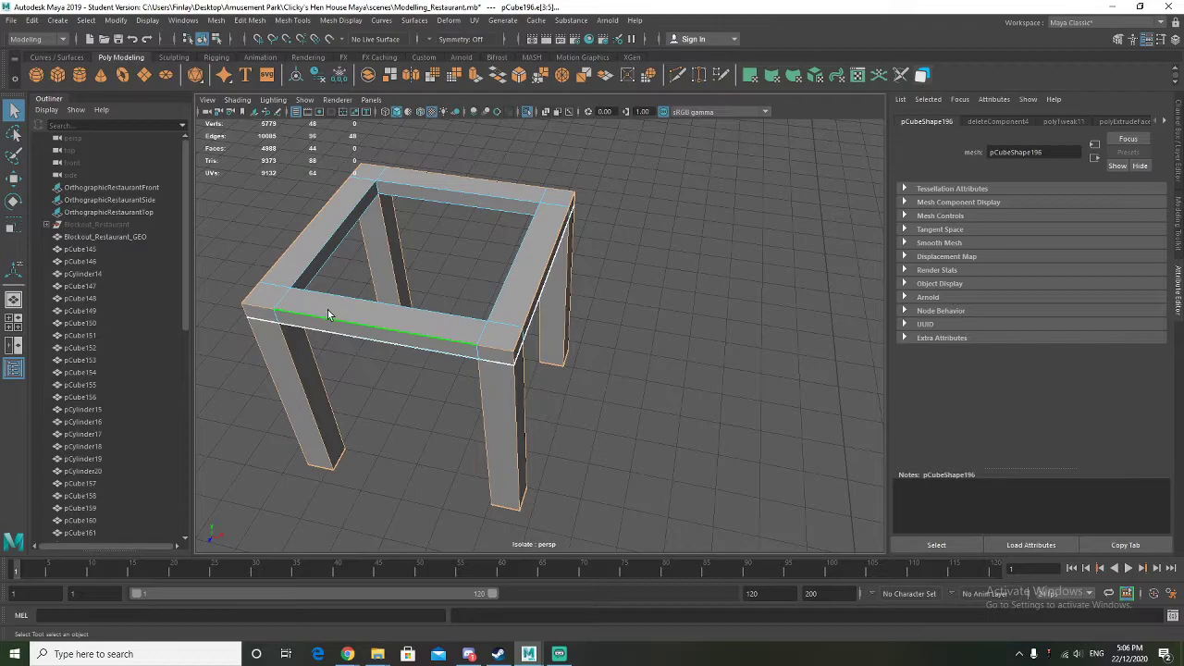
# Add the inner top edges around the rim's opening to the selection
pyautogui.keyDown('shift'); pyautogui.click(318, 253); pyautogui.keyUp('shift')
pyautogui.keyDown('shift'); pyautogui.click(401, 191); pyautogui.keyUp('shift')
pyautogui.keyDown('shift'); pyautogui.click(518, 250); pyautogui.keyUp('shift')
pyautogui.keyDown('shift'); pyautogui.click(361, 305); pyautogui.keyUp('shift')
pyautogui.keyDown('alt'); pyautogui.moveTo(401, 248); pyautogui.dragTo(593, 280); pyautogui.keyUp('alt')
pyautogui.keyDown('alt'); pyautogui.moveTo(567, 343); pyautogui.dragTo(572, 259); pyautogui.keyUp('alt')
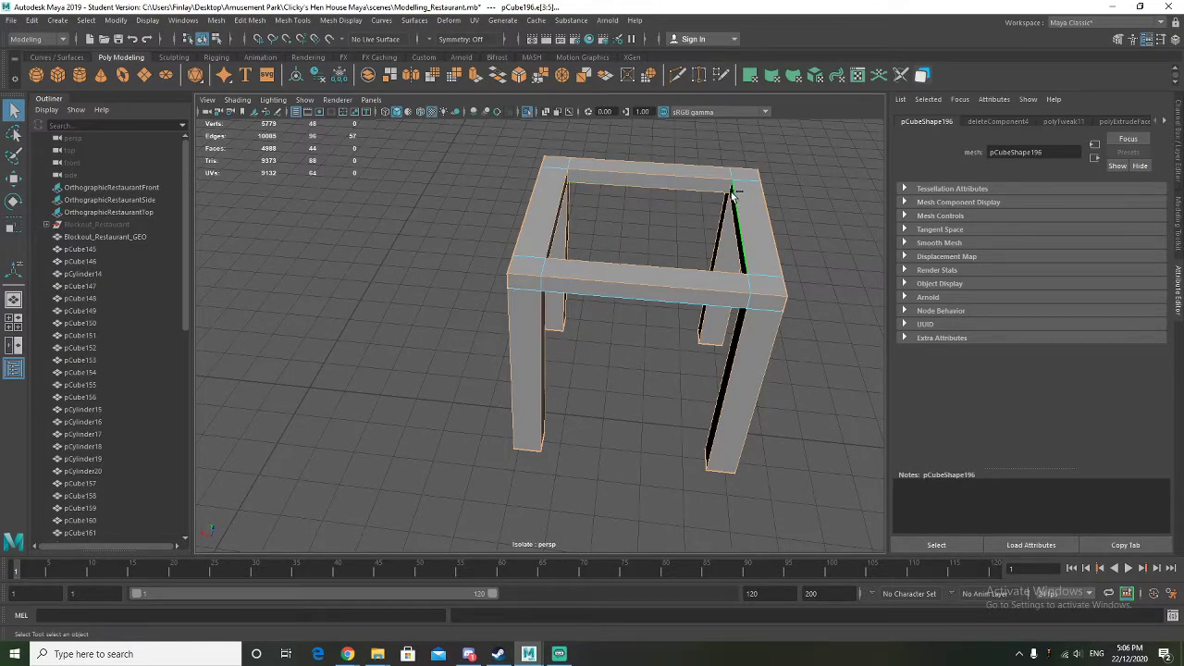
# Add the rim's lower edges between the posts to the selection, inside and outside
pyautogui.keyDown('alt'); pyautogui.moveTo(426, 310); pyautogui.dragTo(496, 331); pyautogui.keyUp('alt')
pyautogui.keyDown('alt'); pyautogui.moveTo(564, 283); pyautogui.dragTo(536, 259); pyautogui.keyUp('alt')
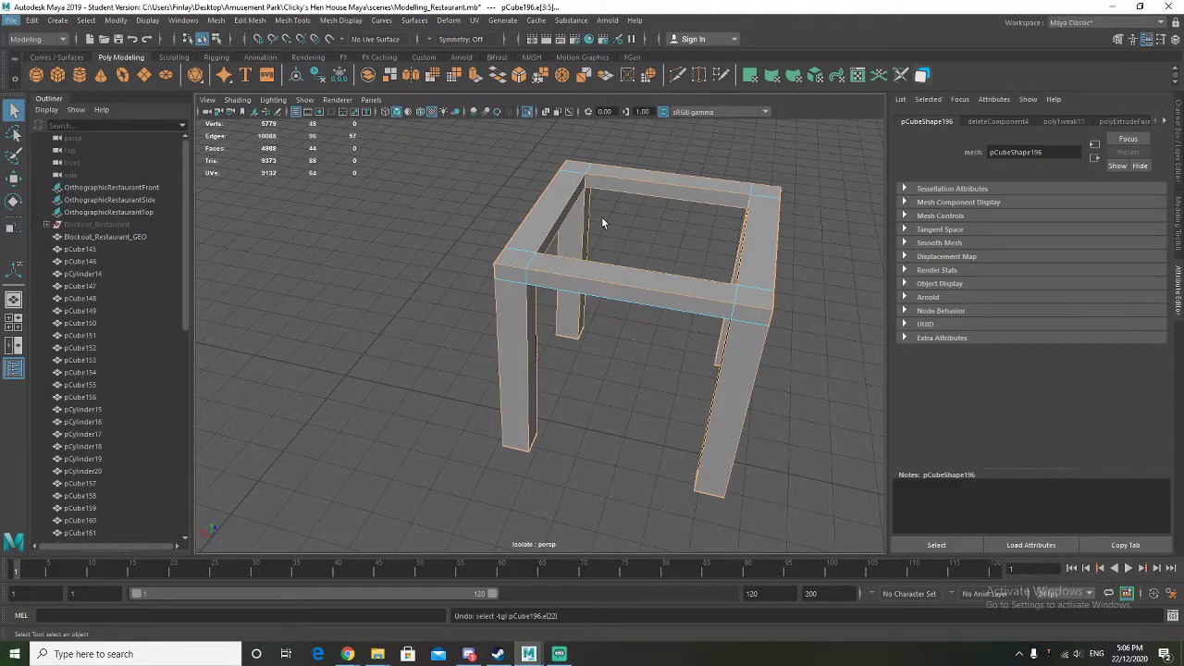
pyautogui.keyDown('alt'); pyautogui.moveTo(603, 225); pyautogui.dragTo(626, 223); pyautogui.keyUp('alt')
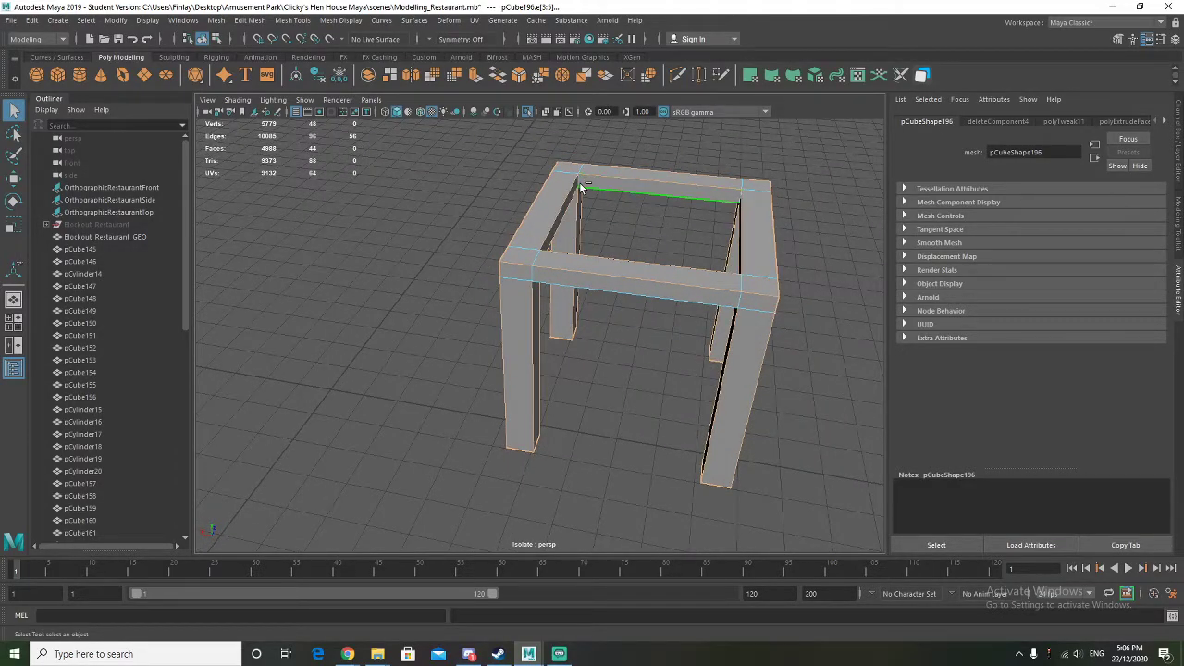
pyautogui.keyDown('alt'); pyautogui.moveTo(621, 245); pyautogui.dragTo(524, 294); pyautogui.keyUp('alt')
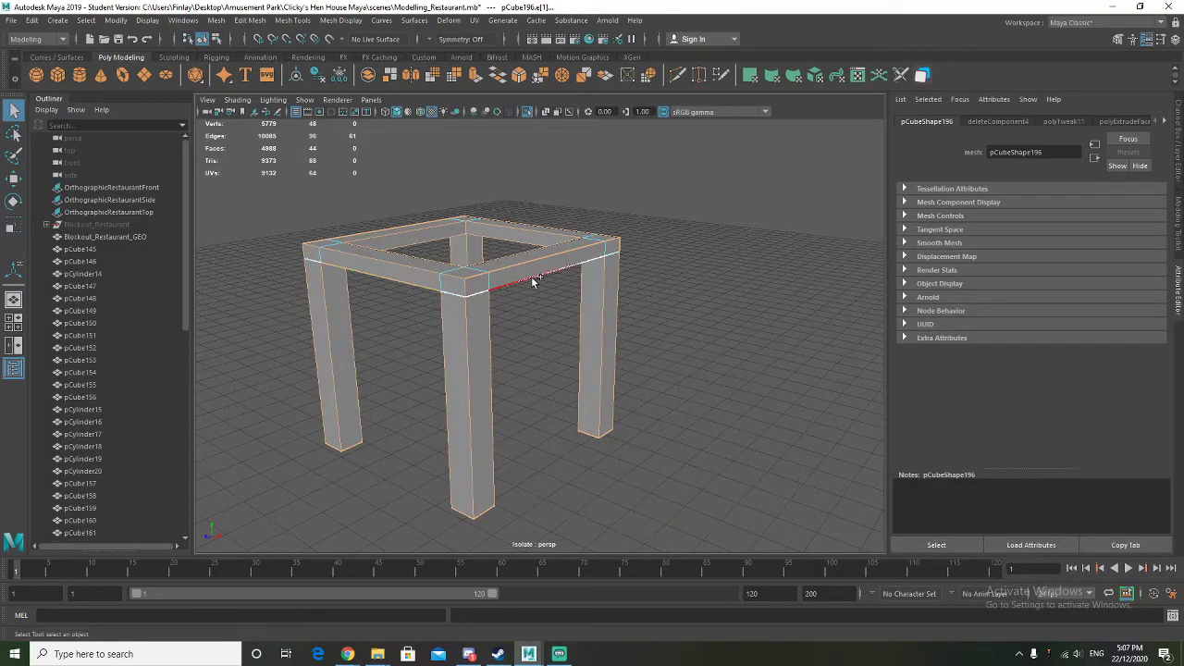
pyautogui.keyDown('alt'); pyautogui.moveTo(604, 312); pyautogui.dragTo(493, 346); pyautogui.keyUp('alt')
pyautogui.keyDown('alt'); pyautogui.moveTo(597, 346); pyautogui.dragTo(617, 375); pyautogui.keyUp('alt')
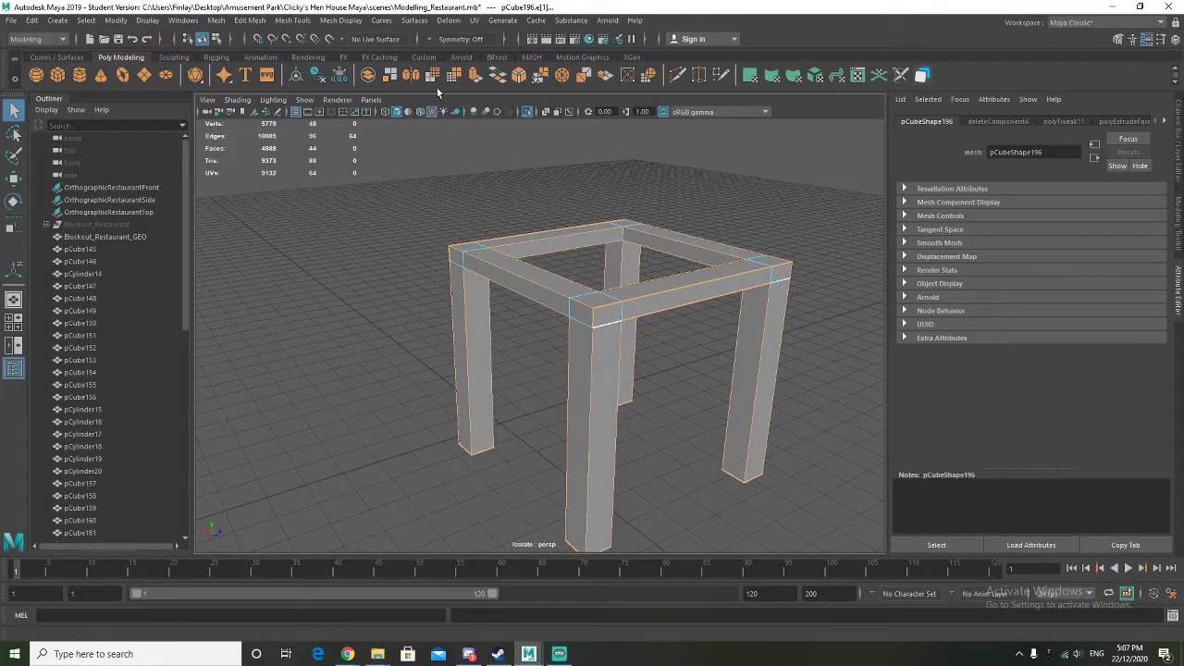
# Bevel the selected frame edges with one segment and a reduced fraction, and select the frame in object mode
pyautogui.click(519, 75)
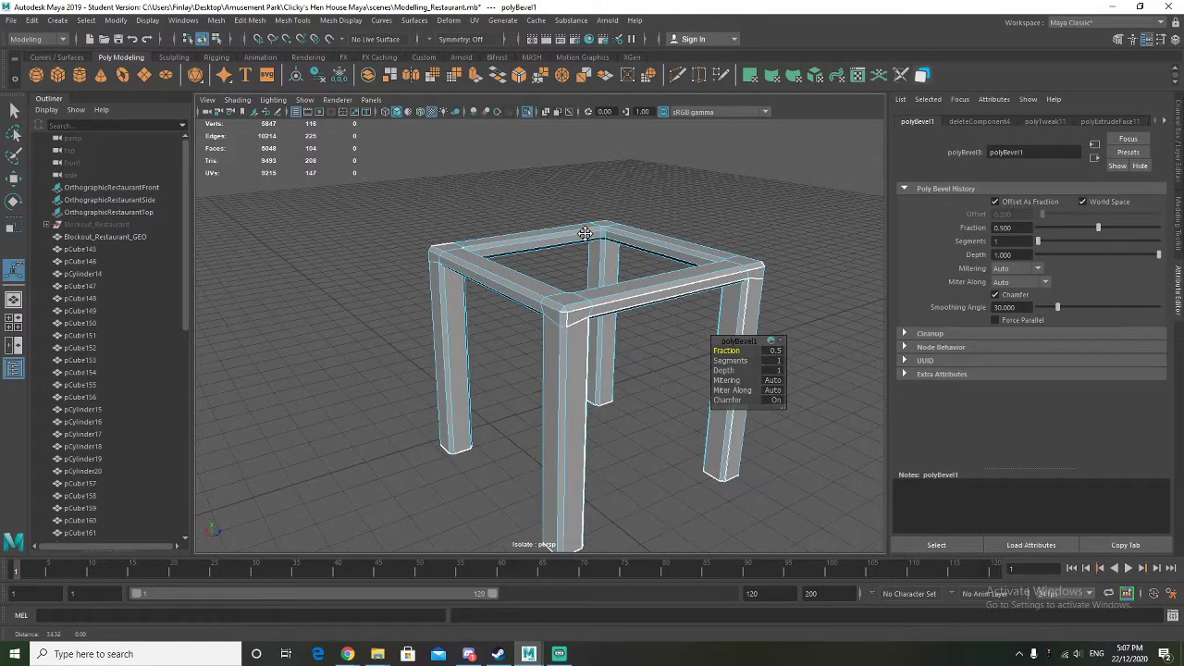
pyautogui.keyDown('alt'); pyautogui.moveTo(589, 262); pyautogui.dragTo(727, 349); pyautogui.keyUp('alt')
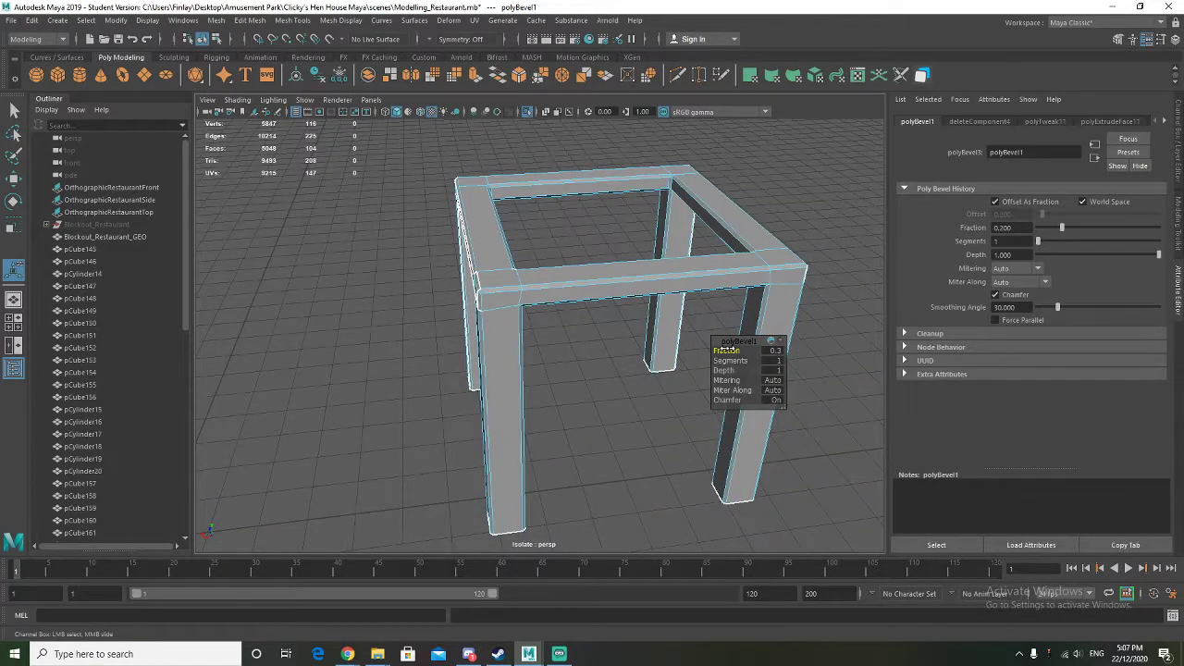
pyautogui.moveTo(532, 264); pyautogui.dragTo(560, 257, button='right')
pyautogui.click(424, 312)
pyautogui.keyDown('alt'); pyautogui.moveTo(428, 331); pyautogui.dragTo(557, 302); pyautogui.keyUp('alt')
pyautogui.click(559, 280)
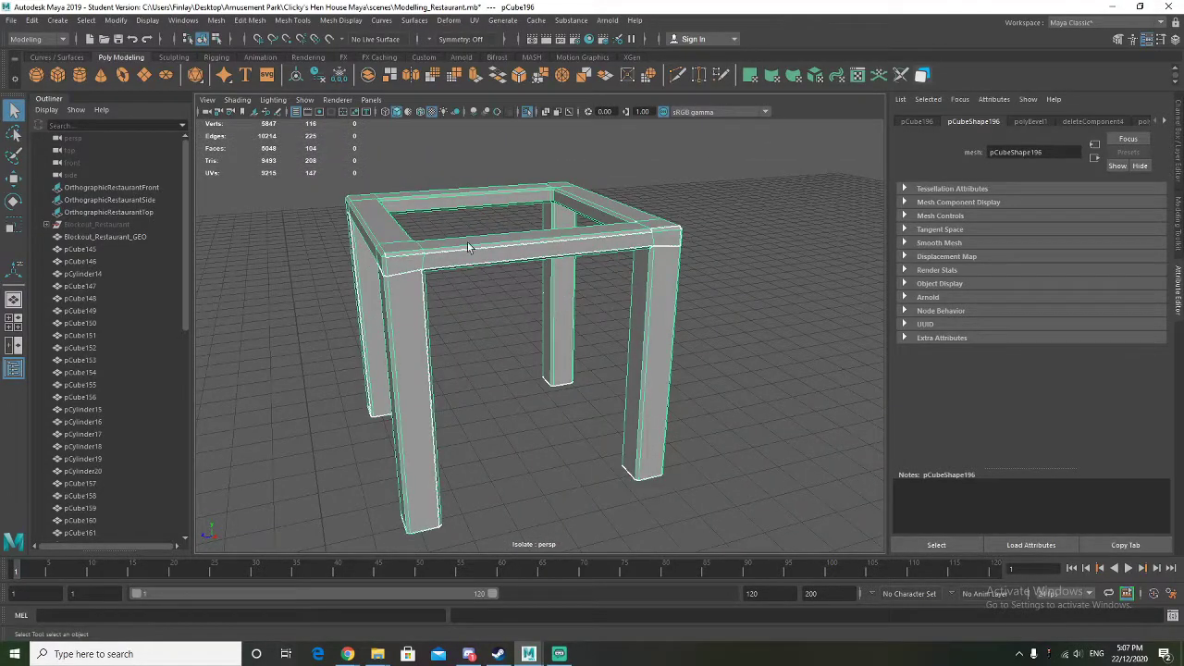
# Delete the frame's construction history and freeze its transformations
pyautogui.click(281, 24)
pyautogui.click(280, 24)
pyautogui.click(319, 75)
pyautogui.click(340, 73)
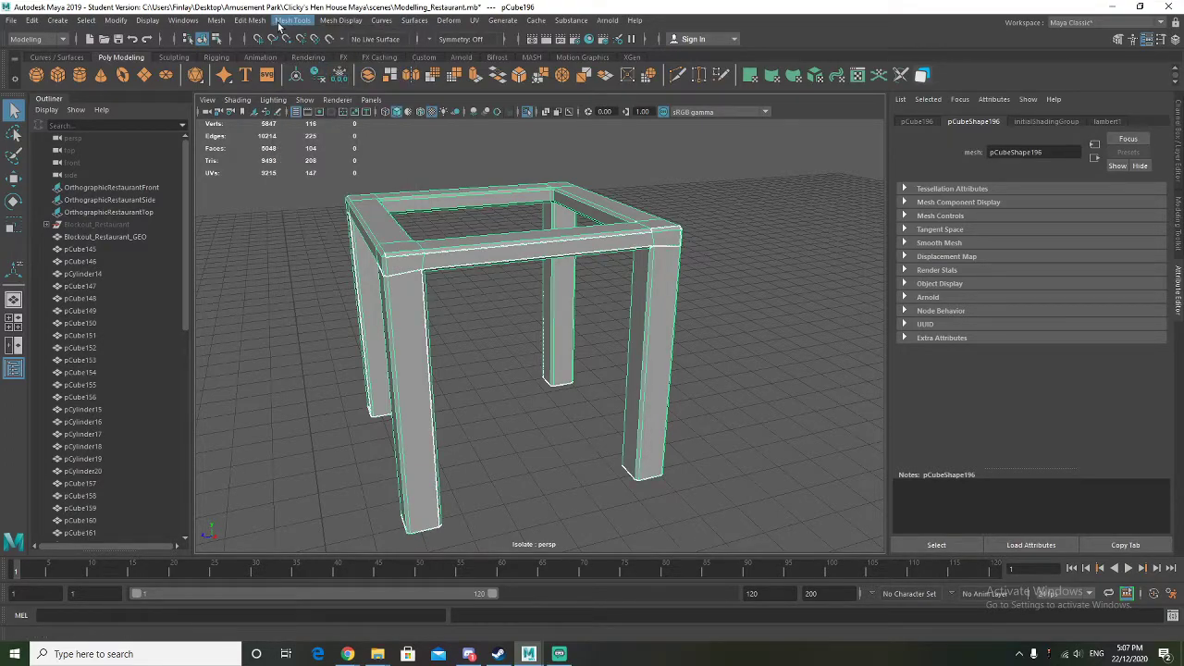
# Run Cleanup on the frame to select faces with more than 4 sides, and examine the selected faces
pyautogui.click(250, 22)
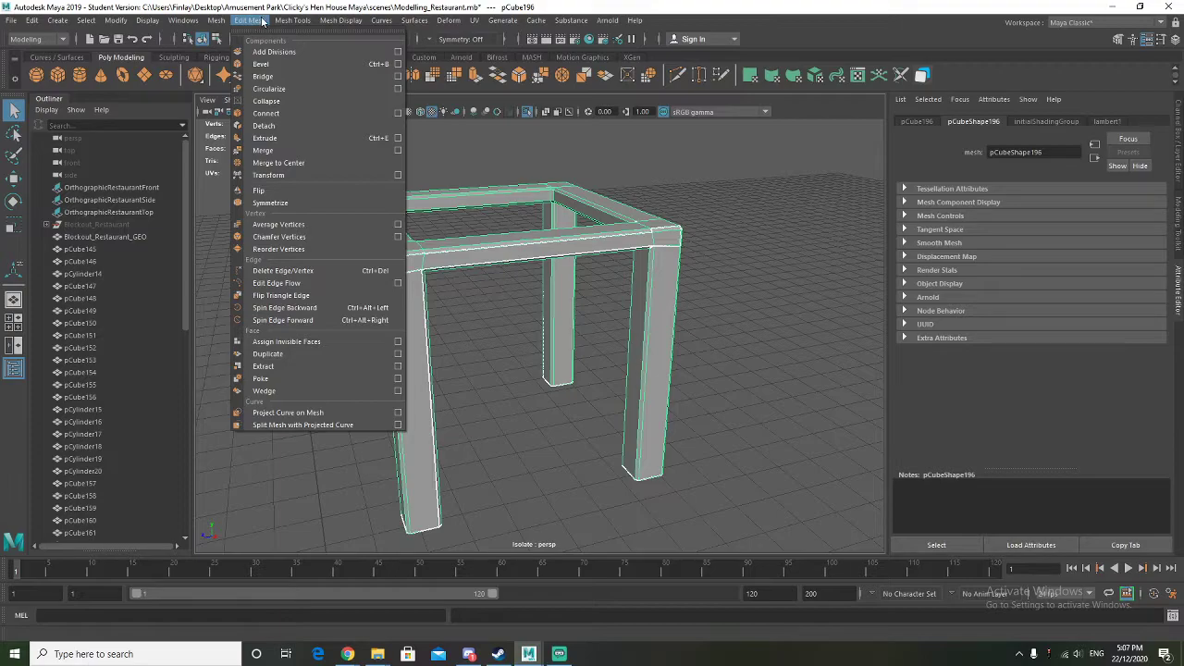
pyautogui.moveTo(294, 20)
pyautogui.moveTo(342, 20)
pyautogui.click(212, 21)
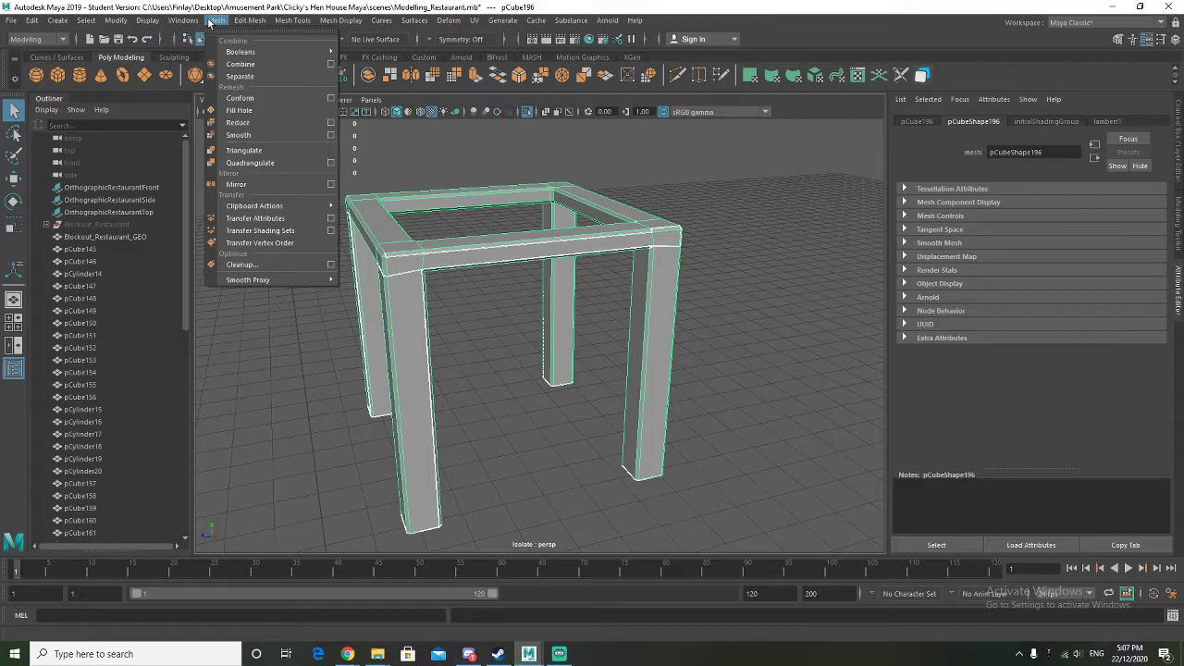
pyautogui.click(331, 264)
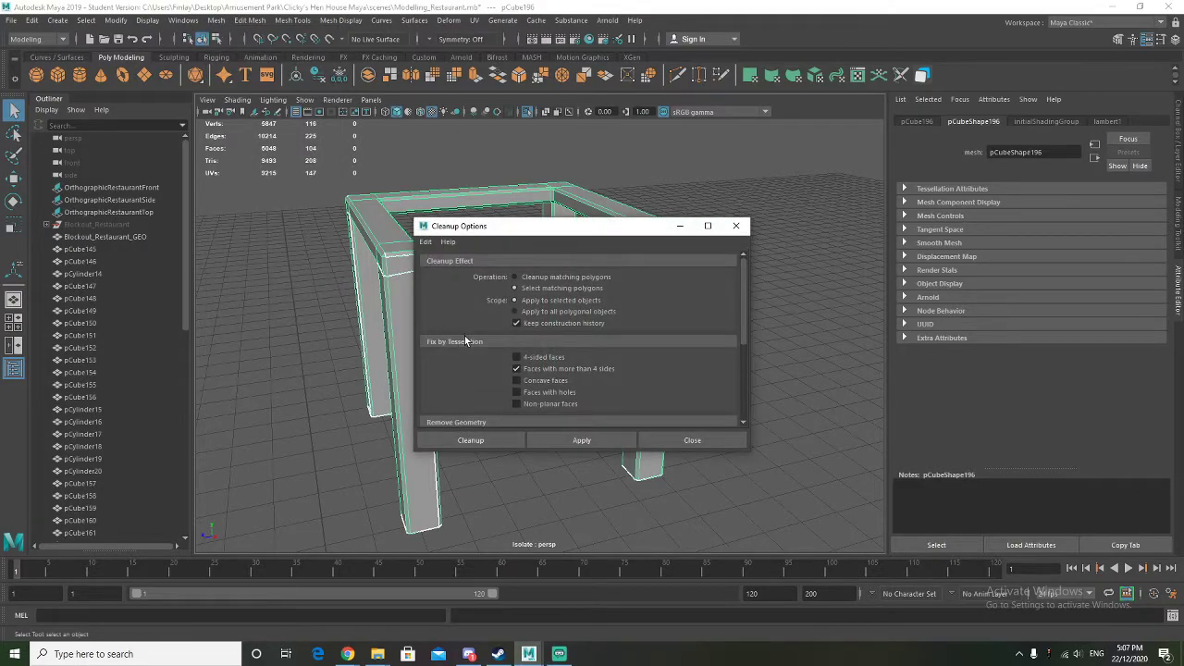
pyautogui.scroll(-4, 464, 335)
pyautogui.click(568, 439)
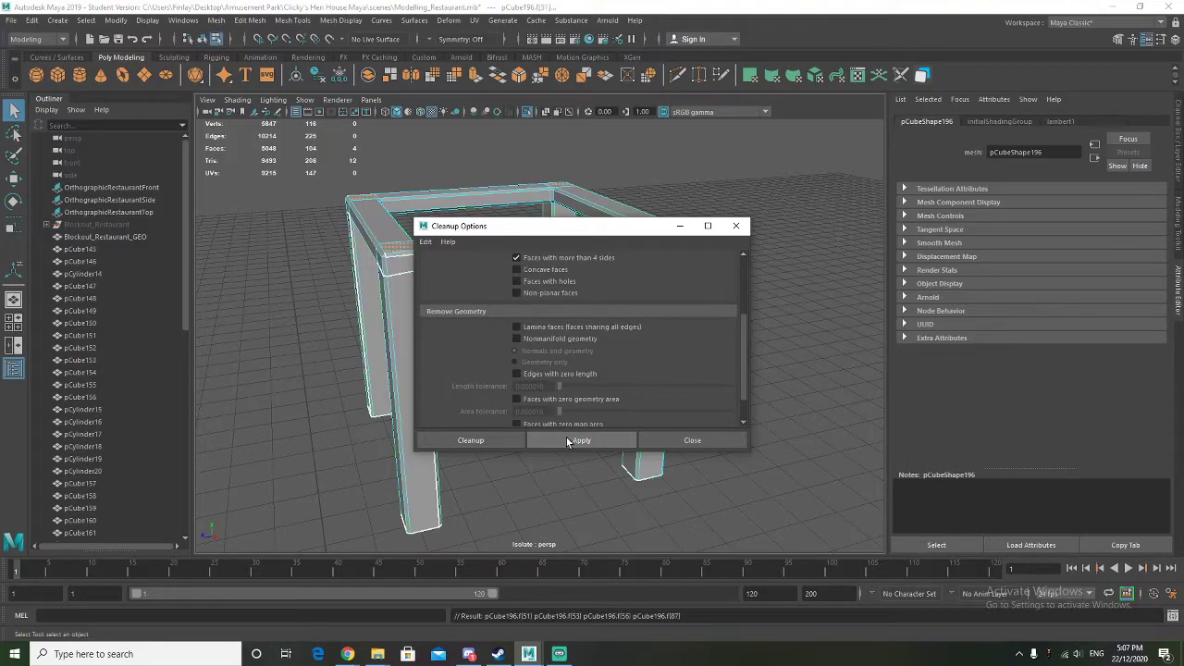
pyautogui.keyDown('alt'); pyautogui.moveTo(283, 292); pyautogui.dragTo(337, 277); pyautogui.keyUp('alt')
pyautogui.click(731, 231)
pyautogui.keyDown('alt'); pyautogui.moveTo(731, 231); pyautogui.dragTo(616, 282); pyautogui.keyUp('alt')
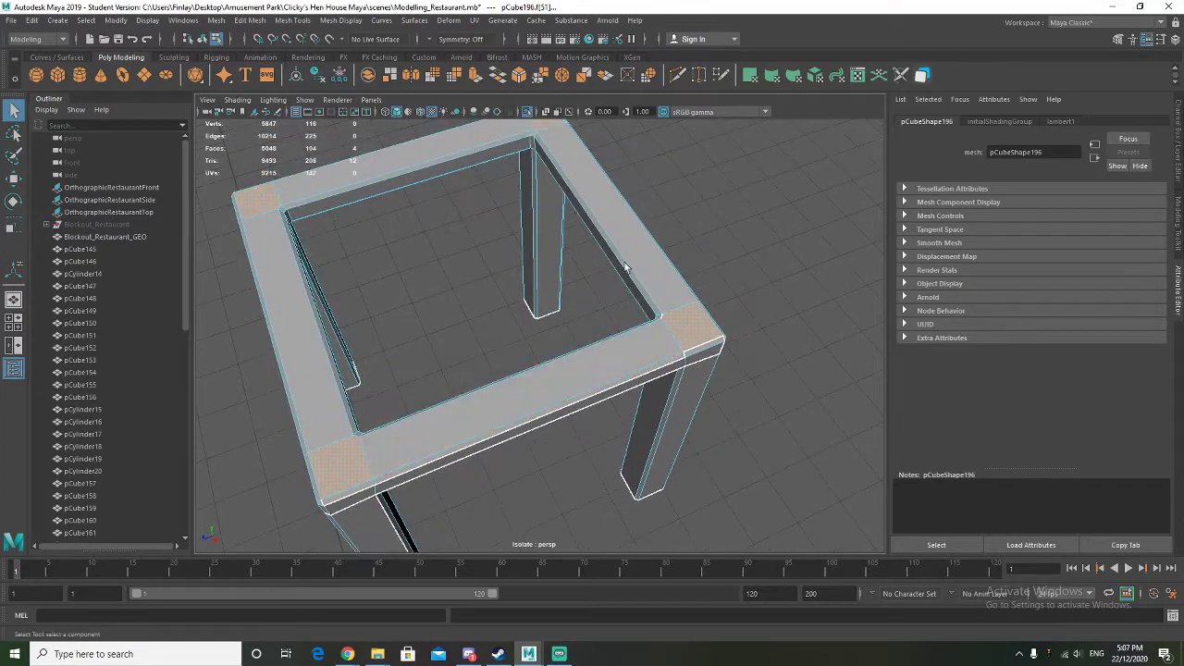
# Cut a diagonal edge from inner to outer corner across one of the rim's top corner faces with Multi-Cut
pyautogui.rightClick(569, 173)
pyautogui.click(580, 172)
pyautogui.keyDown('alt'); pyautogui.moveTo(602, 198); pyautogui.dragTo(542, 176); pyautogui.keyUp('alt')
pyautogui.rightClick(523, 158)
pyautogui.keyDown('shift'); pyautogui.moveTo(522, 156); pyautogui.dragTo(431, 156, button='right'); pyautogui.keyUp('shift')
pyautogui.scroll(4, 523, 166)
pyautogui.keyDown('alt'); pyautogui.moveTo(523, 167); pyautogui.dragTo(509, 283, button='middle'); pyautogui.keyUp('alt')
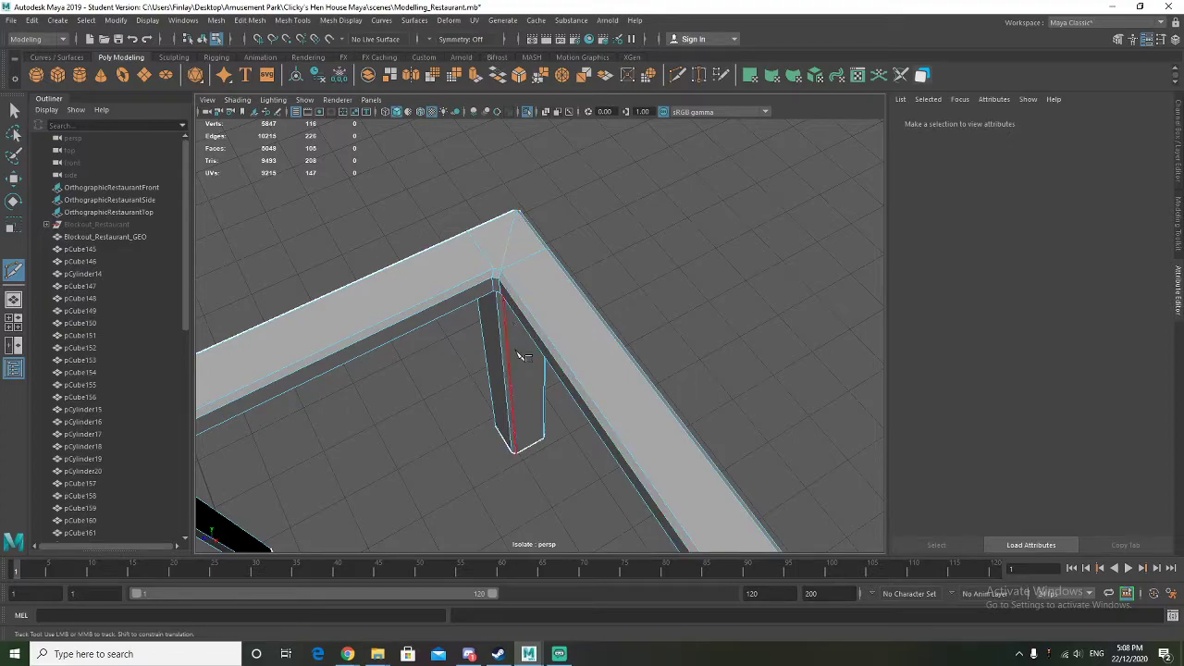
# Cut matching diagonal edges across the rim's other three top corner faces
pyautogui.keyDown('alt'); pyautogui.moveTo(574, 433); pyautogui.dragTo(535, 412, button='middle'); pyautogui.keyUp('alt')
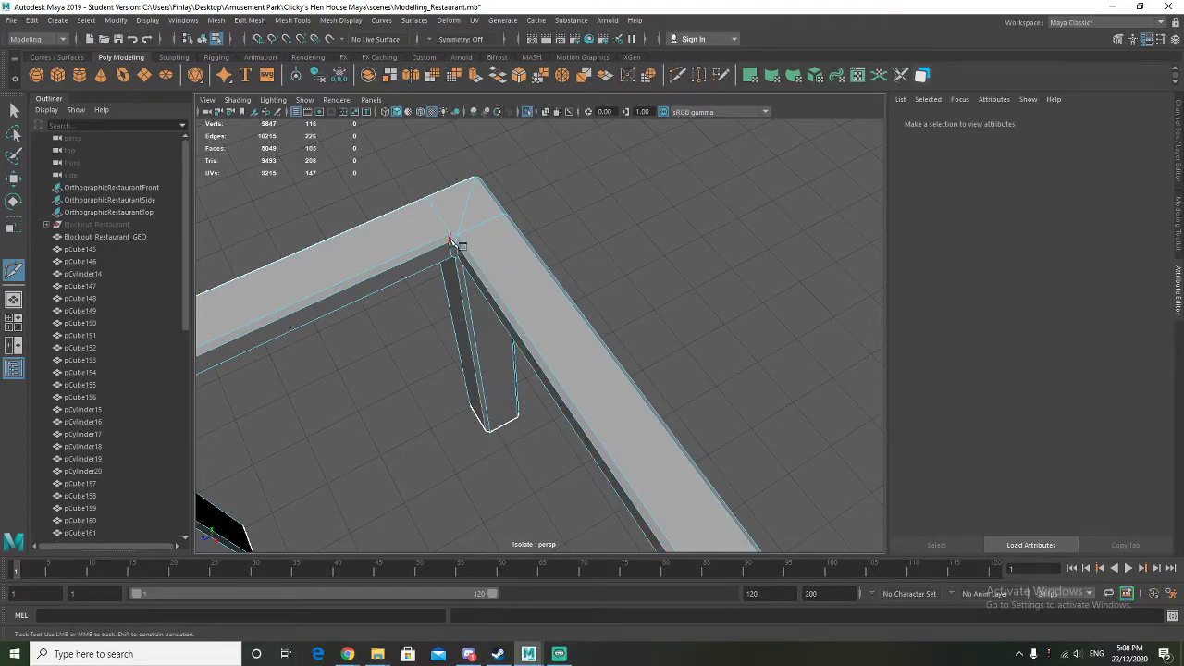
pyautogui.keyDown('alt'); pyautogui.moveTo(549, 370); pyautogui.dragTo(497, 305, button='middle'); pyautogui.keyUp('alt')
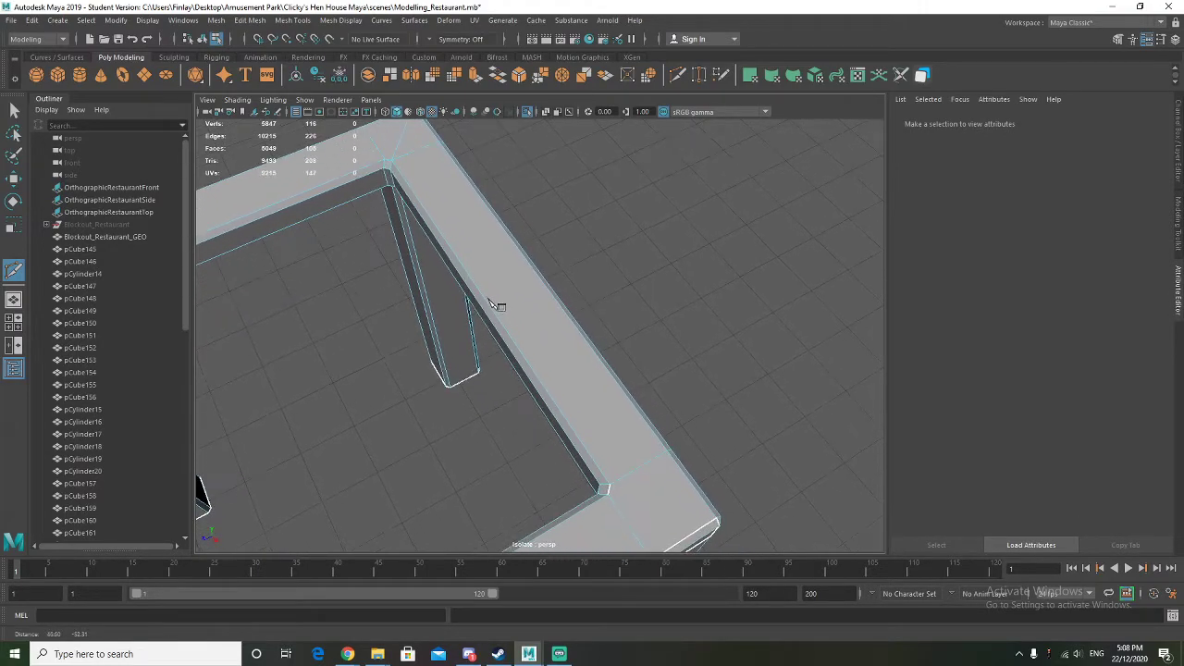
pyautogui.keyDown('alt'); pyautogui.moveTo(571, 382); pyautogui.dragTo(506, 300, button='middle'); pyautogui.keyUp('alt')
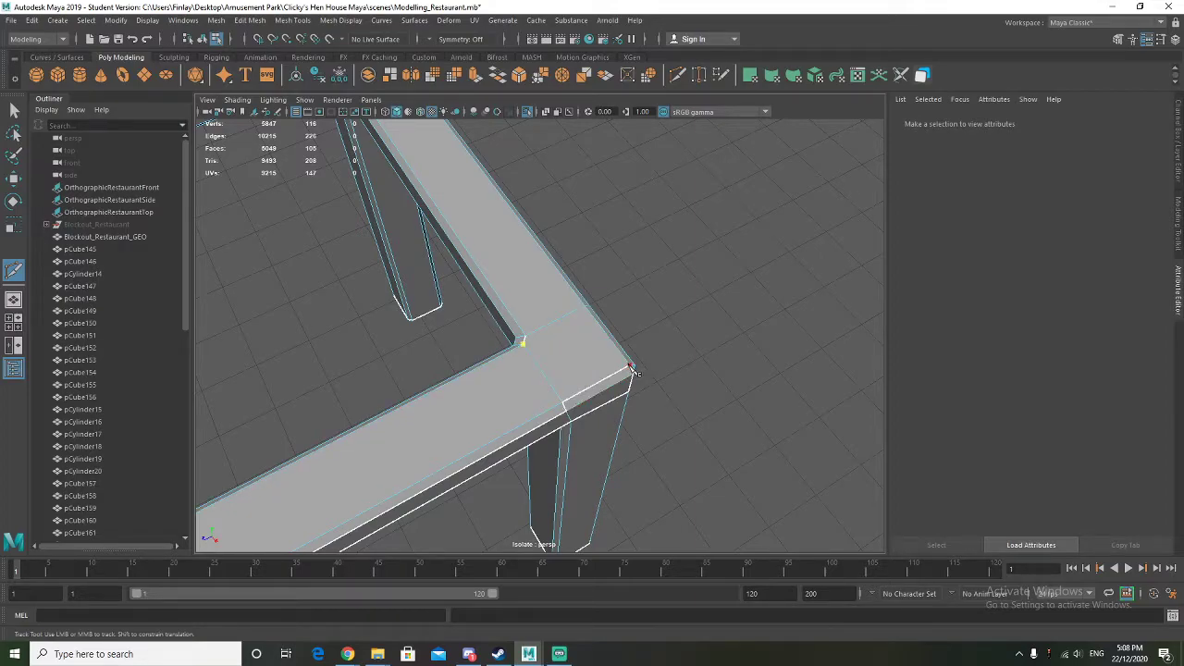
pyautogui.keyDown('alt'); pyautogui.moveTo(428, 435); pyautogui.dragTo(726, 267, button='middle'); pyautogui.keyUp('alt')
pyautogui.keyDown('alt'); pyautogui.moveTo(601, 305); pyautogui.dragTo(552, 285, button='middle'); pyautogui.keyUp('alt')
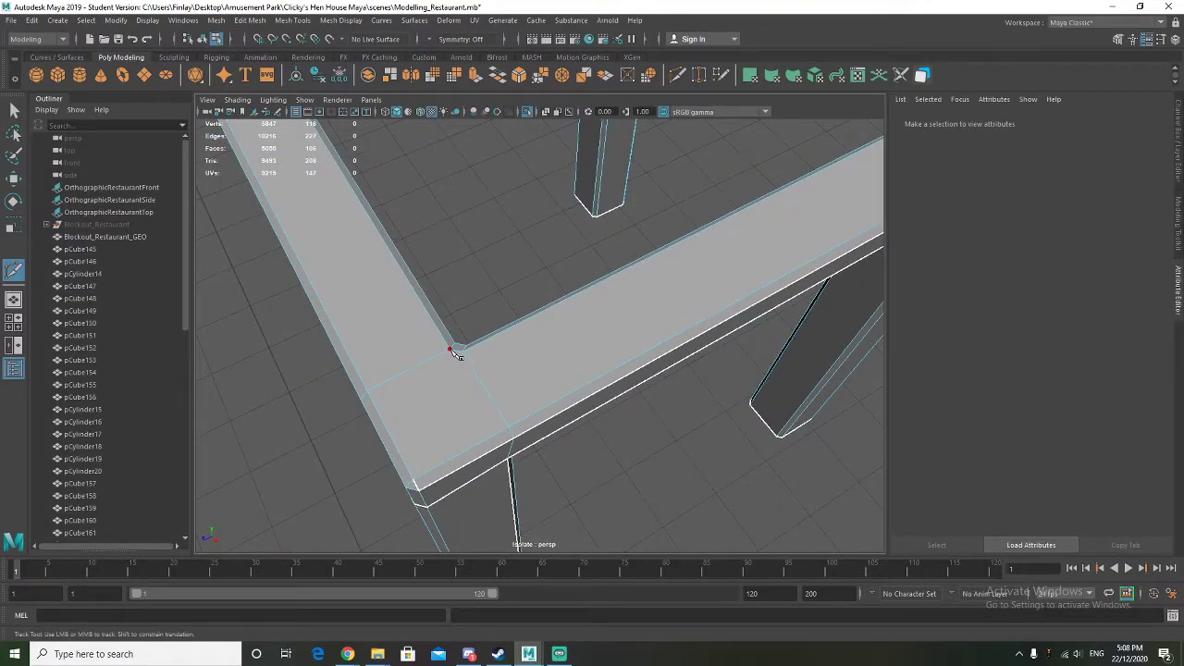
pyautogui.keyDown('alt'); pyautogui.moveTo(374, 262); pyautogui.dragTo(453, 444, button='middle'); pyautogui.keyUp('alt')
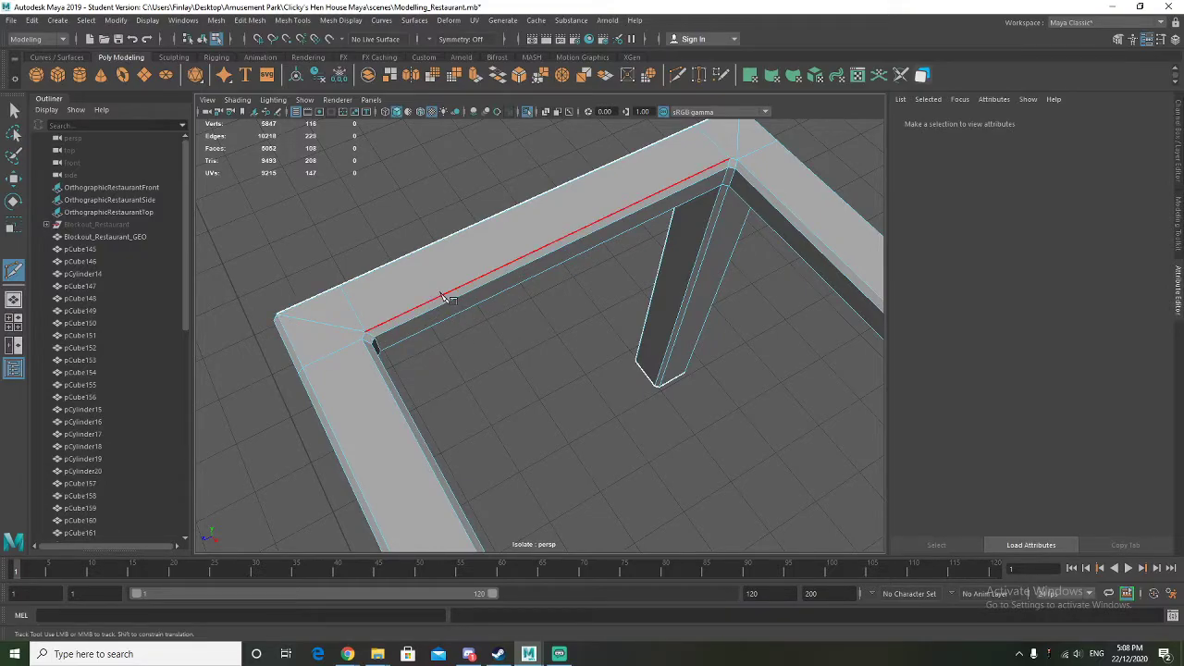
# Leave Multi-Cut, return to object mode and select the frame to check its corner cuts
pyautogui.press('q')
pyautogui.moveTo(445, 283); pyautogui.dragTo(498, 268, button='right')
pyautogui.click(595, 359)
pyautogui.keyDown('alt'); pyautogui.moveTo(595, 359); pyautogui.dragTo(563, 384); pyautogui.keyUp('alt')
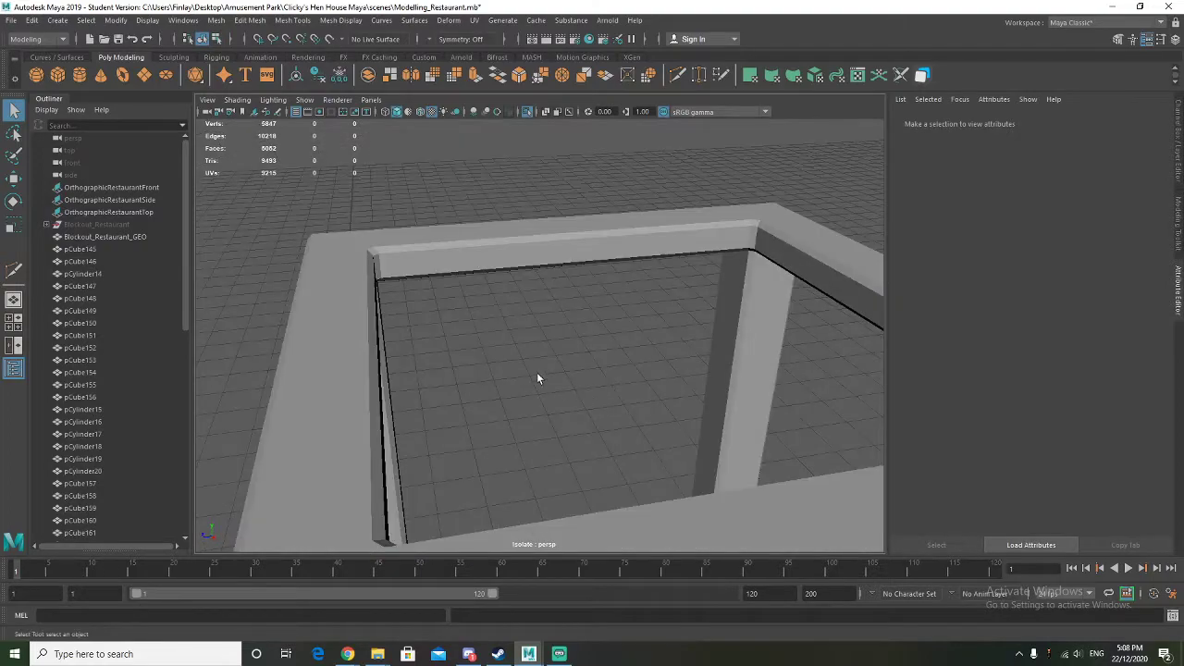
pyautogui.click(393, 270)
pyautogui.keyDown('alt'); pyautogui.moveTo(393, 270); pyautogui.dragTo(572, 402); pyautogui.keyUp('alt')
pyautogui.scroll(-4, 510, 356)
pyautogui.scroll(-2, 531, 364)
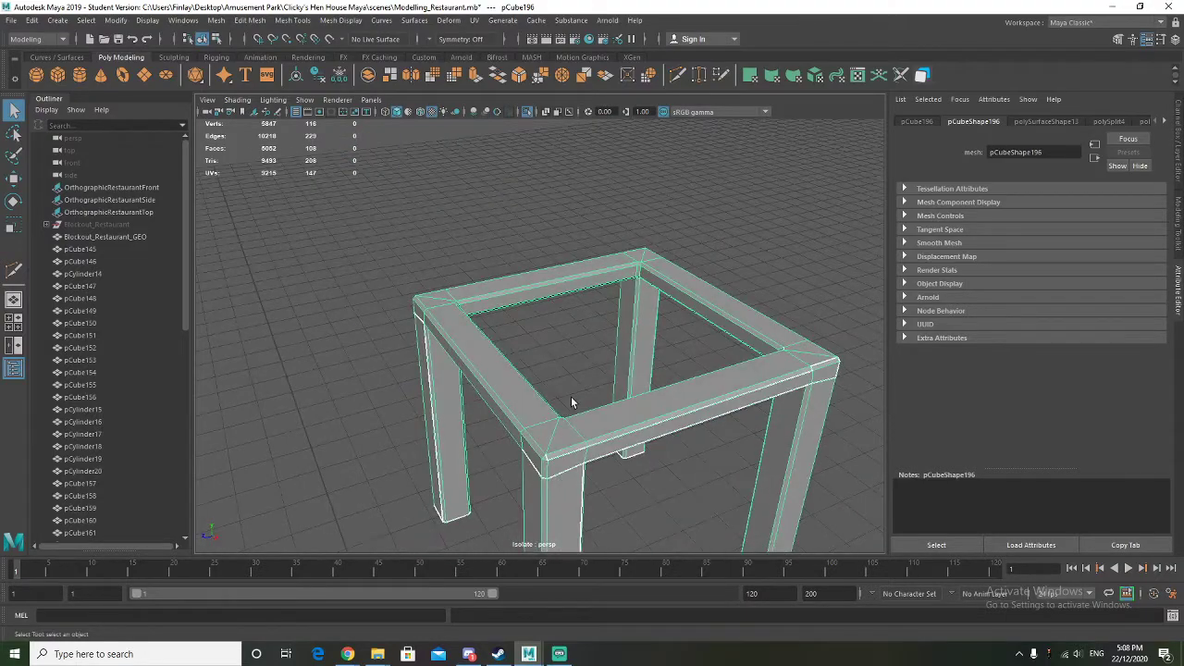
# Show the whole scene again and scale all of the rim's vertices vertically for a deeper rim
pyautogui.hotkey('ctrl', '1')
pyautogui.keyDown('alt'); pyautogui.moveTo(647, 409); pyautogui.dragTo(592, 373); pyautogui.keyUp('alt')
pyautogui.rightClick(566, 294)
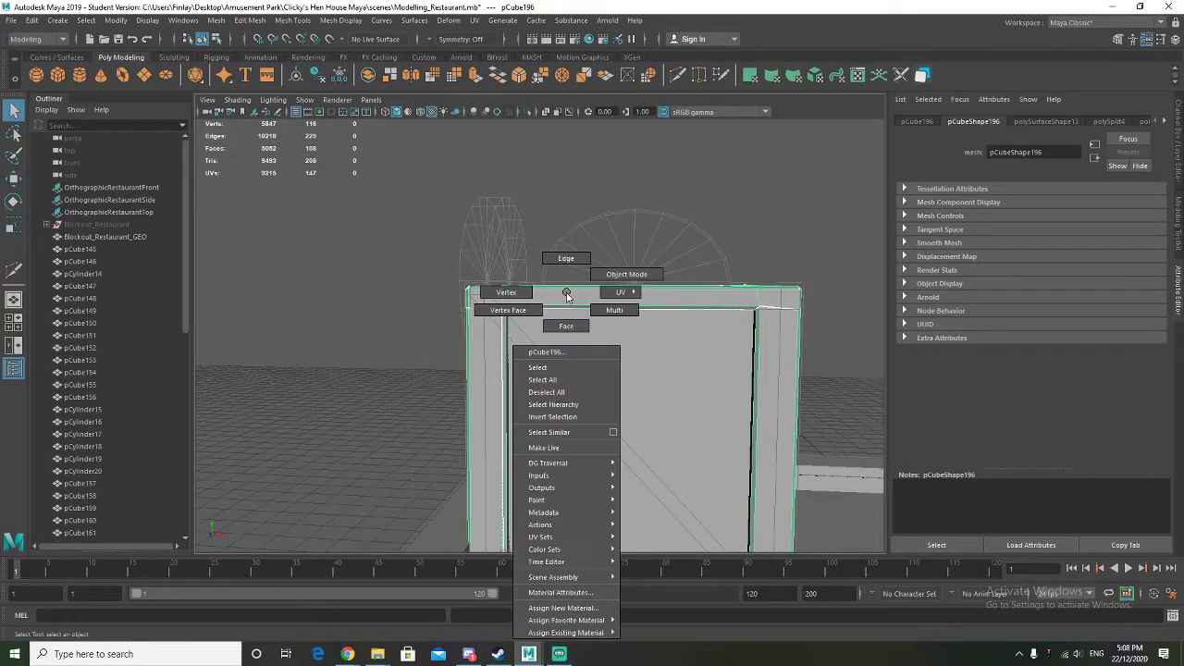
pyautogui.click(523, 292)
pyautogui.moveTo(414, 246); pyautogui.dragTo(884, 374)
pyautogui.press('r')
pyautogui.moveTo(630, 261); pyautogui.dragTo(631, 230)
# Adjust the rim vertices' height, scale them vertically again, and return to object mode with nothing selected
pyautogui.keyDown('alt'); pyautogui.moveTo(626, 294); pyautogui.dragTo(579, 333); pyautogui.keyUp('alt')
pyautogui.press('w')
pyautogui.moveTo(635, 234); pyautogui.dragTo(676, 296)
pyautogui.press('r')
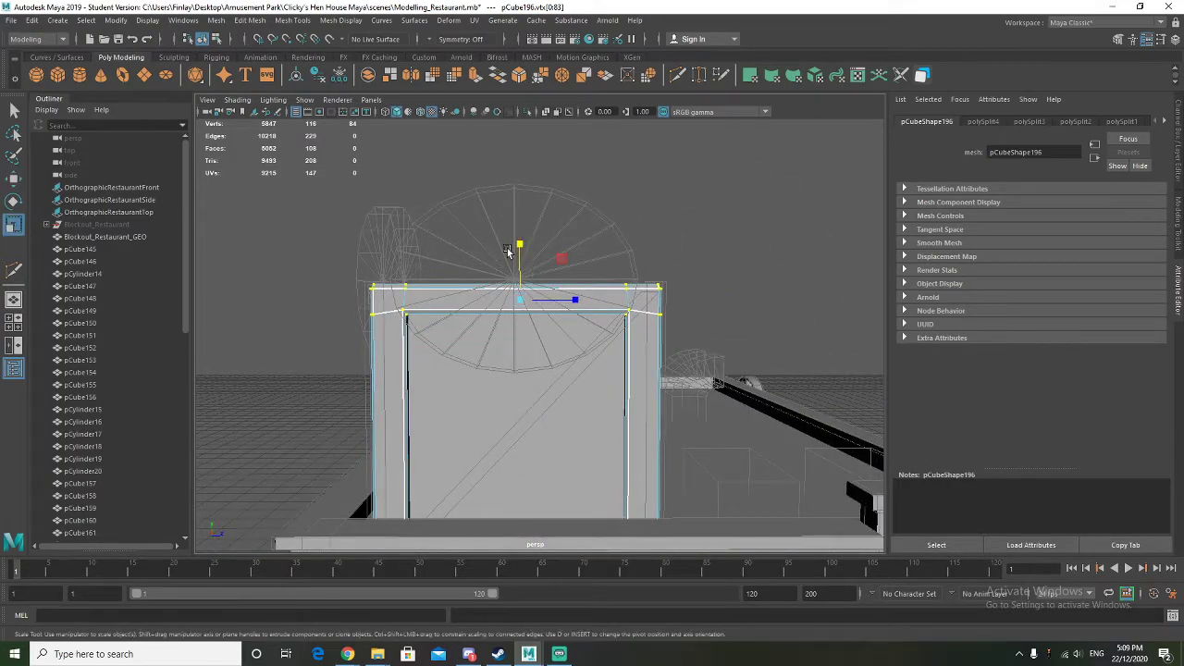
pyautogui.click(530, 243)
pyautogui.hotkey('ctrl', 'z')
pyautogui.moveTo(518, 256); pyautogui.dragTo(410, 267)
pyautogui.press('w')
pyautogui.moveTo(689, 250); pyautogui.dragTo(740, 227, button='right')
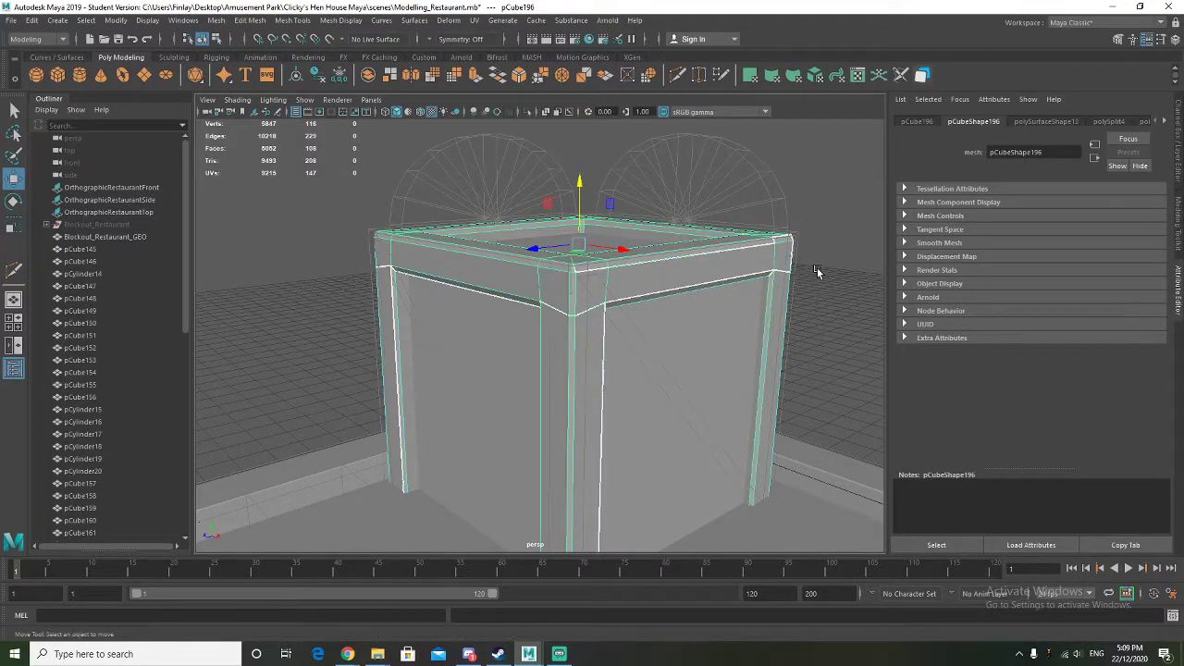
pyautogui.click(817, 270)
# Create a polygon cube on the restaurant roof and scale it up beside the tower
pyautogui.scroll(-5, 614, 378)
pyautogui.keyDown('alt'); pyautogui.moveTo(614, 379); pyautogui.dragTo(528, 337); pyautogui.keyUp('alt')
pyautogui.scroll(3, 523, 356)
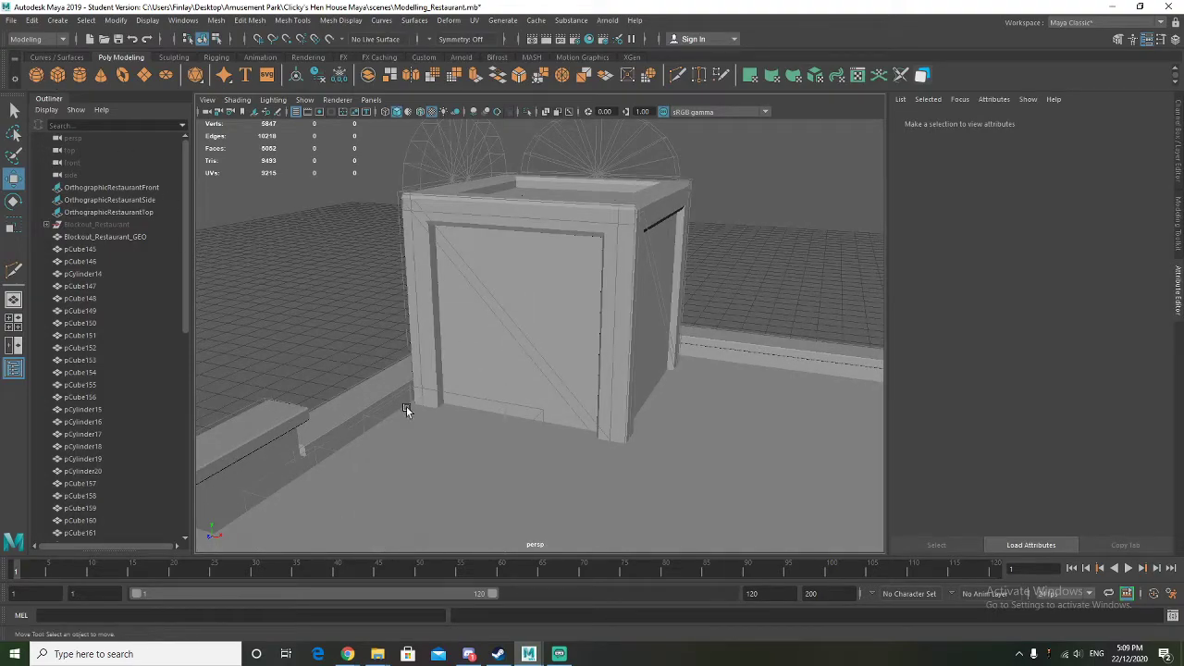
pyautogui.scroll(-5, 499, 450)
pyautogui.moveTo(740, 480); pyautogui.dragTo(562, 426)
pyautogui.moveTo(467, 405); pyautogui.dragTo(534, 361)
pyautogui.hotkey('ctrl', 'z')
pyautogui.press('r')
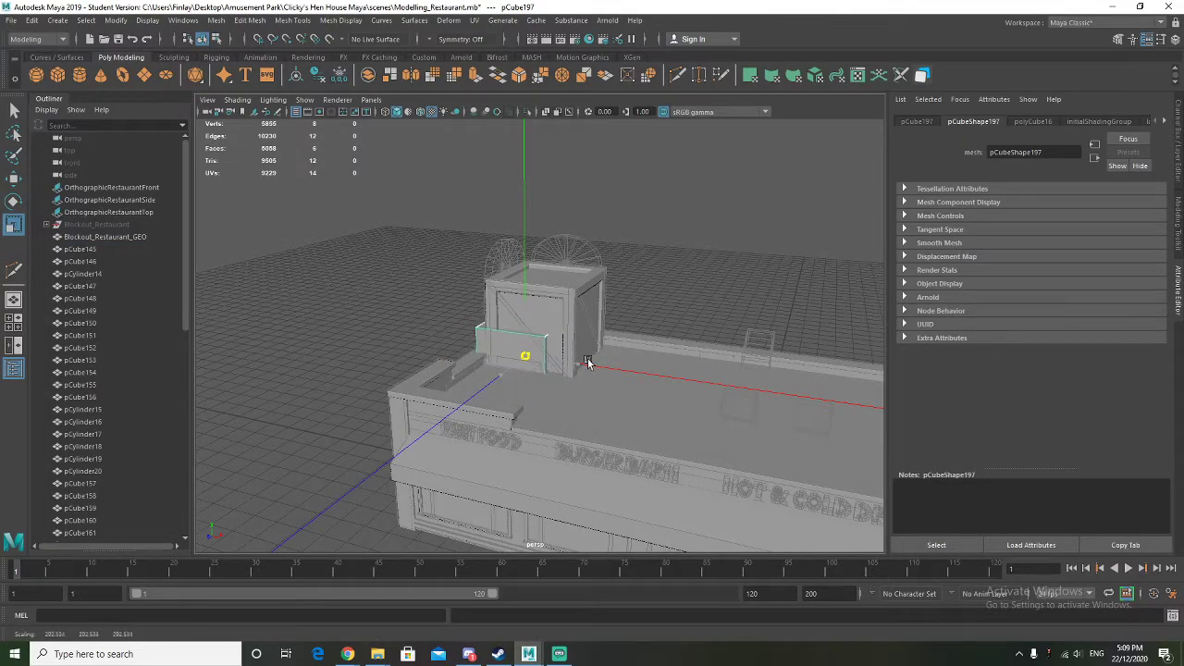
# Resize the cube and move it onto one of the tower's front corner posts
pyautogui.press('w')
pyautogui.moveTo(501, 347); pyautogui.dragTo(477, 348)
pyautogui.press('r')
pyautogui.scroll(5, 505, 362)
pyautogui.keyDown('alt'); pyautogui.moveTo(504, 375); pyautogui.dragTo(529, 450, button='middle'); pyautogui.keyUp('alt')
pyautogui.scroll(4, 529, 449)
pyautogui.press('f')
pyautogui.scroll(-5, 533, 411)
pyautogui.keyDown('alt'); pyautogui.moveTo(608, 373); pyautogui.dragTo(542, 336); pyautogui.keyUp('alt')
pyautogui.press('w')
pyautogui.keyDown('alt'); pyautogui.moveTo(527, 391); pyautogui.dragTo(719, 338); pyautogui.keyUp('alt')
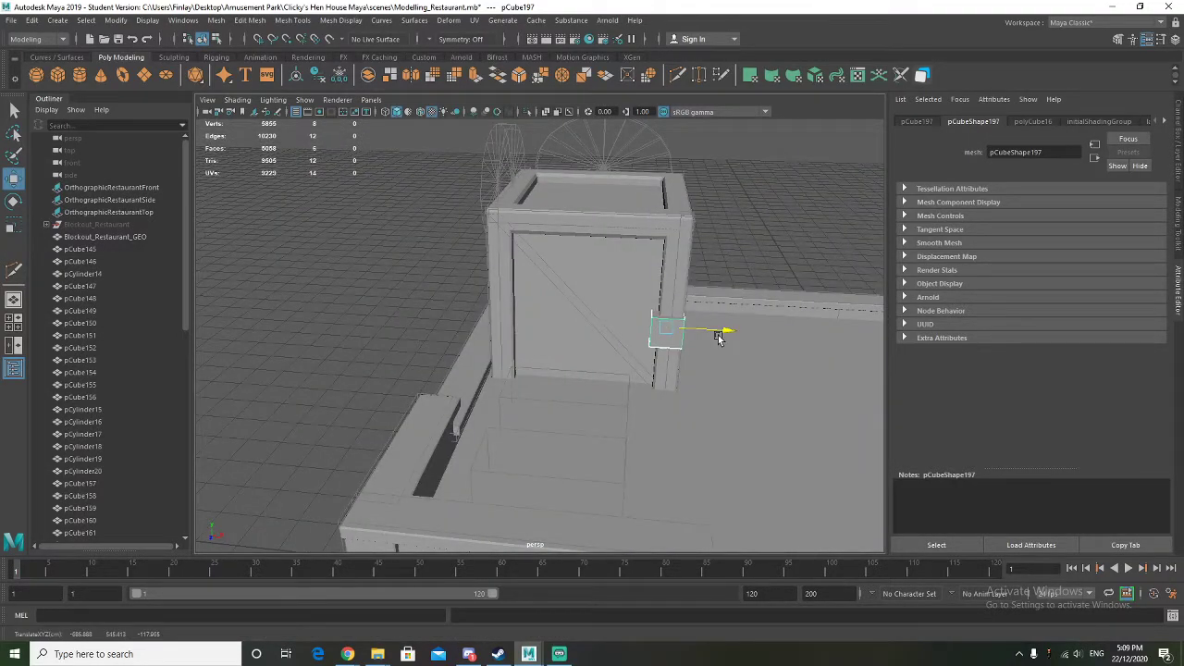
# Scale the cube closer to the corner post's size and align it with the post
pyautogui.keyDown('alt'); pyautogui.moveTo(716, 379); pyautogui.dragTo(616, 392, button='middle'); pyautogui.keyUp('alt')
pyautogui.scroll(4, 615, 391)
pyautogui.press('f')
pyautogui.scroll(-4, 636, 387)
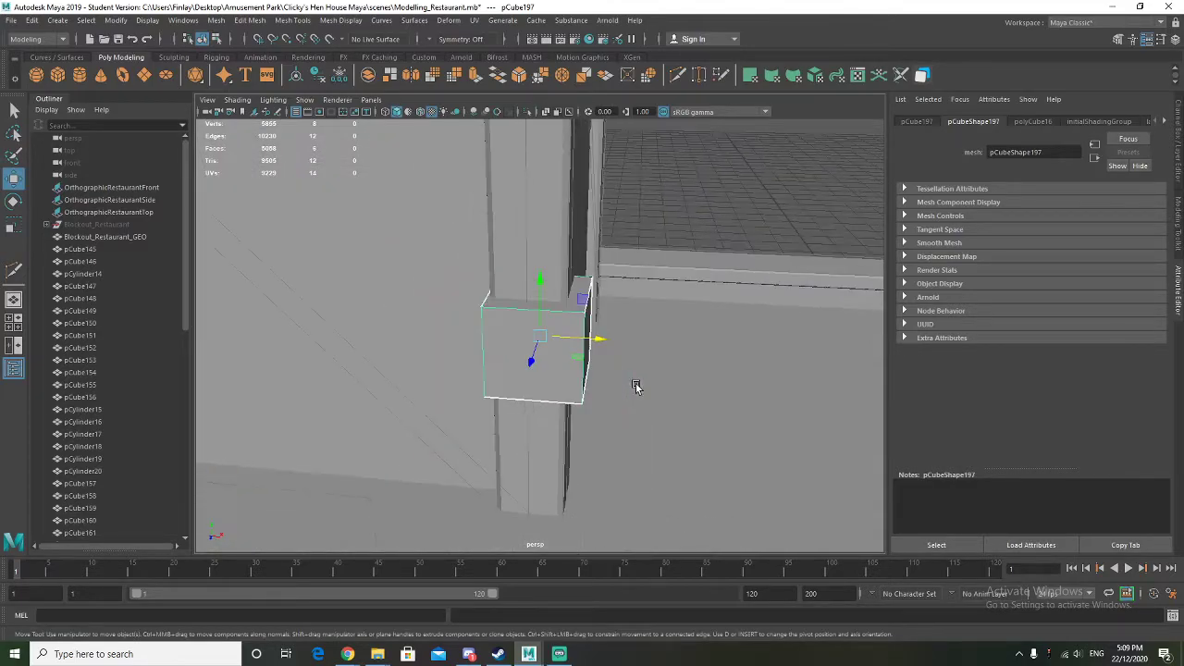
pyautogui.press('r')
pyautogui.keyDown('alt'); pyautogui.moveTo(585, 374); pyautogui.dragTo(602, 425); pyautogui.keyUp('alt')
pyautogui.keyDown('alt'); pyautogui.moveTo(535, 344); pyautogui.dragTo(592, 396); pyautogui.keyUp('alt')
pyautogui.press('w')
pyautogui.moveTo(589, 325); pyautogui.dragTo(598, 391)
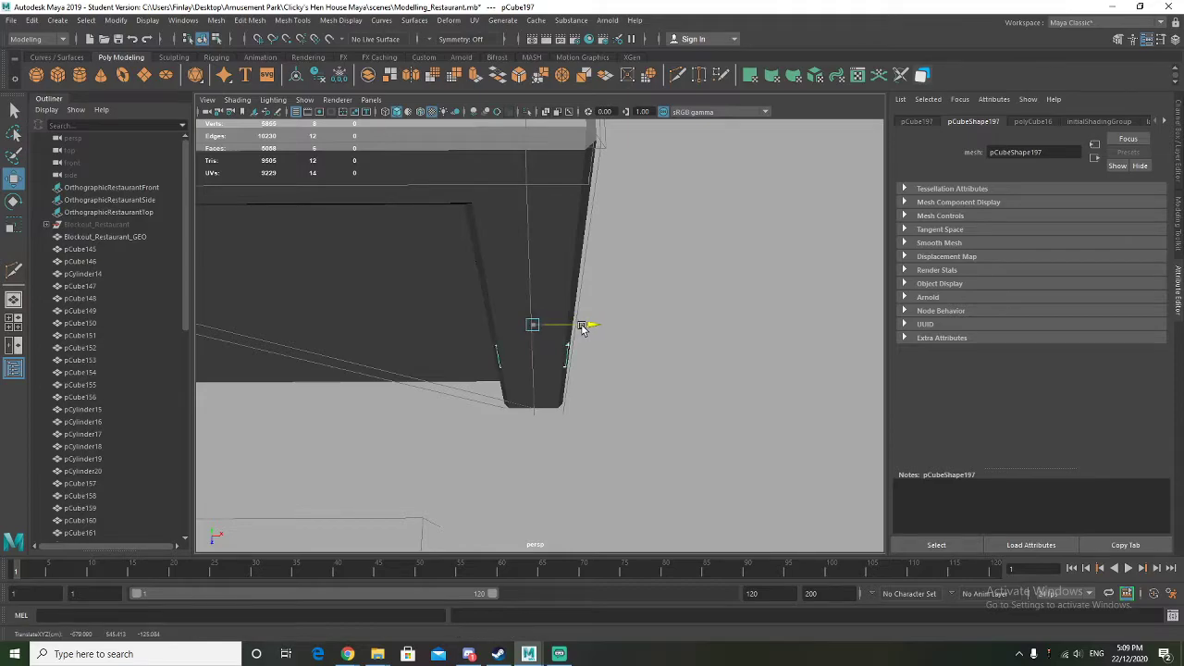
# Fit the cube to the post's width and lower it to the post's foot
pyautogui.press('r')
pyautogui.moveTo(540, 327); pyautogui.dragTo(594, 375)
pyautogui.press('w')
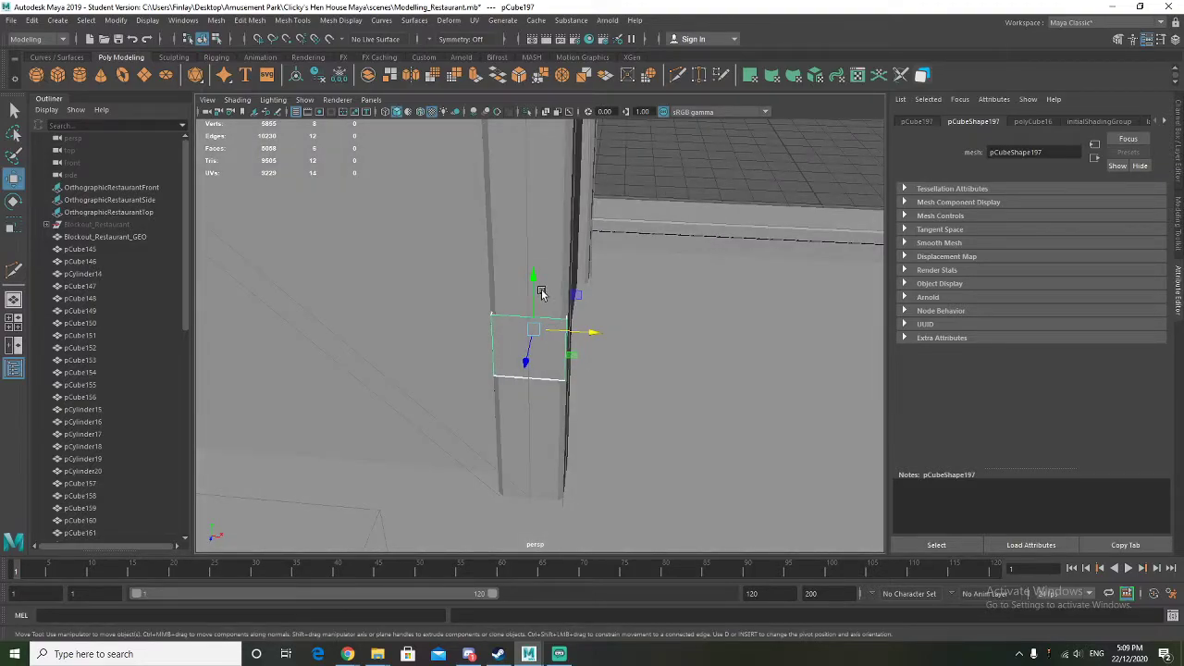
pyautogui.moveTo(533, 287); pyautogui.dragTo(533, 416)
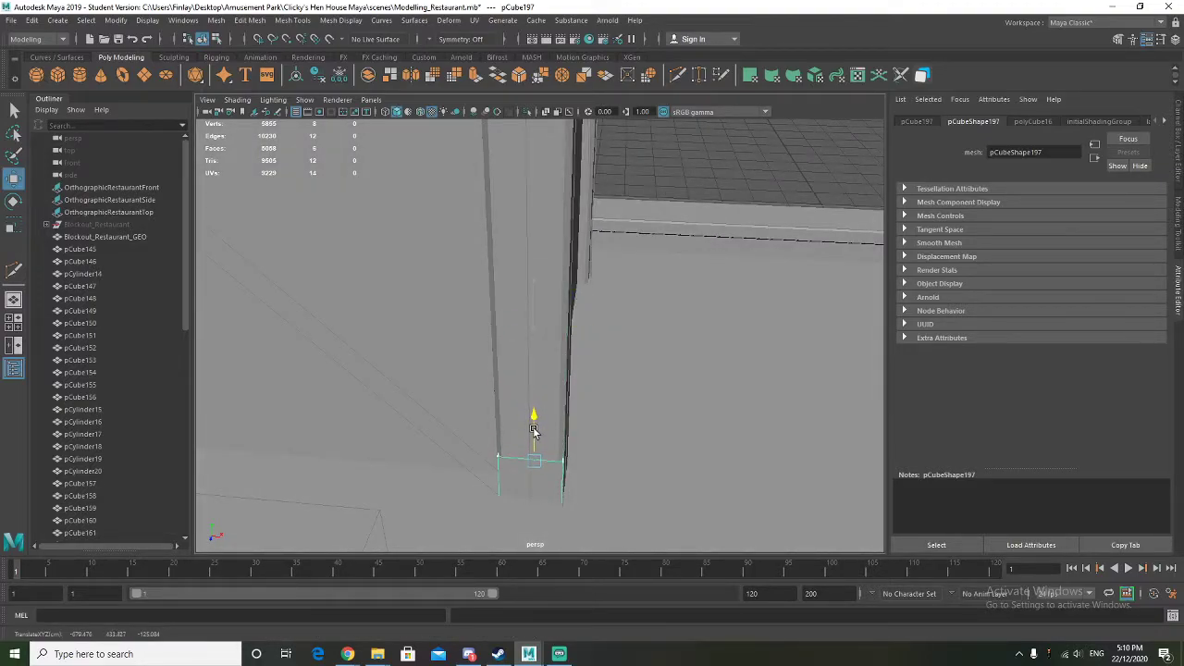
# Raise the cube's top face to the tower rim and slide it to the opposite post, forming a diagonal brace
pyautogui.moveTo(500, 451); pyautogui.dragTo(506, 350, button='right')
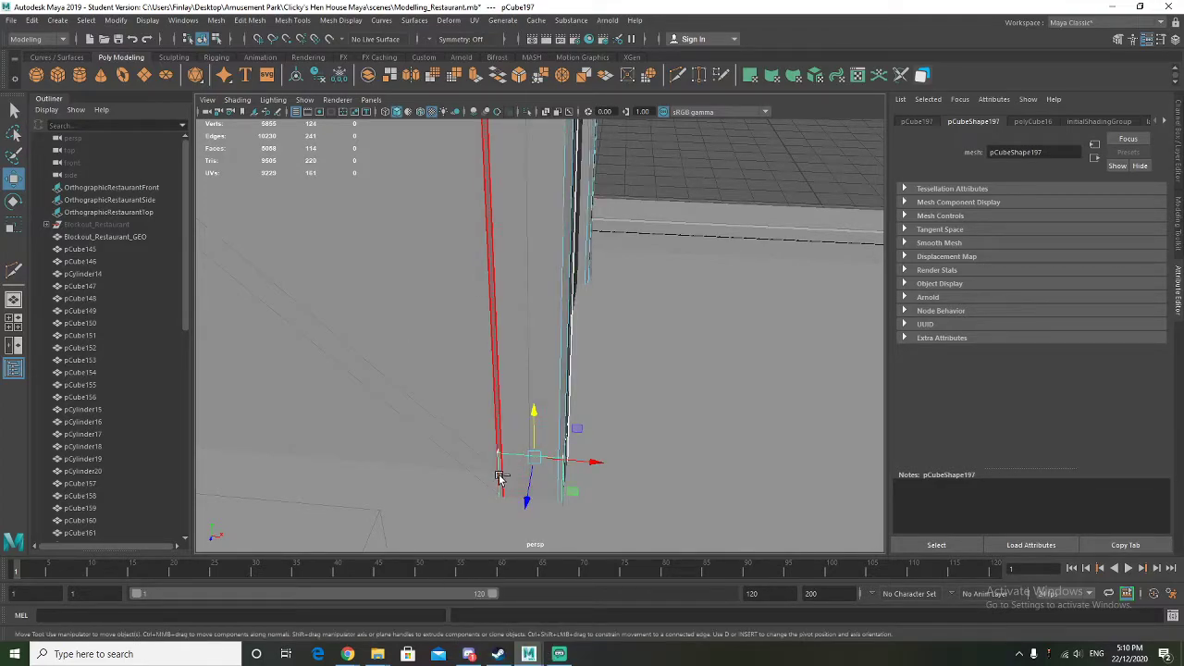
pyautogui.hotkey('ctrl', 'z')
pyautogui.moveTo(500, 479); pyautogui.dragTo(502, 355, button='right')
pyautogui.click(501, 453)
pyautogui.scroll(-6, 452, 447)
pyautogui.keyDown('alt'); pyautogui.moveTo(394, 412); pyautogui.dragTo(441, 448, button='middle'); pyautogui.keyUp('alt')
pyautogui.moveTo(588, 364); pyautogui.dragTo(595, 245)
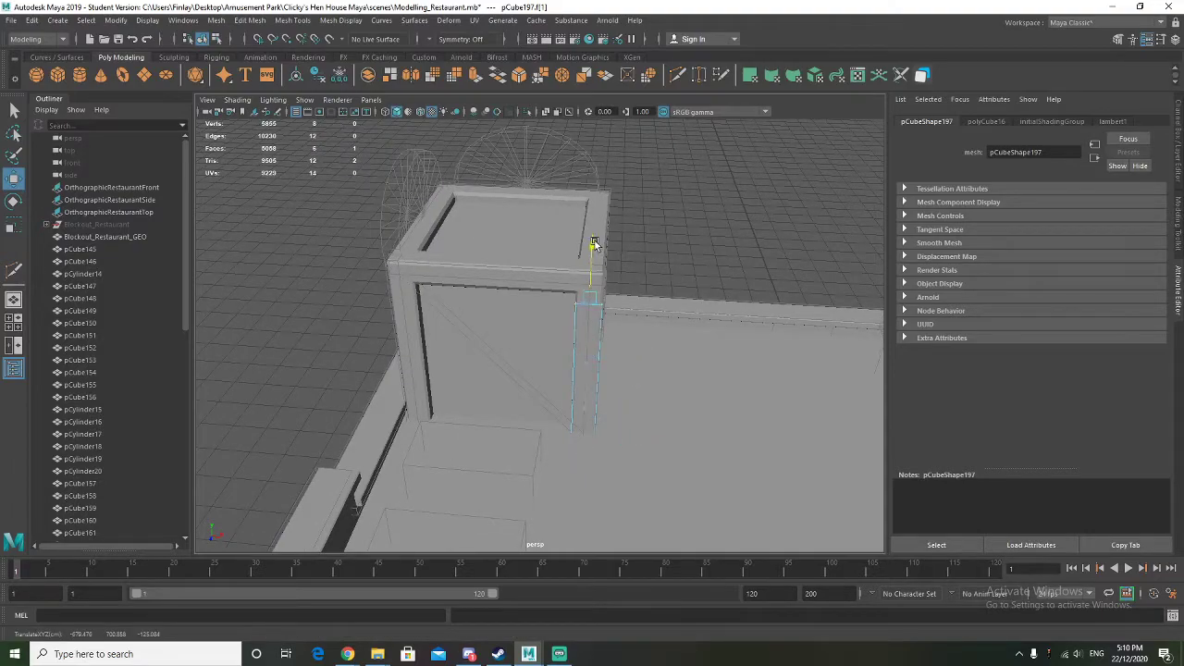
pyautogui.moveTo(648, 275); pyautogui.dragTo(467, 277)
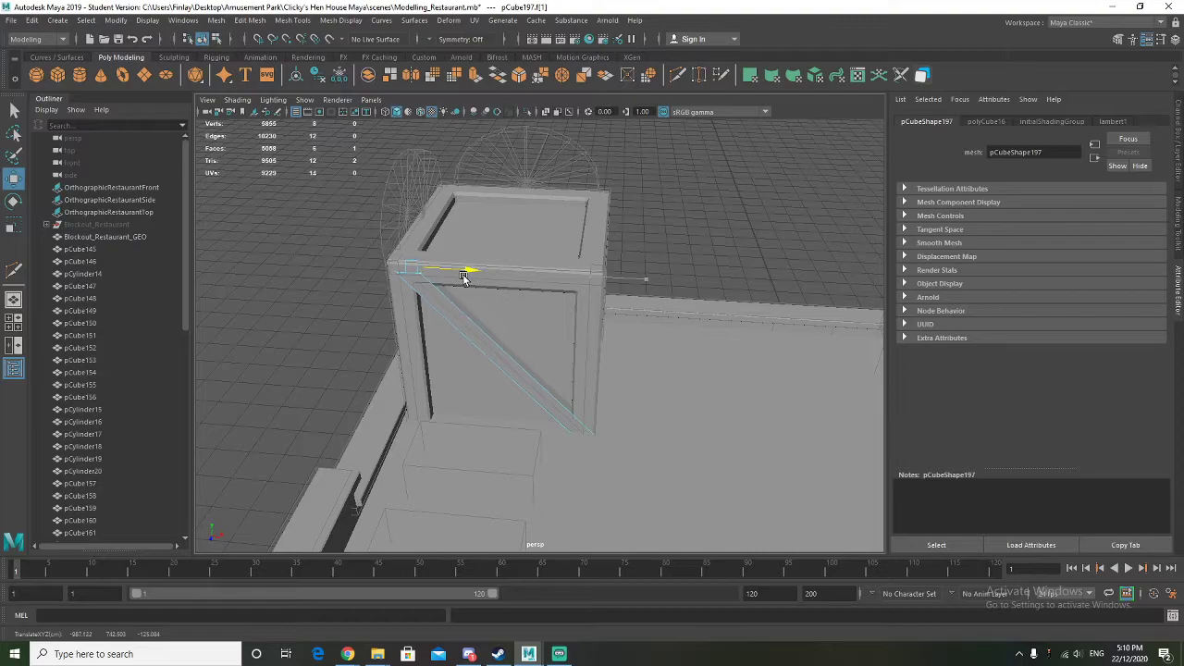
# Return to object mode and scale the diagonal brace thinner in depth
pyautogui.scroll(4, 432, 400)
pyautogui.keyDown('alt'); pyautogui.moveTo(432, 400); pyautogui.dragTo(465, 371, button='middle'); pyautogui.keyUp('alt')
pyautogui.keyDown('alt'); pyautogui.moveTo(465, 371); pyautogui.dragTo(600, 377); pyautogui.keyUp('alt')
pyautogui.moveTo(541, 313); pyautogui.dragTo(600, 297, button='right')
pyautogui.press('r')
pyautogui.moveTo(602, 359); pyautogui.dragTo(589, 356)
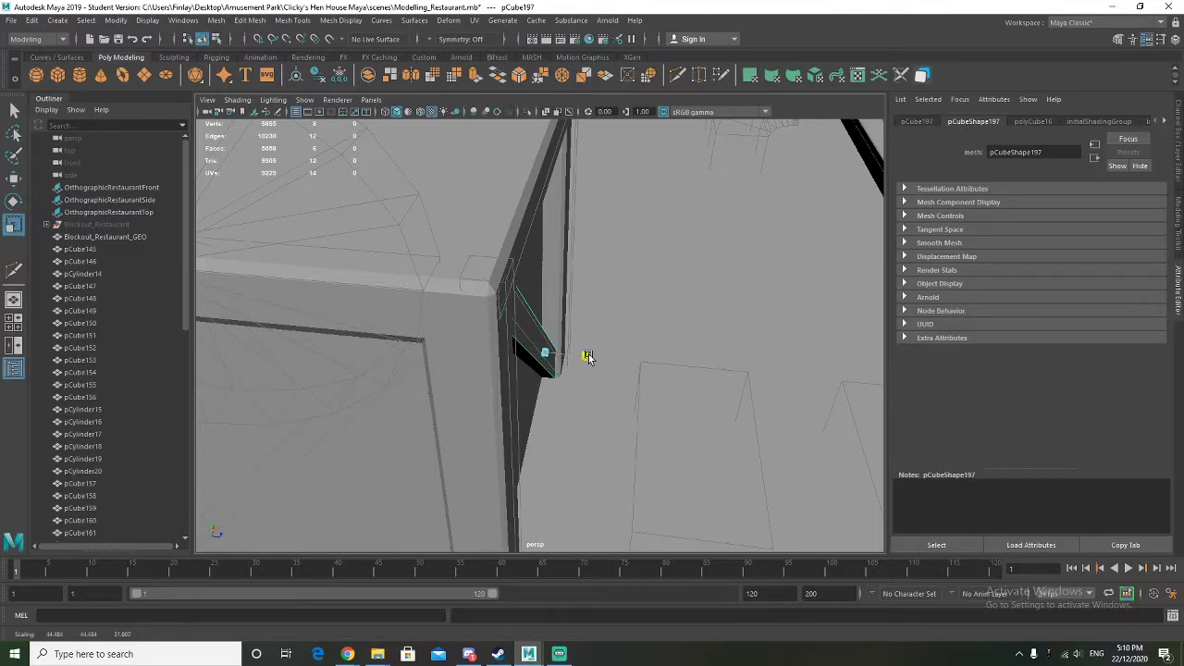
# Shift the brace in depth so it sits in the frame's recess against the tower wall
pyautogui.keyDown('alt'); pyautogui.moveTo(601, 399); pyautogui.dragTo(586, 417); pyautogui.keyUp('alt')
pyautogui.press('w')
pyautogui.moveTo(595, 312); pyautogui.dragTo(595, 312)
pyautogui.press('r')
pyautogui.press('w')
pyautogui.keyDown('alt'); pyautogui.moveTo(627, 383); pyautogui.dragTo(510, 320); pyautogui.keyUp('alt')
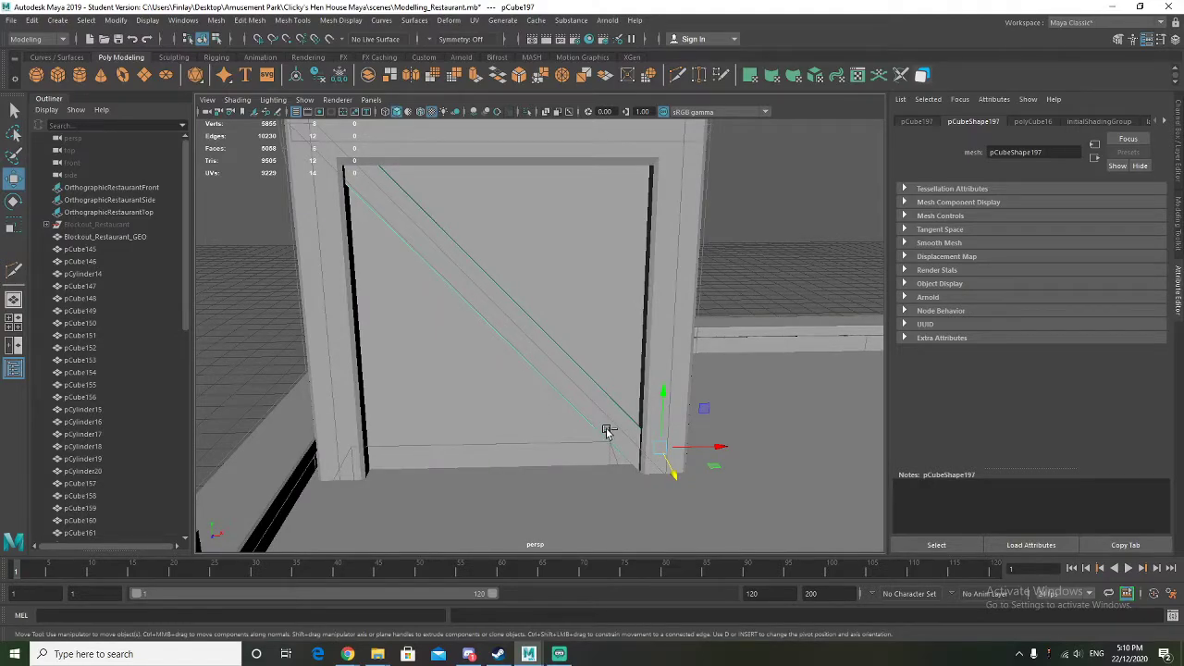
# Lower the brace's bottom end face to extend the brace behind the corner post's foot, and return to object mode
pyautogui.hotkey('ctrl', '1')
pyautogui.moveTo(649, 431); pyautogui.dragTo(647, 459, button='right')
pyautogui.keyDown('alt'); pyautogui.moveTo(634, 433); pyautogui.dragTo(622, 392); pyautogui.keyUp('alt')
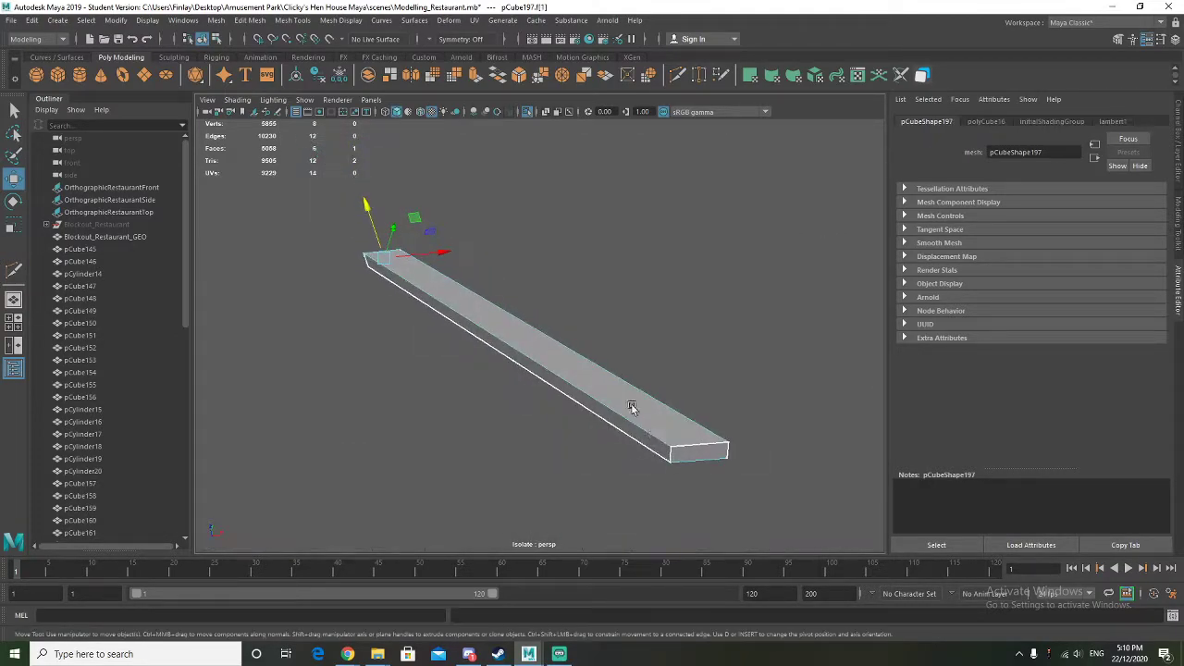
pyautogui.click(705, 452)
pyautogui.hotkey('ctrl', '1')
pyautogui.keyDown('alt'); pyautogui.moveTo(508, 346); pyautogui.dragTo(536, 404); pyautogui.keyUp('alt')
pyautogui.moveTo(655, 415); pyautogui.dragTo(590, 416)
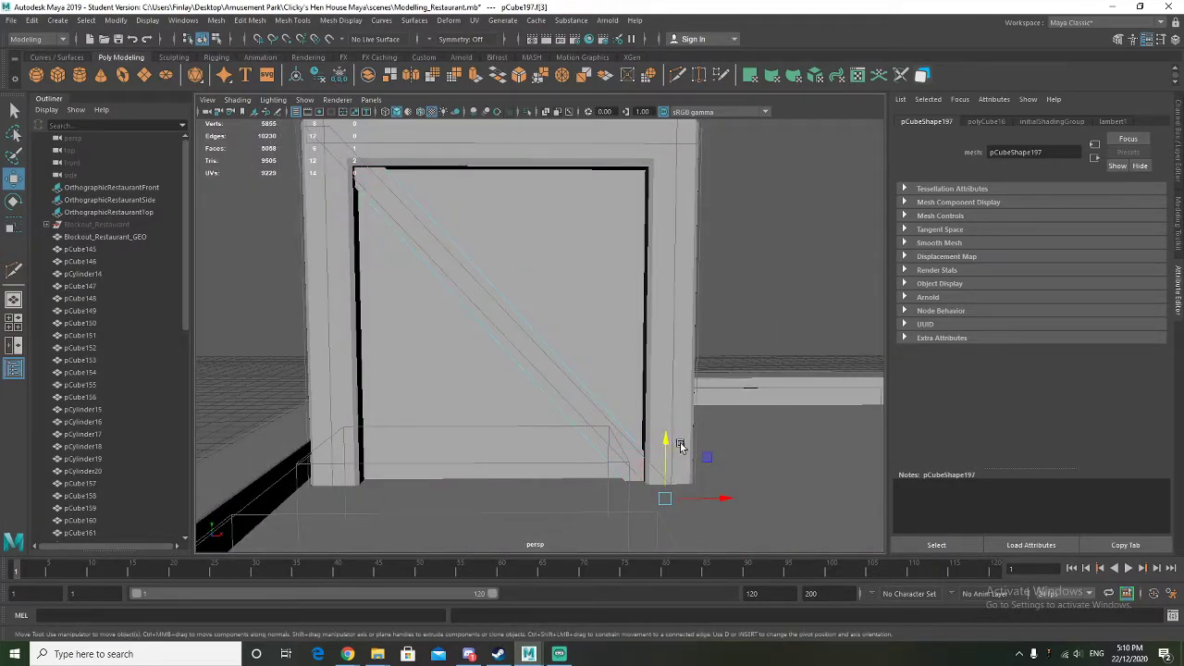
pyautogui.moveTo(496, 315); pyautogui.dragTo(529, 301, button='right')
# Isolate the brace and delete its two end faces and its hidden back face
pyautogui.keyDown('alt'); pyautogui.moveTo(529, 301); pyautogui.dragTo(443, 312); pyautogui.keyUp('alt')
pyautogui.hotkey('ctrl', '1')
pyautogui.keyDown('alt'); pyautogui.moveTo(359, 298); pyautogui.dragTo(511, 282); pyautogui.keyUp('alt')
pyautogui.moveTo(593, 258); pyautogui.dragTo(592, 276, button='right')
pyautogui.click(589, 267)
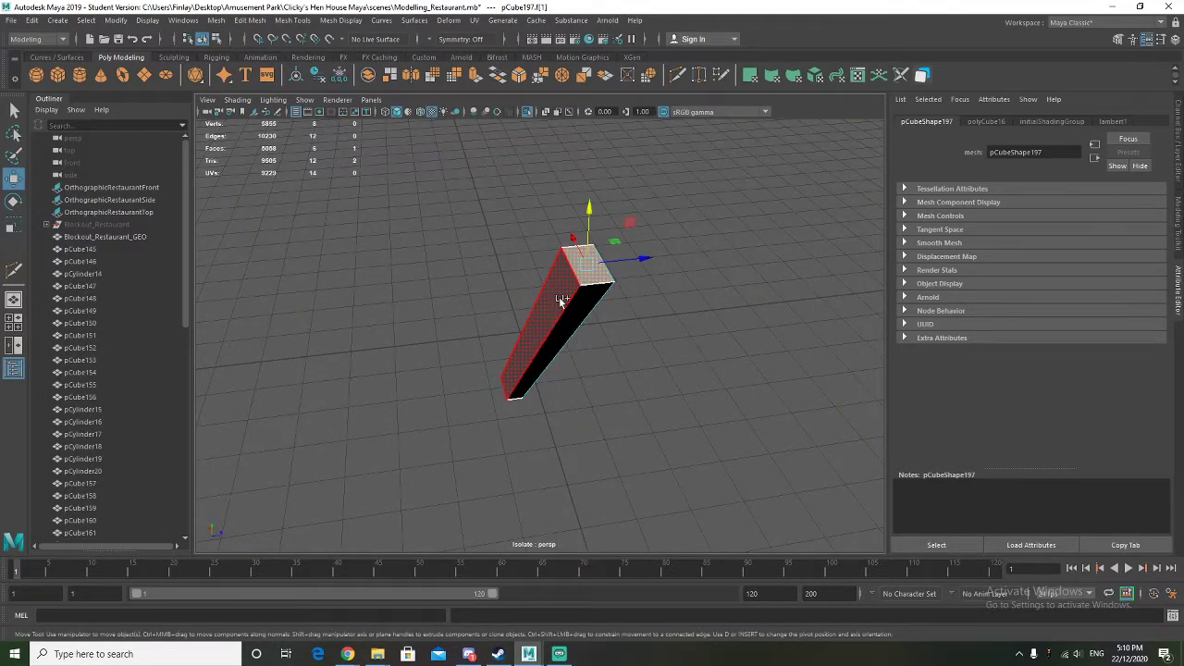
pyautogui.keyDown('shift'); pyautogui.click(560, 301); pyautogui.keyUp('shift')
pyautogui.keyDown('alt'); pyautogui.moveTo(470, 398); pyautogui.dragTo(591, 319); pyautogui.keyUp('alt')
pyautogui.keyDown('shift'); pyautogui.click(380, 484); pyautogui.keyUp('shift')
pyautogui.keyDown('shift'); pyautogui.click(380, 485); pyautogui.keyUp('shift')
pyautogui.keyDown('shift'); pyautogui.click(381, 493); pyautogui.keyUp('shift')
pyautogui.press('Delete')
pyautogui.moveTo(444, 319); pyautogui.dragTo(518, 298, button='right')
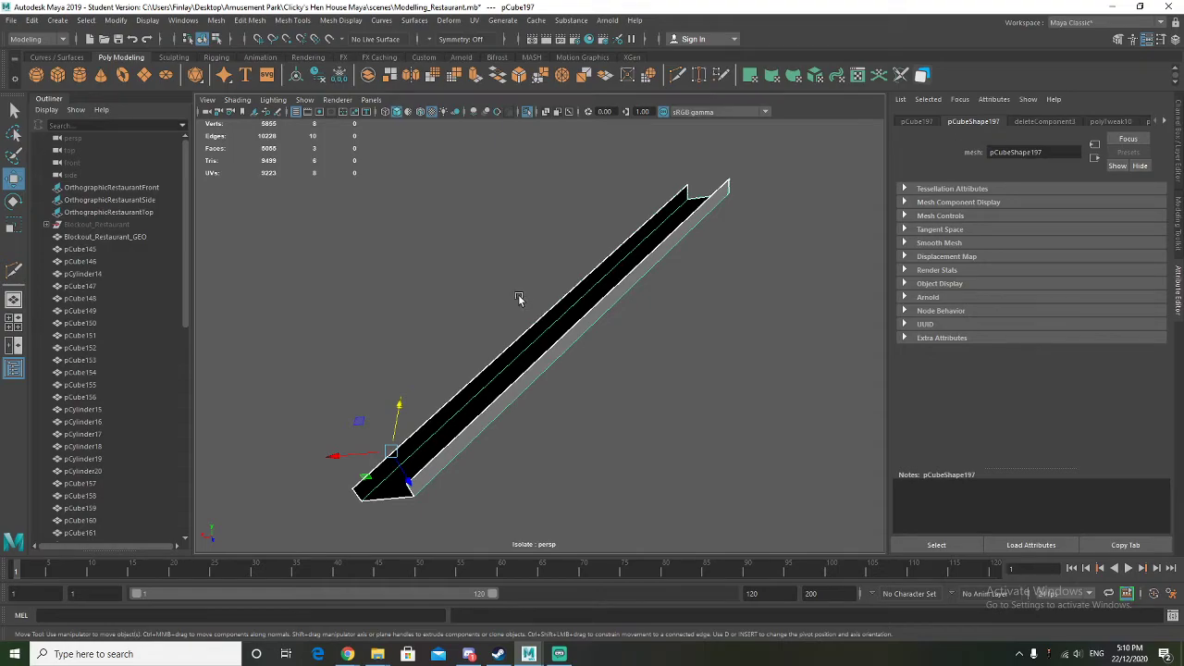
# Show the whole scene again, delete the brace's construction history and freeze its transformations
pyautogui.hotkey('ctrl', '1')
pyautogui.keyDown('alt'); pyautogui.moveTo(674, 294); pyautogui.dragTo(456, 356); pyautogui.keyUp('alt')
pyautogui.click(318, 75)
pyautogui.click(339, 76)
pyautogui.click(319, 76)
# Isolate the brace and bevel its two long outer edges with a fraction of 0.3
pyautogui.keyDown('alt'); pyautogui.moveTo(448, 250); pyautogui.dragTo(460, 263); pyautogui.keyUp('alt')
pyautogui.rightClick(434, 248)
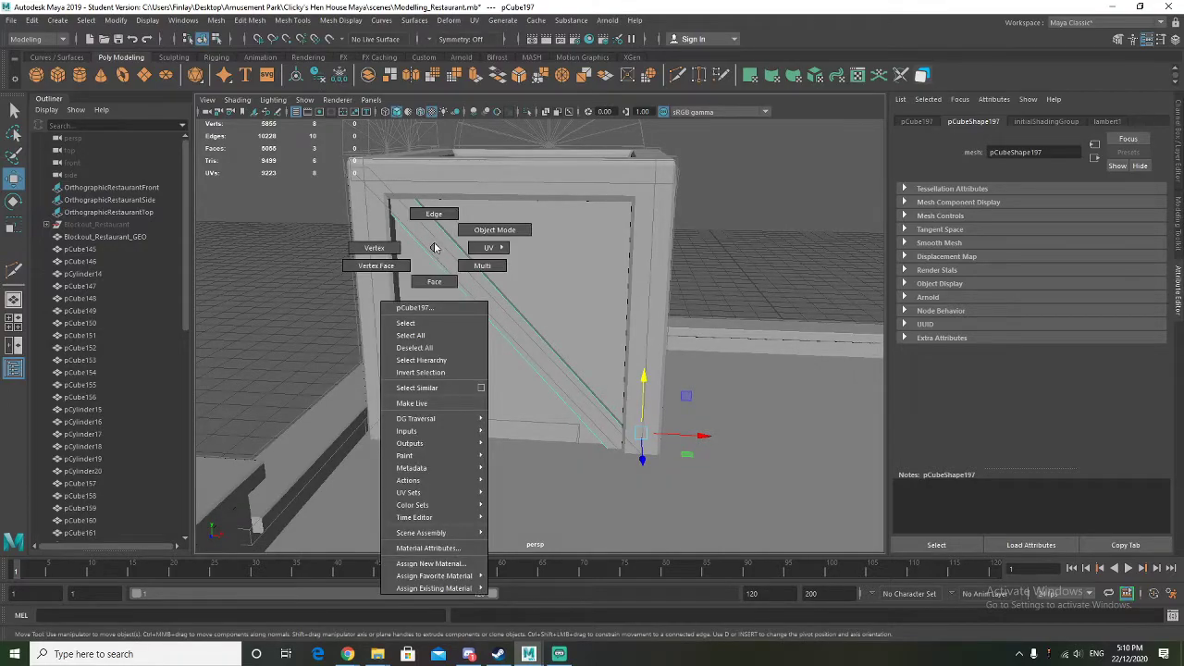
pyautogui.hotkey('ctrl', '1')
pyautogui.moveTo(431, 233); pyautogui.dragTo(424, 211, button='right')
pyautogui.click(422, 211)
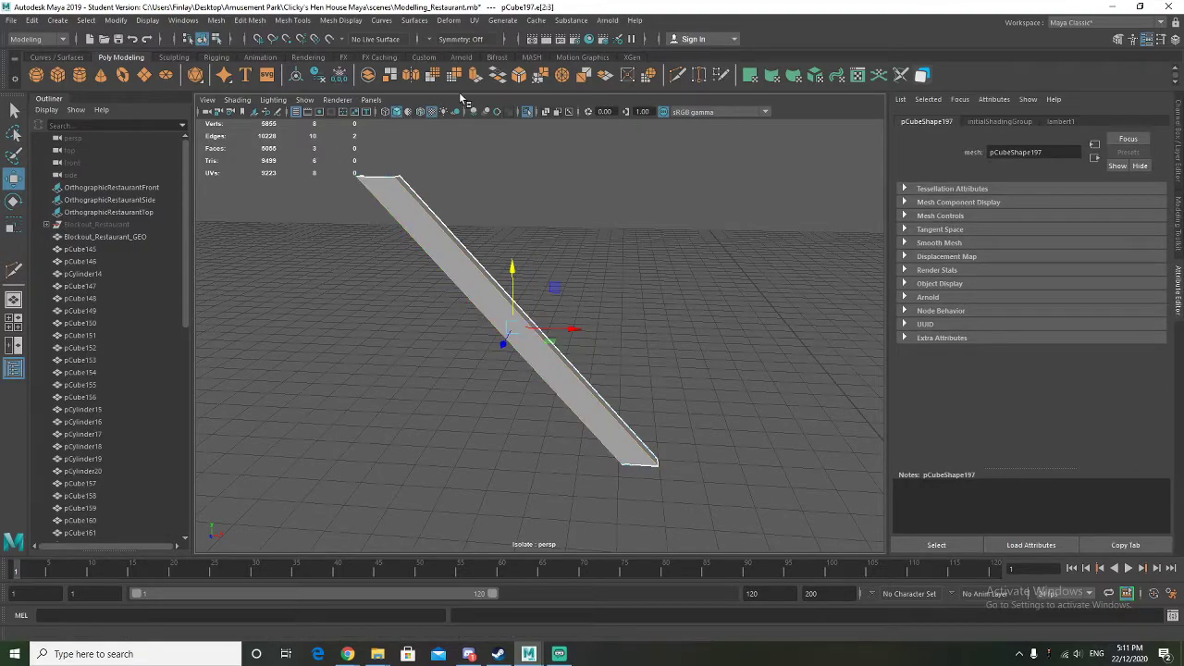
pyautogui.hotkey('ctrl', 'e')
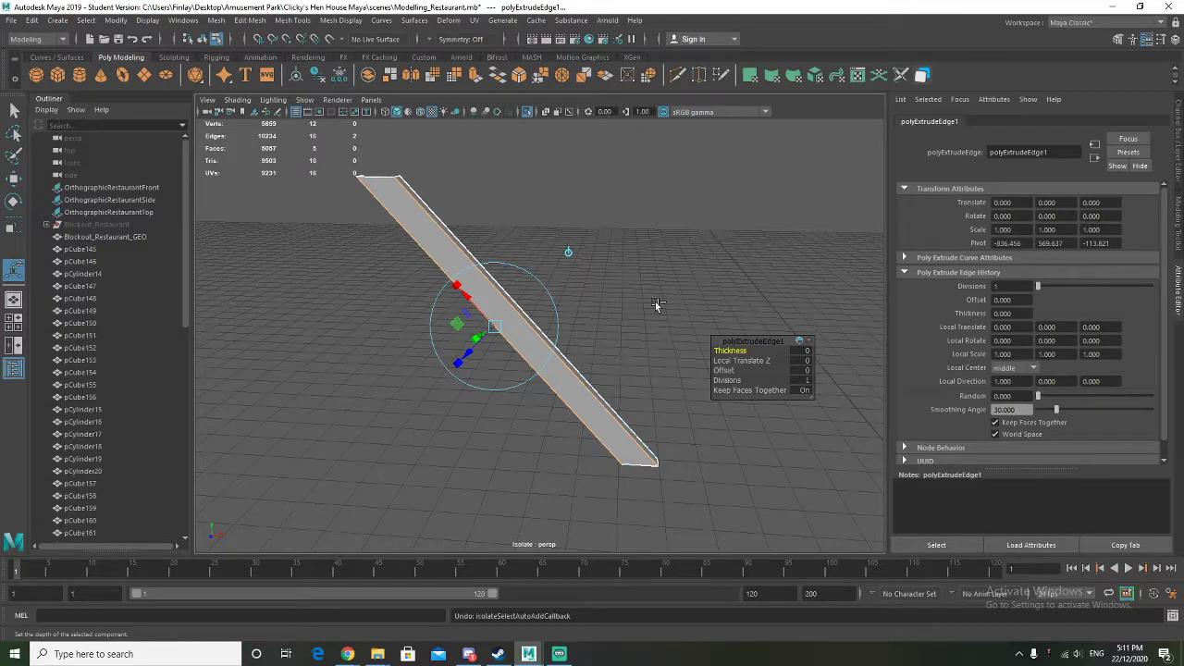
pyautogui.hotkey('ctrl', 'z')
pyautogui.click(539, 75)
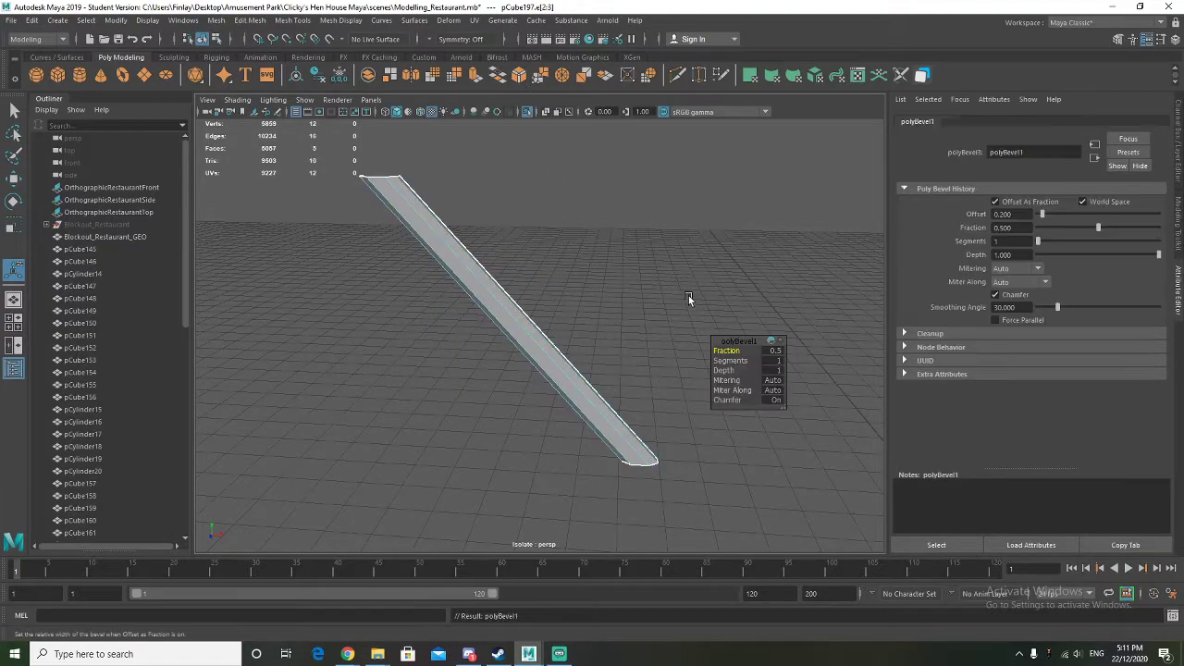
pyautogui.moveTo(727, 352); pyautogui.dragTo(724, 351, button='middle')
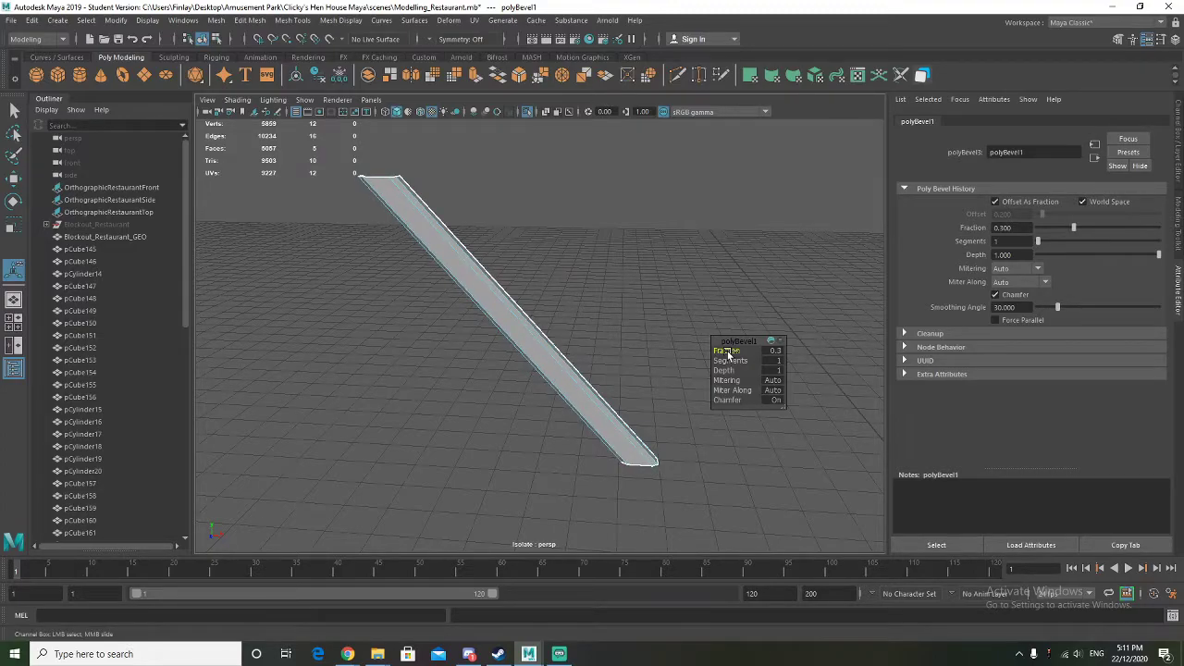
# Show the whole scene again, return to object mode and clear the selection
pyautogui.hotkey('ctrl', '1')
pyautogui.keyDown('alt'); pyautogui.moveTo(489, 336); pyautogui.dragTo(487, 307); pyautogui.keyUp('alt')
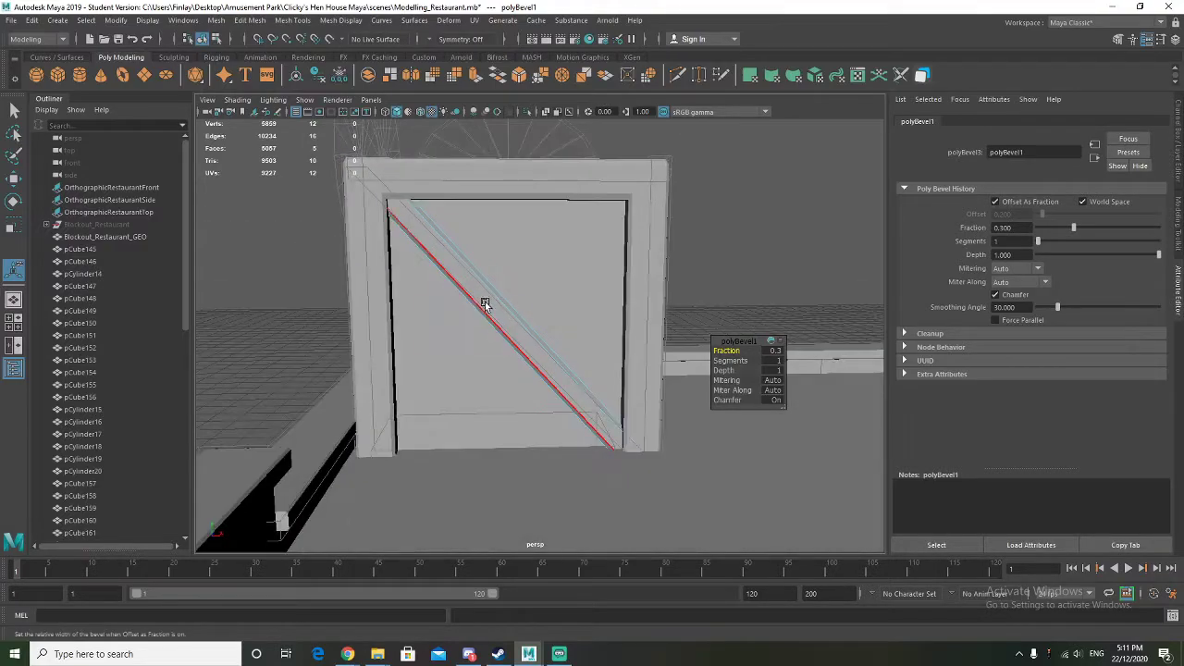
pyautogui.moveTo(483, 298); pyautogui.dragTo(538, 279, button='right')
pyautogui.press('q')
pyautogui.click(754, 218)
# Duplicate the bevelled brace and centre the copy's pivot
pyautogui.keyDown('alt'); pyautogui.moveTo(611, 248); pyautogui.dragTo(701, 296); pyautogui.keyUp('alt')
pyautogui.click(553, 324)
pyautogui.keyDown('alt'); pyautogui.moveTo(553, 312); pyautogui.dragTo(639, 306); pyautogui.keyUp('alt')
pyautogui.click(556, 295)
pyautogui.press('w')
pyautogui.keyDown('alt'); pyautogui.moveTo(389, 374); pyautogui.dragTo(290, 69); pyautogui.keyUp('alt')
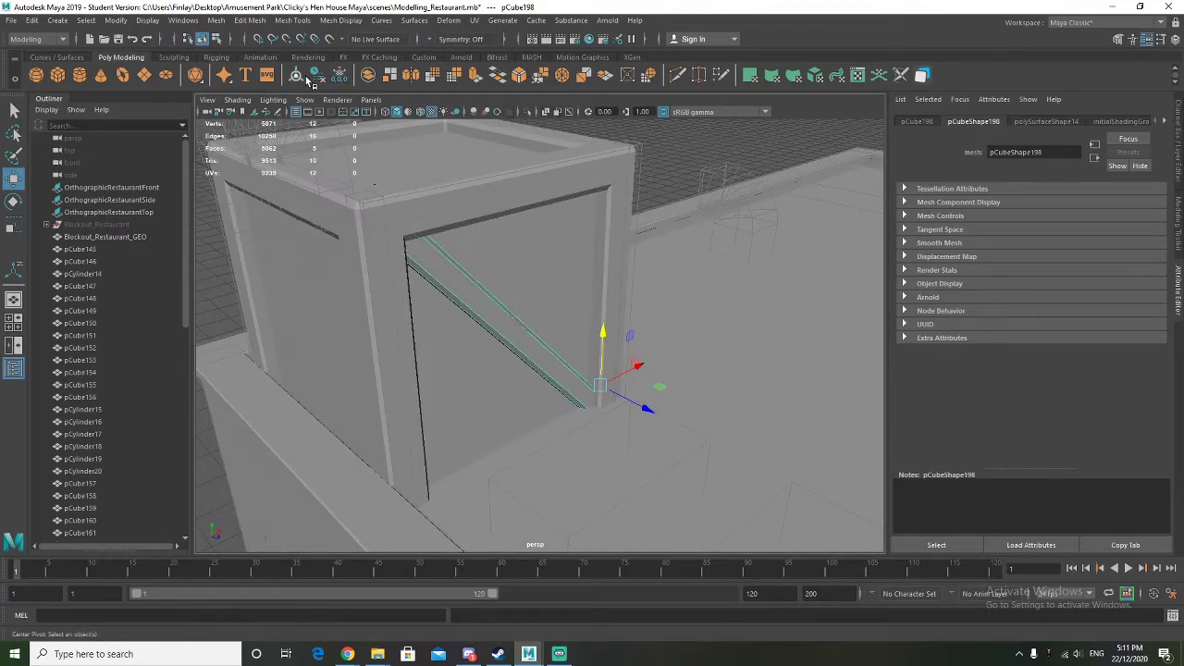
pyautogui.keyDown('alt'); pyautogui.moveTo(376, 272); pyautogui.dragTo(404, 285); pyautogui.keyUp('alt')
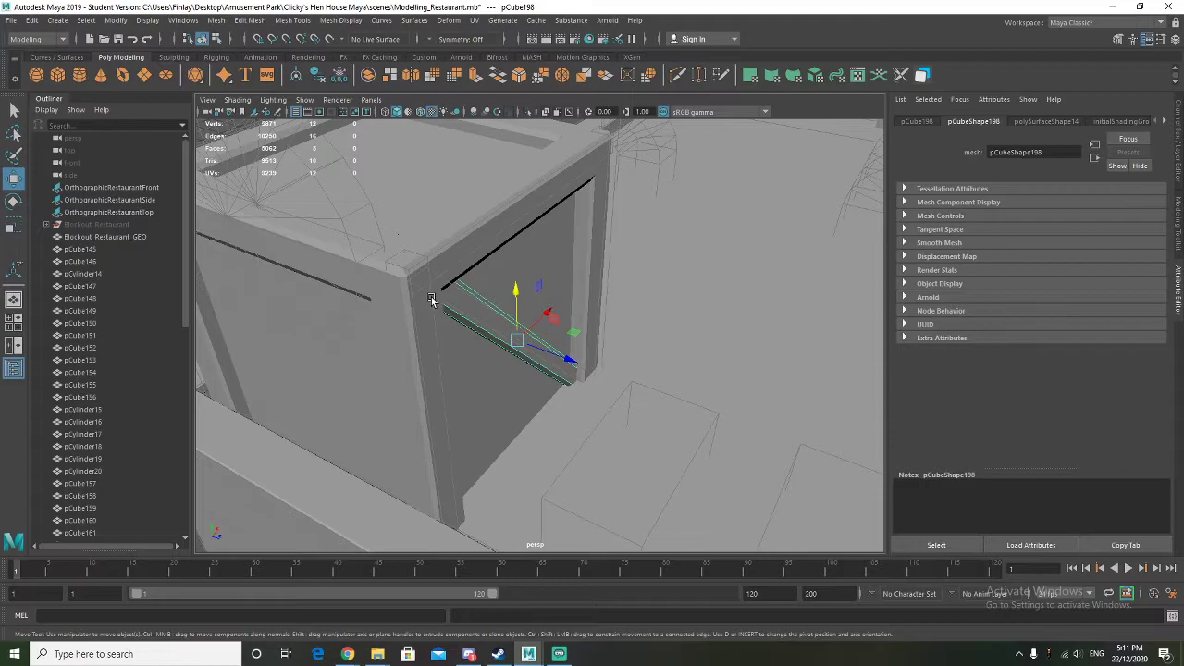
# Turn the copied brace a quarter turn about the vertical axis and move it into the adjacent wall's frame recess
pyautogui.press('e')
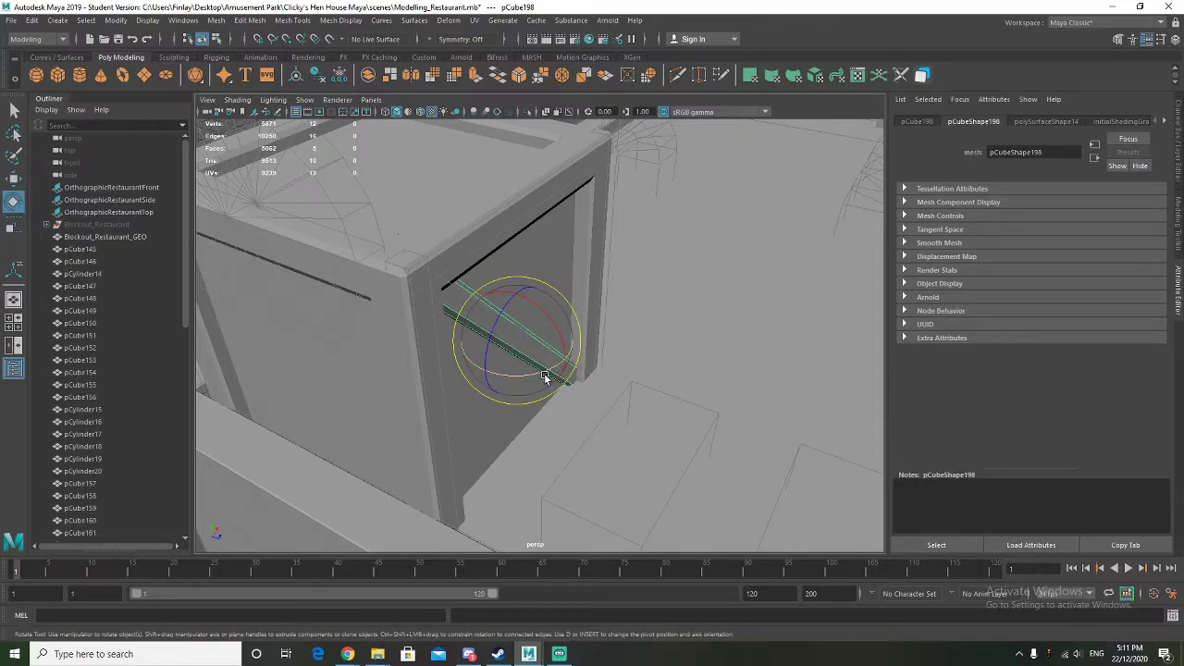
pyautogui.moveTo(531, 367); pyautogui.dragTo(472, 414)
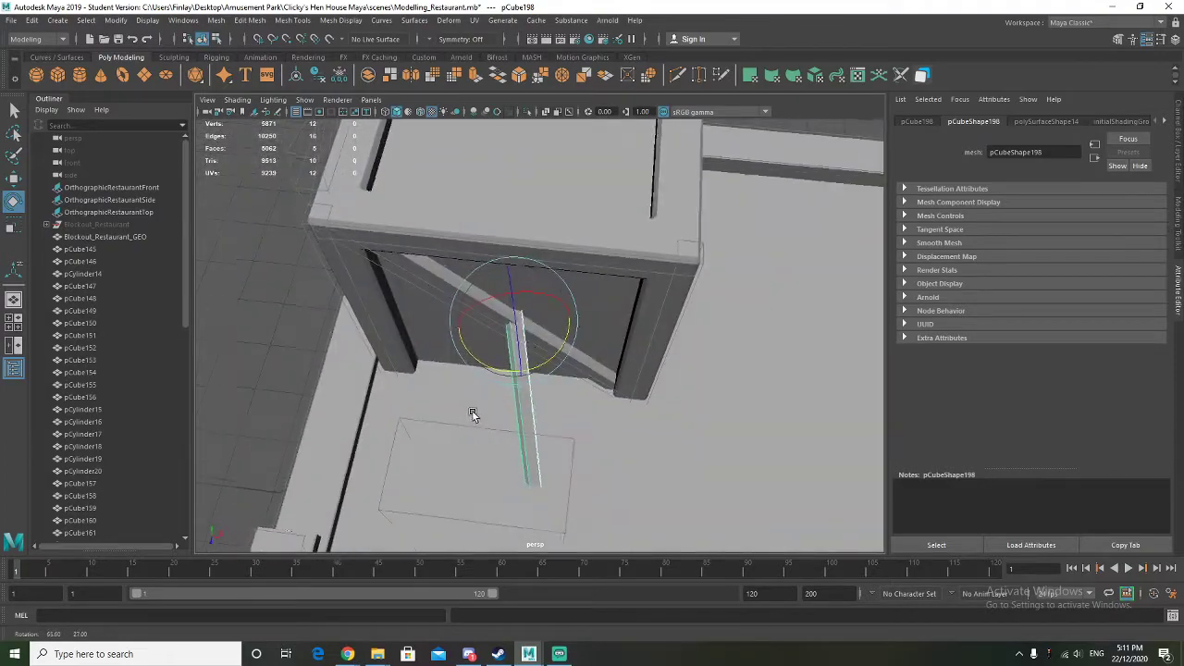
pyautogui.moveTo(490, 367); pyautogui.dragTo(367, 364)
pyautogui.press('w')
pyautogui.moveTo(403, 325); pyautogui.dragTo(428, 359)
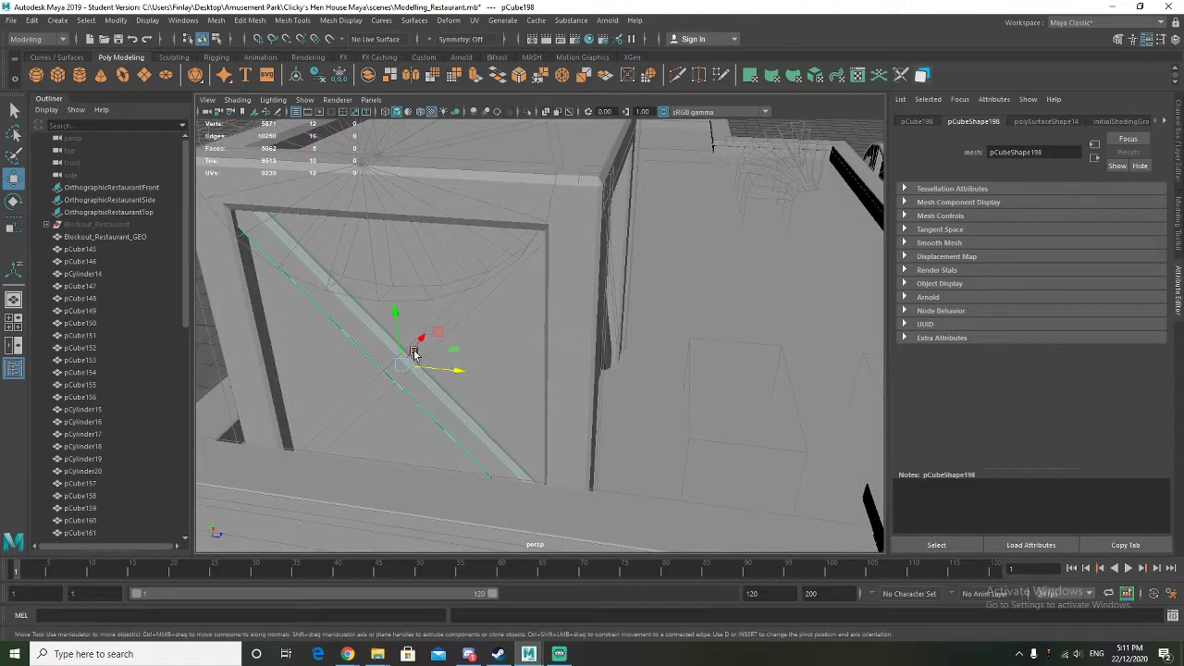
# Try to rotate the copied brace 90 degrees within the wall onto the opposite diagonal
pyautogui.press('e')
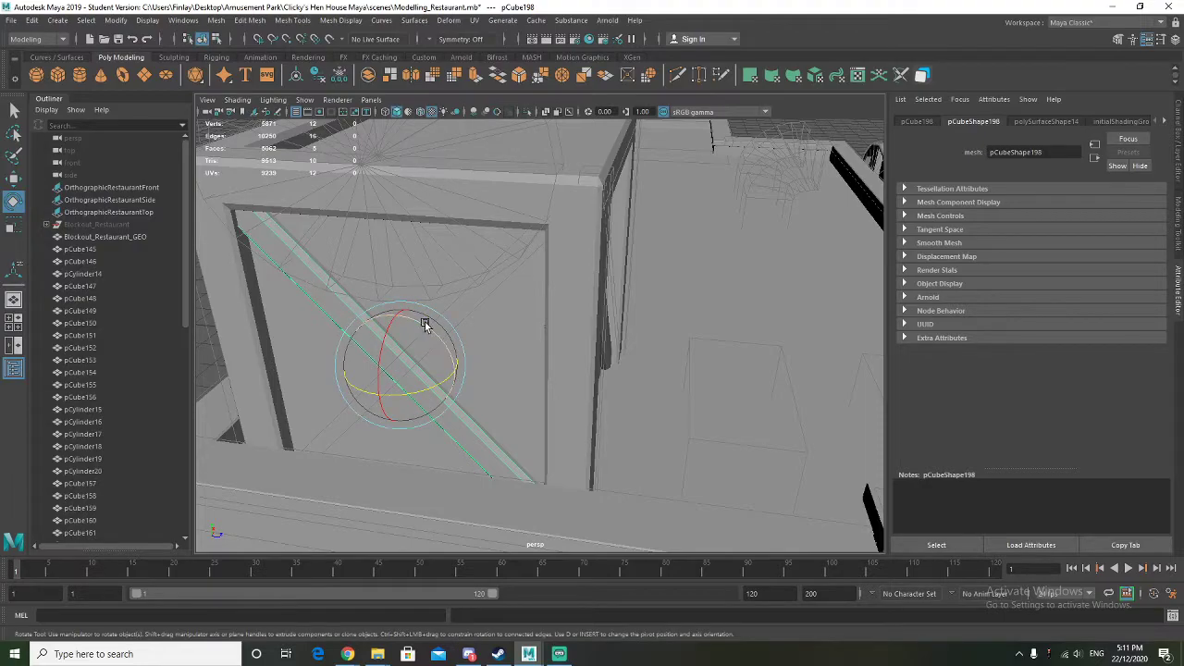
pyautogui.moveTo(423, 324); pyautogui.dragTo(483, 381)
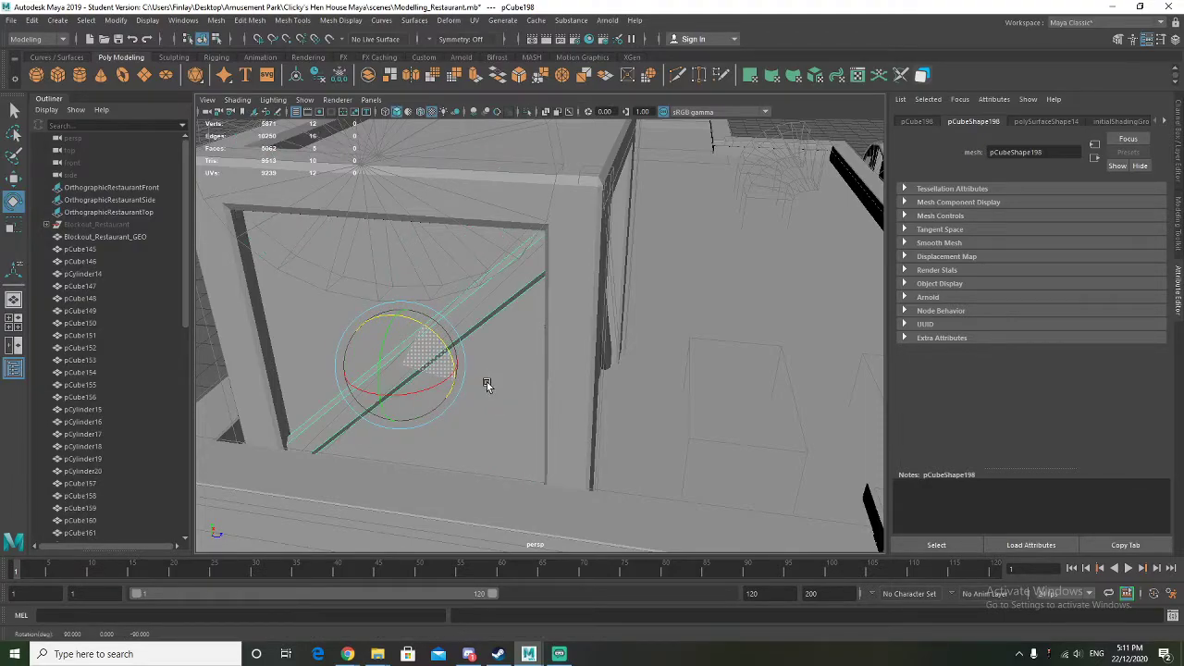
pyautogui.keyDown('alt'); pyautogui.moveTo(468, 334); pyautogui.dragTo(309, 268); pyautogui.keyUp('alt')
pyautogui.hotkey('ctrl', 'z')
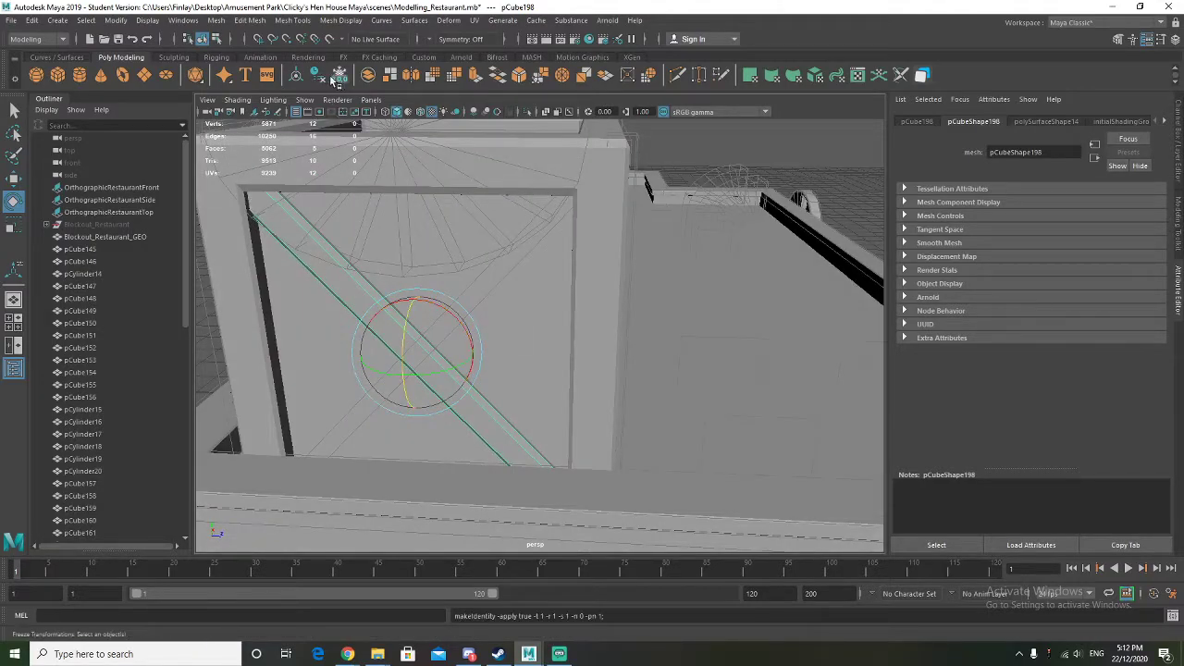
# Look through the brace's attribute pages and the scene's object list for its scale values
pyautogui.click(1050, 123)
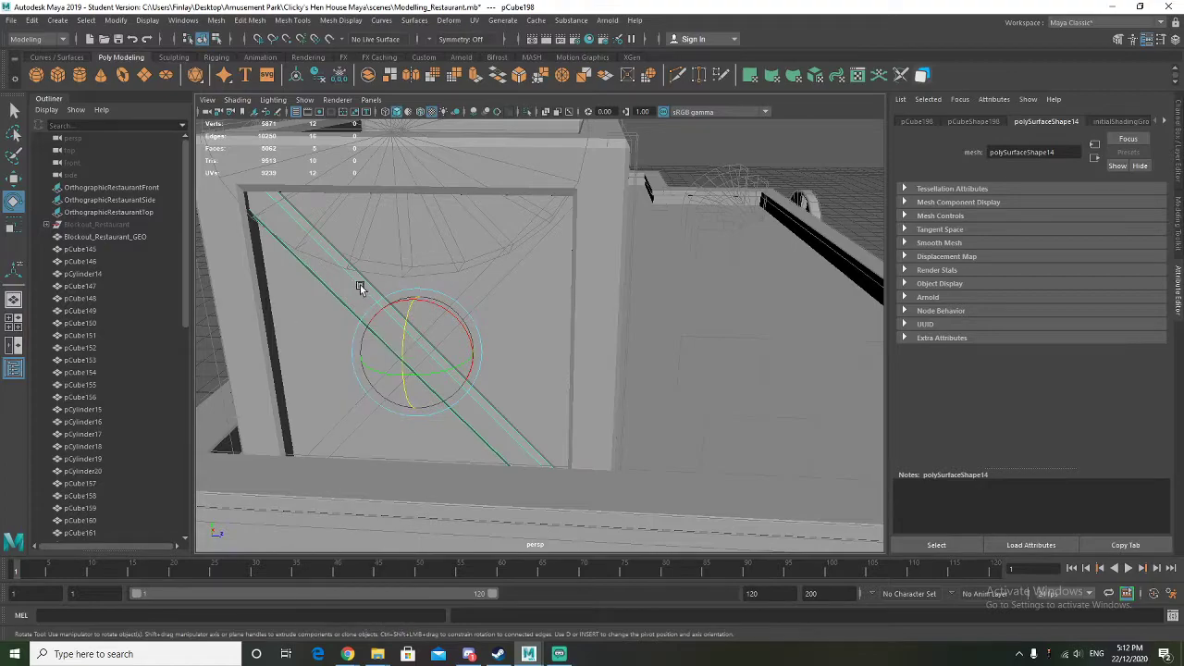
pyautogui.click(999, 123)
pyautogui.click(1044, 126)
pyautogui.click(1112, 122)
pyautogui.click(911, 122)
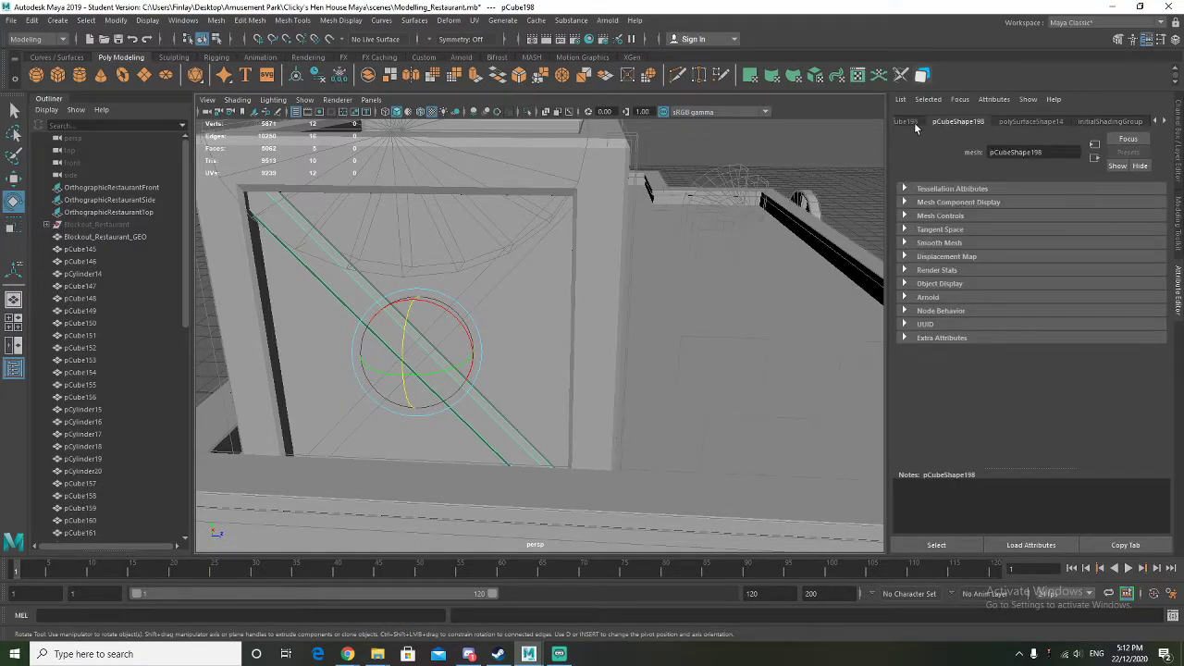
pyautogui.click(202, 310)
pyautogui.click(352, 289)
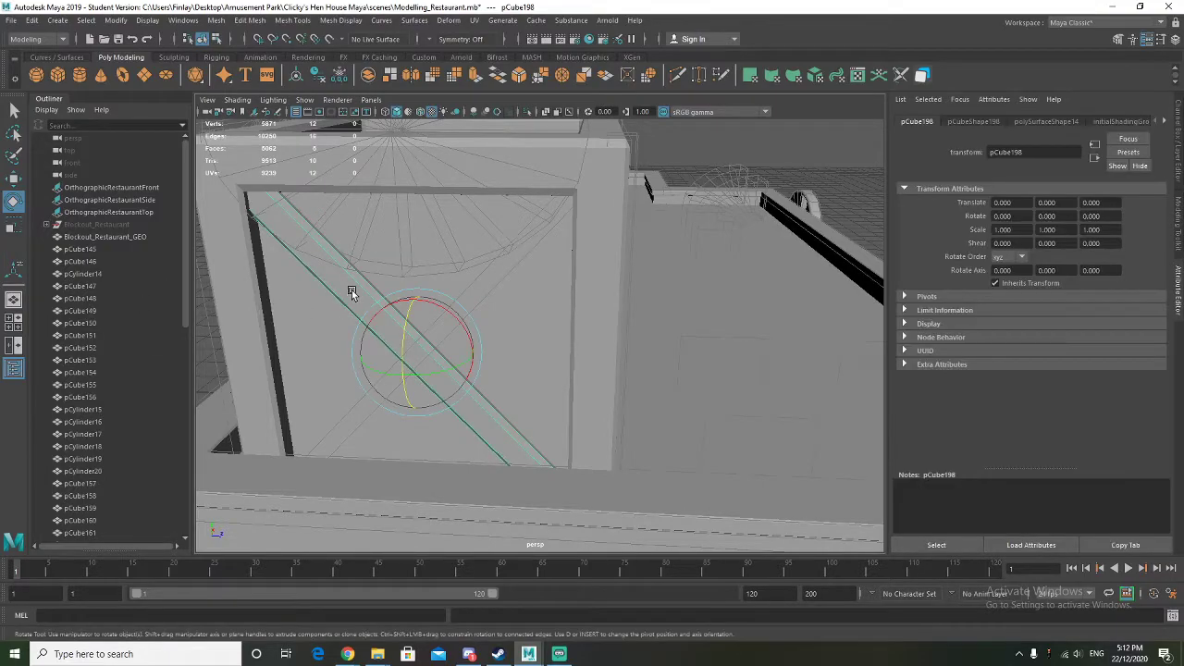
pyautogui.press('q')
pyautogui.click(1035, 124)
pyautogui.click(988, 123)
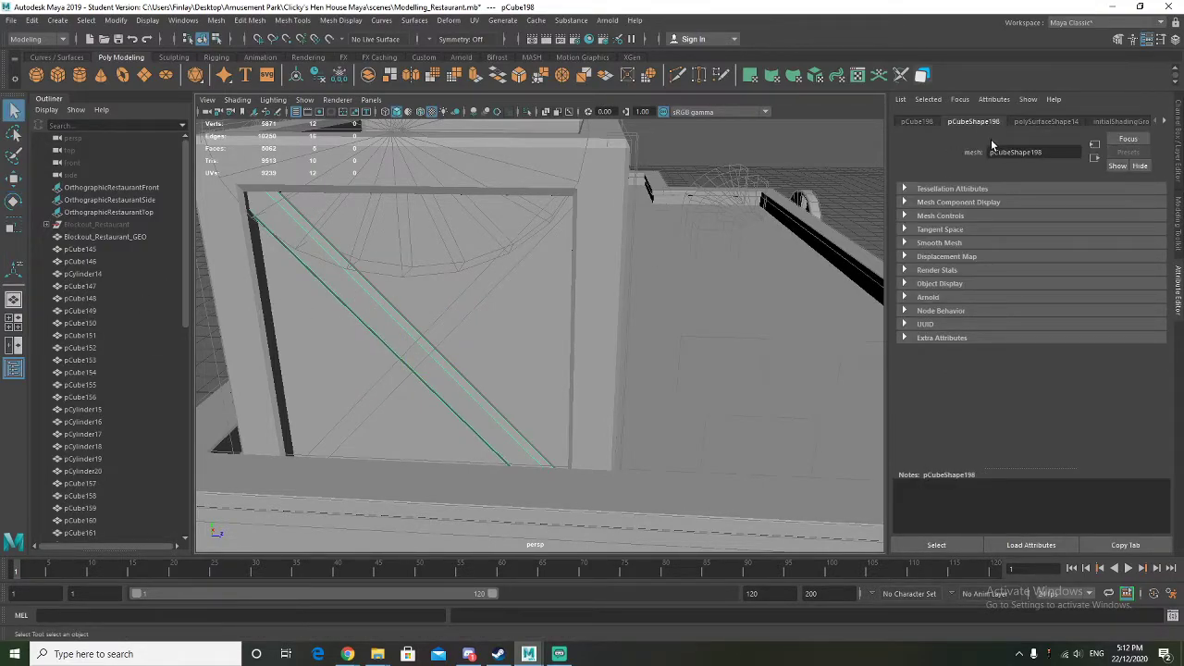
pyautogui.scroll(-10, 101, 339)
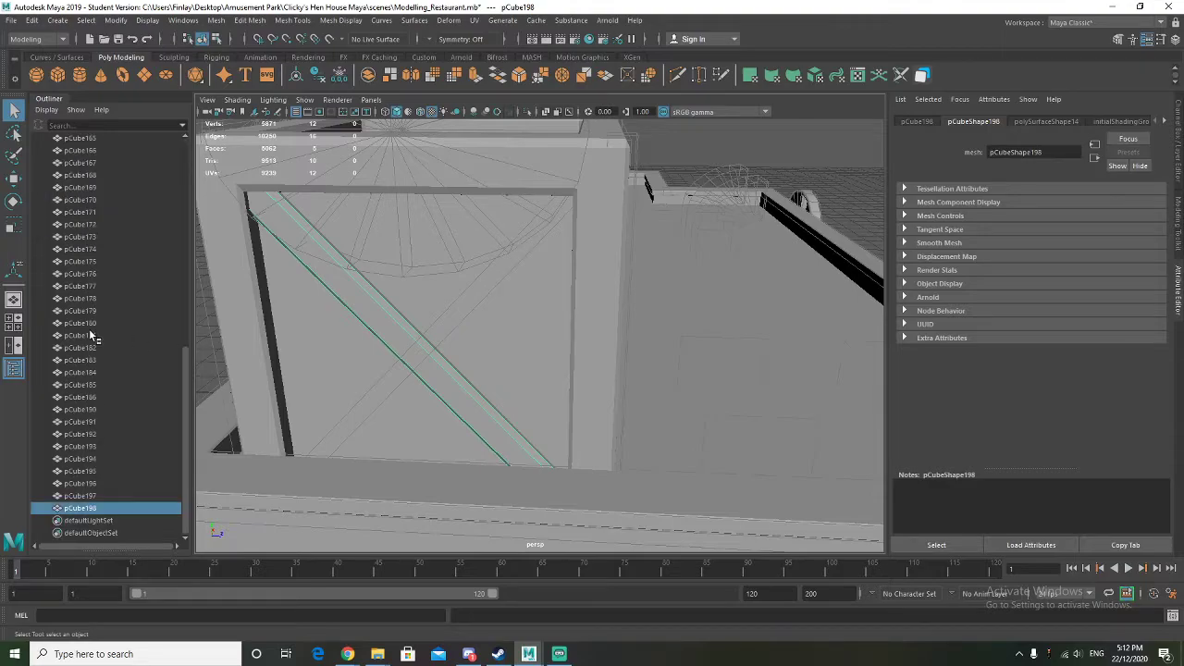
pyautogui.scroll(10, 142, 320)
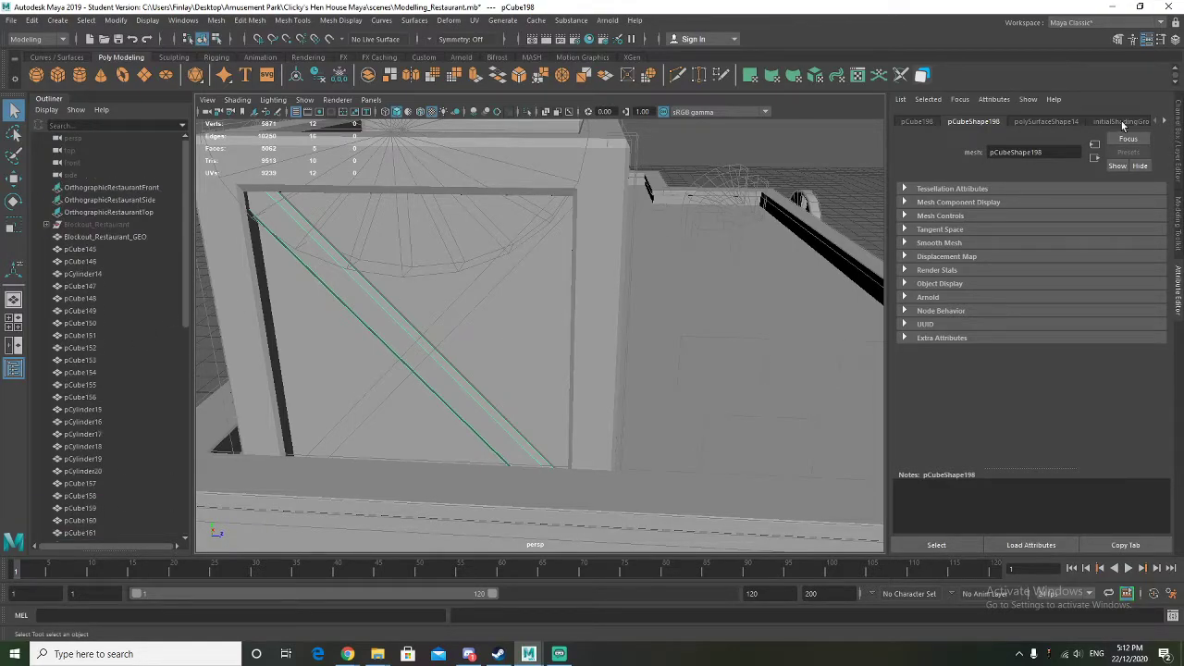
# Set the copied brace's Scale Z to -1 to mirror it onto the opposite diagonal
pyautogui.click(1179, 139)
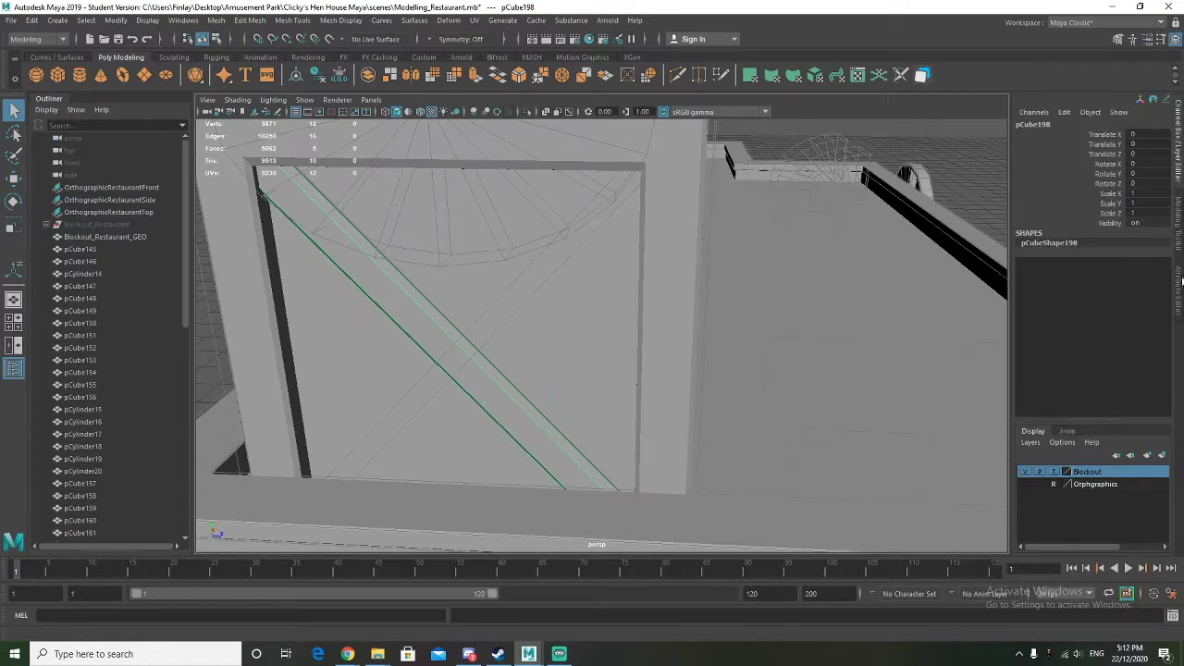
pyautogui.click(1180, 279)
pyautogui.click(1180, 141)
pyautogui.keyDown('alt'); pyautogui.moveTo(636, 301); pyautogui.dragTo(658, 340); pyautogui.keyUp('alt')
pyautogui.press('w')
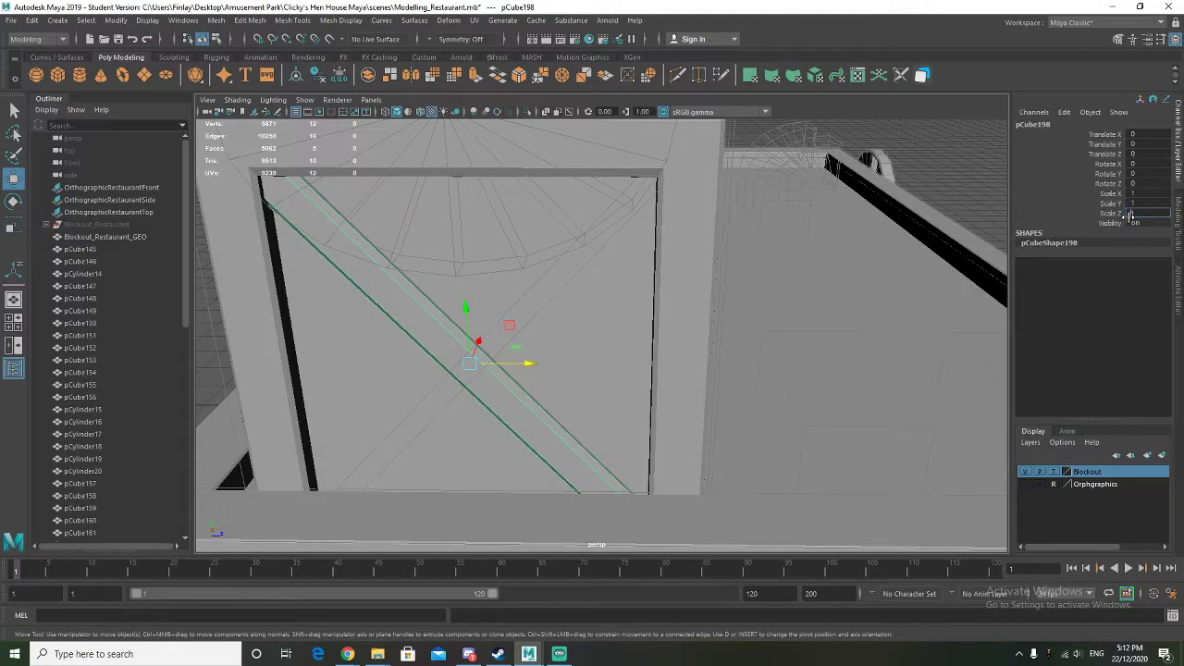
pyautogui.press('Return')
# Delete the mirrored brace's construction history and freeze its transformations
pyautogui.keyDown('alt'); pyautogui.moveTo(813, 282); pyautogui.dragTo(763, 276); pyautogui.keyUp('alt')
pyautogui.moveTo(623, 213); pyautogui.dragTo(648, 197, button='right')
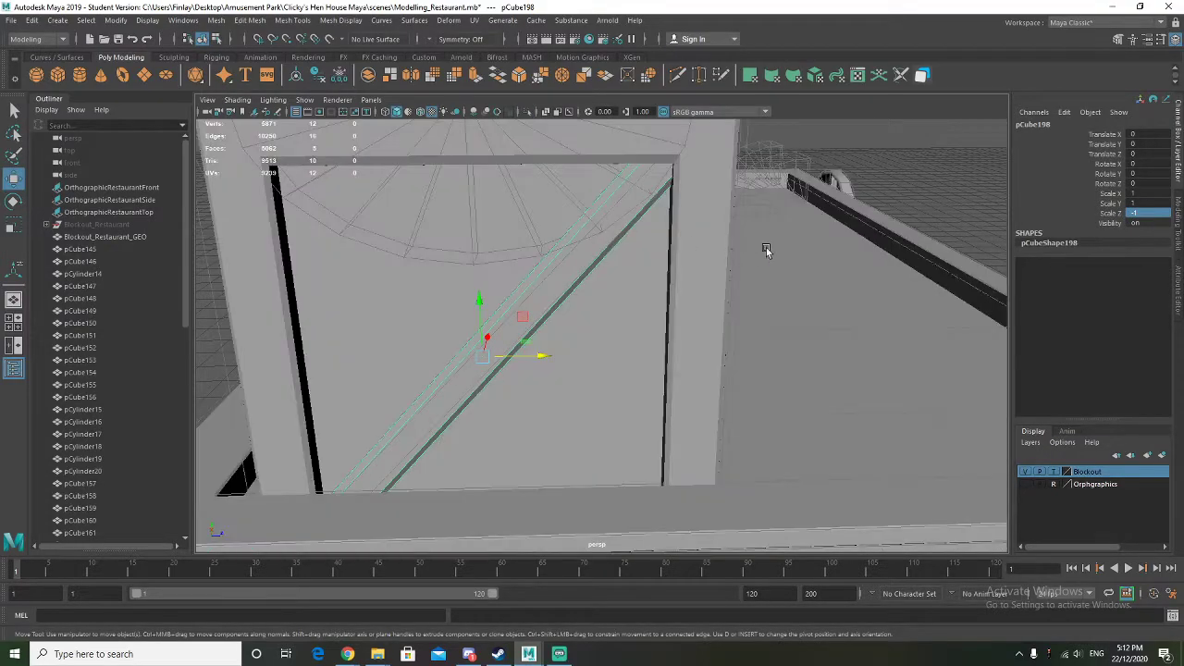
pyautogui.keyDown('alt'); pyautogui.moveTo(766, 249); pyautogui.dragTo(583, 264); pyautogui.keyUp('alt')
pyautogui.click(318, 74)
# Select both braces on the two adjacent tower walls and duplicate them
pyautogui.click(591, 271)
pyautogui.keyDown('shift'); pyautogui.click(453, 282); pyautogui.keyUp('shift')
pyautogui.keyDown('alt'); pyautogui.moveTo(378, 318); pyautogui.dragTo(404, 329); pyautogui.keyUp('alt')
pyautogui.hotkey('ctrl', 'd')
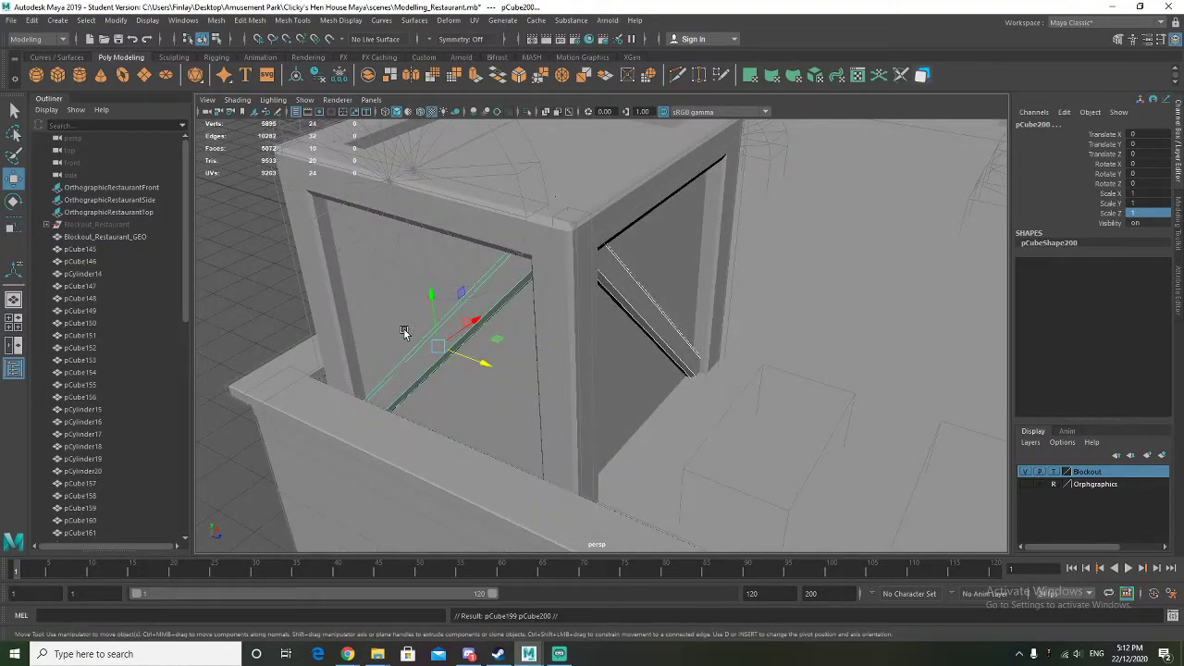
# Place the copy pCube200 in the opposite wall's recess with Rotate Y -180 and Translate X 334.67
pyautogui.keyDown('alt'); pyautogui.moveTo(411, 372); pyautogui.dragTo(602, 320); pyautogui.keyUp('alt')
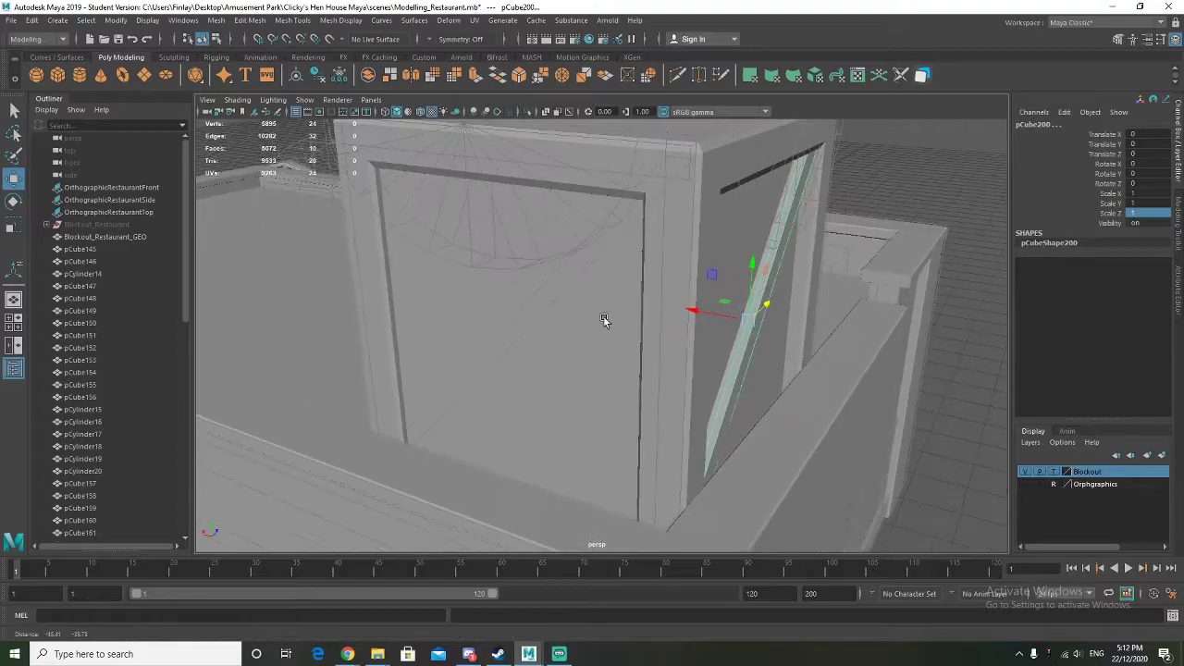
pyautogui.press('e')
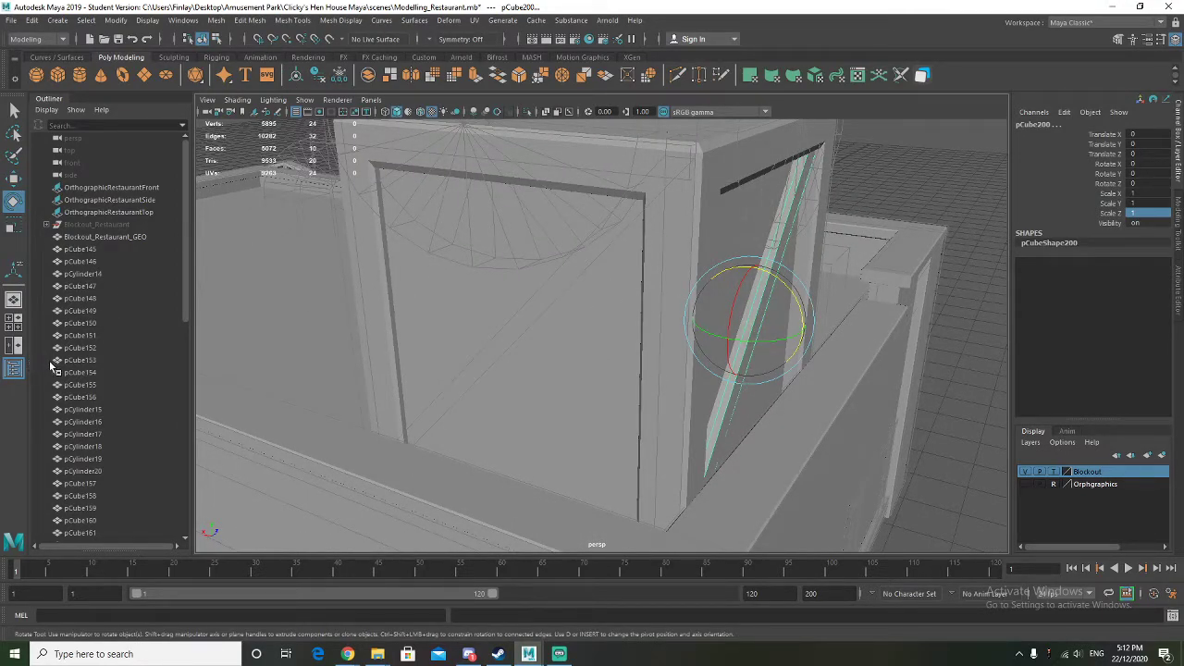
pyautogui.scroll(-10, 74, 384)
pyautogui.click(92, 508)
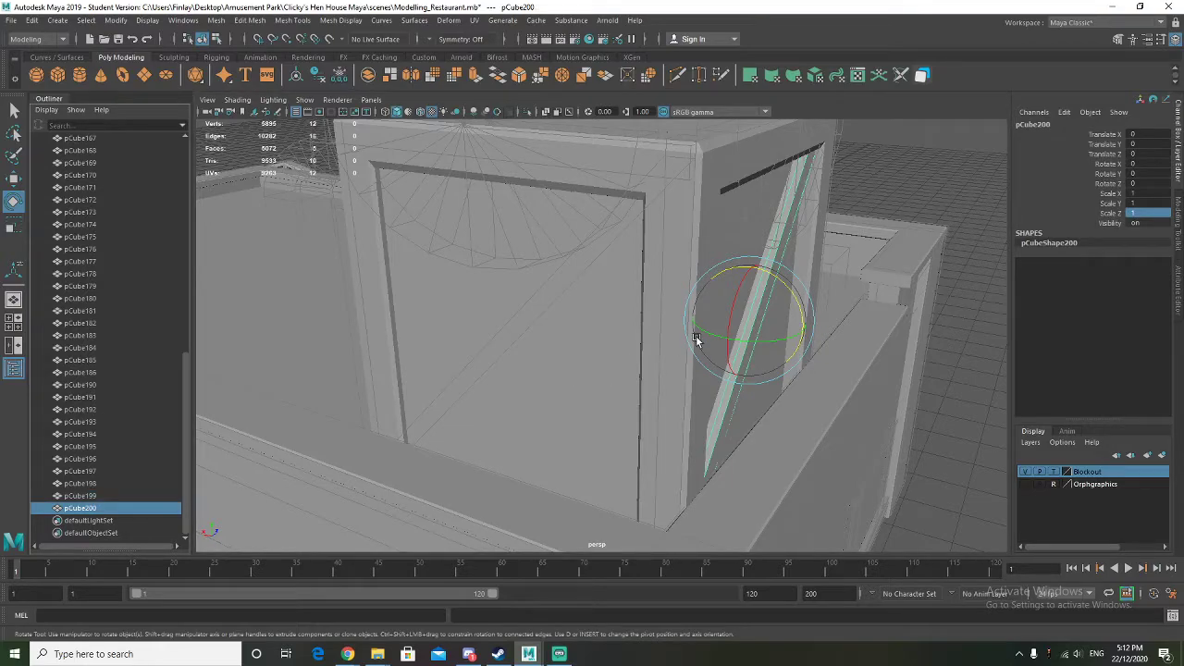
pyautogui.moveTo(763, 342)
pyautogui.keyDown('alt'); pyautogui.mouseDown()
pyautogui.moveTo(682, 351)
pyautogui.moveTo(742, 361)
pyautogui.moveTo(749, 331)
pyautogui.mouseUp(); pyautogui.keyUp('alt')
pyautogui.press('w')
pyautogui.moveTo(709, 212); pyautogui.dragTo(576, 343)
pyautogui.press('e')
pyautogui.press('w')
pyautogui.moveTo(550, 293); pyautogui.dragTo(463, 308)
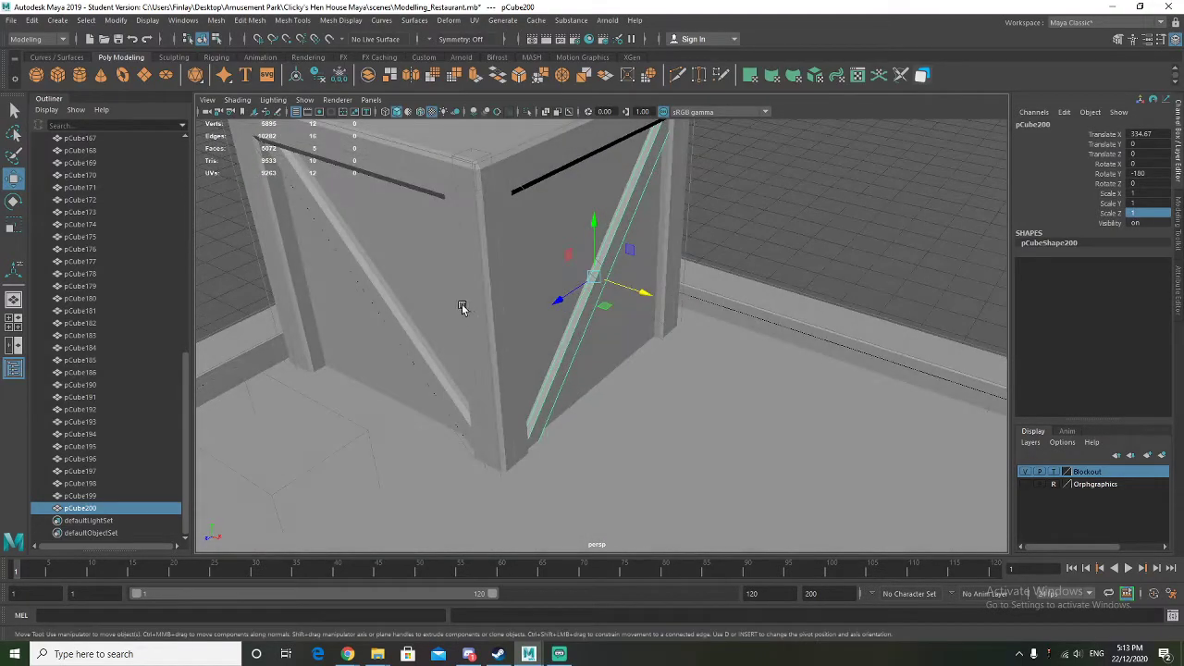
# Select the other copy, pCube199, and move it to the tower's far side at Translate Z -398.35
pyautogui.click(402, 315)
pyautogui.click(129, 506)
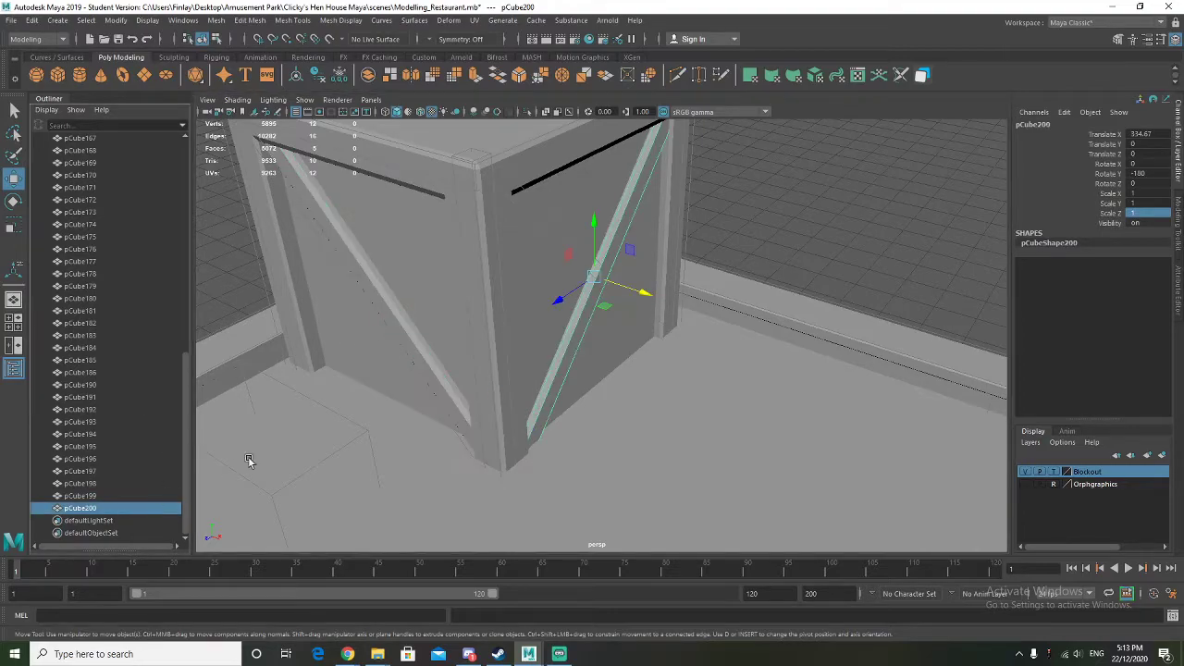
pyautogui.click(134, 497)
pyautogui.click(81, 484)
pyautogui.click(98, 496)
pyautogui.keyDown('alt'); pyautogui.moveTo(468, 378); pyautogui.dragTo(632, 339); pyautogui.keyUp('alt')
# Centre pCube199's pivot and rotate the brace about the vertical axis so its bevelled face points outward
pyautogui.press('e')
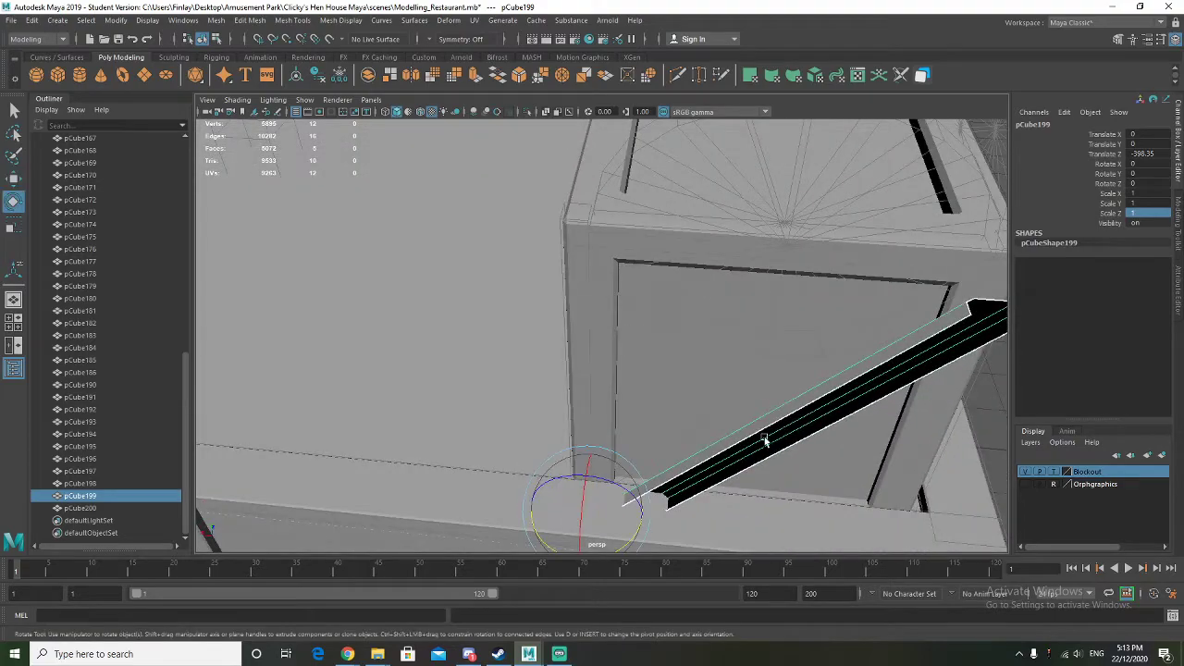
pyautogui.keyDown('alt'); pyautogui.moveTo(628, 475); pyautogui.dragTo(592, 383); pyautogui.keyUp('alt')
pyautogui.click(297, 77)
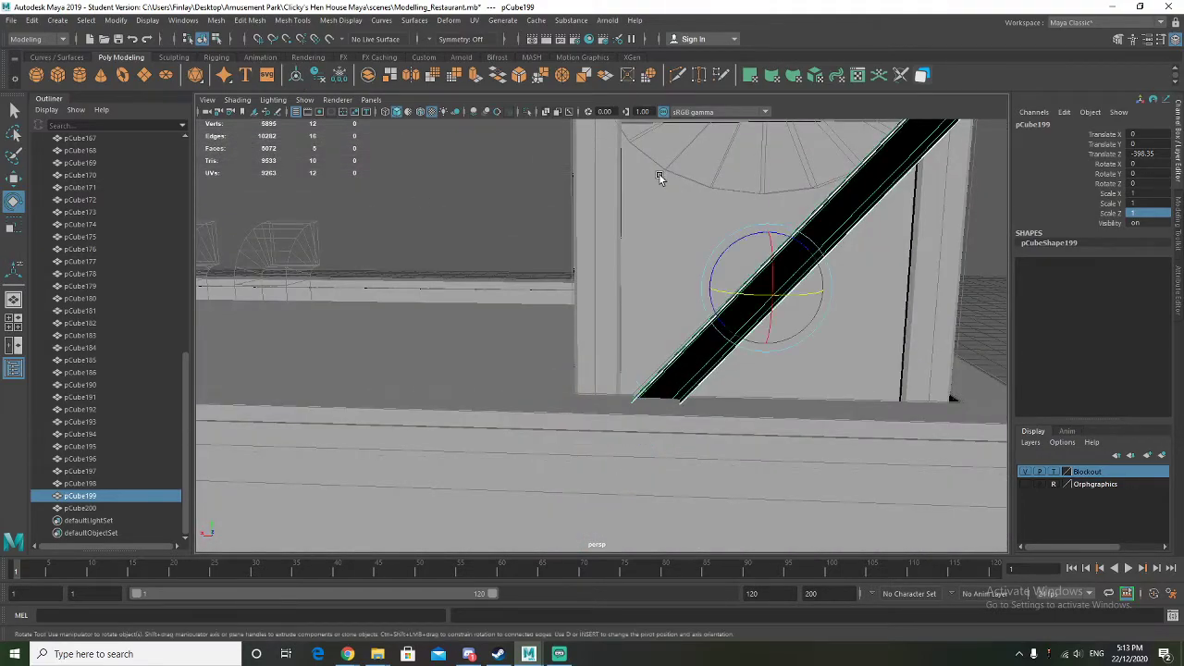
pyautogui.keyDown('alt'); pyautogui.moveTo(645, 174); pyautogui.dragTo(695, 246); pyautogui.keyUp('alt')
pyautogui.moveTo(796, 460); pyautogui.dragTo(191, 333)
pyautogui.moveTo(772, 468); pyautogui.dragTo(745, 468)
pyautogui.keyDown('alt'); pyautogui.moveTo(566, 390); pyautogui.dragTo(677, 397); pyautogui.keyUp('alt')
# Move pCube199 into the frame recess of the far tower wall, then return to object mode and deselect it
pyautogui.press('w')
pyautogui.moveTo(802, 253); pyautogui.dragTo(618, 268)
pyautogui.moveTo(558, 315); pyautogui.dragTo(555, 315)
pyautogui.keyDown('alt'); pyautogui.moveTo(856, 320); pyautogui.dragTo(501, 237); pyautogui.keyUp('alt')
pyautogui.moveTo(494, 217); pyautogui.dragTo(557, 199, button='right')
pyautogui.click(789, 200)
# Examine the braced tower, the whole restaurant and the round entrance sign with its supports from several angles
pyautogui.keyDown('alt'); pyautogui.moveTo(737, 259); pyautogui.dragTo(839, 263); pyautogui.keyUp('alt')
pyautogui.keyDown('alt'); pyautogui.moveTo(840, 265); pyautogui.dragTo(736, 261, button='middle'); pyautogui.keyUp('alt')
pyautogui.keyDown('alt'); pyautogui.moveTo(736, 261); pyautogui.dragTo(773, 360); pyautogui.keyUp('alt')
pyautogui.scroll(-5, 671, 267)
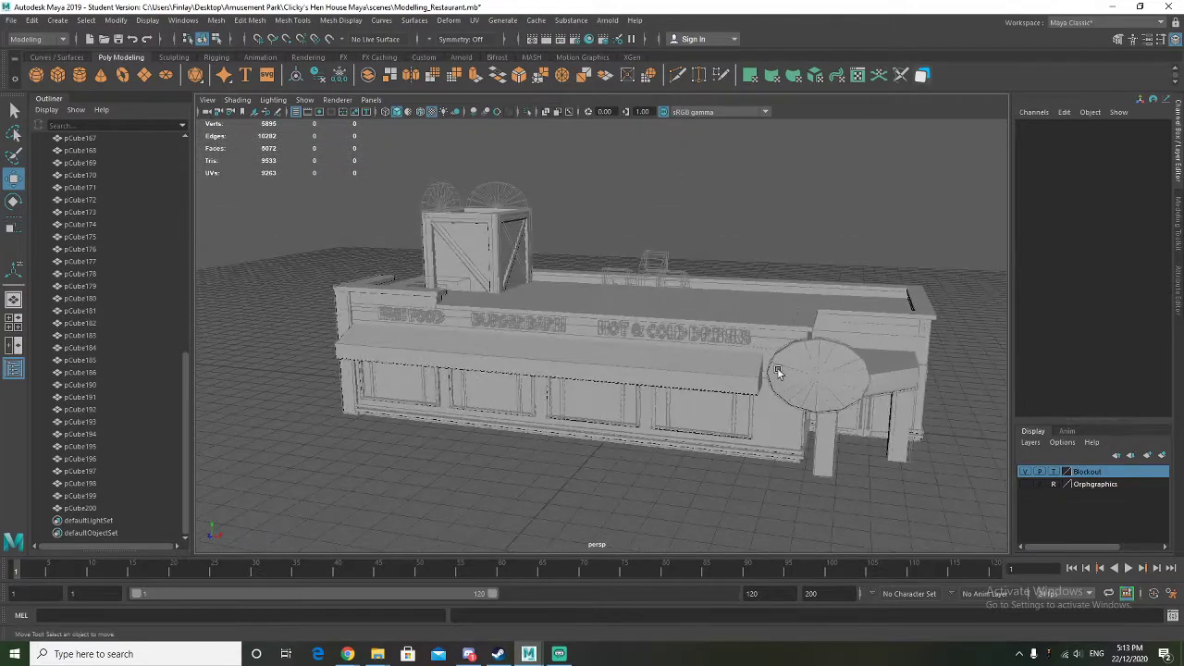
pyautogui.click(812, 399)
pyautogui.keyDown('alt'); pyautogui.moveTo(812, 400); pyautogui.dragTo(560, 329); pyautogui.keyUp('alt')
pyautogui.scroll(3, 559, 329)
pyautogui.moveTo(481, 328)
pyautogui.keyDown('alt'); pyautogui.mouseDown()
pyautogui.moveTo(537, 342)
pyautogui.moveTo(486, 336)
pyautogui.mouseUp(); pyautogui.keyUp('alt')
pyautogui.keyDown('alt'); pyautogui.moveTo(305, 329); pyautogui.dragTo(429, 306, button='middle'); pyautogui.keyUp('alt')
pyautogui.scroll(5, 429, 305)
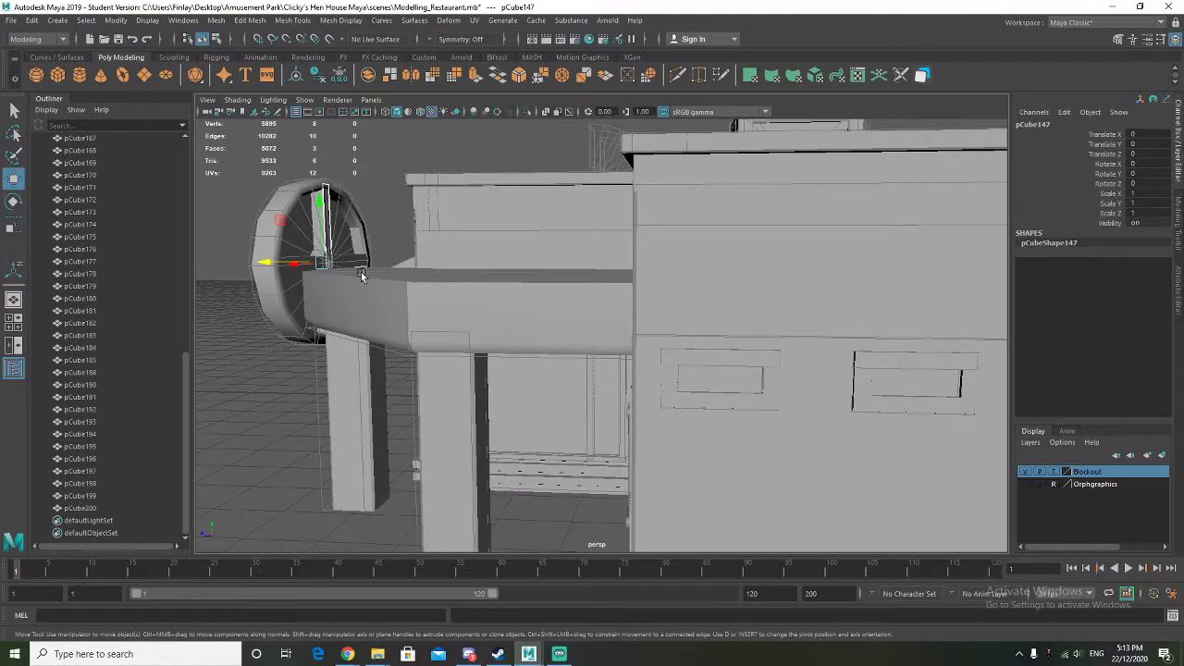
pyautogui.click(259, 360)
pyautogui.keyDown('alt'); pyautogui.moveTo(259, 358); pyautogui.dragTo(260, 357); pyautogui.keyUp('alt')
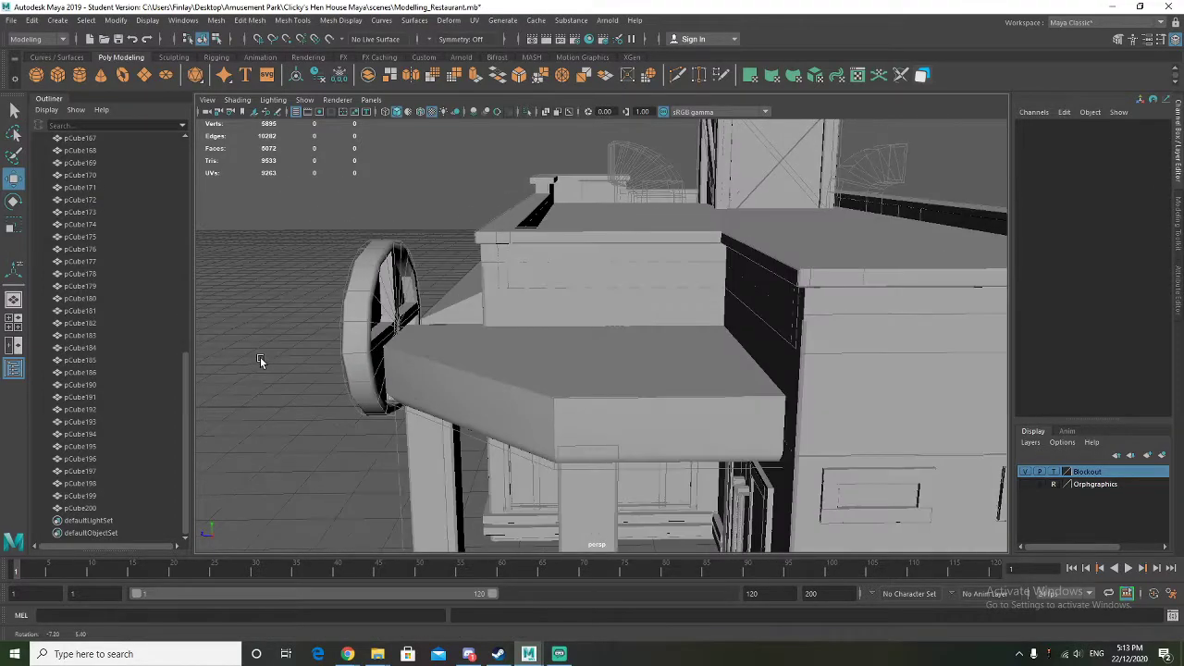
# Group the round entrance sign's parts pCylinder14, pCube147 and pCube148, and duplicate the group
pyautogui.click(382, 333)
pyautogui.keyDown('alt'); pyautogui.moveTo(374, 338); pyautogui.dragTo(348, 424); pyautogui.keyUp('alt')
pyautogui.press('f')
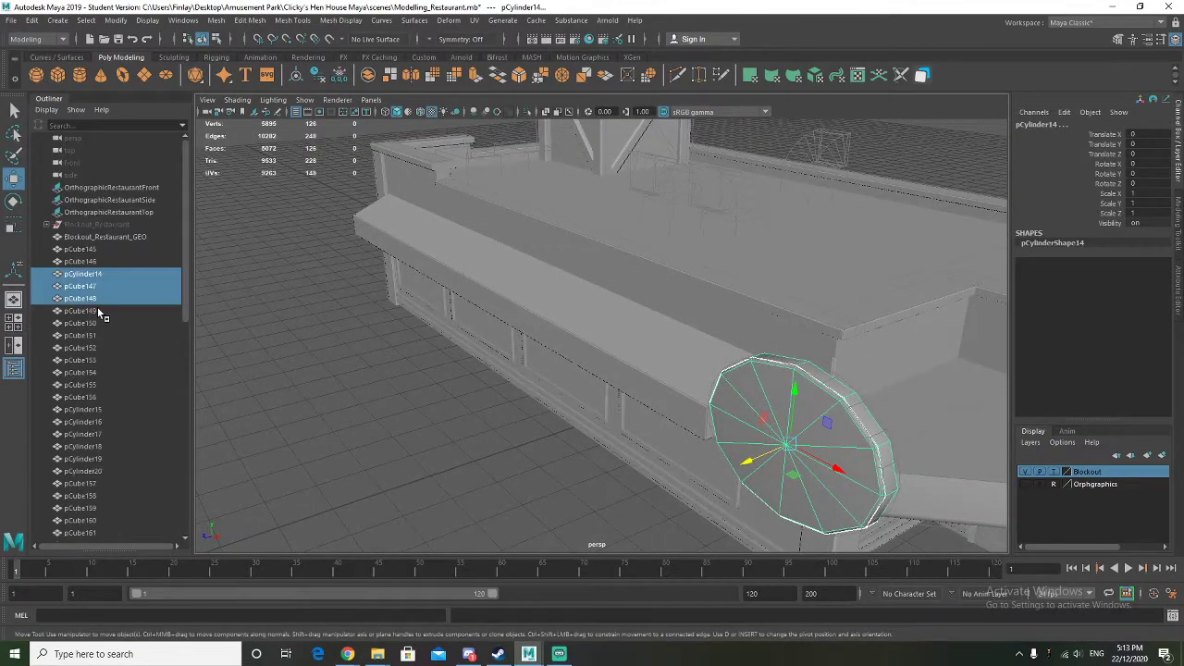
pyautogui.keyDown('alt'); pyautogui.moveTo(471, 340); pyautogui.dragTo(543, 340); pyautogui.keyUp('alt')
pyautogui.keyDown('alt'); pyautogui.moveTo(666, 350); pyautogui.dragTo(582, 357, button='middle'); pyautogui.keyUp('alt')
pyautogui.keyDown('alt'); pyautogui.moveTo(582, 357); pyautogui.dragTo(467, 363, button='right'); pyautogui.keyUp('alt')
pyautogui.keyDown('alt'); pyautogui.moveTo(467, 364); pyautogui.dragTo(481, 385); pyautogui.keyUp('alt')
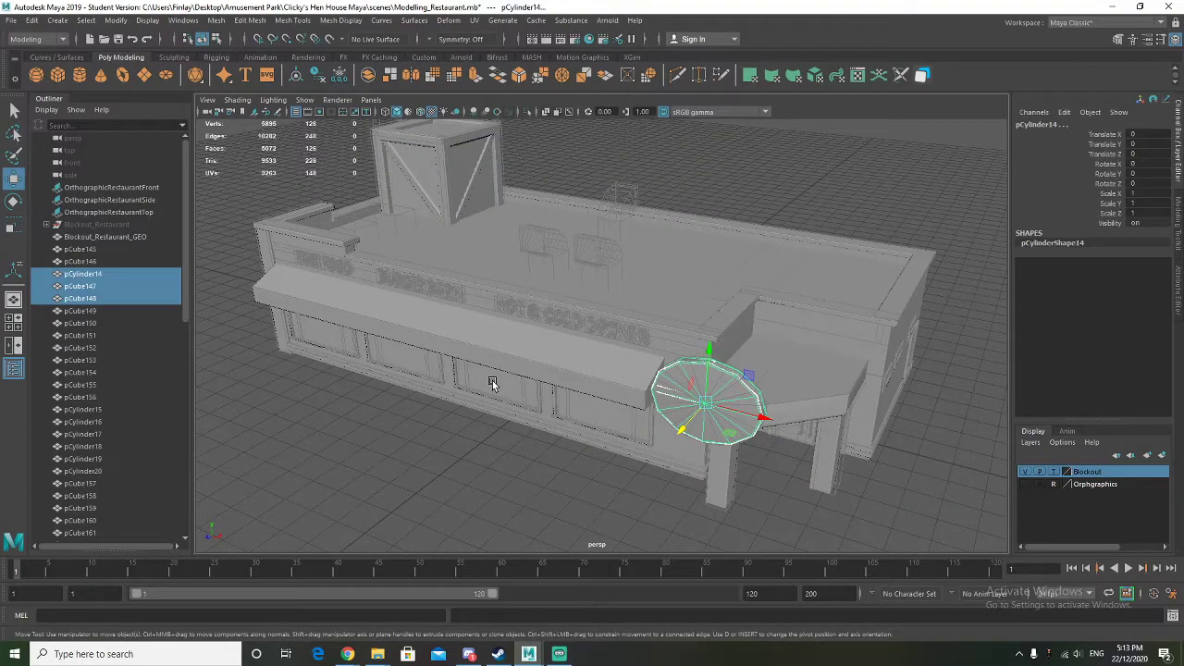
pyautogui.hotkey('ctrl', 'g')
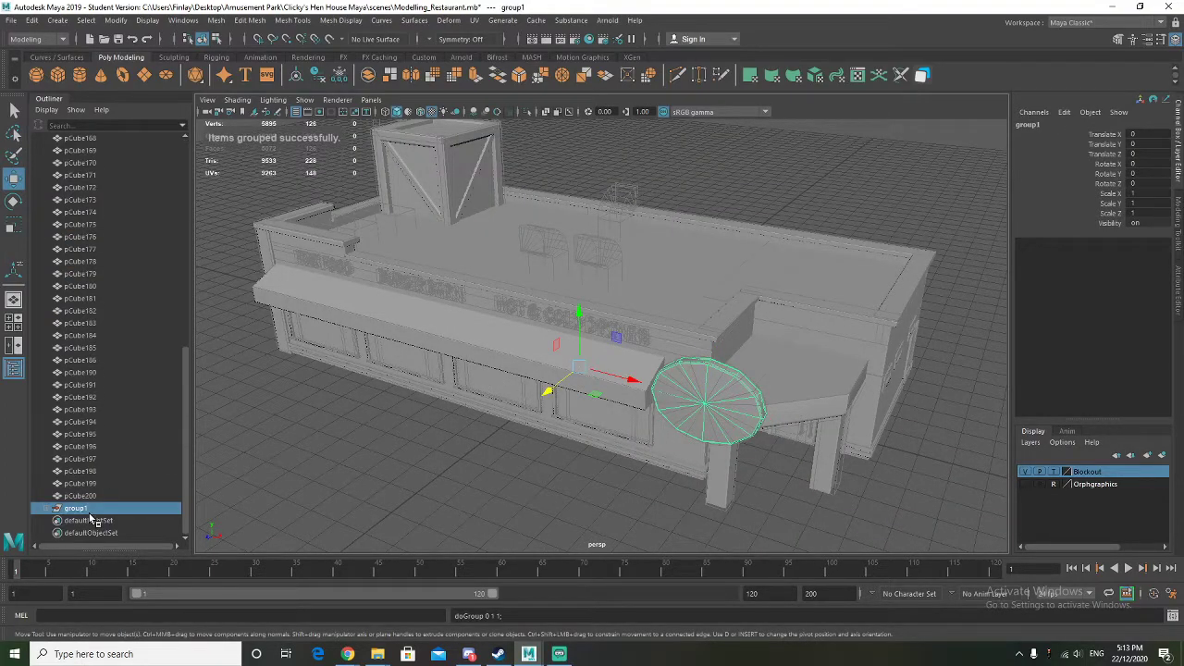
pyautogui.hotkey('ctrl', 'd')
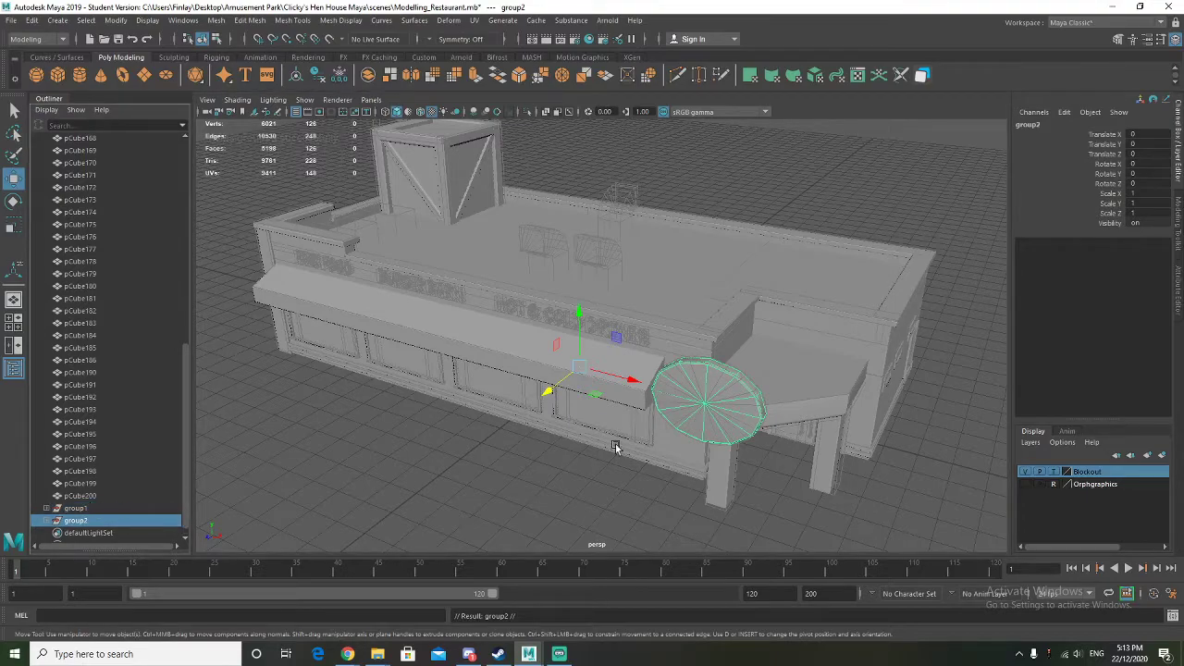
# Move the duplicated sign group2 up to the rooftop tower, to about Translate X -1672, Y 247, Z -854
pyautogui.moveTo(775, 442); pyautogui.dragTo(339, 348, button='middle')
pyautogui.moveTo(339, 348); pyautogui.dragTo(443, 432)
pyautogui.keyDown('alt'); pyautogui.moveTo(443, 431); pyautogui.dragTo(574, 323, button='middle'); pyautogui.keyUp('alt')
pyautogui.moveTo(574, 322); pyautogui.dragTo(465, 225)
pyautogui.keyDown('alt'); pyautogui.moveTo(464, 225); pyautogui.dragTo(637, 280); pyautogui.keyUp('alt')
# Rotate group2 to Rotate Y -90 and place it on the tower's outer side at about X -1750, Y 430, Z -859
pyautogui.press('e')
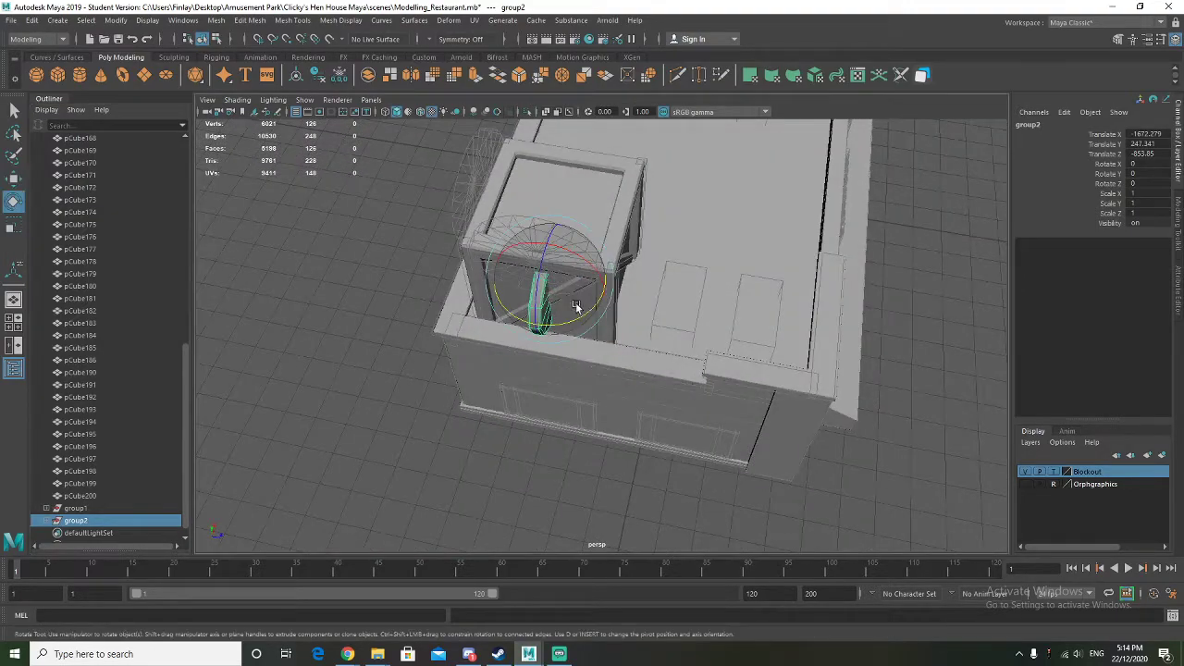
pyautogui.moveTo(575, 319); pyautogui.dragTo(551, 303)
pyautogui.press('w')
pyautogui.moveTo(562, 232); pyautogui.dragTo(535, 226)
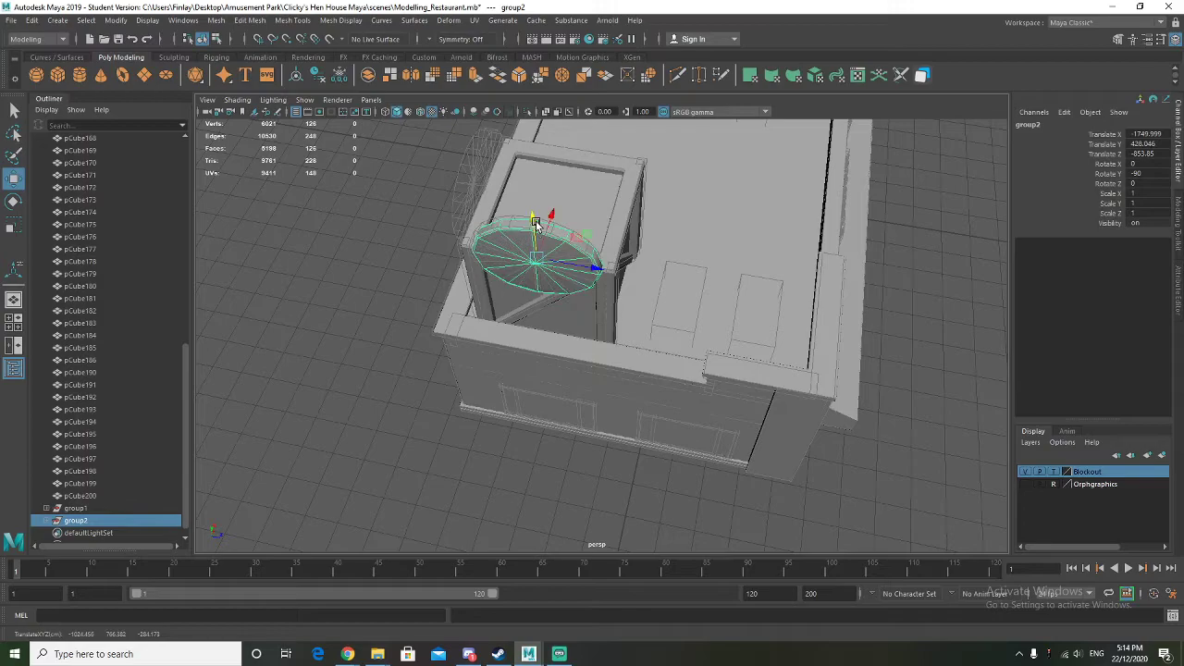
pyautogui.press('f')
pyautogui.keyDown('alt'); pyautogui.moveTo(576, 327); pyautogui.dragTo(607, 270); pyautogui.keyUp('alt')
pyautogui.moveTo(655, 333); pyautogui.dragTo(648, 331)
pyautogui.moveTo(592, 289); pyautogui.dragTo(593, 285)
# Duplicate the tower's sign group and turn the copy, group3, to Rotate Y -180
pyautogui.keyDown('alt'); pyautogui.moveTo(549, 325); pyautogui.dragTo(529, 381); pyautogui.keyUp('alt')
pyautogui.keyDown('alt'); pyautogui.moveTo(605, 385); pyautogui.dragTo(602, 343); pyautogui.keyUp('alt')
pyautogui.press('e')
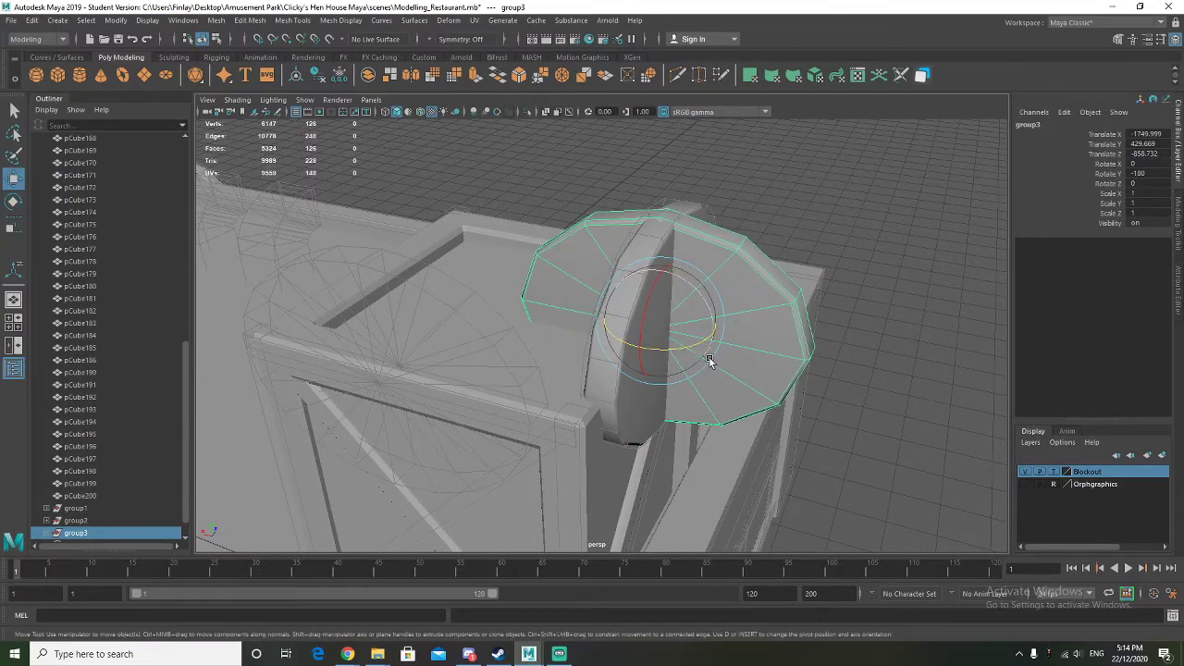
pyautogui.press('w')
pyautogui.keyDown('alt'); pyautogui.moveTo(715, 357); pyautogui.dragTo(607, 425); pyautogui.keyUp('alt')
# Move group3 to the tower's adjoining far side at about Translate X -1562, Y 431, Z -1056
pyautogui.moveTo(619, 286); pyautogui.dragTo(438, 276)
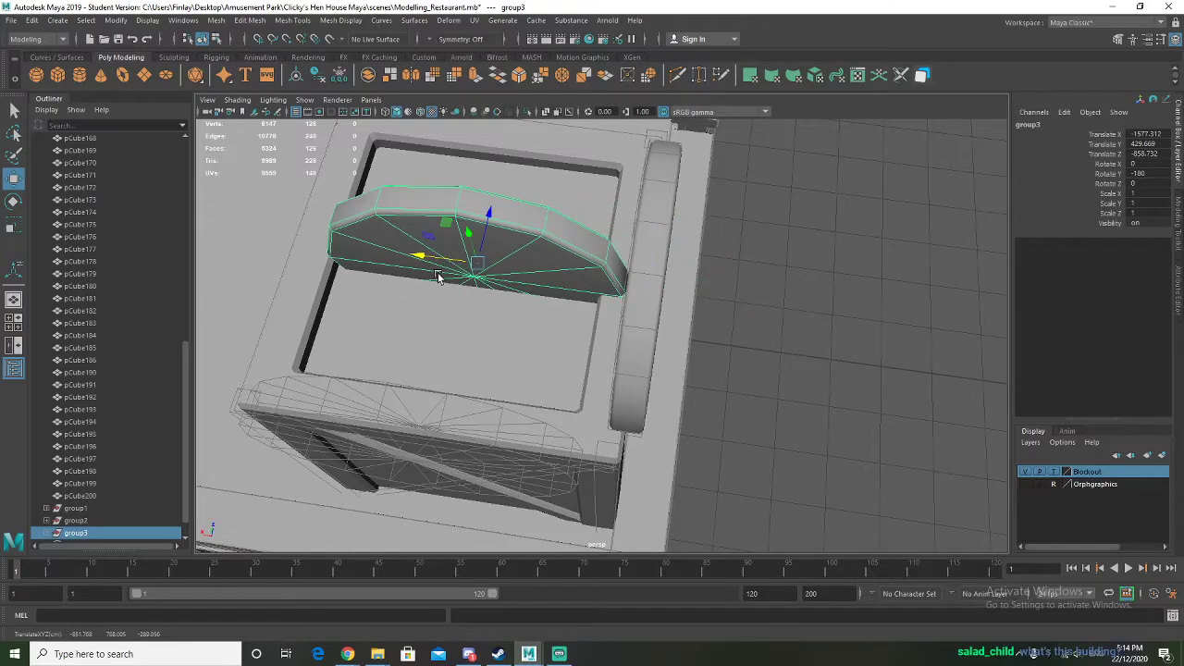
pyautogui.keyDown('alt'); pyautogui.moveTo(438, 276); pyautogui.dragTo(550, 259, button='middle'); pyautogui.keyUp('alt')
pyautogui.moveTo(550, 251); pyautogui.dragTo(539, 248)
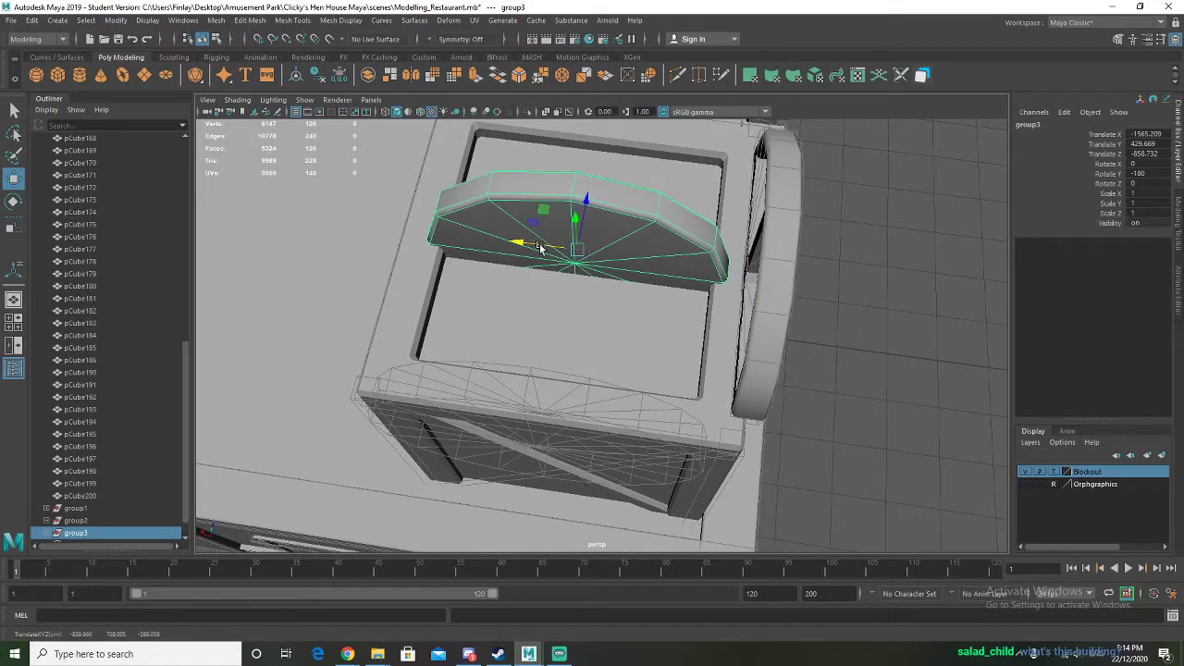
pyautogui.moveTo(590, 200); pyautogui.dragTo(510, 364)
pyautogui.moveTo(555, 320); pyautogui.dragTo(555, 317)
pyautogui.moveTo(523, 356); pyautogui.dragTo(520, 357)
pyautogui.keyDown('alt'); pyautogui.moveTo(683, 337); pyautogui.dragTo(593, 340); pyautogui.keyUp('alt')
# Expand group1, group2 and group3, select all their cubes and cylinders, and unparent them from the groups
pyautogui.scroll(-1, 85, 536)
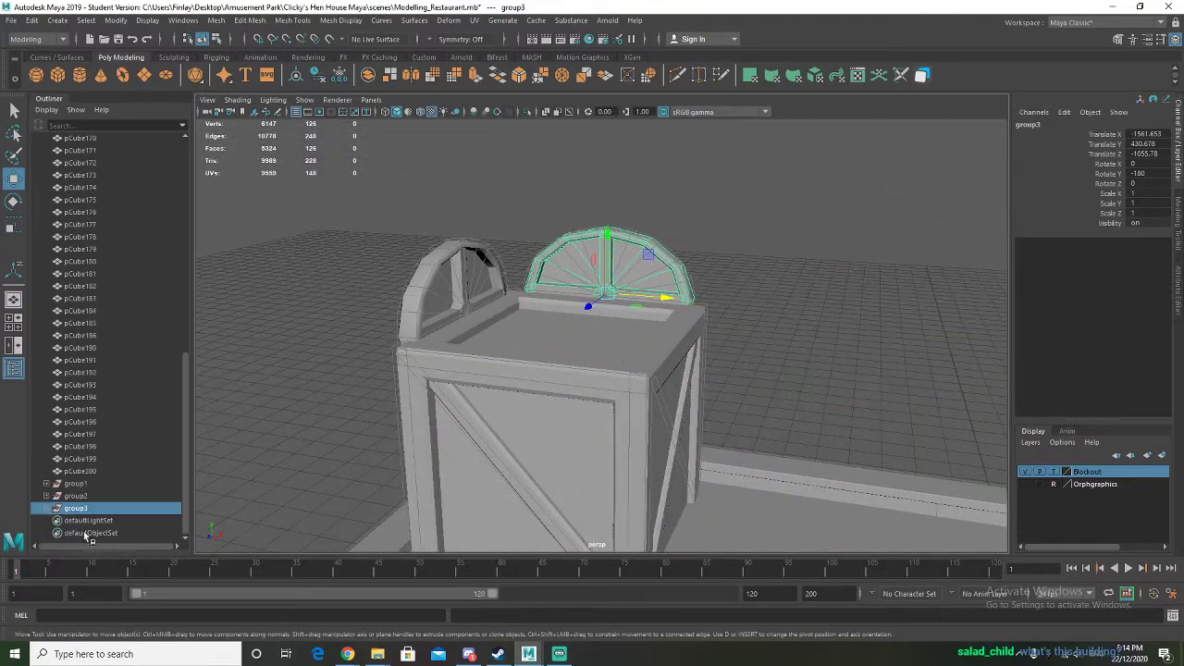
pyautogui.click(45, 484)
pyautogui.click(45, 484)
pyautogui.click(47, 509)
pyautogui.click(90, 508)
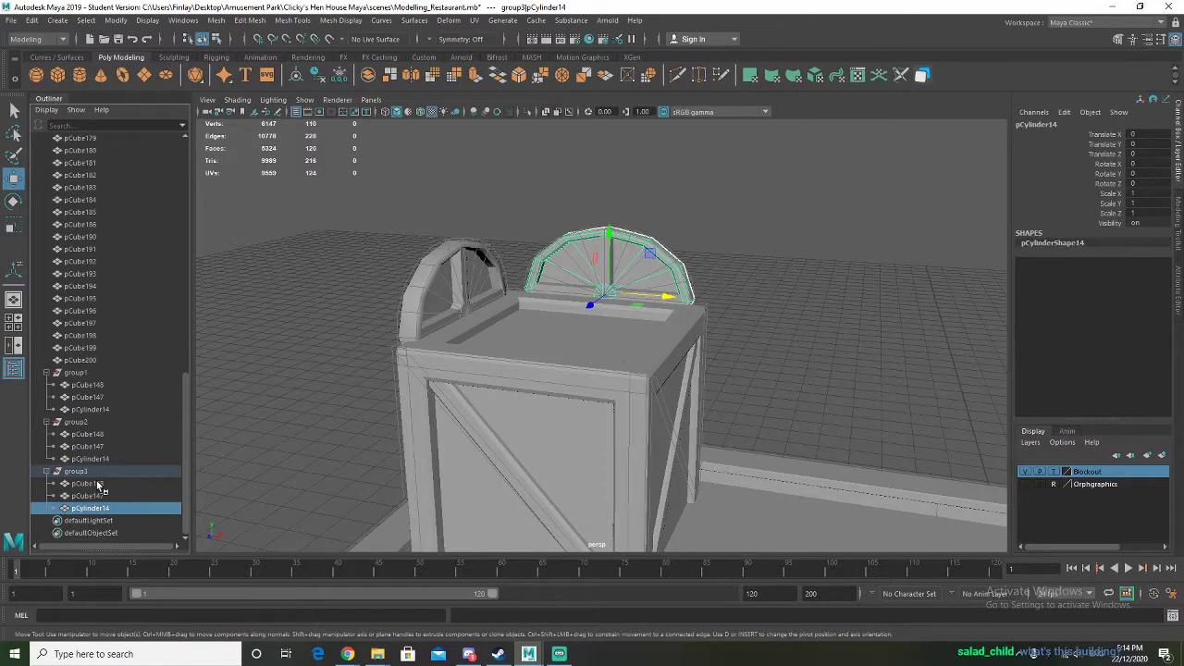
pyautogui.keyDown('shift'); pyautogui.click(87, 483); pyautogui.keyUp('shift')
pyautogui.keyDown('shift'); pyautogui.click(93, 458); pyautogui.keyUp('shift')
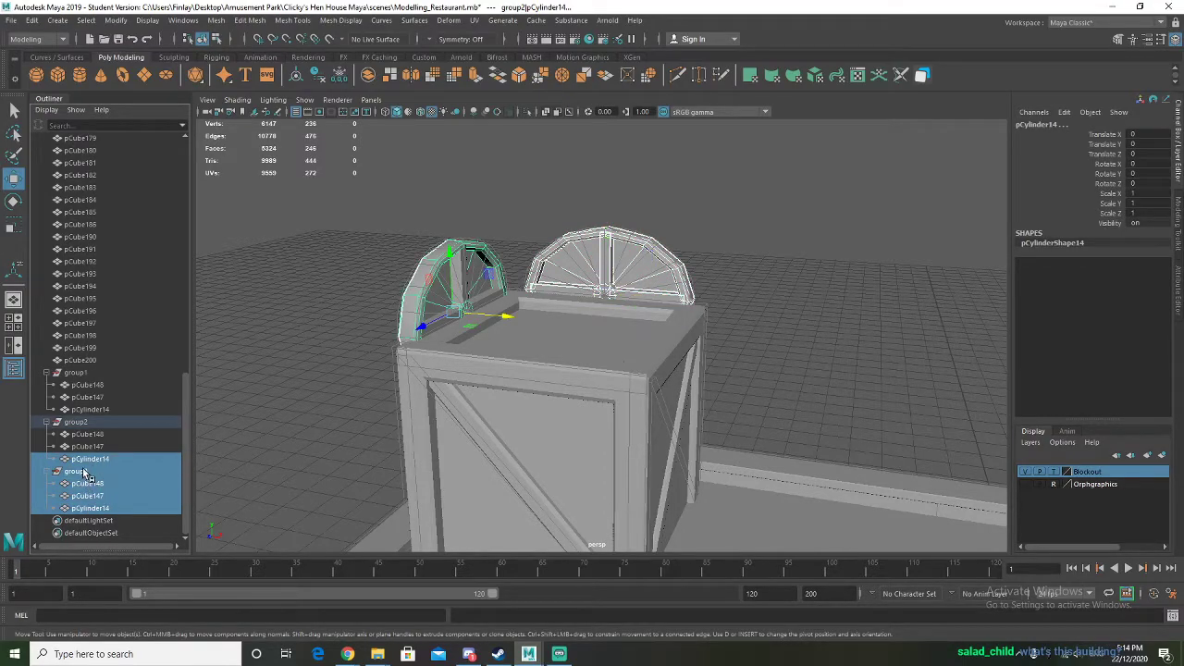
pyautogui.keyDown('shift'); pyautogui.click(85, 374); pyautogui.keyUp('shift')
pyautogui.keyDown('ctrl'); pyautogui.click(82, 423); pyautogui.keyUp('ctrl')
pyautogui.keyDown('ctrl'); pyautogui.click(85, 472); pyautogui.keyUp('ctrl')
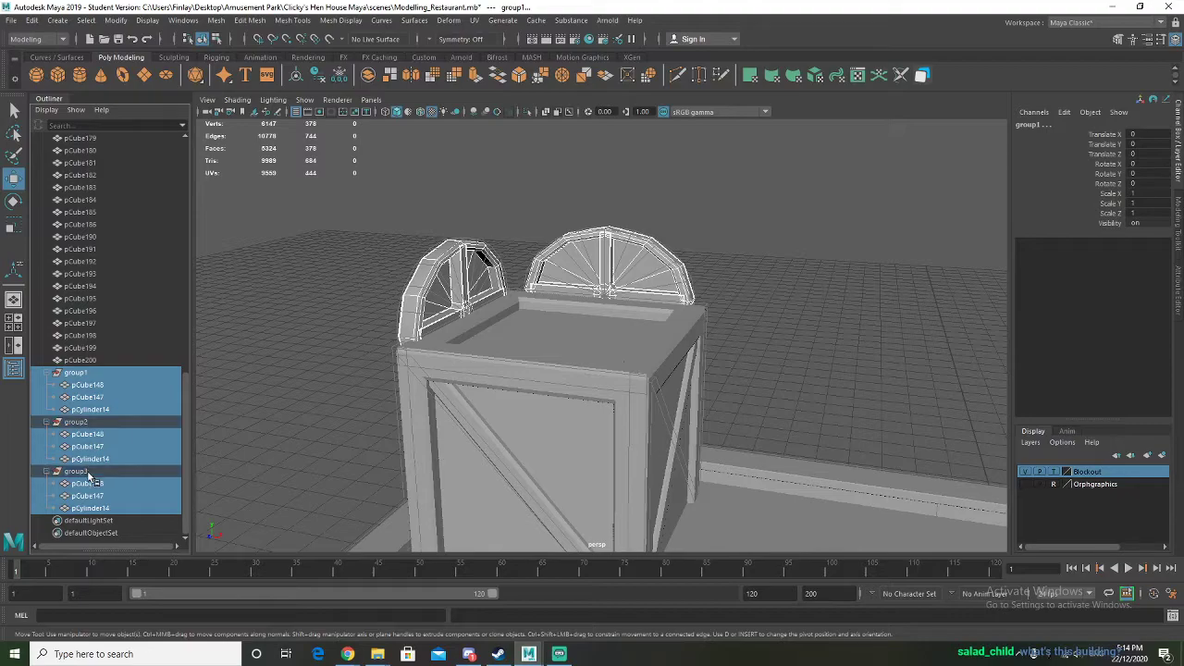
pyautogui.keyDown('ctrl'); pyautogui.click(85, 372); pyautogui.keyUp('ctrl')
pyautogui.hotkey('shift', 'p')
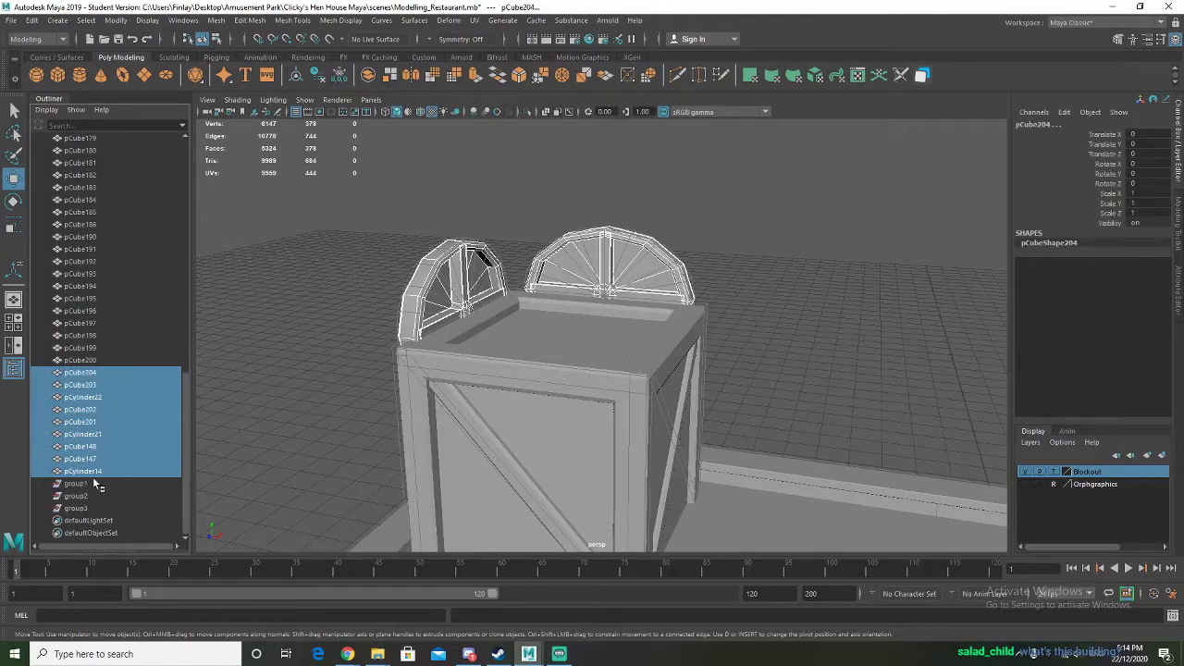
# Delete the emptied groups group1, group2 and group3
pyautogui.click(79, 484)
pyautogui.keyDown('shift'); pyautogui.click(81, 508); pyautogui.keyUp('shift')
pyautogui.press('Delete')
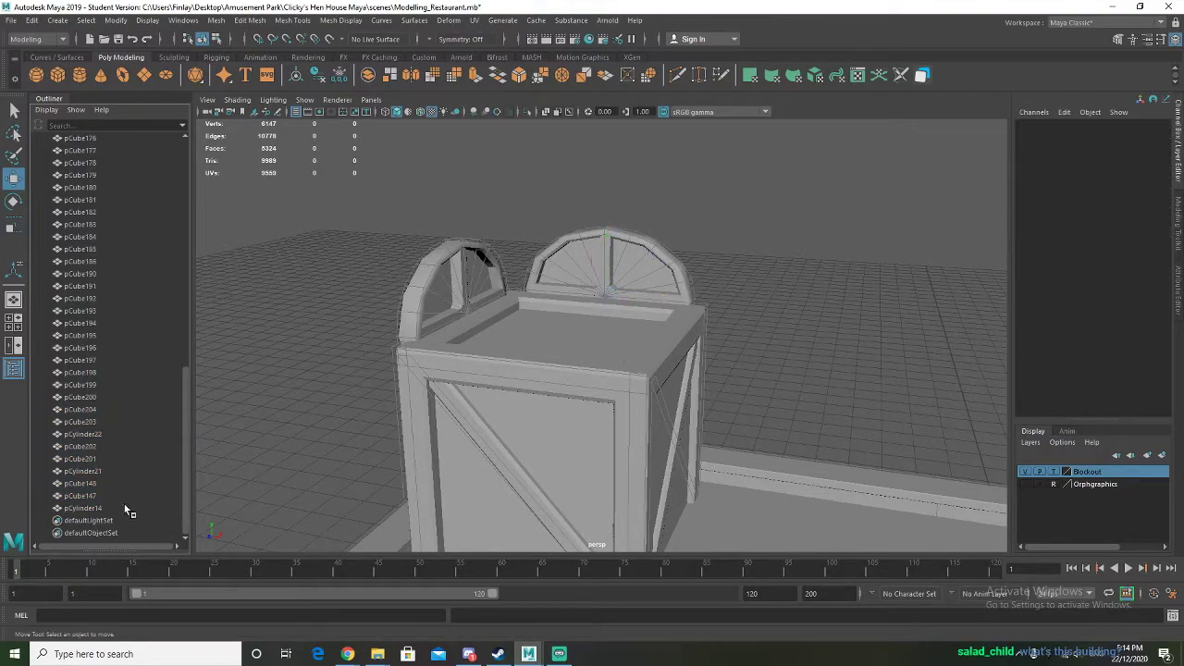
# Create a polygon cube on the roof in front of the tower and scale it uniformly to about 112.5
pyautogui.scroll(-5, 558, 386)
pyautogui.keyDown('alt'); pyautogui.moveTo(558, 386); pyautogui.dragTo(680, 431); pyautogui.keyUp('alt')
pyautogui.keyDown('alt'); pyautogui.moveTo(680, 431); pyautogui.dragTo(492, 254, button='middle'); pyautogui.keyUp('alt')
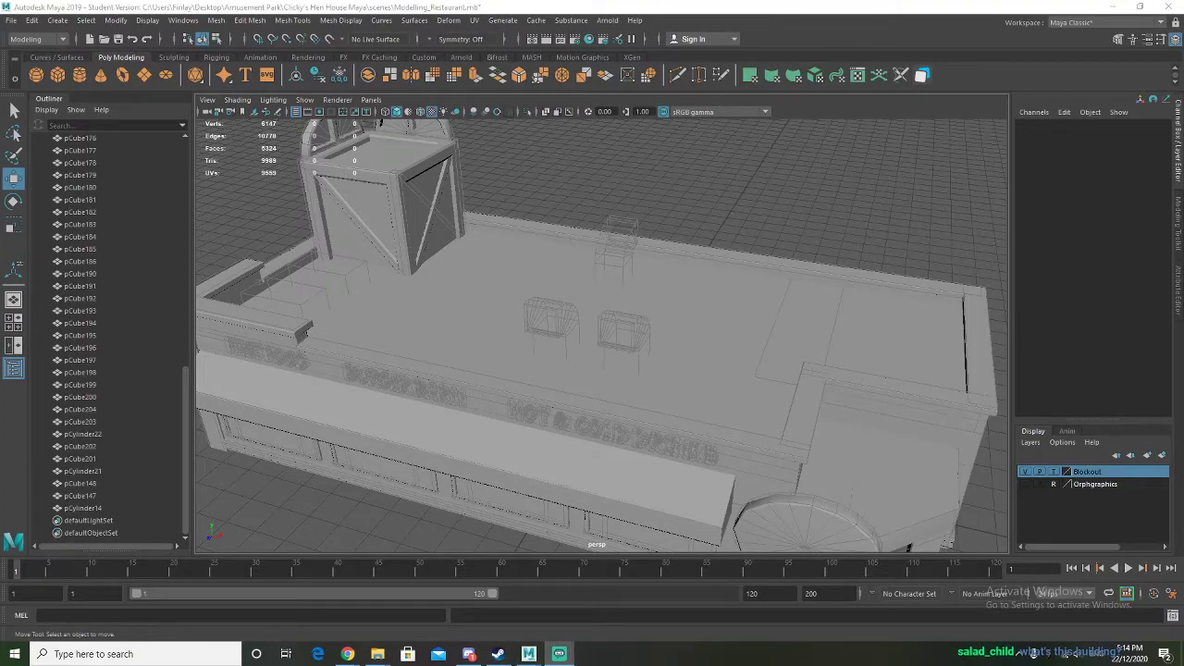
pyautogui.keyDown('alt'); pyautogui.moveTo(550, 280); pyautogui.dragTo(518, 323); pyautogui.keyUp('alt')
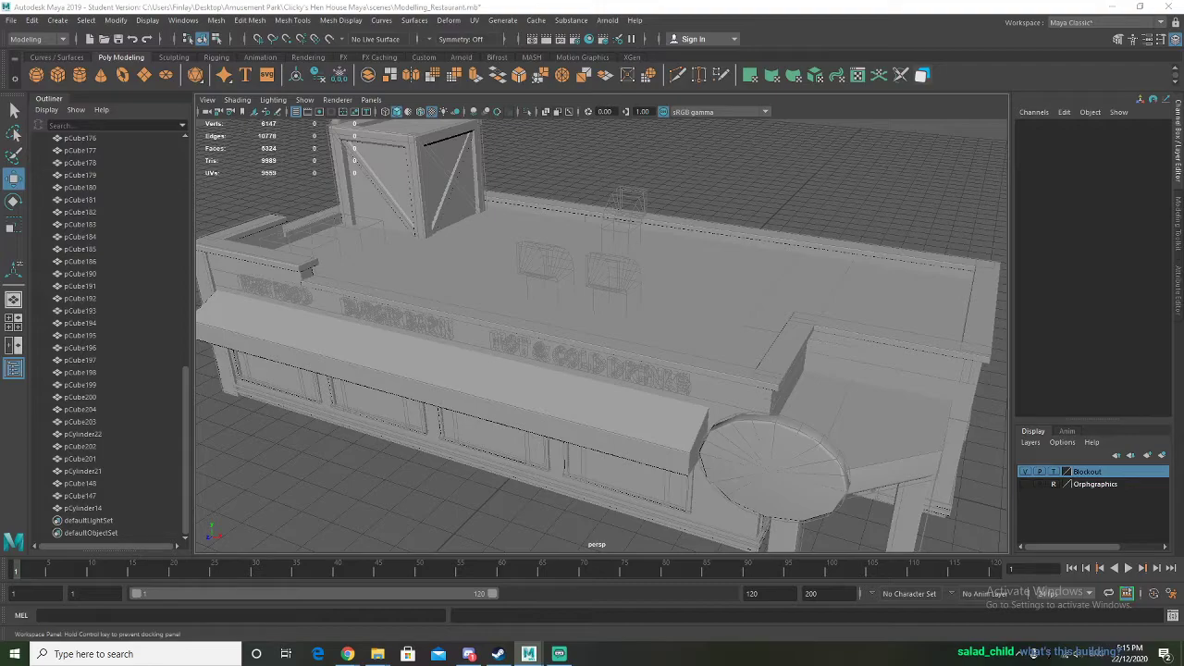
pyautogui.keyDown('alt'); pyautogui.moveTo(349, 309); pyautogui.dragTo(472, 298); pyautogui.keyUp('alt')
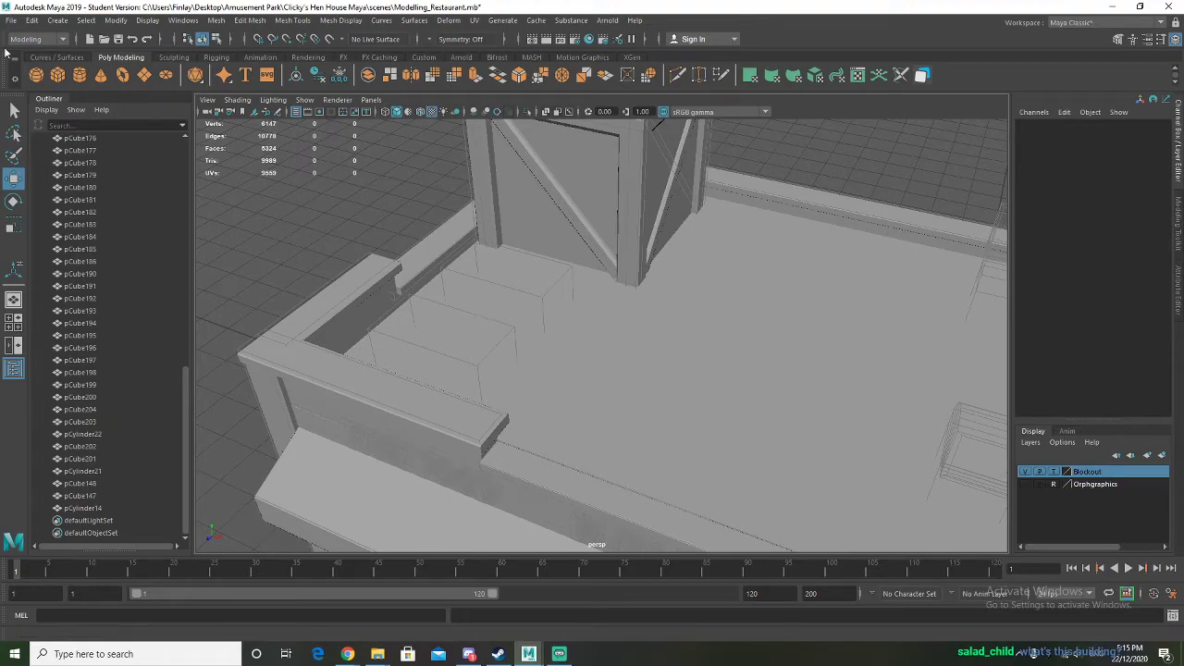
pyautogui.keyDown('shift'); pyautogui.moveTo(462, 345); pyautogui.dragTo(468, 396, button='right'); pyautogui.keyUp('shift')
pyautogui.scroll(-5, 585, 396)
pyautogui.moveTo(751, 418); pyautogui.dragTo(576, 317)
pyautogui.press('r')
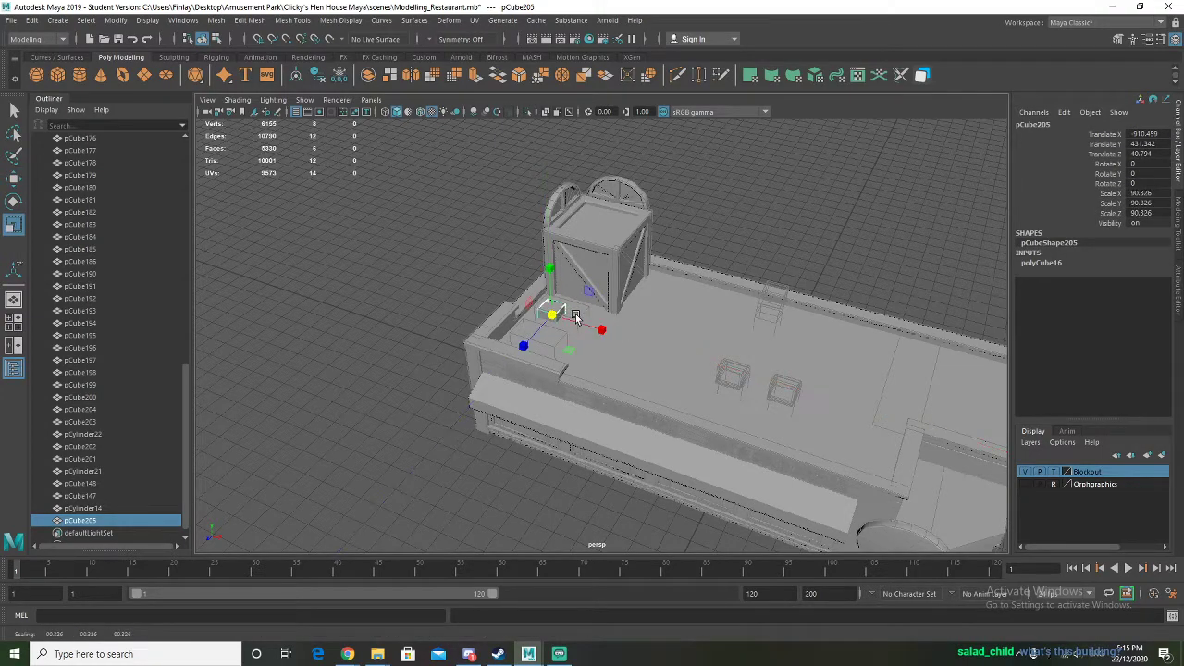
pyautogui.press('f')
pyautogui.keyDown('alt'); pyautogui.moveTo(470, 334); pyautogui.dragTo(560, 314); pyautogui.keyUp('alt')
pyautogui.scroll(-3, 635, 341)
# Align pCube205 with the end of the blockout box beside the tower, at about Translate X -907.5, Y 437.8
pyautogui.press('w')
pyautogui.click(528, 310)
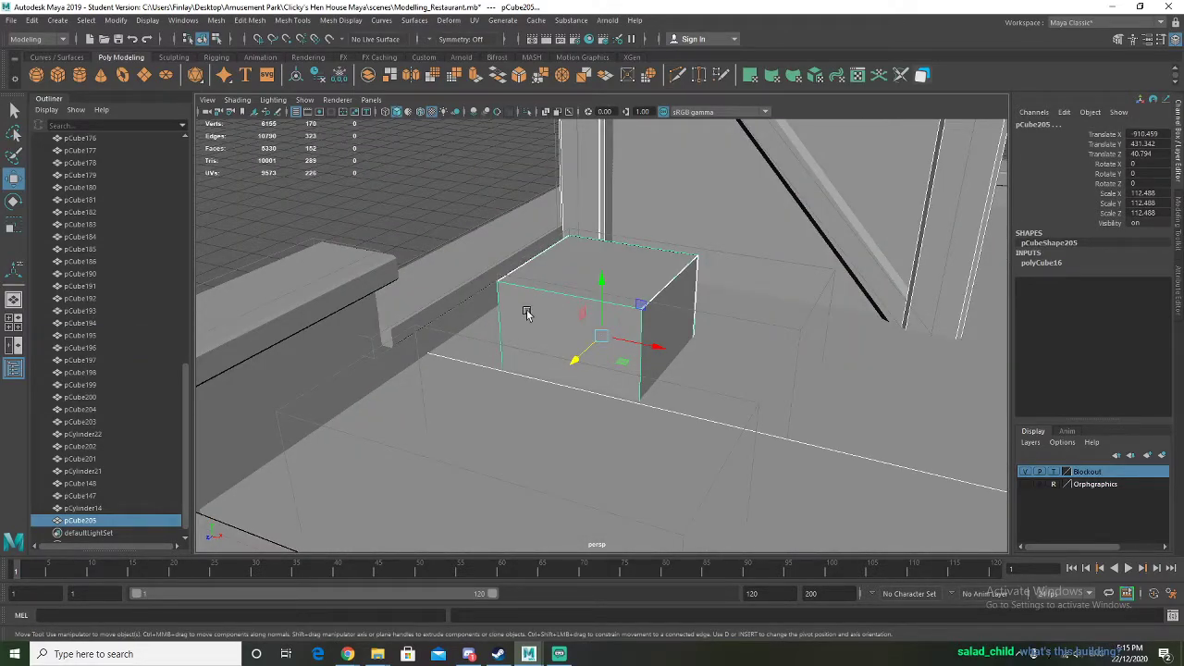
pyautogui.moveTo(644, 347); pyautogui.dragTo(643, 348)
pyautogui.moveTo(600, 291); pyautogui.dragTo(600, 282)
pyautogui.moveTo(645, 337); pyautogui.dragTo(650, 335)
# Pull pCube205's end face outward to stretch the cube to the length of the blockout box
pyautogui.rightClick(671, 313)
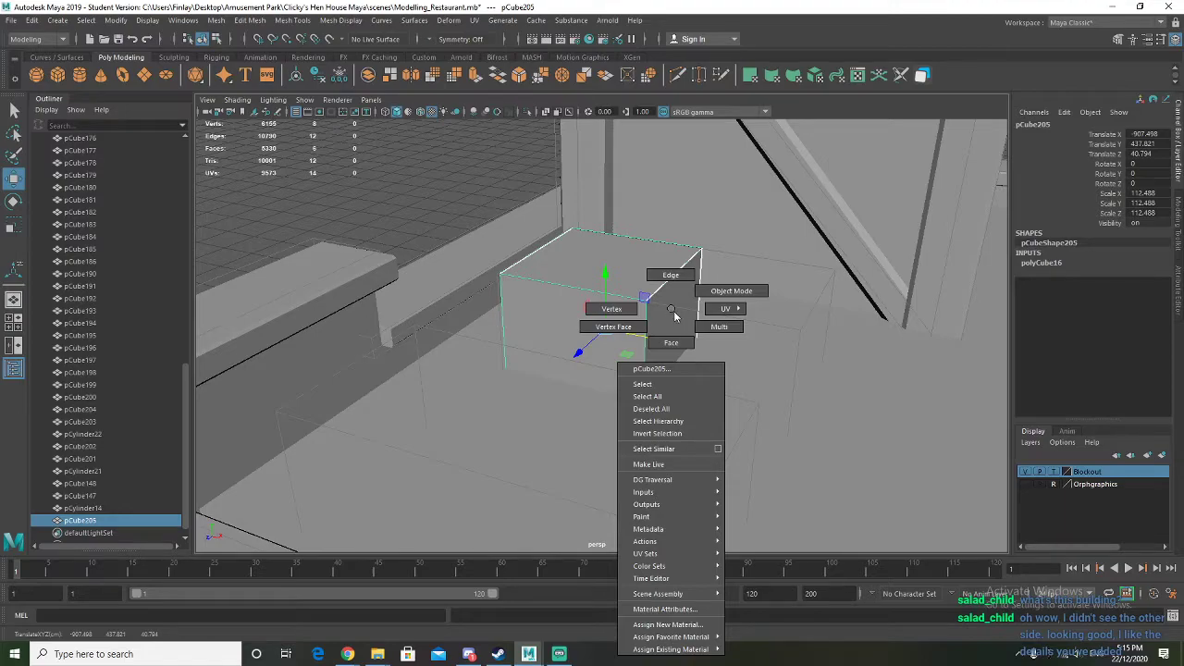
pyautogui.click(671, 342)
pyautogui.click(681, 326)
pyautogui.moveTo(690, 330); pyautogui.dragTo(855, 378)
pyautogui.keyDown('alt'); pyautogui.moveTo(657, 338); pyautogui.dragTo(624, 358); pyautogui.keyUp('alt')
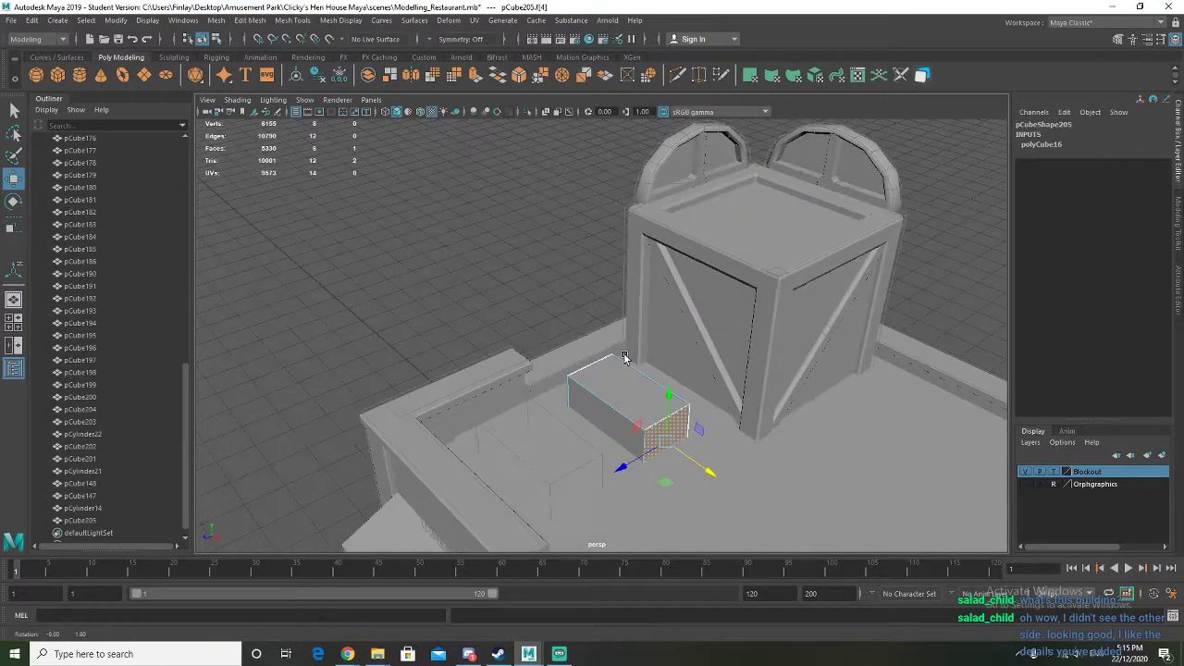
# Return to object mode and select the stretched roof box pCube205
pyautogui.moveTo(679, 157); pyautogui.dragTo(721, 139, button='right')
pyautogui.click(681, 158)
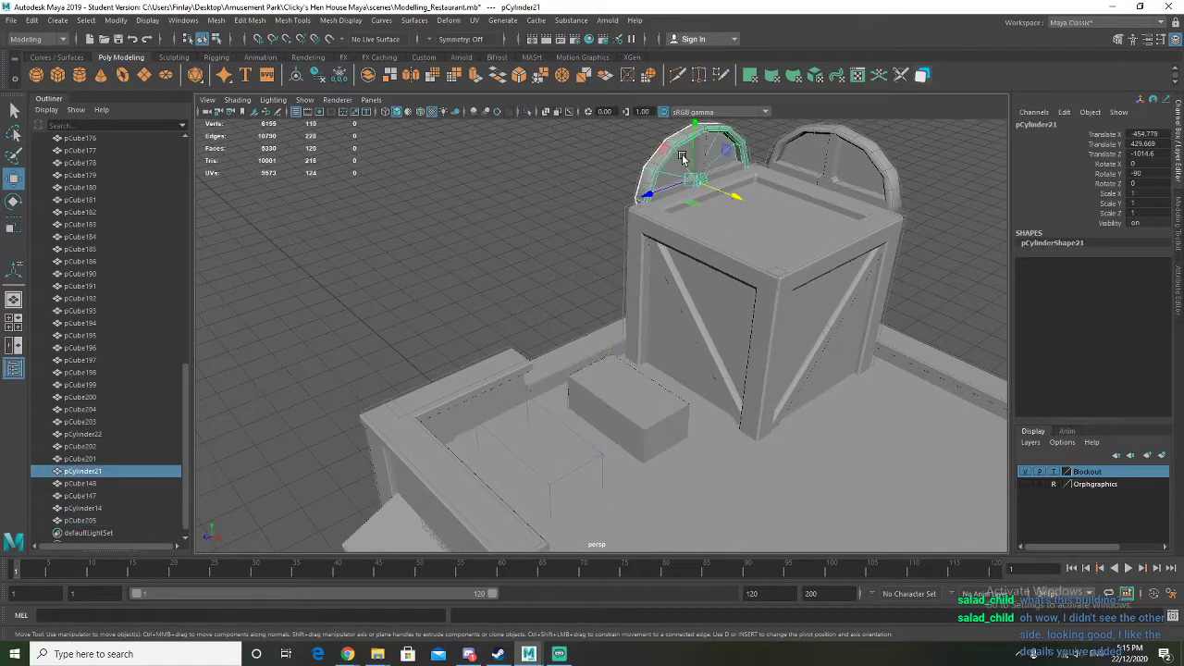
pyautogui.keyDown('alt'); pyautogui.moveTo(629, 382); pyautogui.dragTo(580, 329, button='middle'); pyautogui.keyUp('alt')
pyautogui.scroll(2, 581, 355)
pyautogui.click(558, 339)
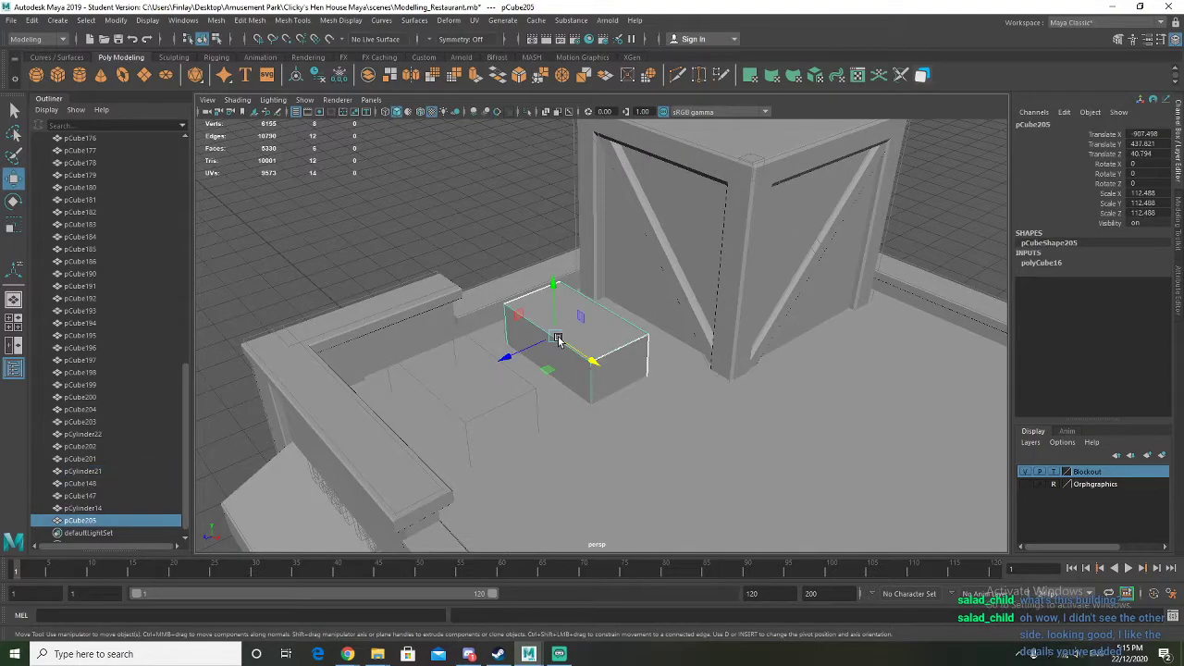
# Isolate pCube205 to reach its underside, delete the bottom face, and show the whole scene again
pyautogui.scroll(3, 558, 340)
pyautogui.moveTo(509, 316); pyautogui.dragTo(511, 358, button='right')
pyautogui.hotkey('ctrl', '1')
pyautogui.click(509, 346)
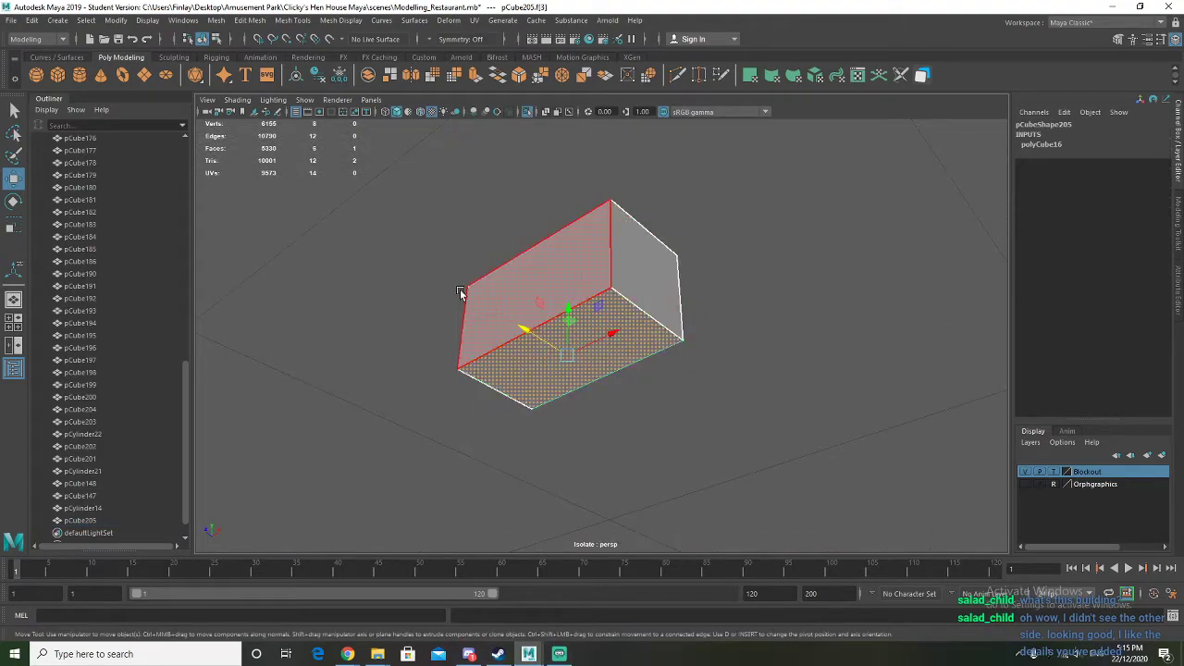
pyautogui.keyDown('alt'); pyautogui.moveTo(460, 290); pyautogui.dragTo(465, 347); pyautogui.keyUp('alt')
pyautogui.hotkey('ctrl', '1')
pyautogui.moveTo(560, 335); pyautogui.dragTo(518, 323)
pyautogui.press('Delete')
# Bevel the edges of the roof box pCube205 with a Fraction of 0.15
pyautogui.moveTo(519, 314); pyautogui.dragTo(500, 297, button='right')
pyautogui.click(518, 75)
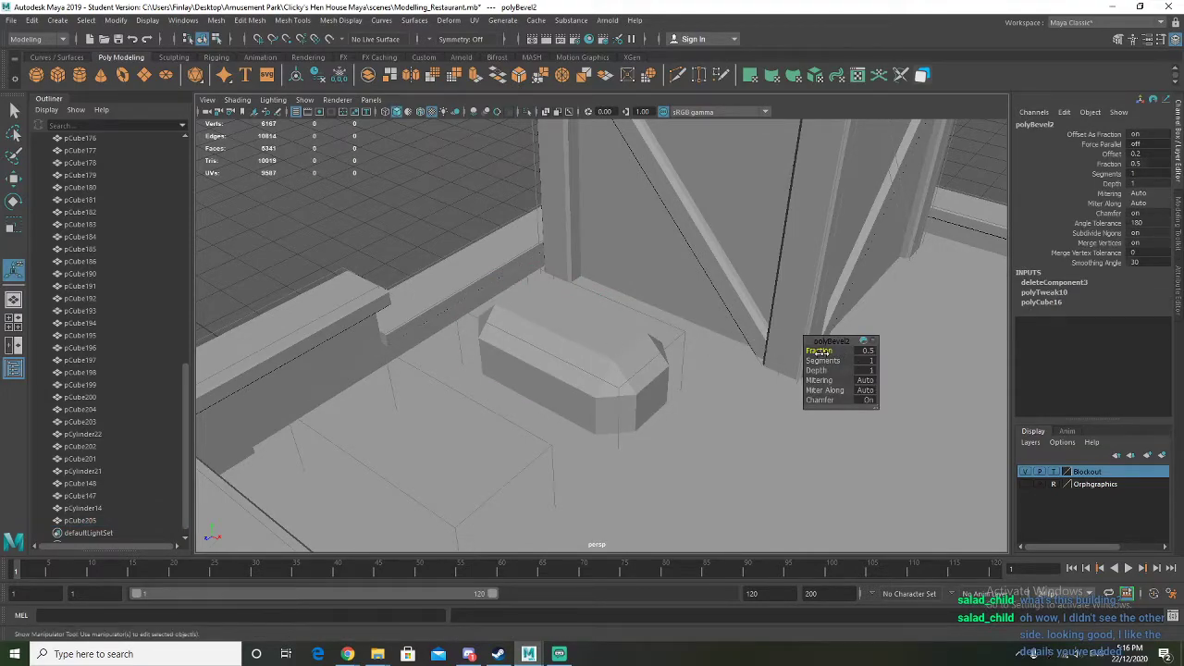
pyautogui.moveTo(819, 350)
pyautogui.mouseDown()
pyautogui.moveTo(807, 351)
pyautogui.moveTo(818, 352)
pyautogui.mouseUp()
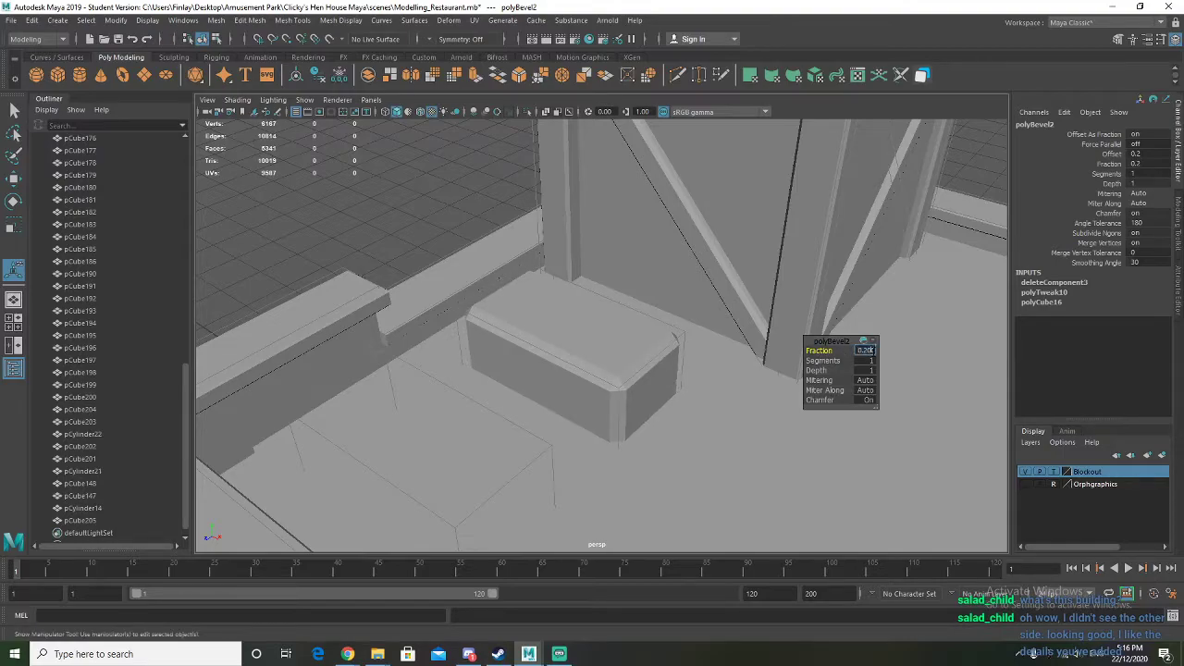
pyautogui.write('0.0')
pyautogui.press('BackSpace')
pyautogui.write('15')
pyautogui.press('Return')
pyautogui.keyDown('alt'); pyautogui.moveTo(727, 387); pyautogui.dragTo(800, 350); pyautogui.keyUp('alt')
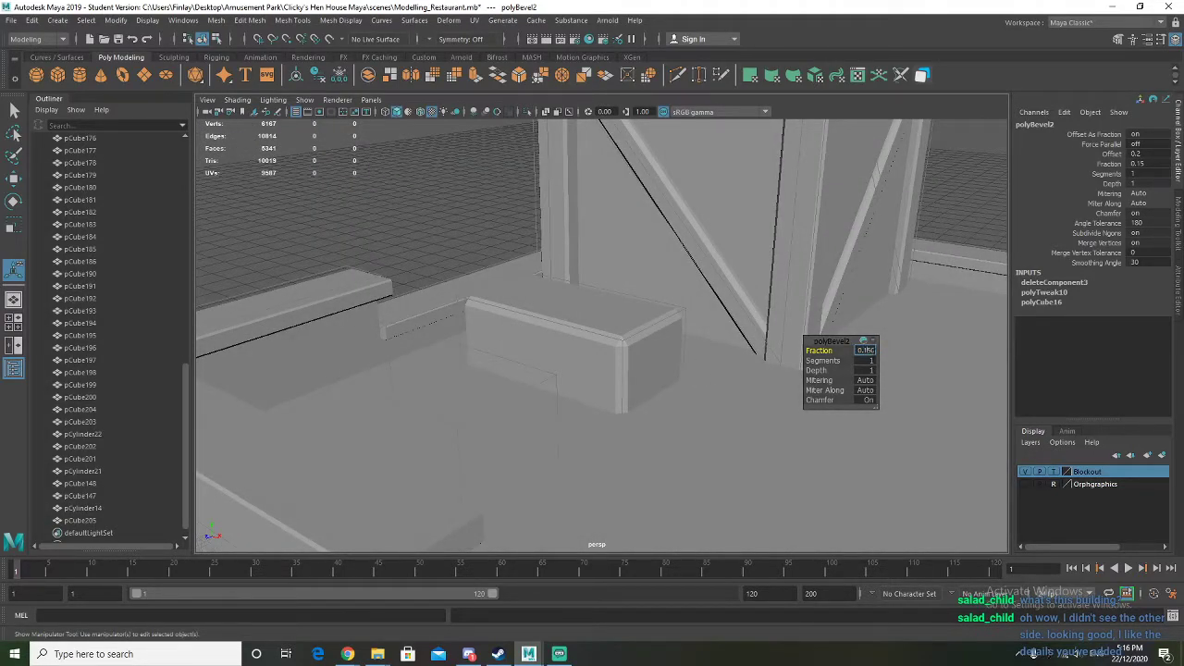
pyautogui.press('Return')
# Duplicate the sign ring pCylinder21 on the tower and slide the copy out along Z, clear of the tower
pyautogui.click(506, 222)
pyautogui.keyDown('alt'); pyautogui.moveTo(531, 314); pyautogui.dragTo(442, 231); pyautogui.keyUp('alt')
pyautogui.scroll(-3, 589, 316)
pyautogui.click(421, 187)
pyautogui.moveTo(559, 305)
pyautogui.keyDown('alt'); pyautogui.mouseDown()
pyautogui.moveTo(539, 317)
pyautogui.moveTo(553, 313)
pyautogui.mouseUp(); pyautogui.keyUp('alt')
pyautogui.scroll(-3, 539, 317)
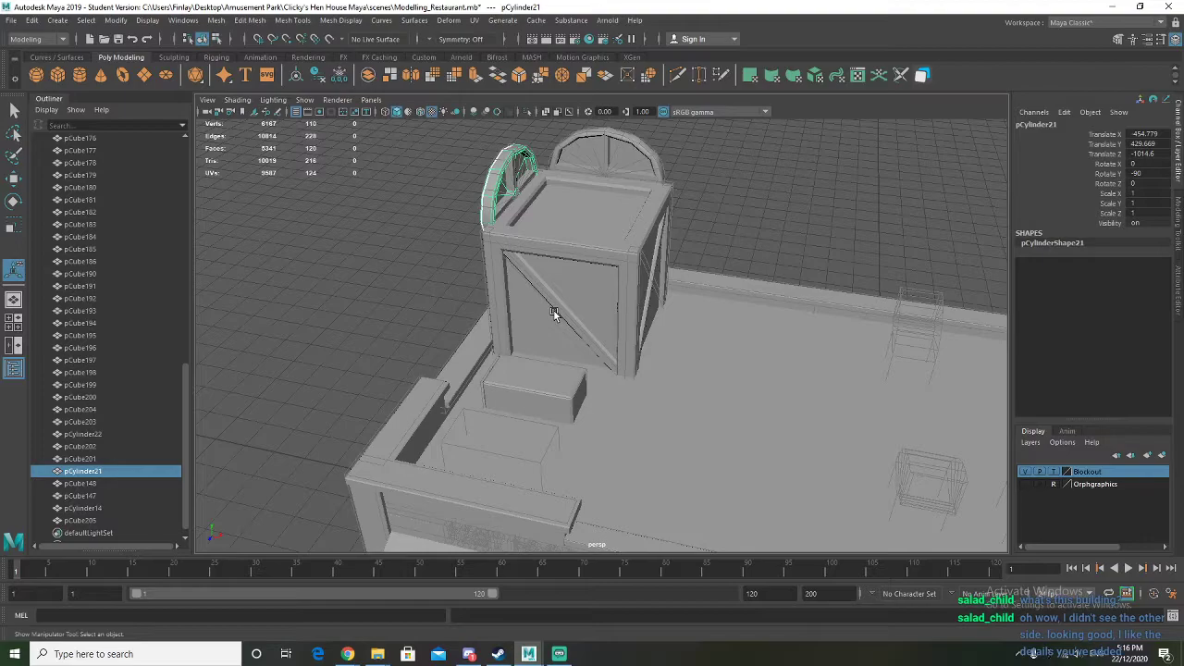
pyautogui.hotkey('ctrl', 'd')
pyautogui.press('w')
pyautogui.moveTo(487, 219); pyautogui.dragTo(411, 309)
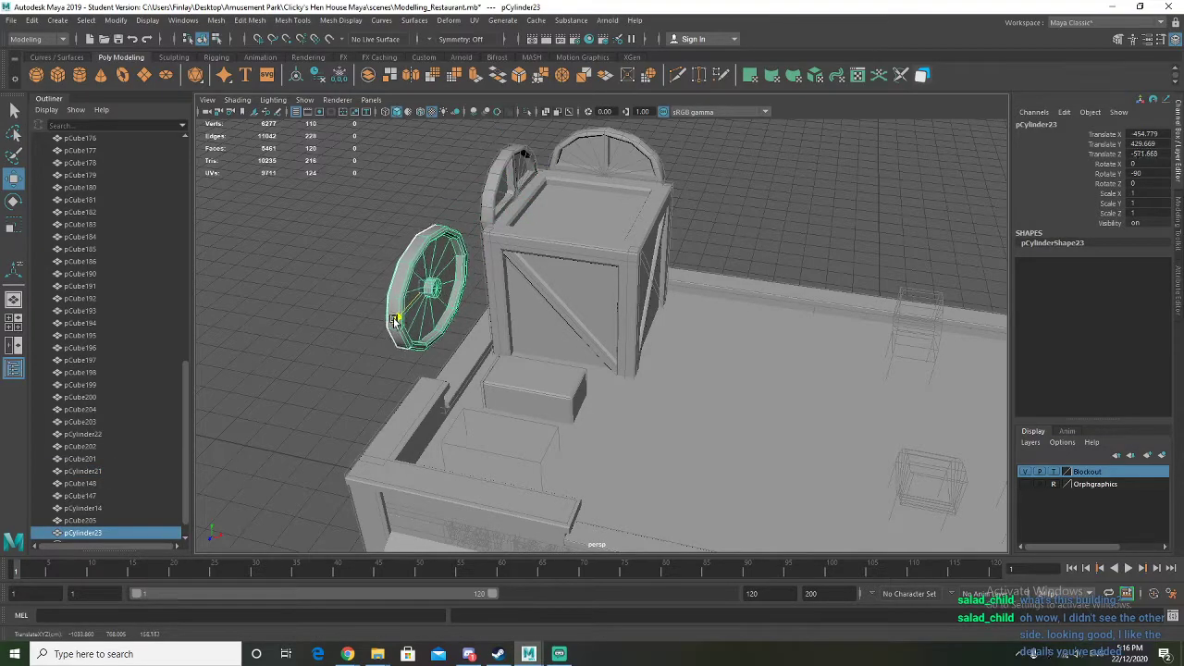
# Lay the copied ring pCylinder23 flat with Rotate X 90 and move it over the bevelled roof box
pyautogui.press('e')
pyautogui.moveTo(467, 280); pyautogui.dragTo(437, 387)
pyautogui.press('w')
pyautogui.moveTo(416, 430); pyautogui.dragTo(467, 381)
# Scale pCylinder23 to about 1.28 in Y, checking its round outline in the top view
pyautogui.press('r')
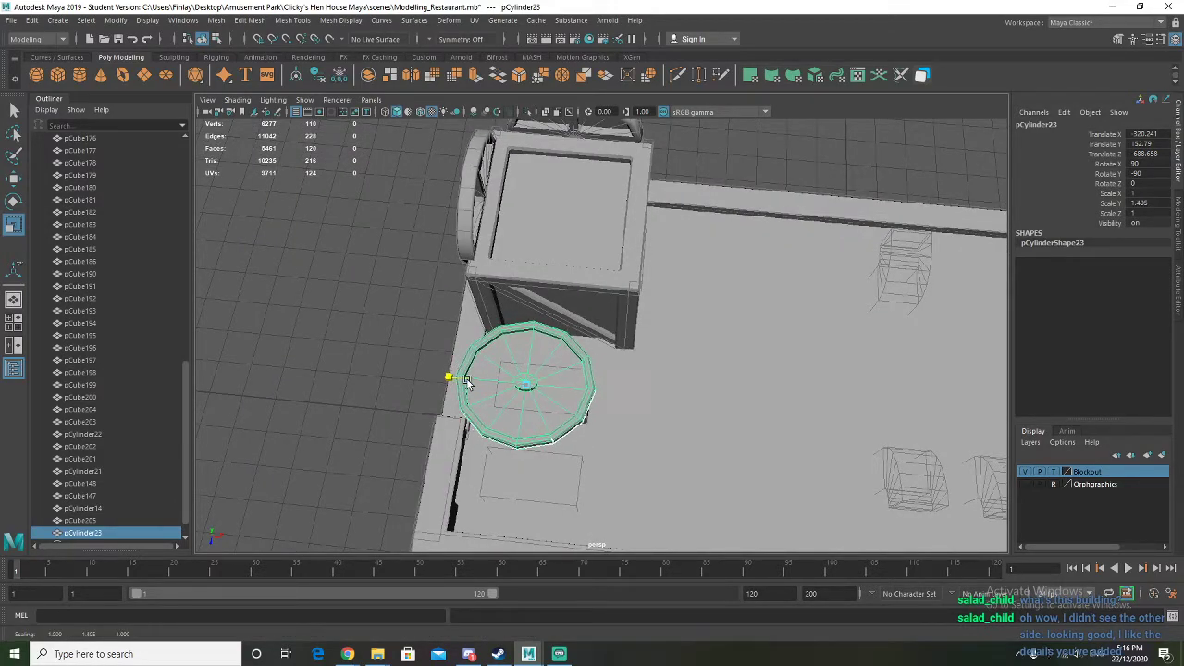
pyautogui.press('space')
pyautogui.scroll(-6, 744, 278)
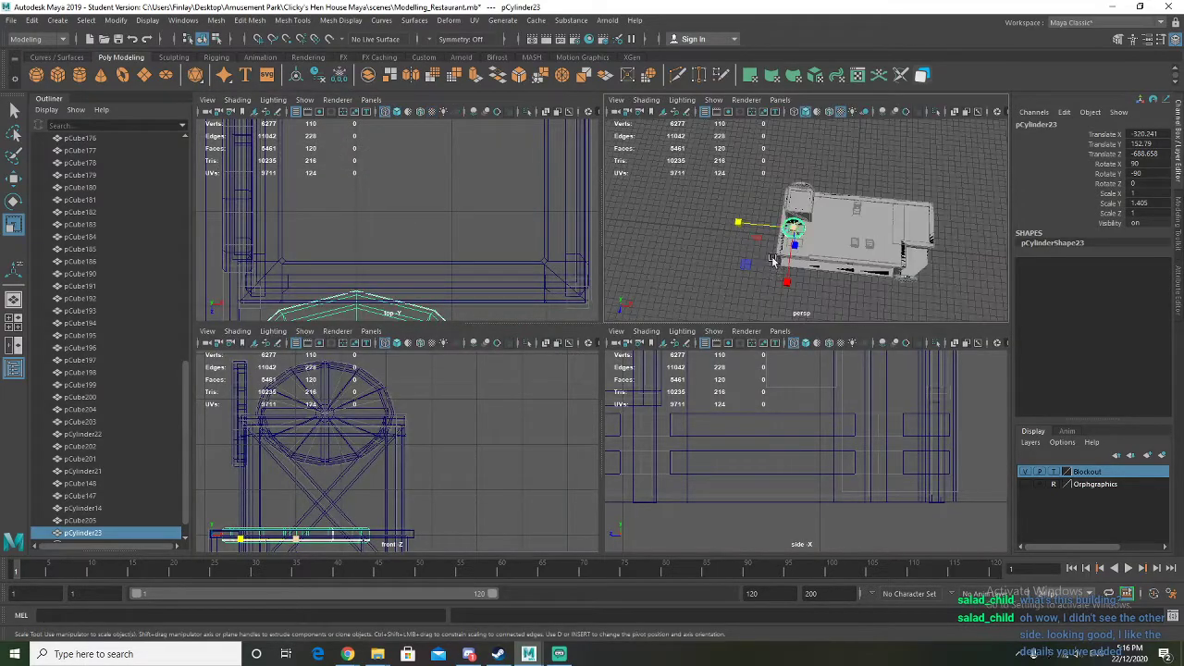
pyautogui.scroll(-3, 401, 296)
pyautogui.keyDown('alt'); pyautogui.moveTo(415, 294); pyautogui.dragTo(426, 191, button='middle'); pyautogui.keyUp('alt')
pyautogui.keyDown('alt'); pyautogui.moveTo(424, 224); pyautogui.dragTo(427, 189, button='middle'); pyautogui.keyUp('alt')
pyautogui.moveTo(332, 220); pyautogui.dragTo(341, 221)
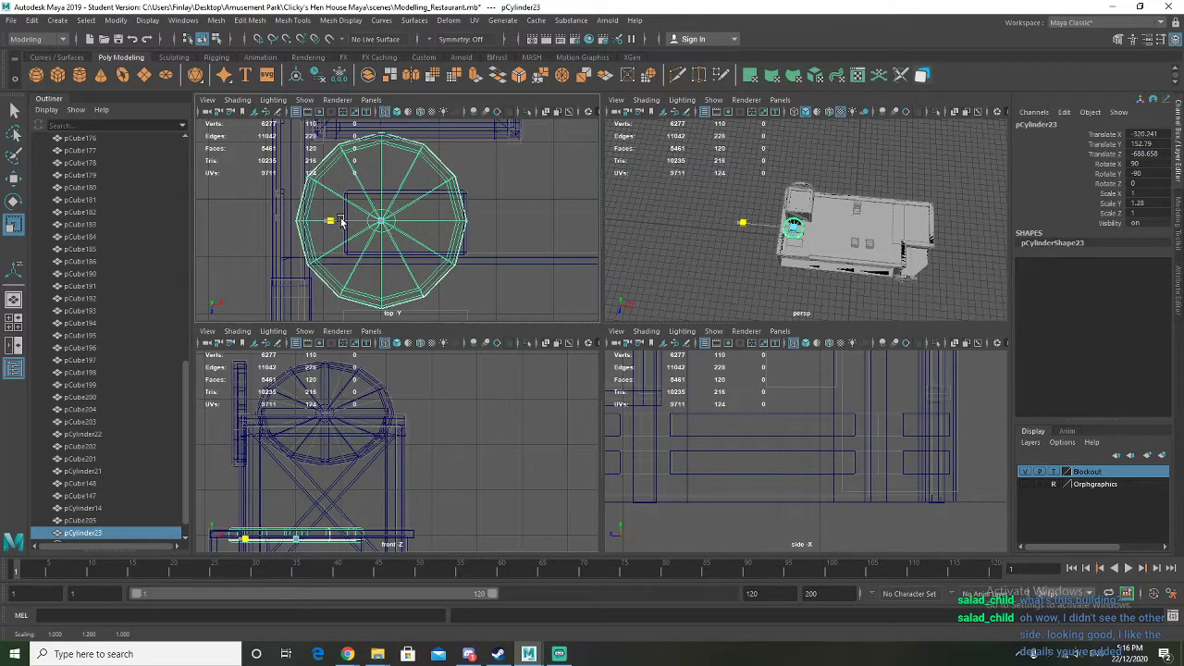
# Move pCylinder23 off the building to open space at about Translate X -723, Z -725, and inspect its hub
pyautogui.scroll(-1, 356, 240)
pyautogui.scroll(2, 366, 244)
pyautogui.press('w')
pyautogui.keyDown('alt'); pyautogui.moveTo(419, 237); pyautogui.dragTo(468, 255, button='middle'); pyautogui.keyUp('alt')
pyautogui.scroll(-2, 467, 256)
pyautogui.moveTo(499, 257); pyautogui.dragTo(315, 259)
pyautogui.keyDown('alt'); pyautogui.moveTo(336, 267); pyautogui.dragTo(384, 280, button='middle'); pyautogui.keyUp('alt')
pyautogui.moveTo(312, 297); pyautogui.dragTo(311, 280)
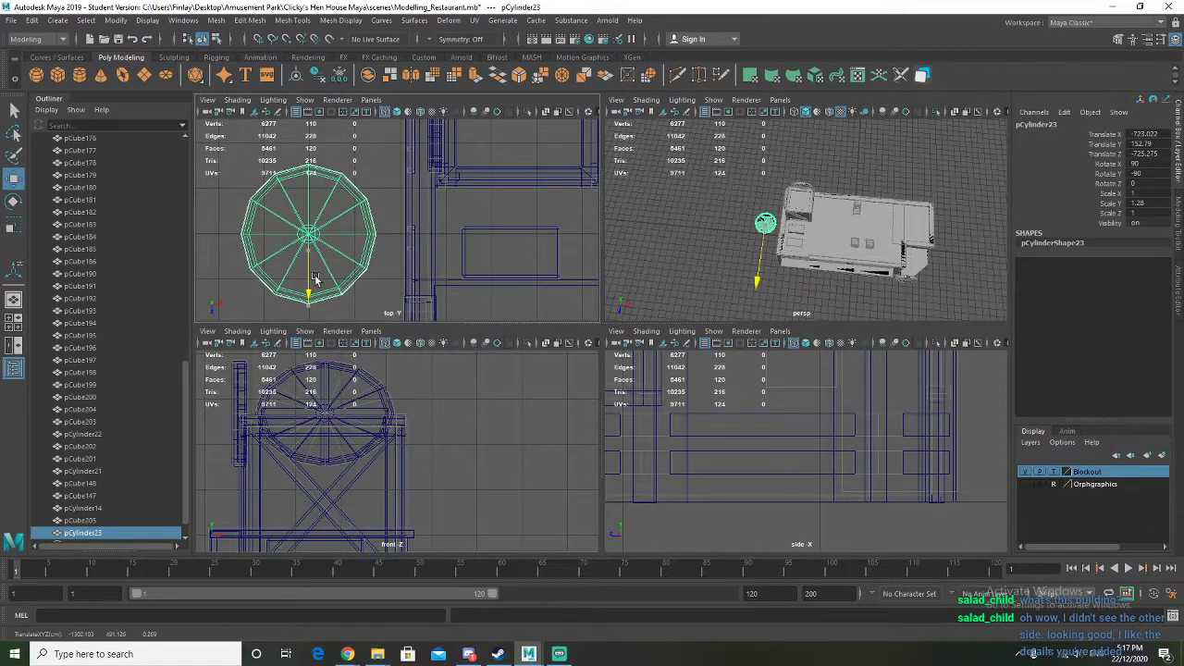
pyautogui.scroll(5, 305, 260)
pyautogui.keyDown('alt'); pyautogui.moveTo(258, 258); pyautogui.dragTo(552, 212, button='middle'); pyautogui.keyUp('alt')
pyautogui.keyDown('alt'); pyautogui.moveTo(357, 237); pyautogui.dragTo(498, 238, button='middle'); pyautogui.keyUp('alt')
pyautogui.scroll(3, 385, 250)
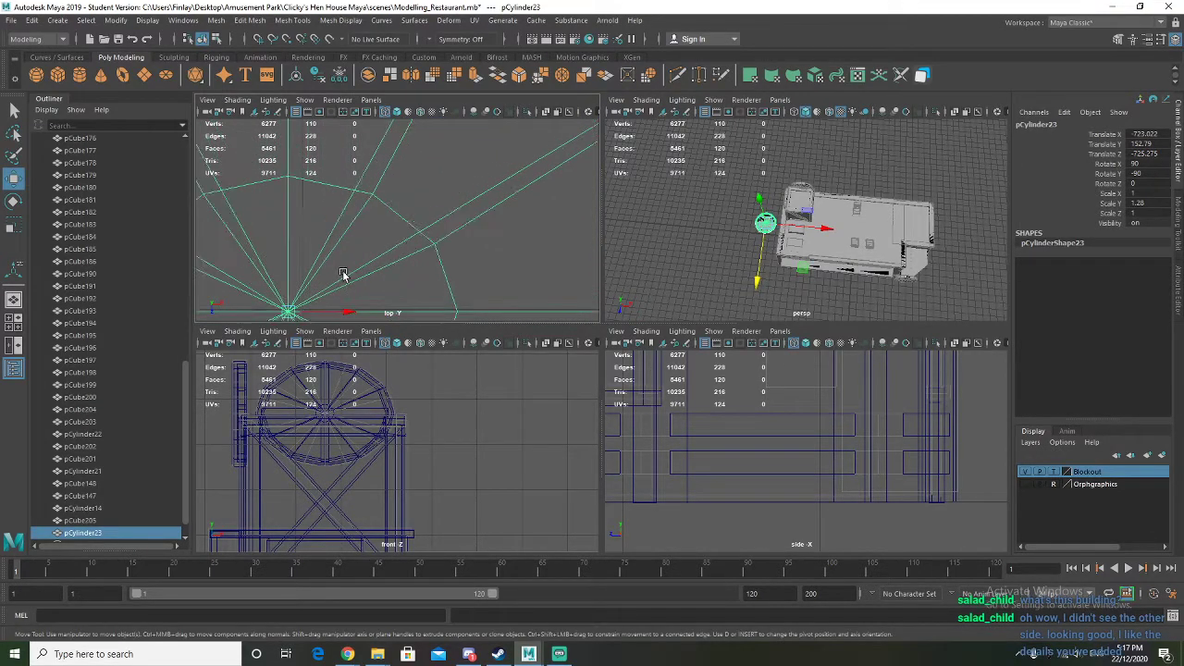
# Move pCylinder23 slightly to about Translate X -720.9 and Z -725.6 and check its outline in the top view
pyautogui.moveTo(387, 251); pyautogui.dragTo(397, 259)
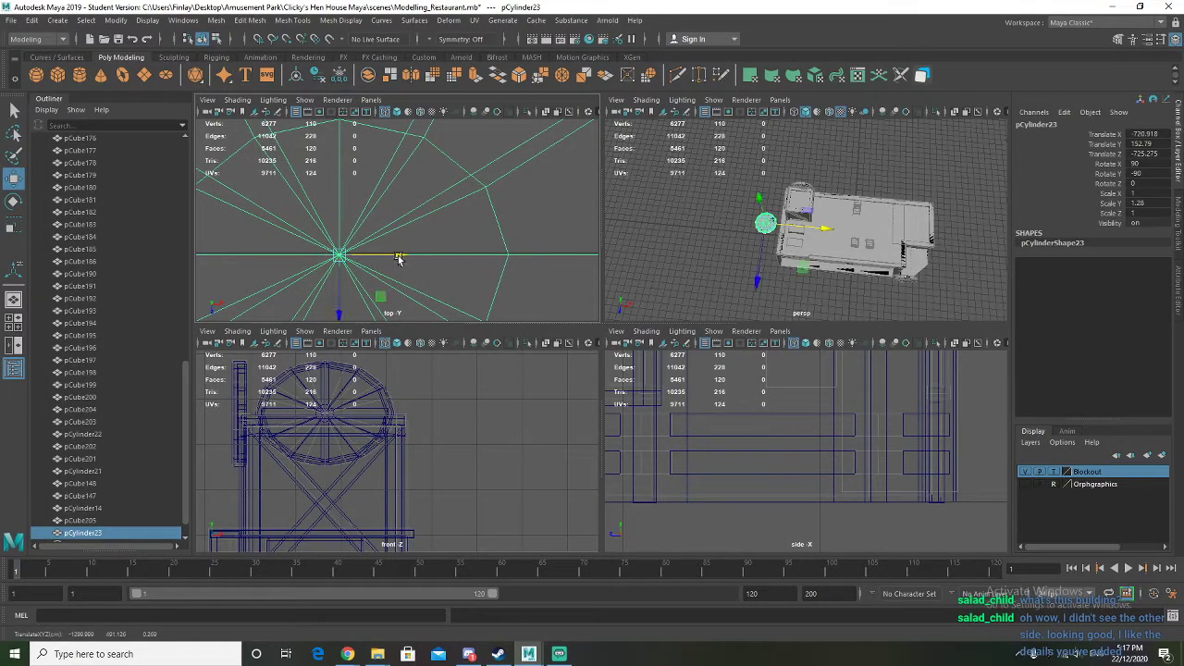
pyautogui.moveTo(337, 313); pyautogui.dragTo(340, 310)
pyautogui.scroll(-5, 429, 260)
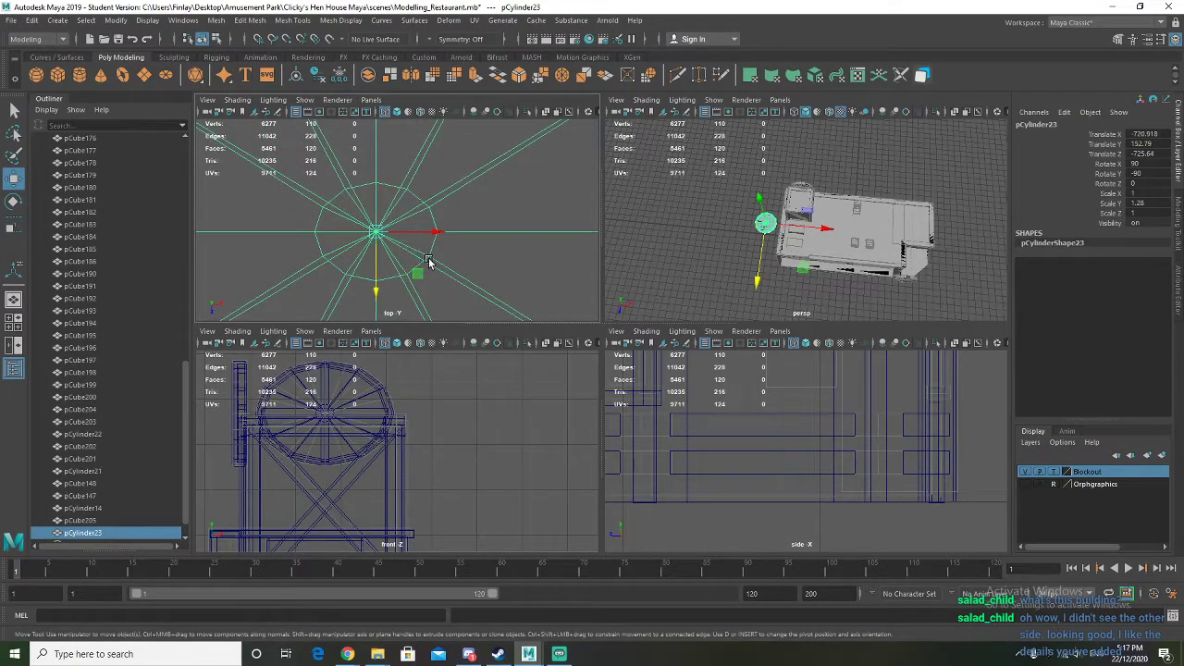
pyautogui.keyDown('alt'); pyautogui.moveTo(432, 262); pyautogui.dragTo(475, 258, button='middle'); pyautogui.keyUp('alt')
pyautogui.scroll(-2, 437, 296)
pyautogui.scroll(-2, 477, 270)
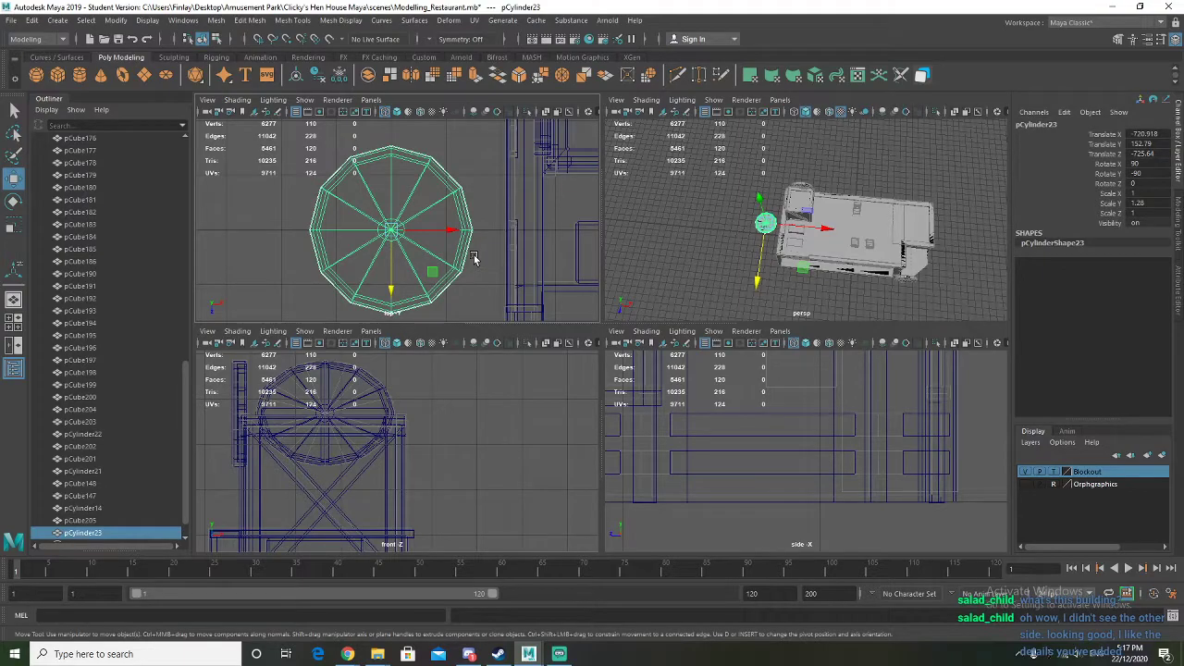
# Scale pCylinder23 along its Y axis to about 1.308
pyautogui.press('r')
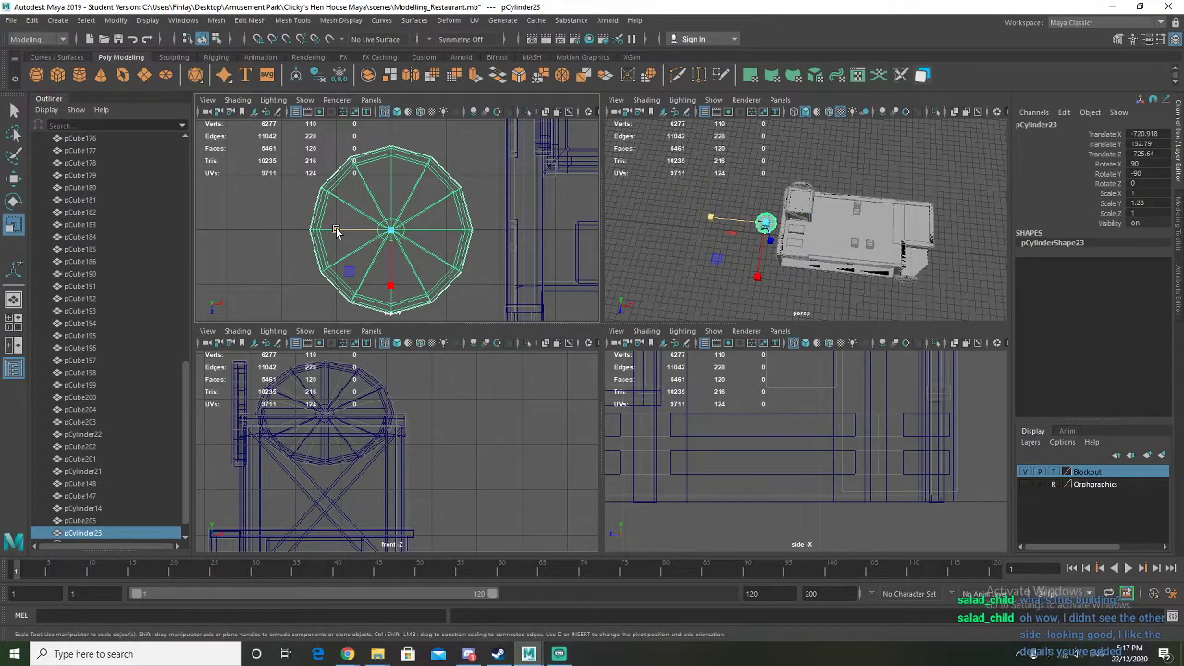
pyautogui.moveTo(336, 229); pyautogui.dragTo(334, 232)
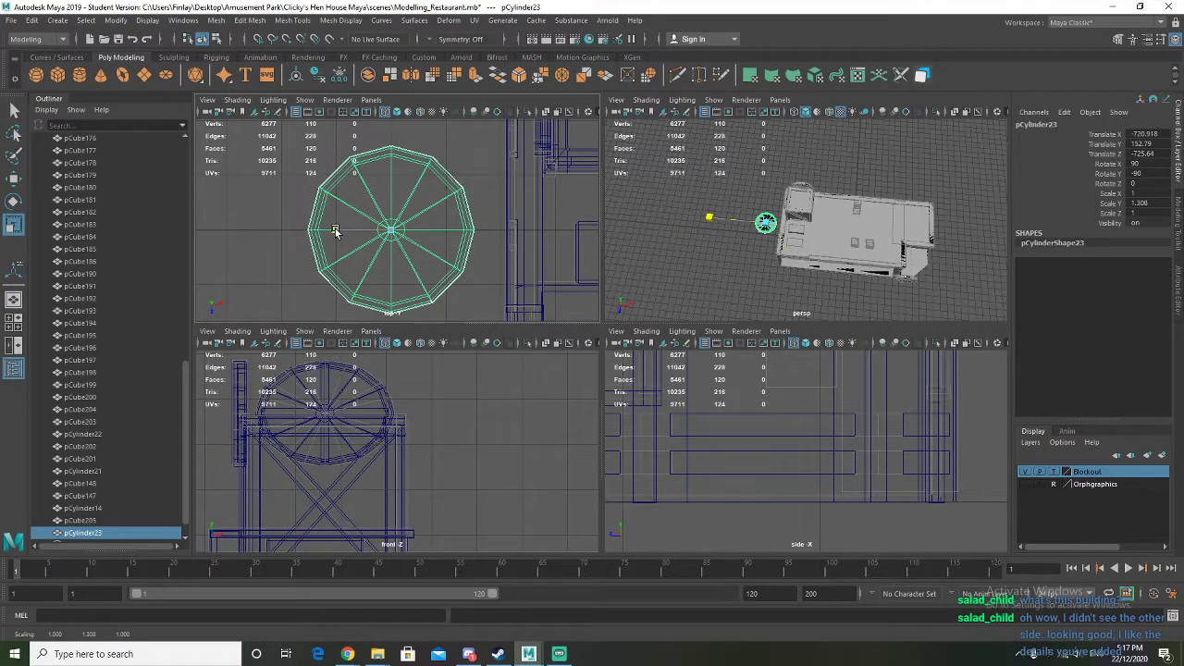
pyautogui.moveTo(369, 213); pyautogui.dragTo(426, 196, button='right')
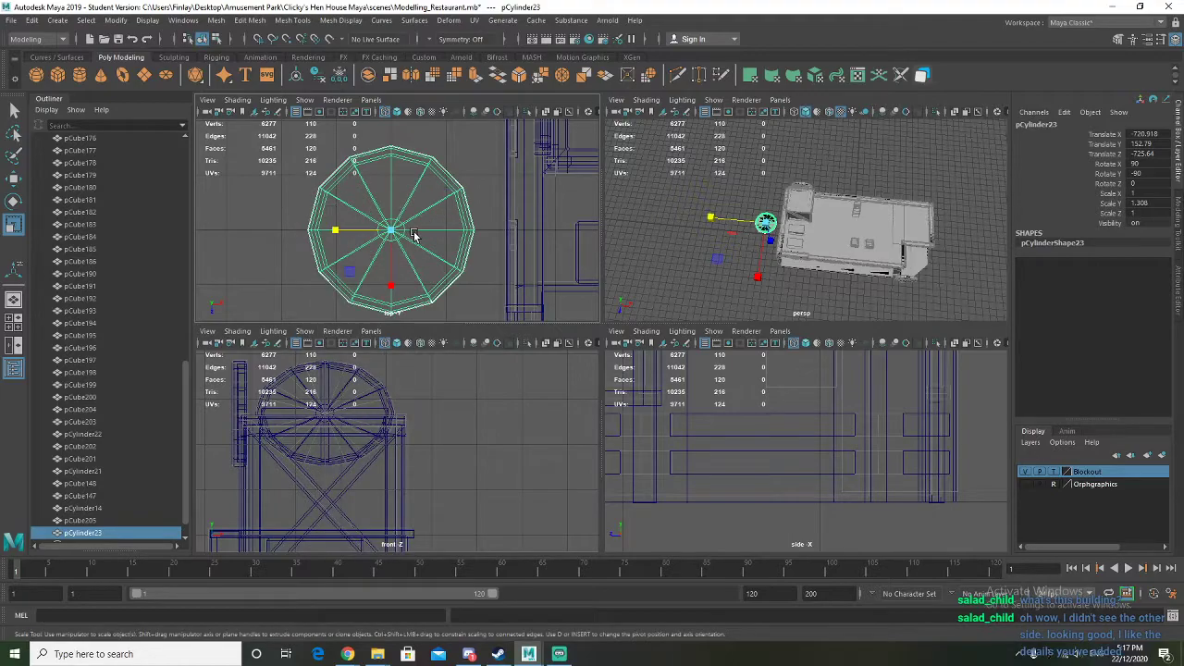
pyautogui.click(416, 239)
# Select the wheel's hub vertices and scale them along Y to about 0.75 to round the hub
pyautogui.keyDown('alt'); pyautogui.moveTo(871, 242); pyautogui.dragTo(793, 239); pyautogui.keyUp('alt')
pyautogui.click(760, 223)
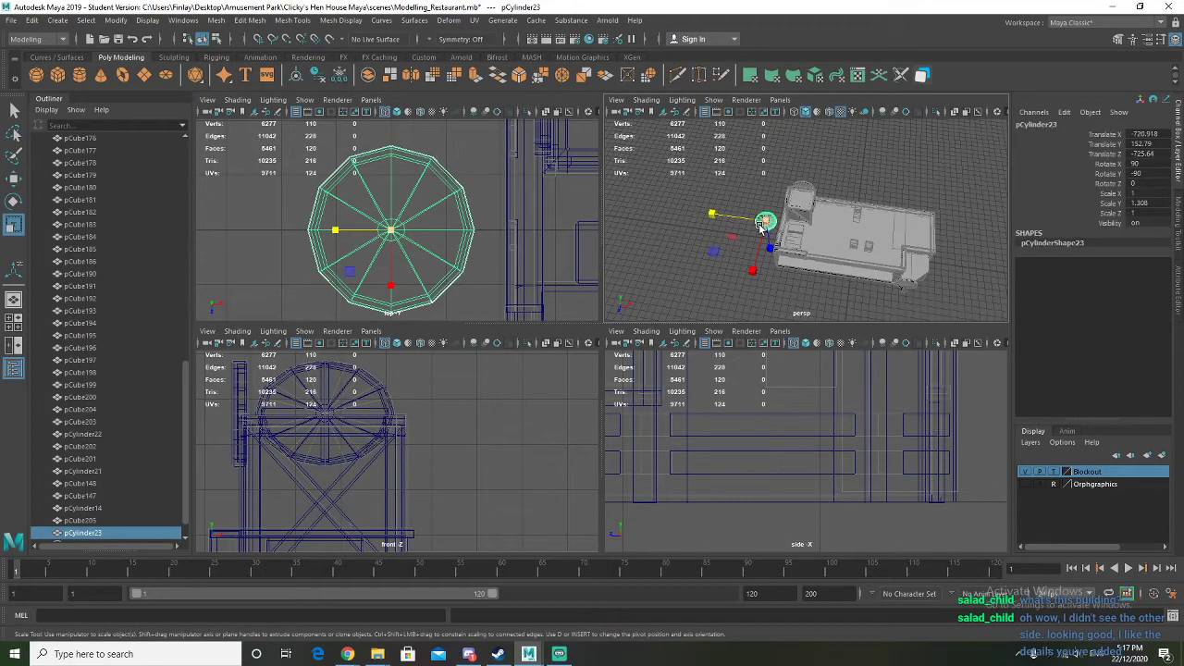
pyautogui.press('f')
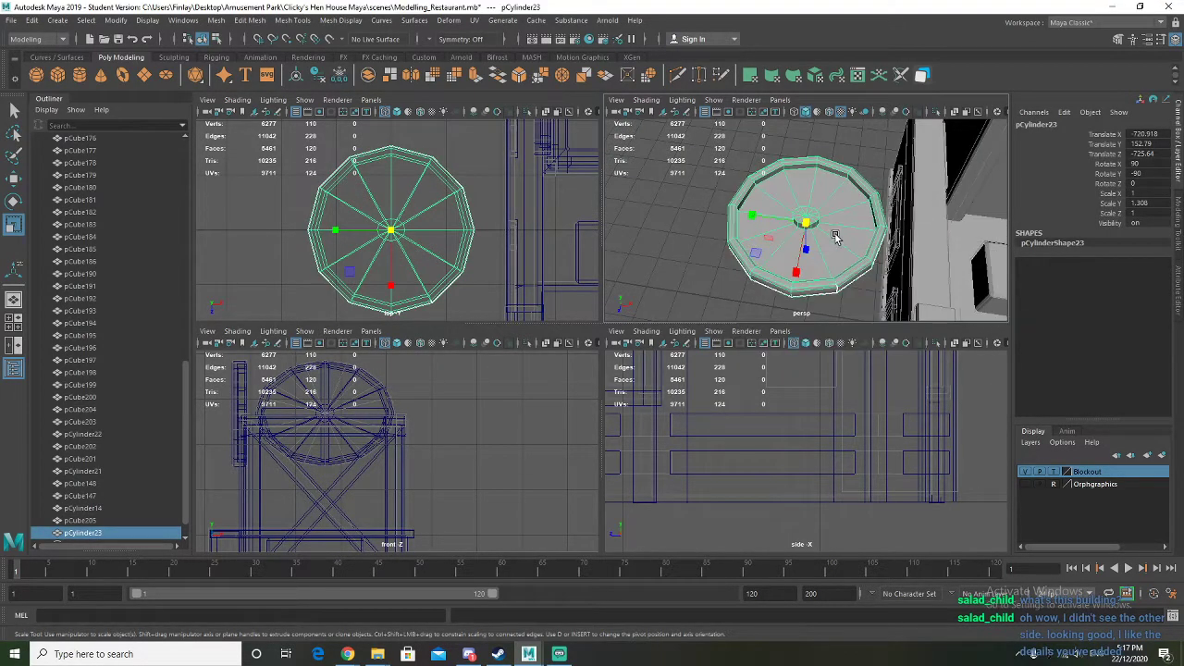
pyautogui.press('space')
pyautogui.keyDown('alt'); pyautogui.moveTo(835, 237); pyautogui.dragTo(765, 308); pyautogui.keyUp('alt')
pyautogui.moveTo(555, 294); pyautogui.dragTo(555, 322, button='right')
pyautogui.moveTo(560, 304)
pyautogui.keyDown('alt'); pyautogui.mouseDown()
pyautogui.moveTo(571, 261)
pyautogui.moveTo(549, 303)
pyautogui.moveTo(553, 323)
pyautogui.moveTo(551, 284)
pyautogui.mouseUp(); pyautogui.keyUp('alt')
pyautogui.click(549, 304)
pyautogui.moveTo(550, 283); pyautogui.dragTo(530, 281, button='right')
pyautogui.keyDown('alt'); pyautogui.moveTo(538, 275); pyautogui.dragTo(597, 333); pyautogui.keyUp('alt')
pyautogui.keyDown('alt'); pyautogui.moveTo(597, 333); pyautogui.dragTo(447, 315); pyautogui.keyUp('alt')
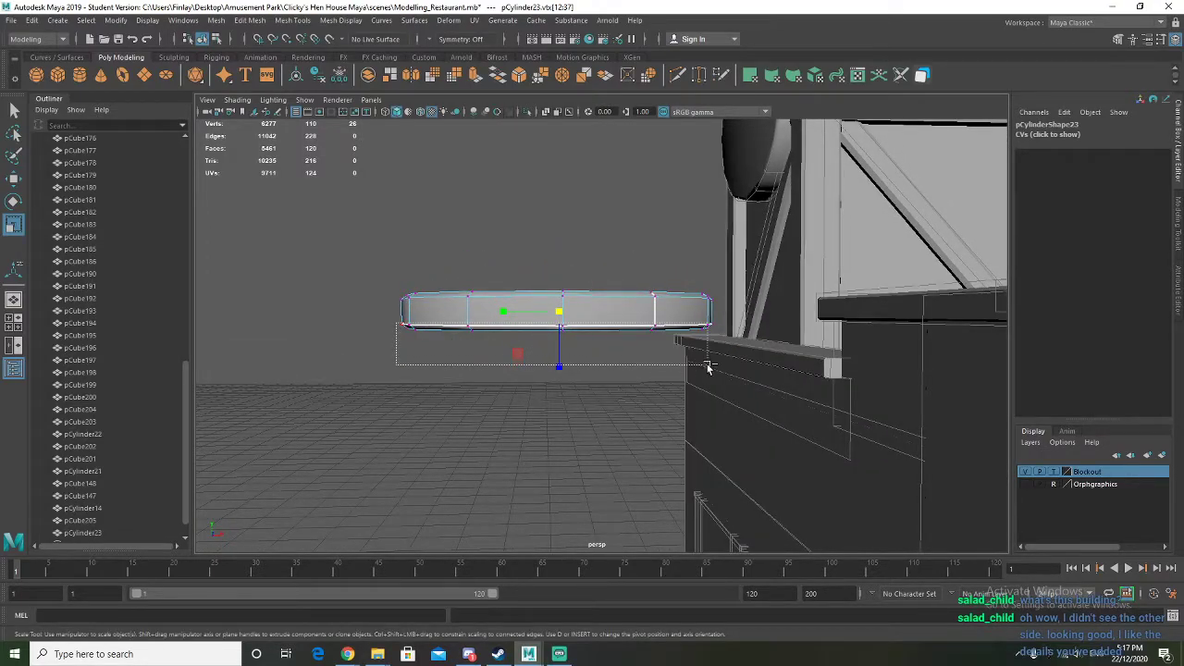
pyautogui.keyDown('alt'); pyautogui.moveTo(650, 357); pyautogui.dragTo(532, 437); pyautogui.keyUp('alt')
pyautogui.press('space')
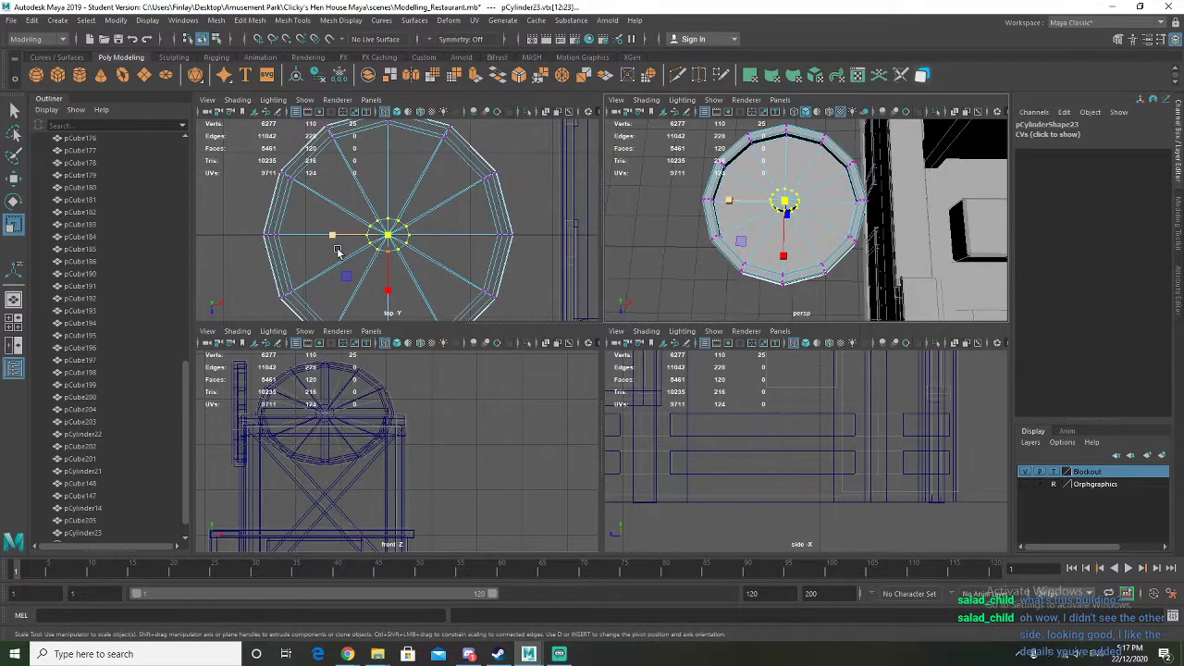
pyautogui.moveTo(336, 234); pyautogui.dragTo(342, 235)
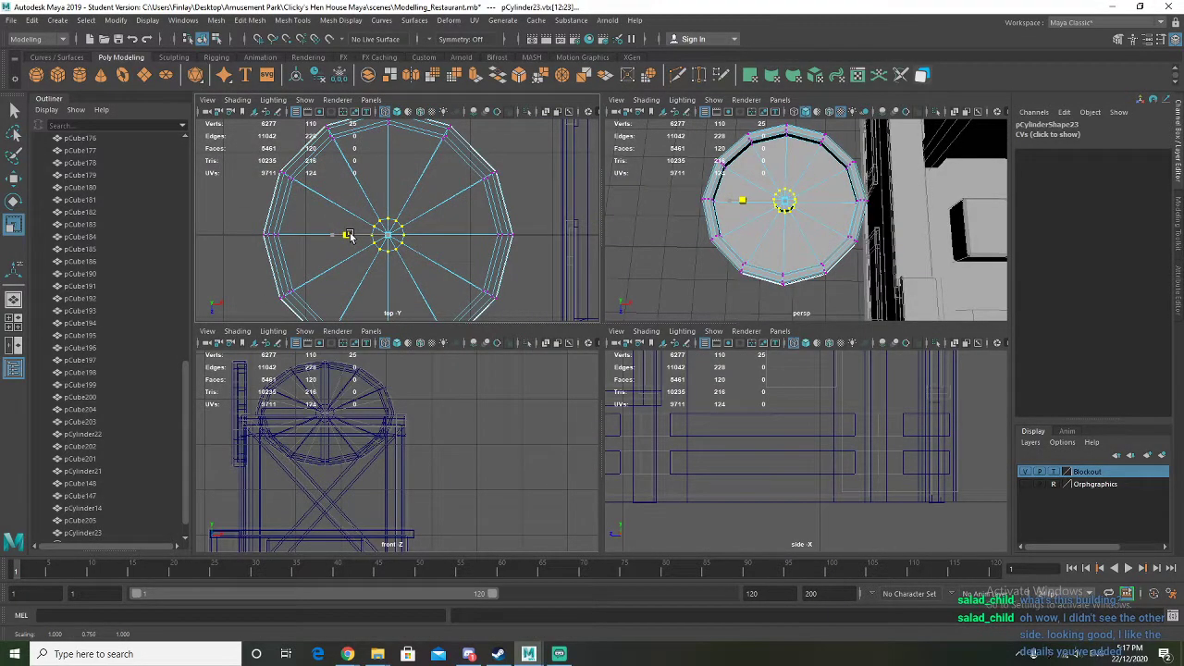
pyautogui.moveTo(377, 226); pyautogui.dragTo(583, 224, button='right')
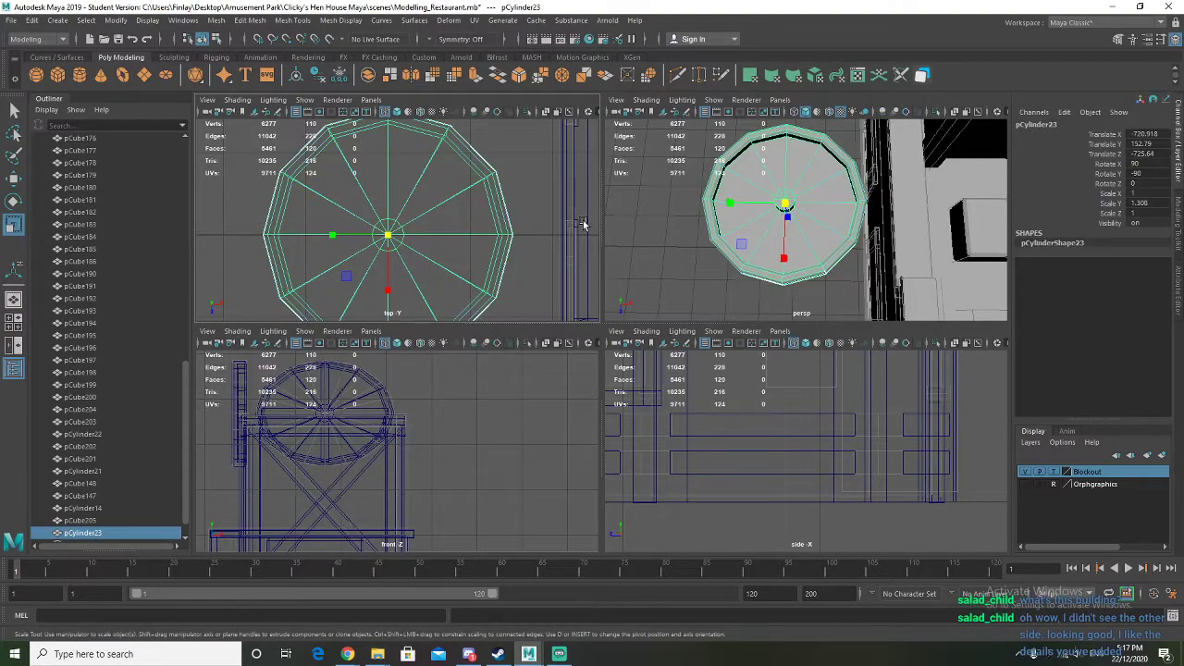
# Move pCylinder23 back from the open space to above the bevelled roof box beside the tower
pyautogui.press('space')
pyautogui.scroll(-5, 772, 227)
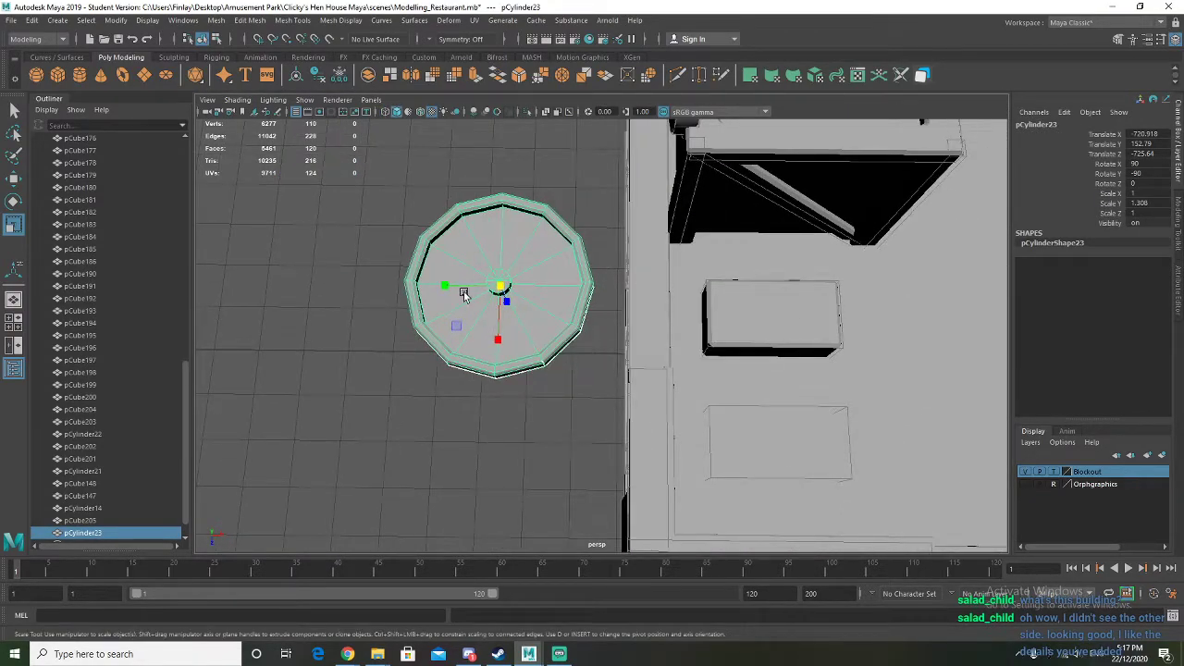
pyautogui.press('w')
pyautogui.moveTo(565, 288); pyautogui.dragTo(655, 290)
pyautogui.press('r')
pyautogui.keyDown('alt'); pyautogui.moveTo(740, 319); pyautogui.dragTo(739, 401); pyautogui.keyUp('alt')
pyautogui.press('w')
pyautogui.press('f')
# Scale pCylinder23 to about 0.258, 0.337, 0.258 and set it on the box at about X -329, Y 156, Z -683
pyautogui.scroll(-4, 603, 388)
pyautogui.keyDown('alt'); pyautogui.moveTo(603, 389); pyautogui.dragTo(688, 391); pyautogui.keyUp('alt')
pyautogui.press('r')
pyautogui.moveTo(603, 340); pyautogui.dragTo(679, 362)
pyautogui.press('w')
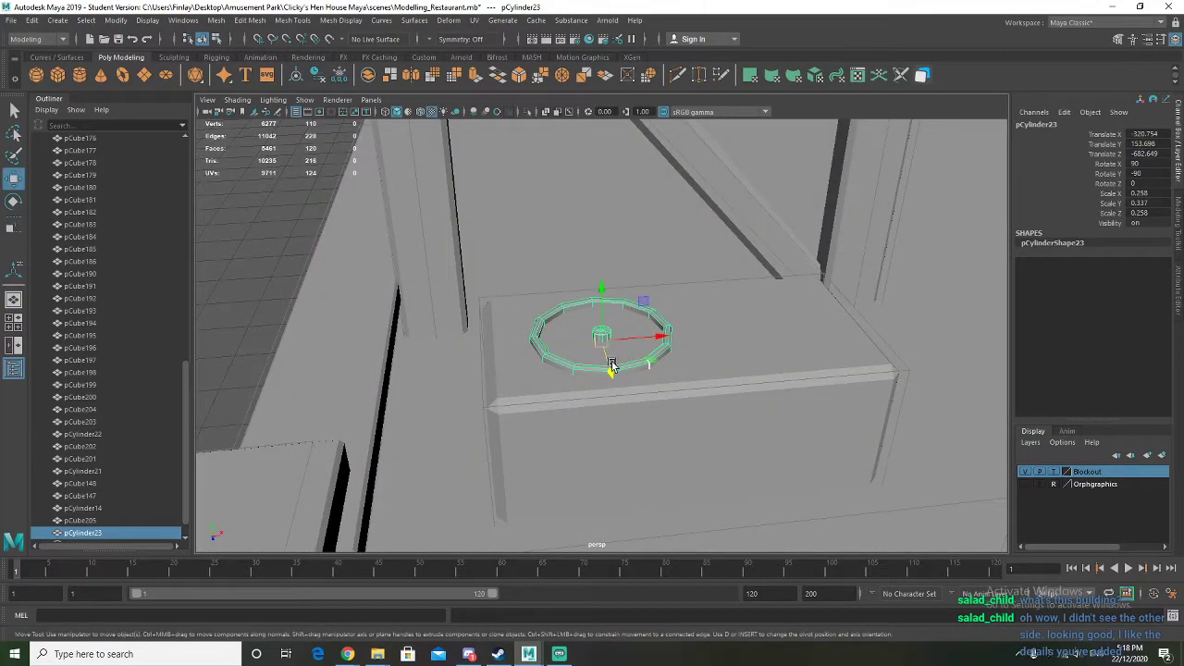
pyautogui.moveTo(606, 312); pyautogui.dragTo(610, 303)
pyautogui.keyDown('alt'); pyautogui.moveTo(672, 349); pyautogui.dragTo(637, 335); pyautogui.keyUp('alt')
pyautogui.keyDown('alt'); pyautogui.moveTo(646, 381); pyautogui.dragTo(637, 352); pyautogui.keyUp('alt')
# Isolate the wheel, delete its hidden underside faces, and return to object mode with the whole scene shown
pyautogui.hotkey('ctrl', '1')
pyautogui.moveTo(559, 314); pyautogui.dragTo(570, 350, button='right')
pyautogui.scroll(2, 561, 342)
pyautogui.press('space')
pyautogui.scroll(-4, 391, 439)
pyautogui.scroll(5, 375, 502)
pyautogui.keyDown('alt'); pyautogui.moveTo(326, 546); pyautogui.dragTo(403, 421, button='middle'); pyautogui.keyUp('alt')
pyautogui.scroll(5, 370, 449)
pyautogui.keyDown('alt'); pyautogui.moveTo(330, 451); pyautogui.dragTo(480, 484, button='middle'); pyautogui.keyUp('alt')
pyautogui.scroll(5, 434, 474)
pyautogui.keyDown('alt'); pyautogui.moveTo(236, 439); pyautogui.dragTo(249, 467, button='middle'); pyautogui.keyUp('alt')
pyautogui.moveTo(589, 450); pyautogui.dragTo(584, 453)
pyautogui.press('Delete')
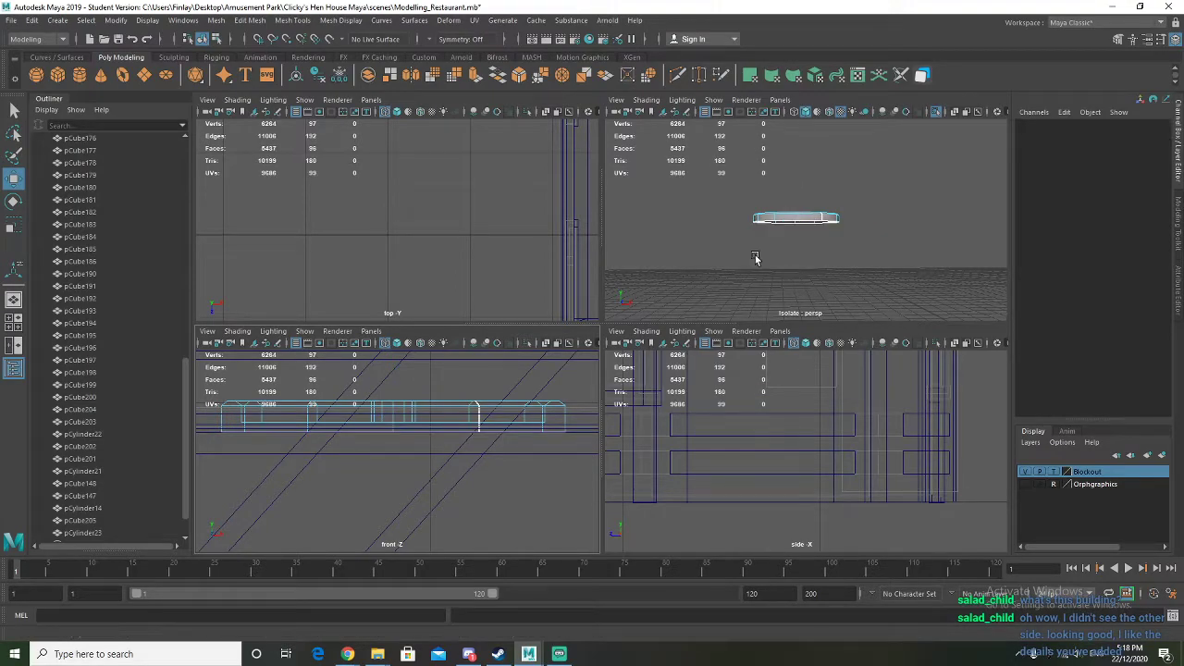
pyautogui.keyDown('alt'); pyautogui.moveTo(751, 261); pyautogui.dragTo(760, 291); pyautogui.keyUp('alt')
pyautogui.moveTo(769, 217); pyautogui.dragTo(798, 192, button='right')
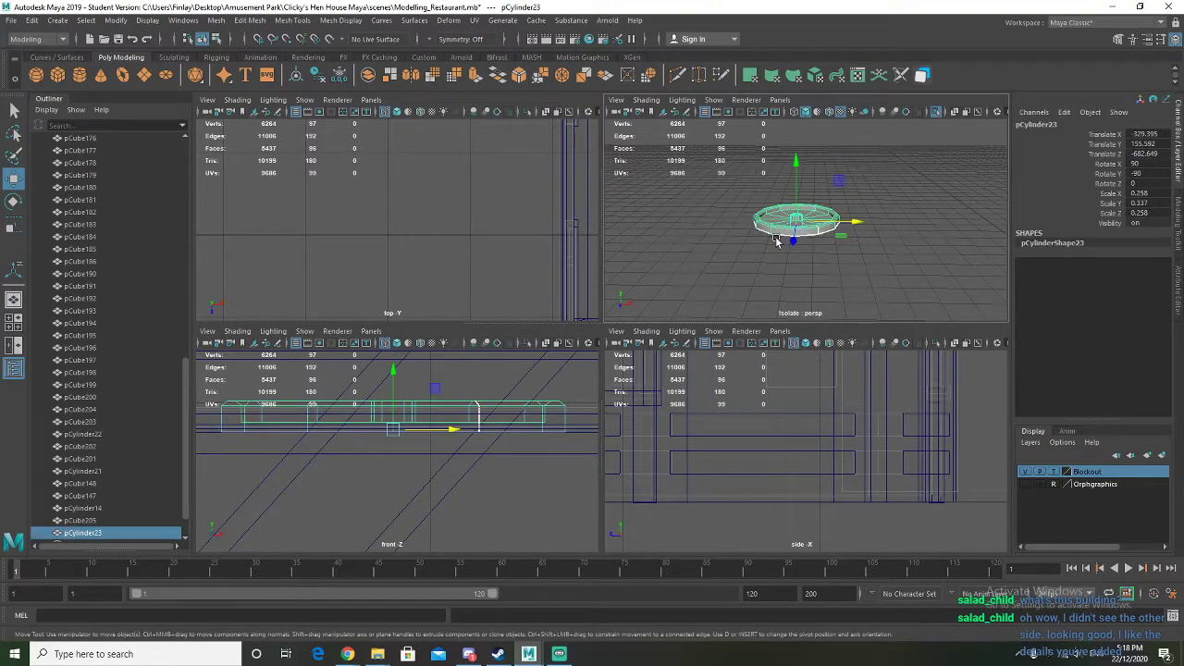
pyautogui.hotkey('ctrl', '1')
# Scale the wheel's hub vertices outward in X and Y to about 2.5 times their size
pyautogui.press('space')
pyautogui.keyDown('alt'); pyautogui.moveTo(765, 314); pyautogui.dragTo(783, 348); pyautogui.keyUp('alt')
pyautogui.moveTo(585, 338); pyautogui.dragTo(546, 314, button='right')
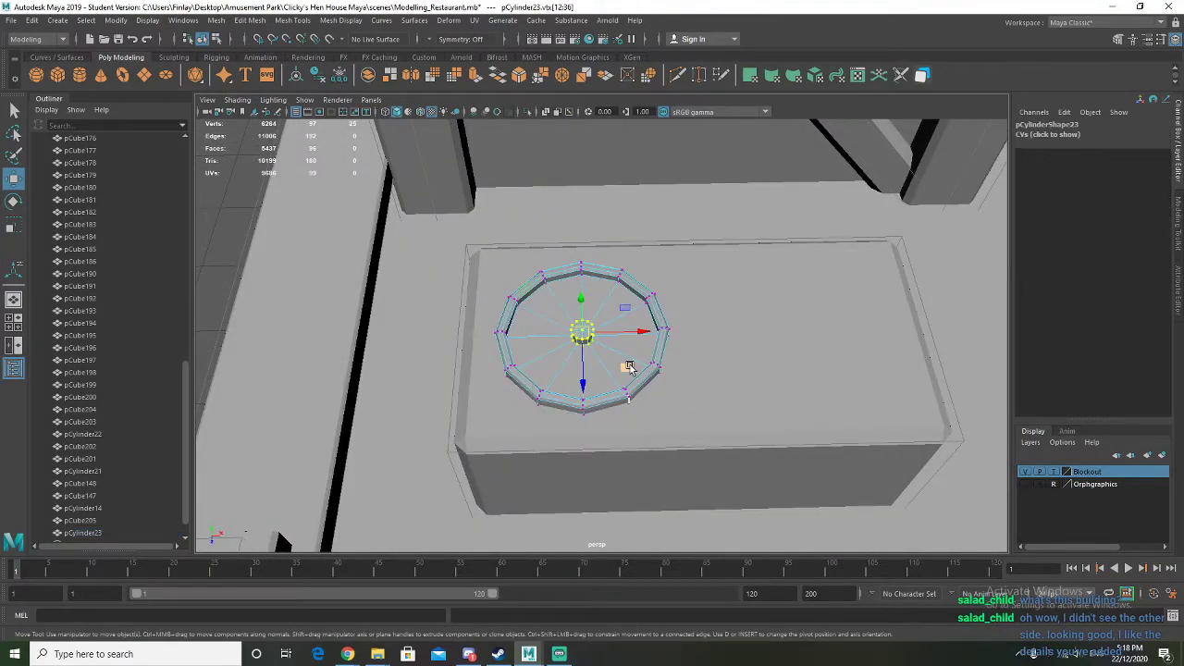
pyautogui.press('r')
pyautogui.moveTo(547, 364); pyautogui.dragTo(532, 376)
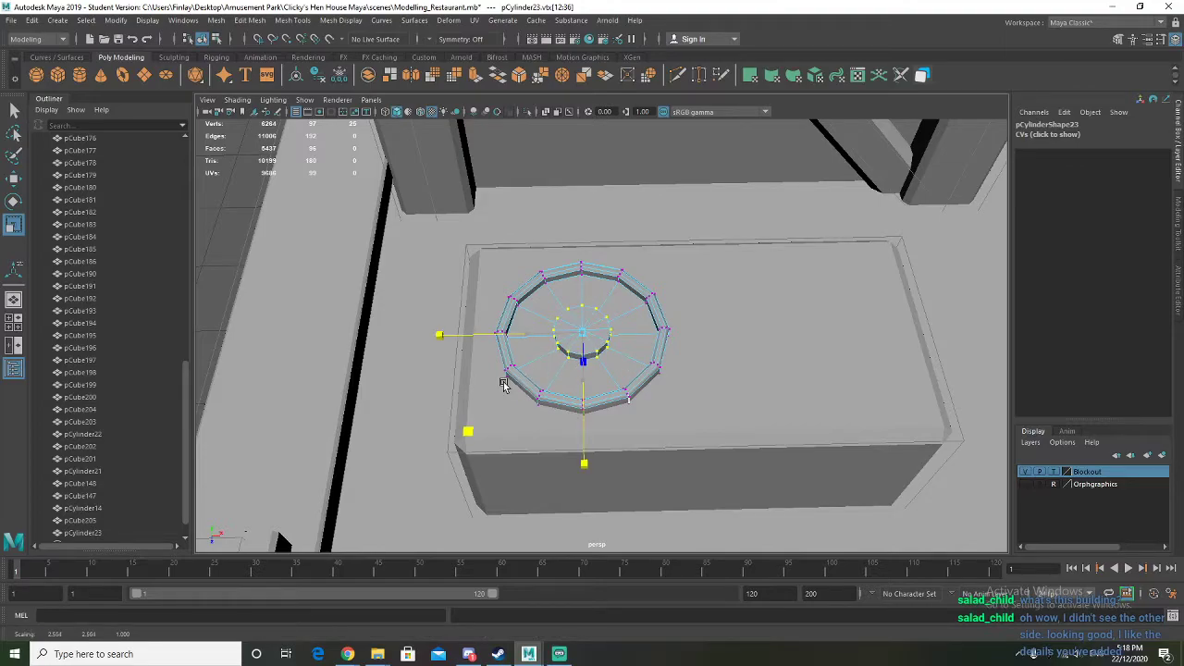
pyautogui.moveTo(573, 315); pyautogui.dragTo(592, 309, button='right')
# Clear the selection and examine the wheel on top of the roof box from several angles
pyautogui.keyDown('alt'); pyautogui.moveTo(588, 344); pyautogui.dragTo(556, 294); pyautogui.keyUp('alt')
pyautogui.click(14, 110)
pyautogui.click(268, 220)
pyautogui.keyDown('alt'); pyautogui.moveTo(504, 324); pyautogui.dragTo(572, 306); pyautogui.keyUp('alt')
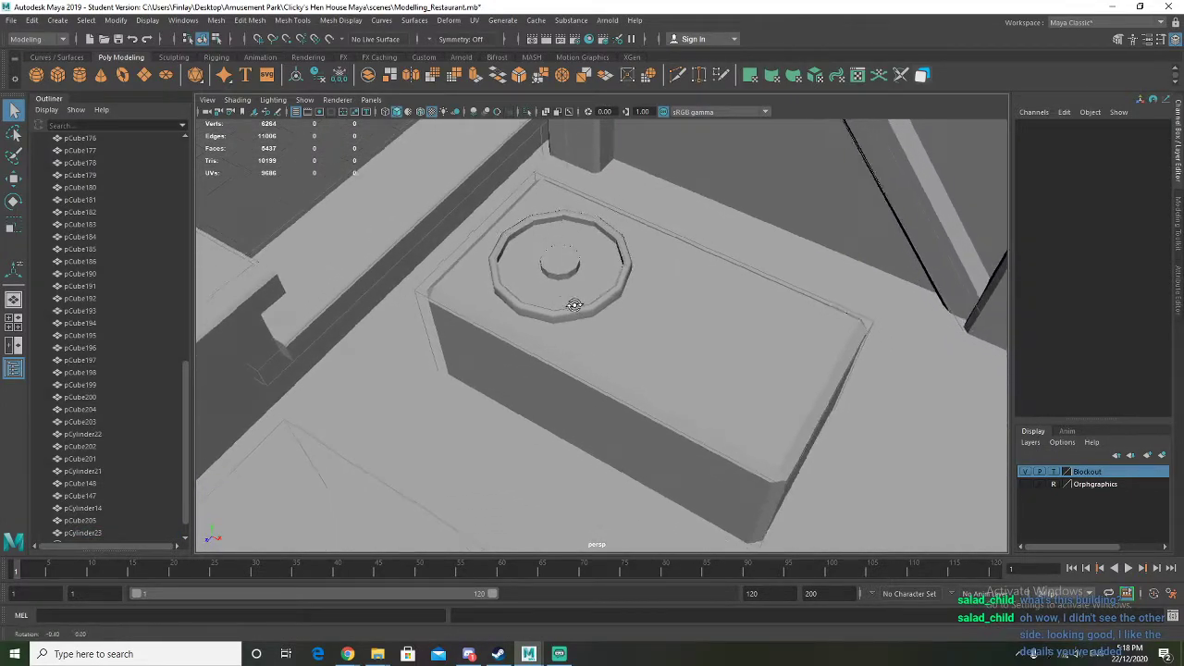
pyautogui.scroll(-5, 577, 302)
pyautogui.keyDown('alt'); pyautogui.moveTo(582, 363); pyautogui.dragTo(588, 325); pyautogui.keyUp('alt')
pyautogui.scroll(-2, 590, 326)
pyautogui.keyDown('alt'); pyautogui.moveTo(598, 325); pyautogui.dragTo(555, 308, button='middle'); pyautogui.keyUp('alt')
# Select the wheel pCylinder23 and the box pCube205, delete their history, and freeze their transformations
pyautogui.click(571, 344)
pyautogui.click(524, 287)
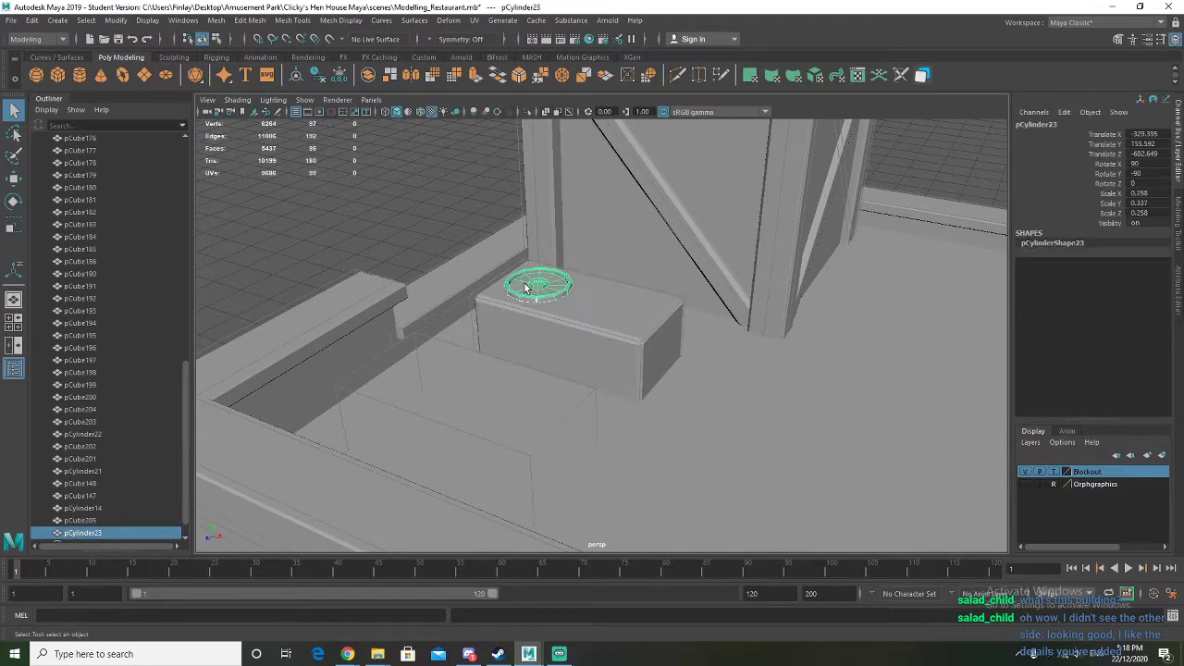
pyautogui.keyDown('shift'); pyautogui.click(577, 329); pyautogui.keyUp('shift')
pyautogui.click(314, 80)
pyautogui.click(339, 80)
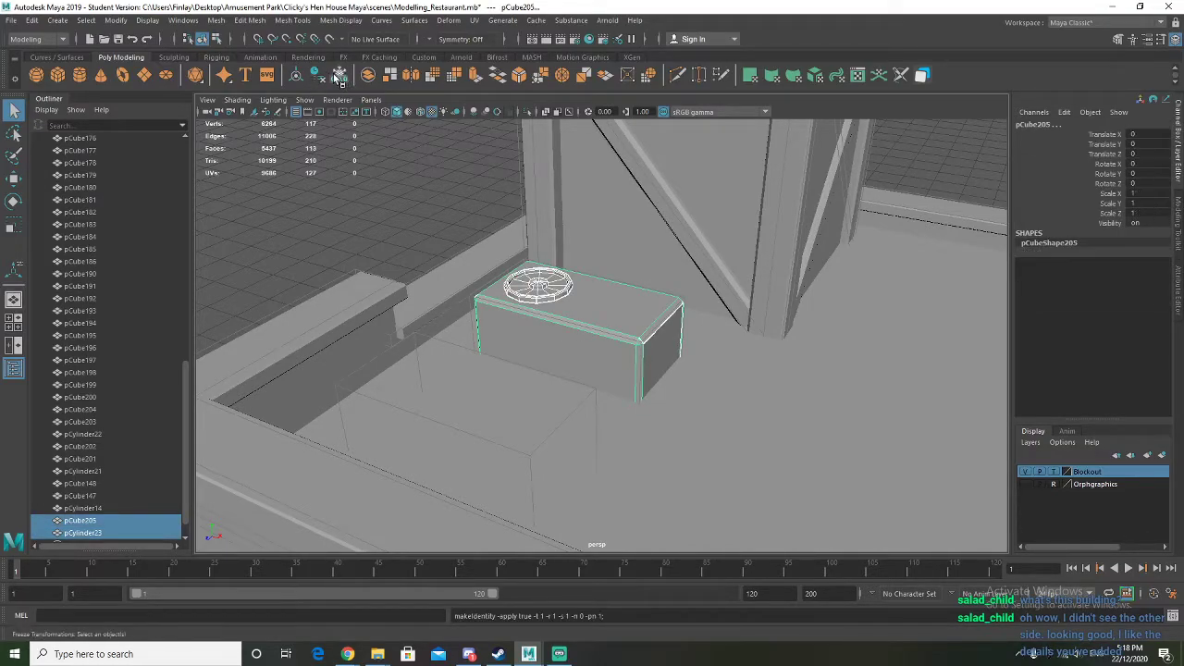
# Group the roof box with its wheel and duplicate the group
pyautogui.scroll(-4, 312, 270)
pyautogui.scroll(-1, 120, 453)
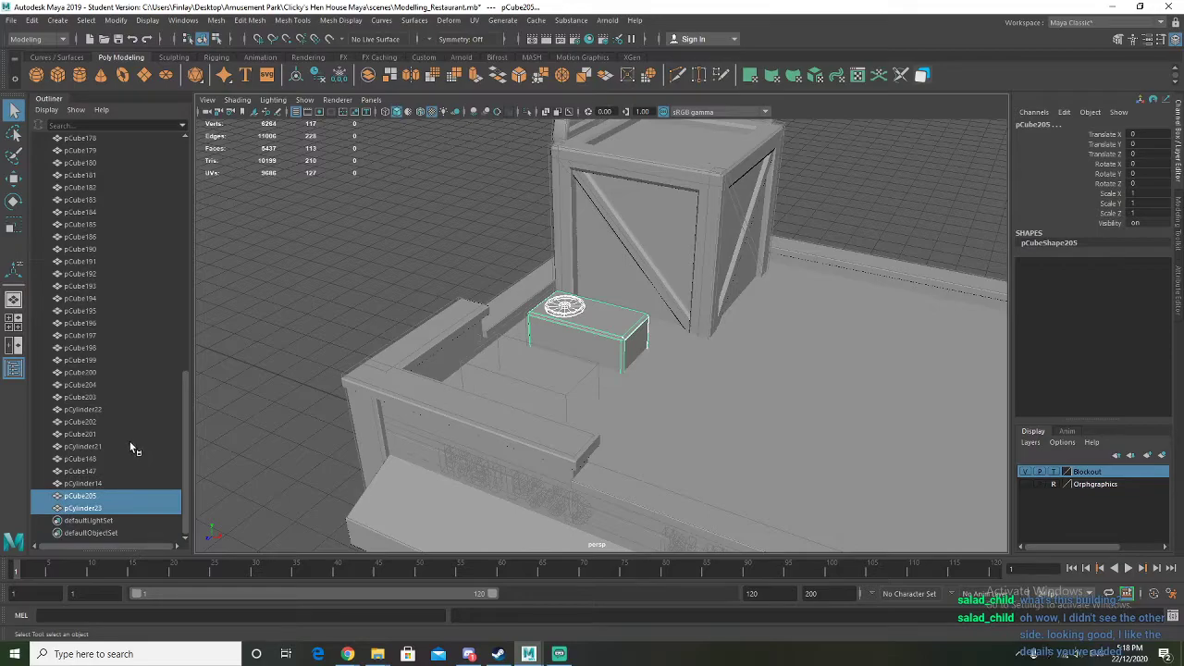
pyautogui.hotkey('ctrl', 'g')
pyautogui.hotkey('ctrl', 'd')
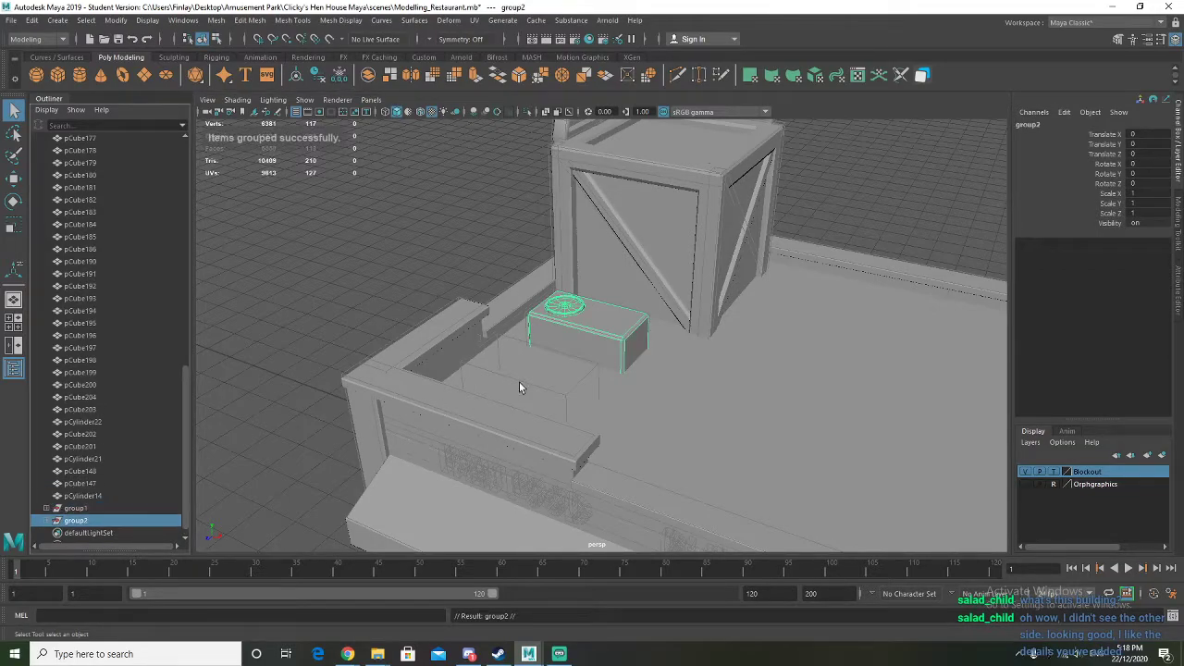
# Move the duplicate group2 to about Translate Z 210, onto the neighbouring blockout box
pyautogui.press('w')
pyautogui.click(583, 330)
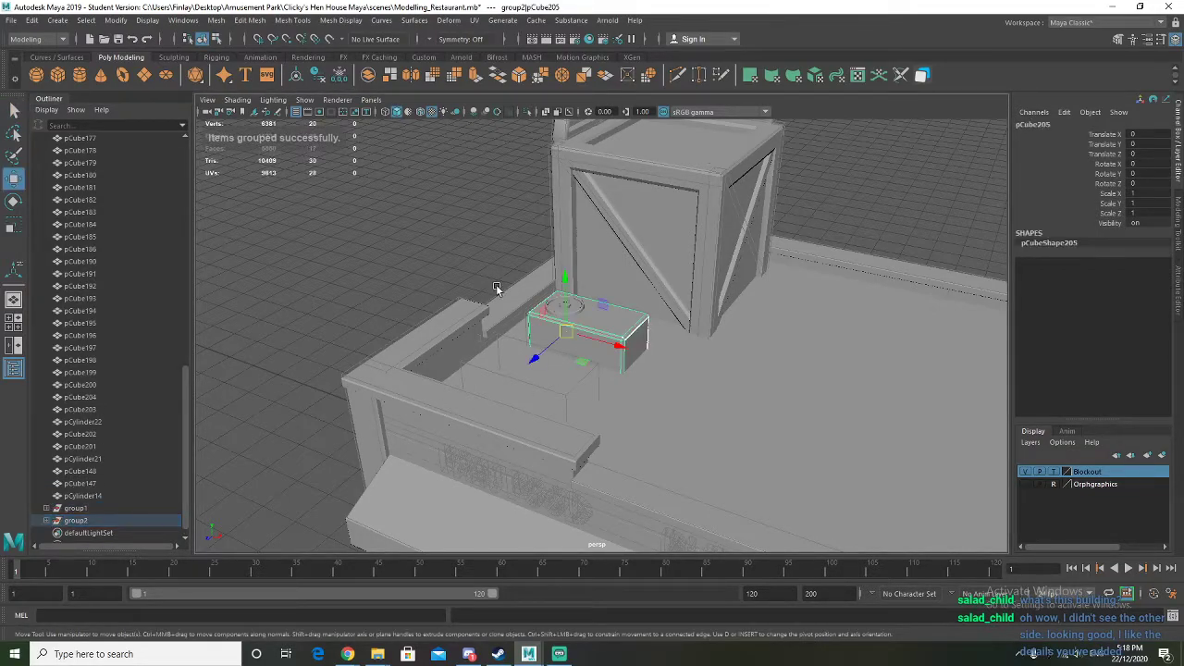
pyautogui.click(64, 520)
pyautogui.moveTo(568, 333); pyautogui.dragTo(456, 379)
pyautogui.moveTo(461, 334); pyautogui.dragTo(467, 335)
# Take the boxes and wheels out of group1 and group2, and delete the two empty groups
pyautogui.scroll(-1, 126, 502)
pyautogui.click(46, 508)
pyautogui.click(94, 509)
pyautogui.keyDown('shift'); pyautogui.click(91, 459); pyautogui.keyUp('shift')
pyautogui.keyDown('ctrl'); pyautogui.click(86, 486); pyautogui.keyUp('ctrl')
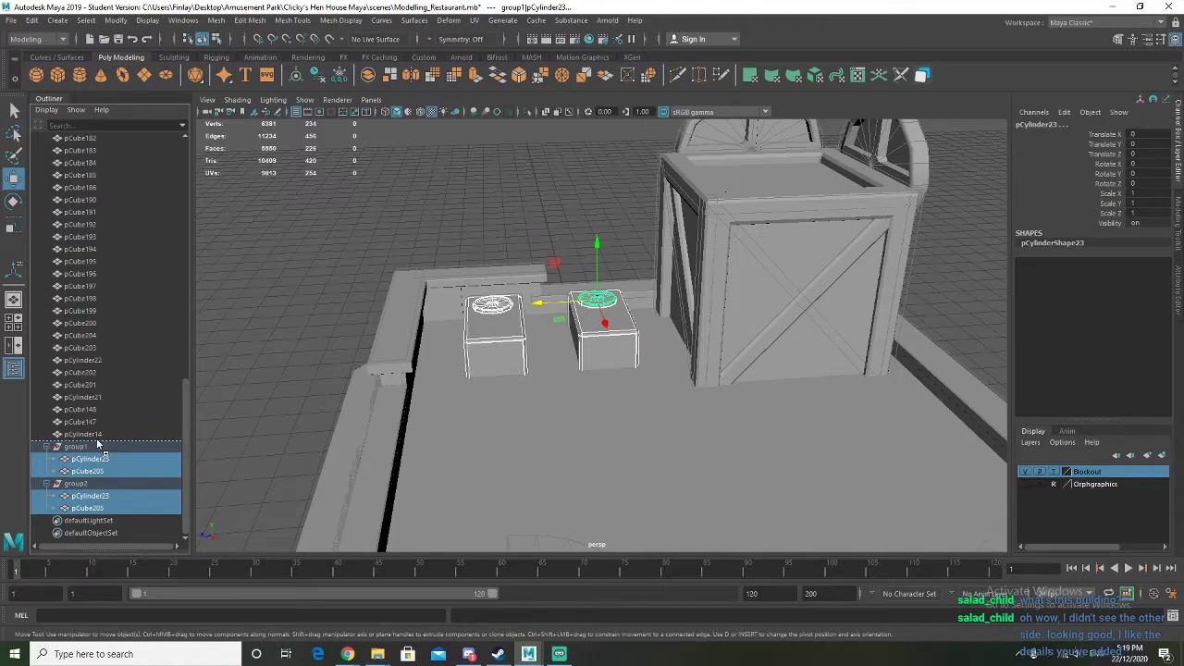
pyautogui.moveTo(99, 445); pyautogui.dragTo(99, 447, button='middle')
pyautogui.click(91, 496)
pyautogui.keyDown('shift'); pyautogui.click(91, 508); pyautogui.keyUp('shift')
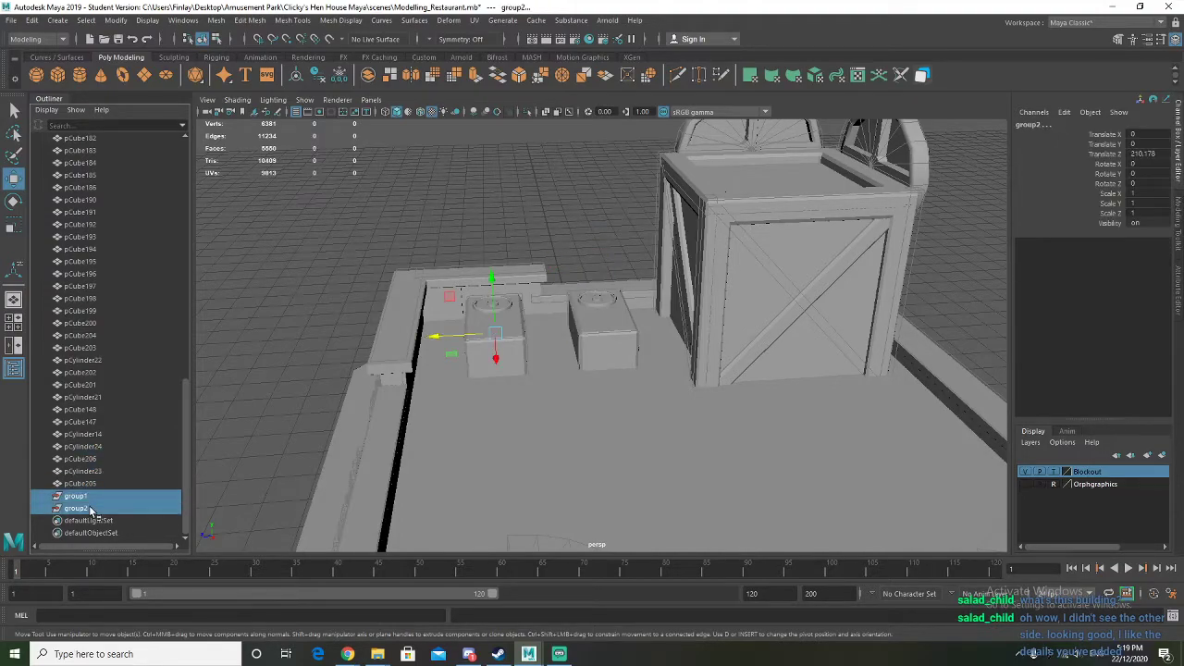
pyautogui.press('Delete')
# Create a polygon cube on the open roof area, scaled to about 84.5 at X 183, Y 437, Z 151
pyautogui.keyDown('alt'); pyautogui.moveTo(470, 384); pyautogui.dragTo(592, 382); pyautogui.keyUp('alt')
pyautogui.keyDown('alt'); pyautogui.moveTo(823, 340); pyautogui.dragTo(779, 370); pyautogui.keyUp('alt')
pyautogui.keyDown('alt'); pyautogui.moveTo(778, 370); pyautogui.dragTo(583, 300, button='middle'); pyautogui.keyUp('alt')
pyautogui.keyDown('alt'); pyautogui.moveTo(583, 301); pyautogui.dragTo(528, 353); pyautogui.keyUp('alt')
pyautogui.click(62, 79)
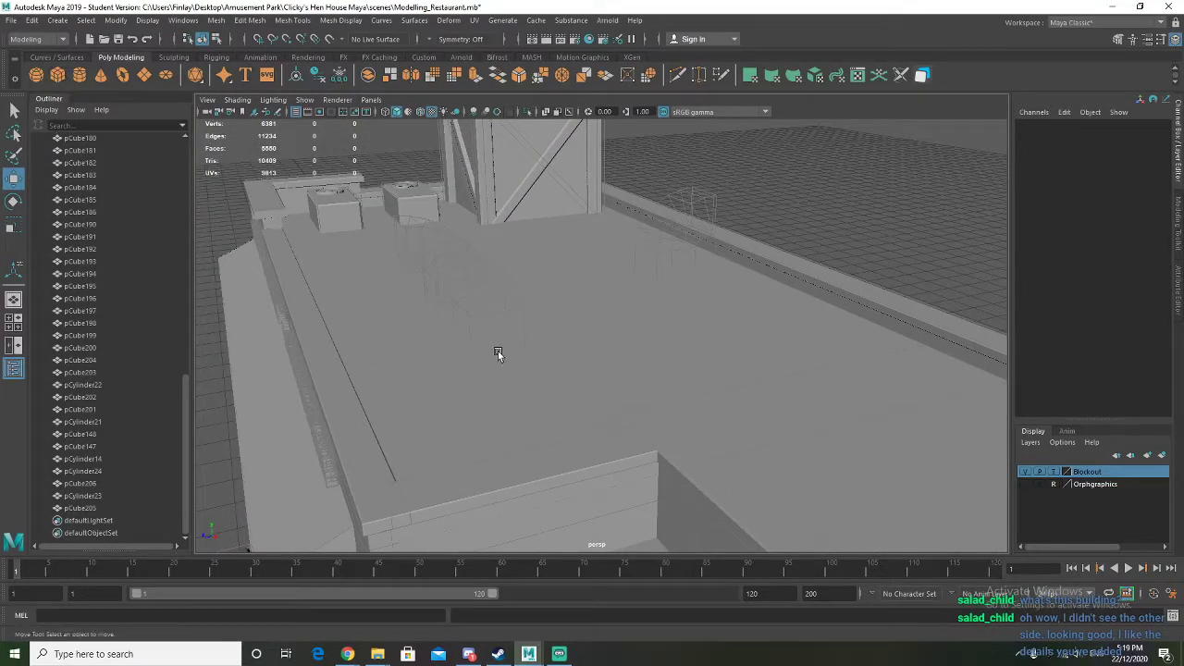
pyautogui.scroll(-4, 506, 355)
pyautogui.moveTo(555, 387); pyautogui.dragTo(556, 250)
pyautogui.press('r')
pyautogui.moveTo(556, 304); pyautogui.dragTo(550, 359)
pyautogui.press('w')
pyautogui.press('f')
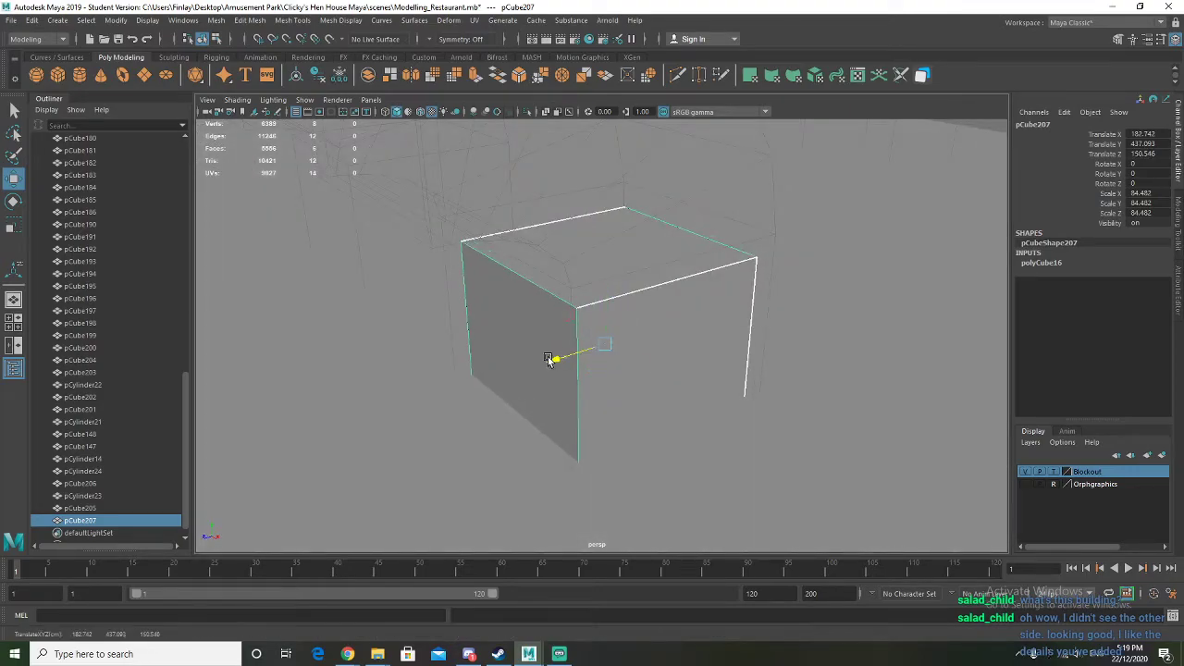
# Resize the new cube to about 96.3, 78, 96.3 and raise it to about Translate Y 454
pyautogui.moveTo(601, 317); pyautogui.dragTo(599, 269)
pyautogui.keyDown('alt'); pyautogui.moveTo(599, 269); pyautogui.dragTo(599, 239); pyautogui.keyUp('alt')
pyautogui.press('r')
pyautogui.press('w')
pyautogui.press('r')
pyautogui.press('w')
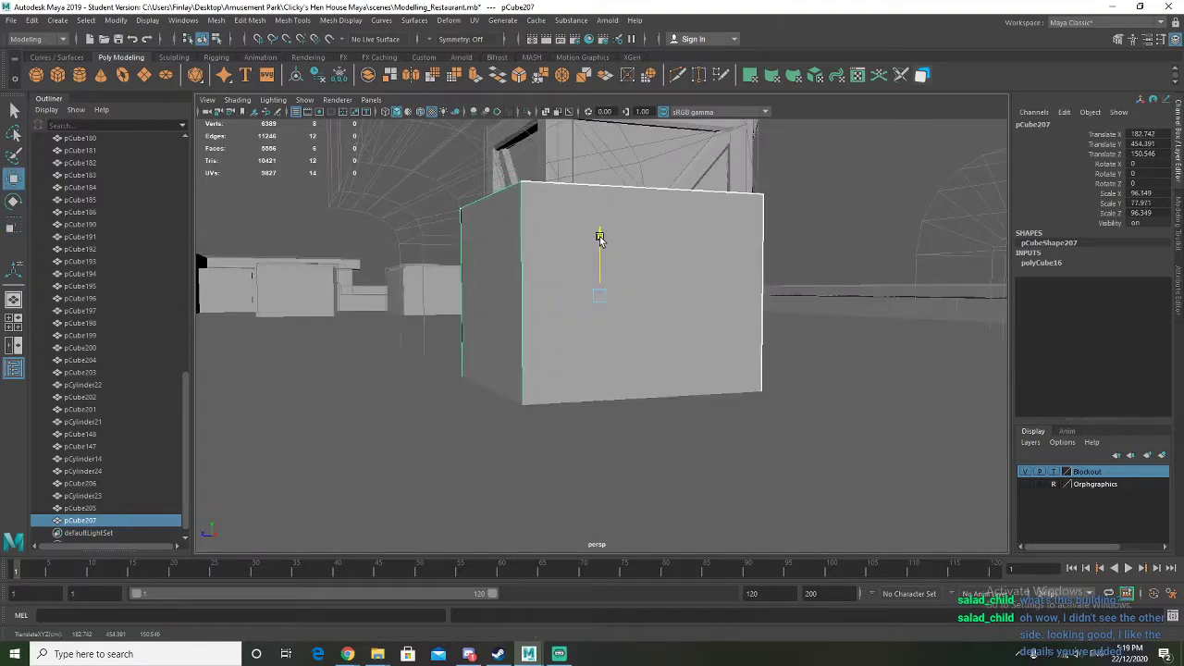
pyautogui.keyDown('shift'); pyautogui.moveTo(520, 278); pyautogui.dragTo(528, 306, button='right'); pyautogui.keyUp('shift')
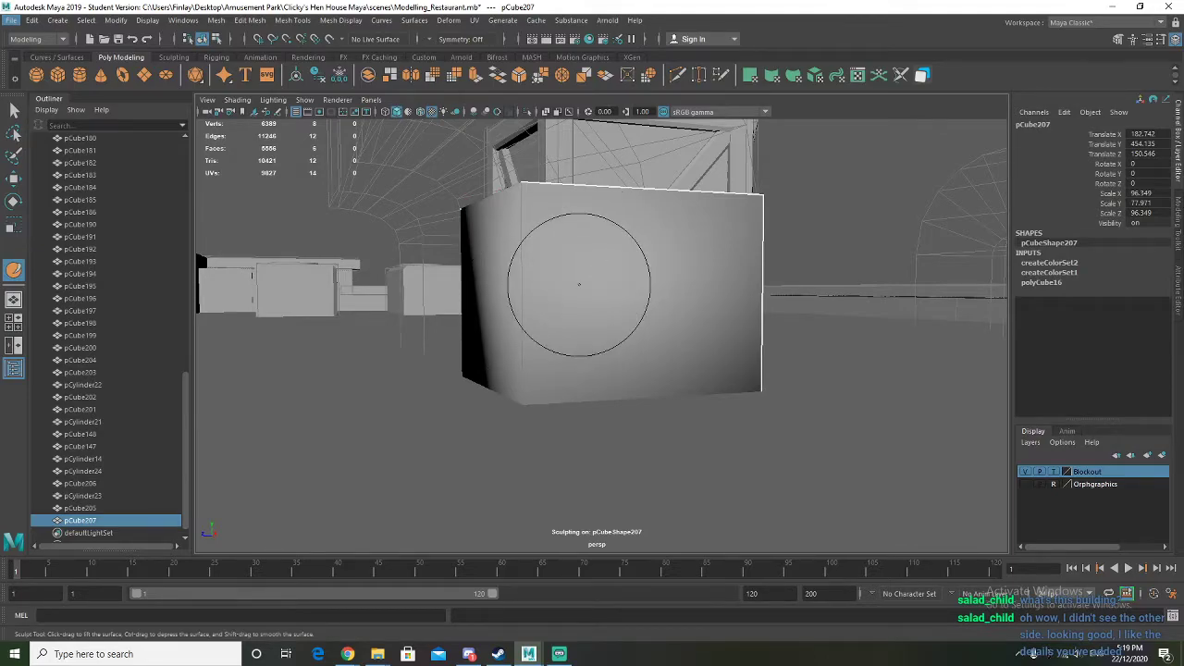
pyautogui.hotkey('ctrl', 'z')
pyautogui.press('q')
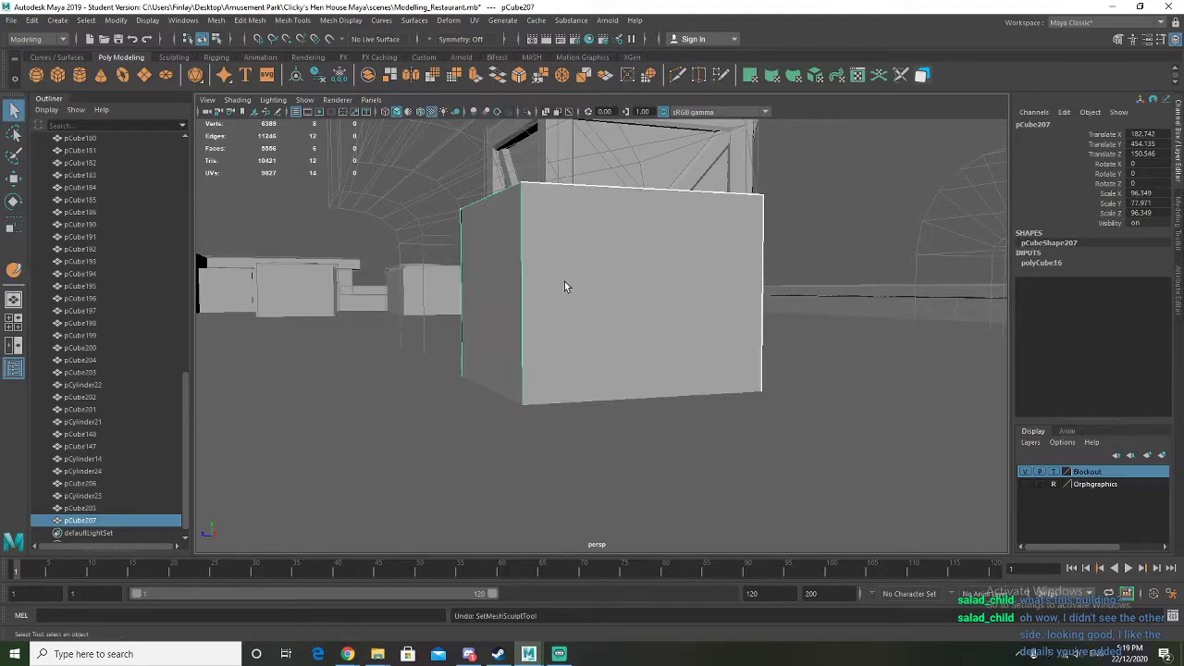
# Isolate the cube pCube207, delete its underside face, and bring back the rest of the scene
pyautogui.hotkey('ctrl', '1')
pyautogui.keyDown('alt'); pyautogui.moveTo(563, 281); pyautogui.dragTo(553, 315); pyautogui.keyUp('alt')
pyautogui.moveTo(553, 314); pyautogui.dragTo(553, 348, button='right')
pyautogui.click(557, 324)
pyautogui.press('Delete')
pyautogui.moveTo(557, 277); pyautogui.dragTo(596, 237, button='right')
pyautogui.hotkey('ctrl', '1')
# Extrude the cube's top face and raise it to about Y 528
pyautogui.keyDown('alt'); pyautogui.moveTo(570, 255); pyautogui.dragTo(560, 331); pyautogui.keyUp('alt')
pyautogui.scroll(-3, 557, 269)
pyautogui.keyDown('alt'); pyautogui.moveTo(557, 269); pyautogui.dragTo(551, 335, button='middle'); pyautogui.keyUp('alt')
pyautogui.scroll(2, 551, 334)
pyautogui.keyDown('alt'); pyautogui.moveTo(550, 335); pyautogui.dragTo(532, 318); pyautogui.keyUp('alt')
pyautogui.moveTo(532, 315); pyautogui.dragTo(533, 348, button='right')
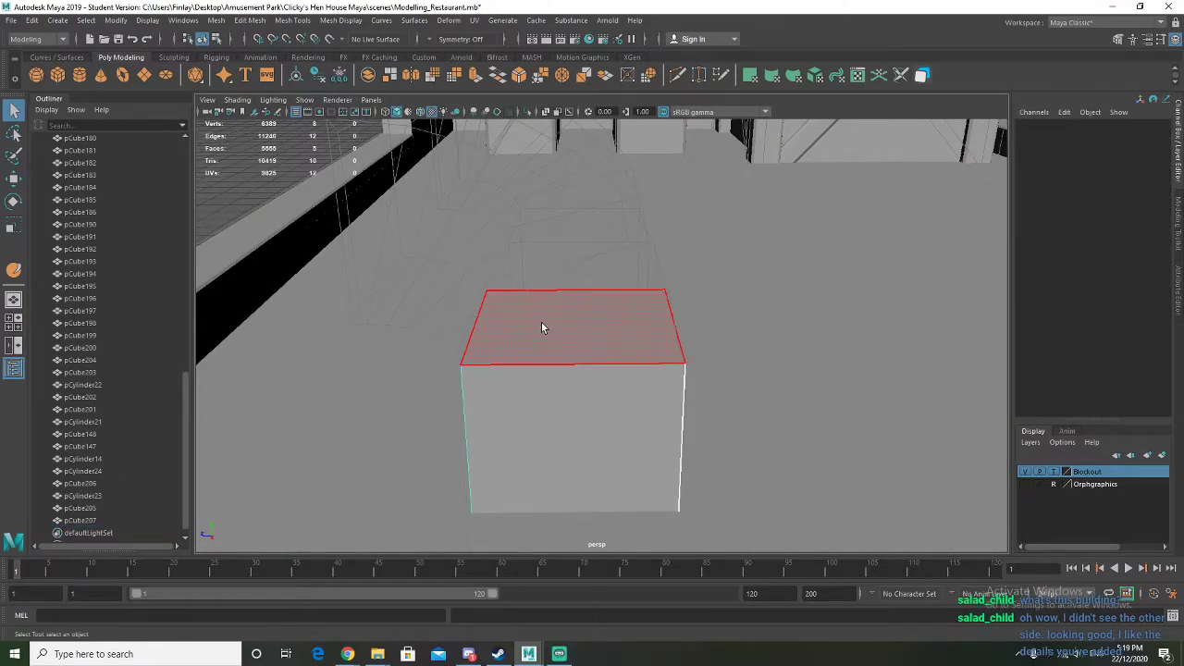
pyautogui.click(544, 329)
pyautogui.keyDown('alt'); pyautogui.moveTo(548, 333); pyautogui.dragTo(568, 366); pyautogui.keyUp('alt')
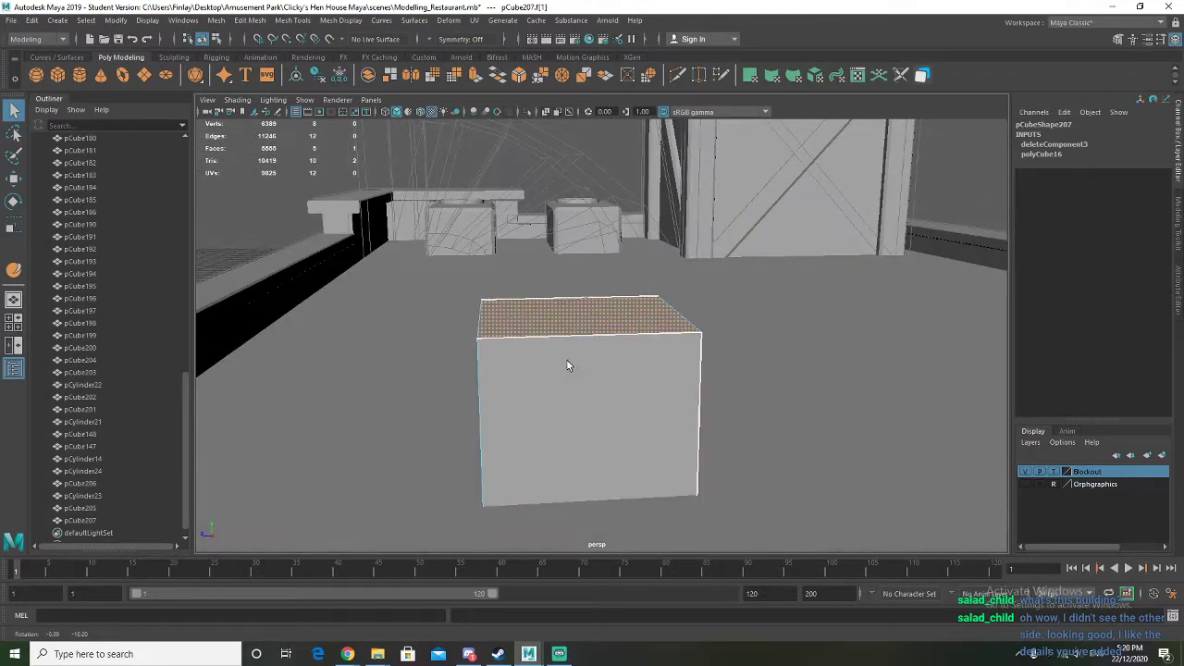
pyautogui.keyDown('alt'); pyautogui.moveTo(487, 198); pyautogui.dragTo(599, 242); pyautogui.keyUp('alt')
pyautogui.hotkey('ctrl', 'e')
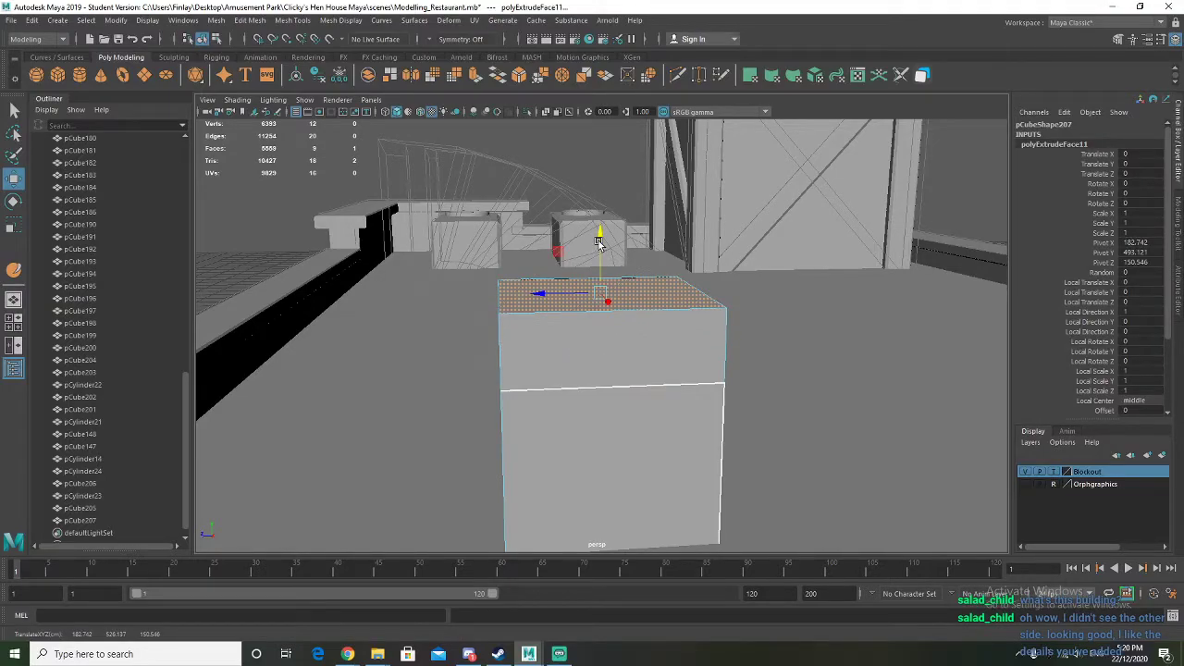
pyautogui.press('e')
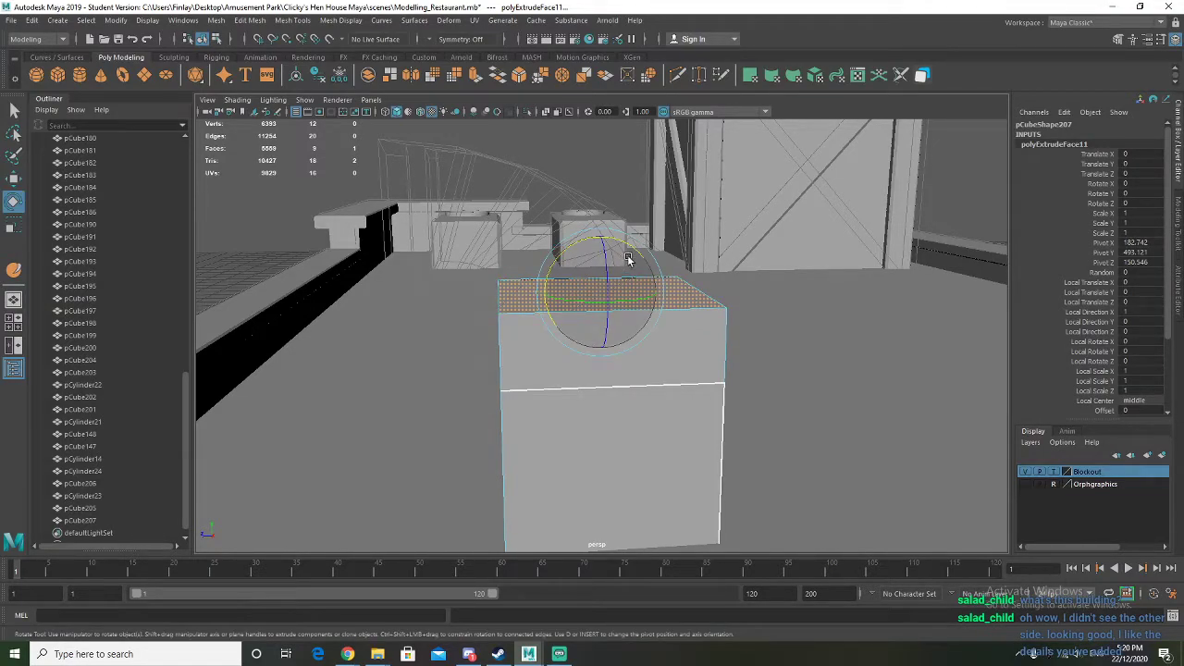
# Tilt the cube's raised top face and shift it sideways to about Y 526, Z 158 to start the vent's bend
pyautogui.moveTo(620, 242); pyautogui.dragTo(597, 238)
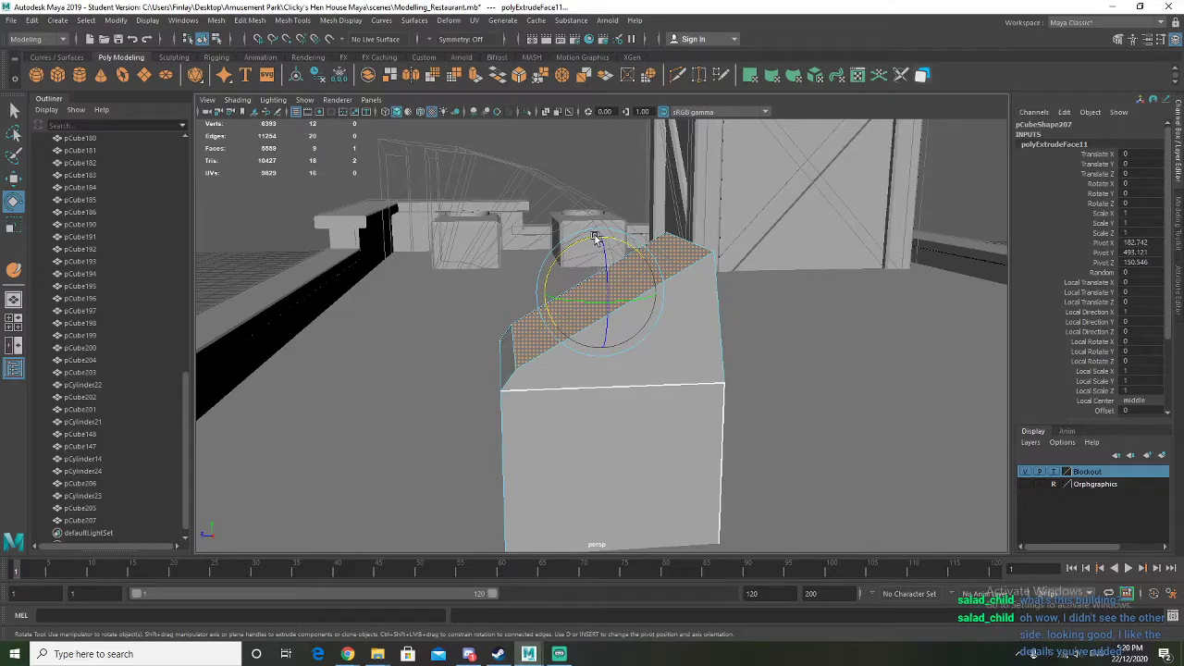
pyautogui.press('w')
pyautogui.moveTo(550, 290); pyautogui.dragTo(534, 296)
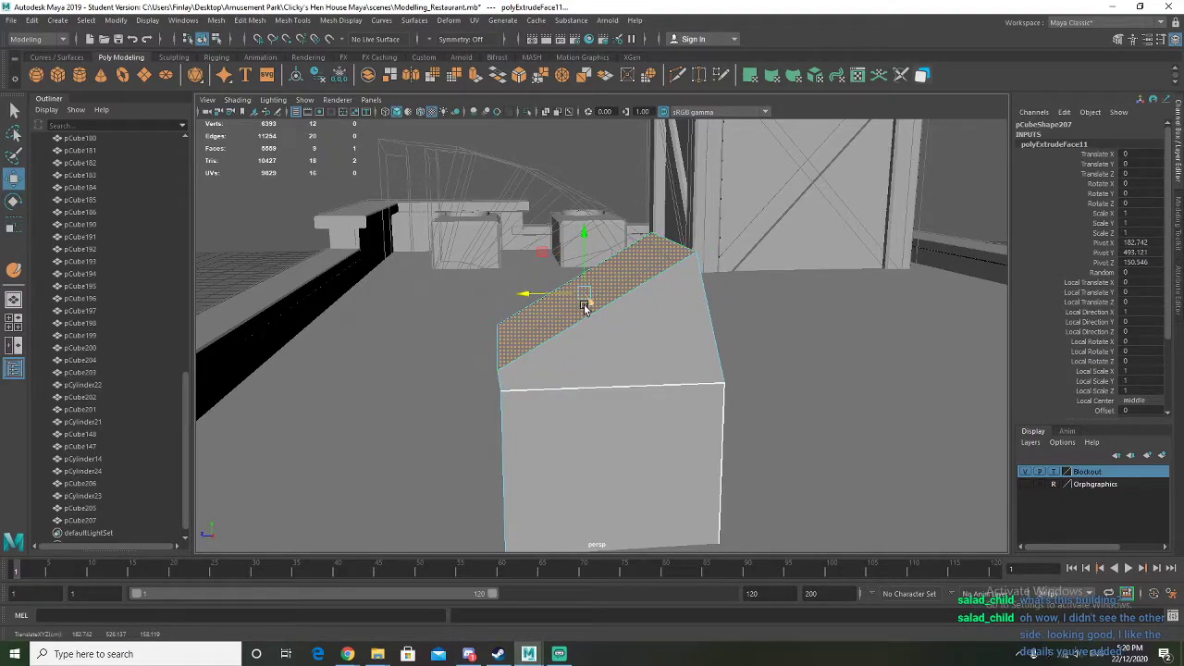
# Extrude the tilted face, rotate it until it is nearly vertical, and position it at about Y 552, Z 194
pyautogui.hotkey('ctrl', 'e')
pyautogui.moveTo(584, 232); pyautogui.dragTo(578, 171)
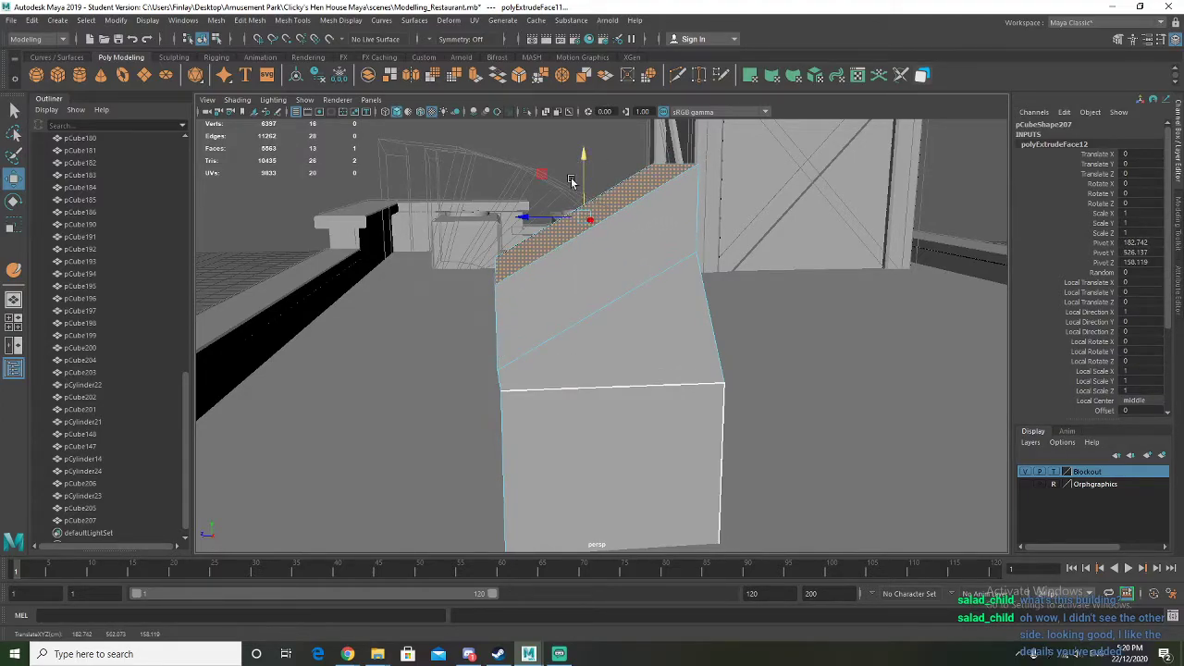
pyautogui.press('e')
pyautogui.moveTo(536, 218); pyautogui.dragTo(480, 229)
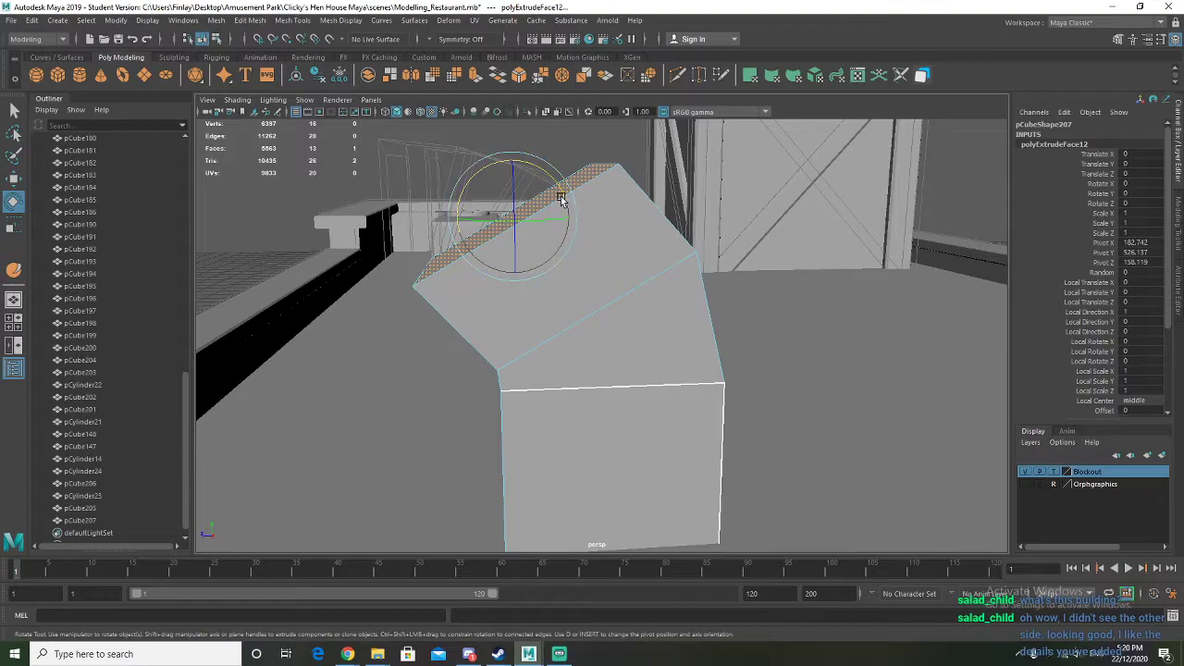
pyautogui.moveTo(560, 198); pyautogui.dragTo(512, 185)
pyautogui.press('w')
pyautogui.moveTo(476, 228); pyautogui.dragTo(495, 227)
pyautogui.moveTo(530, 177); pyautogui.dragTo(577, 251)
pyautogui.press('e')
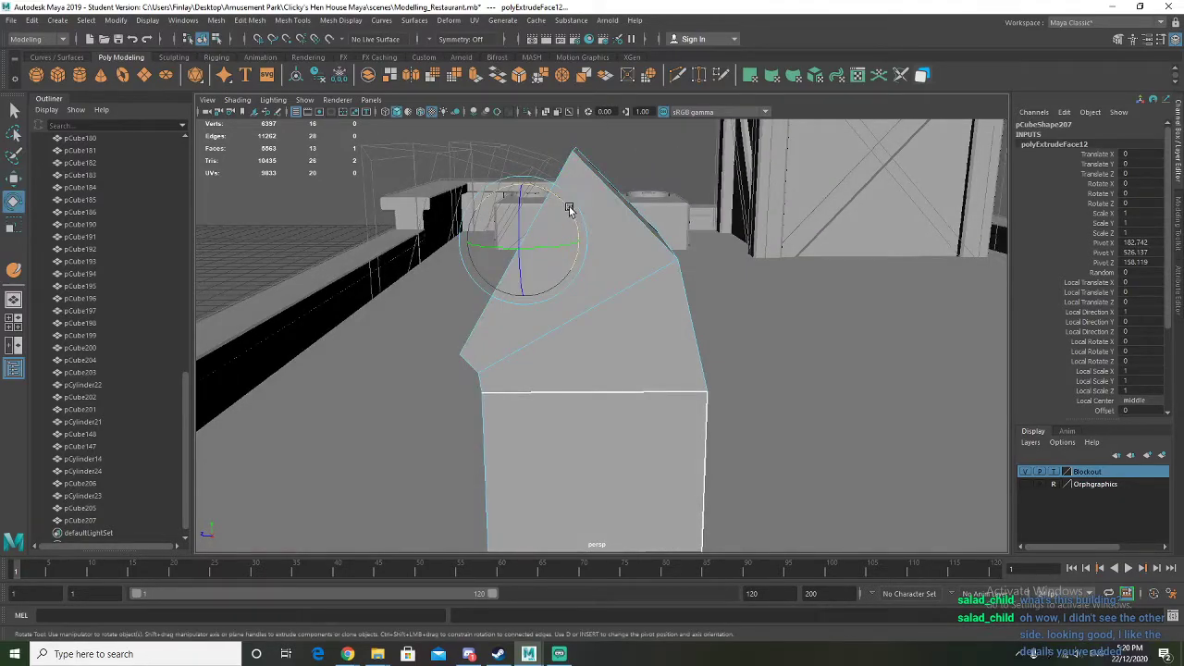
pyautogui.press('w')
pyautogui.moveTo(511, 242); pyautogui.dragTo(471, 242)
# Extrude the nearly vertical face outwards as the vent's mouth and straighten it until it stands upright
pyautogui.keyDown('alt'); pyautogui.moveTo(501, 283); pyautogui.dragTo(574, 304, button='middle'); pyautogui.keyUp('alt')
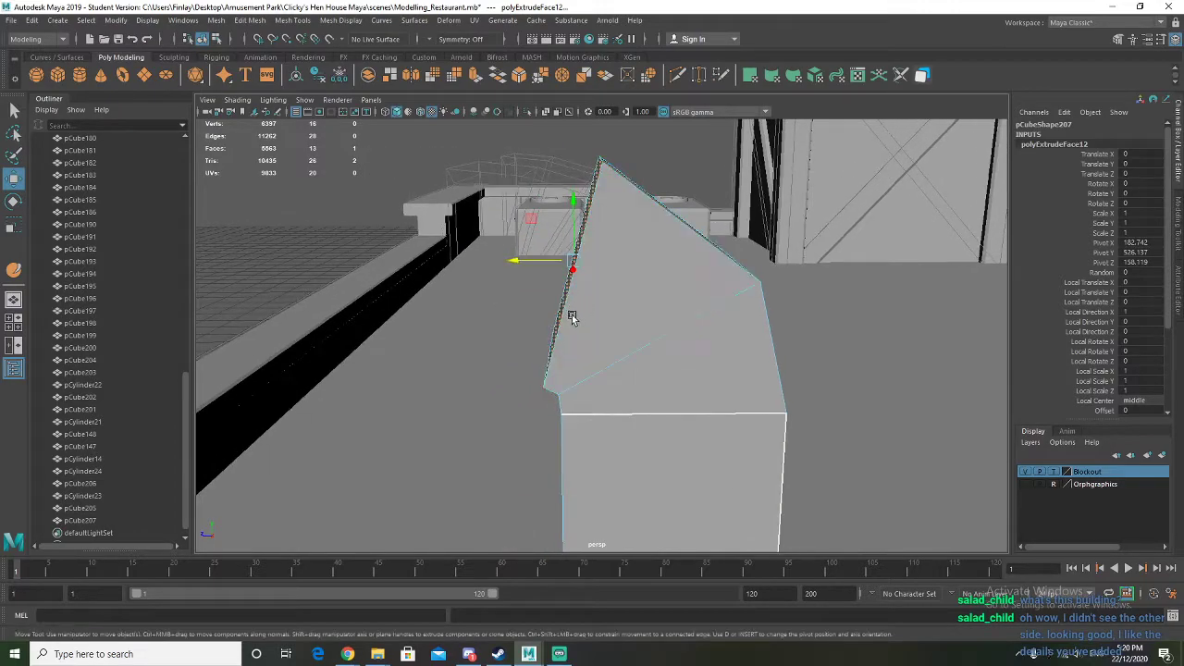
pyautogui.keyDown('alt'); pyautogui.moveTo(571, 318); pyautogui.dragTo(595, 314); pyautogui.keyUp('alt')
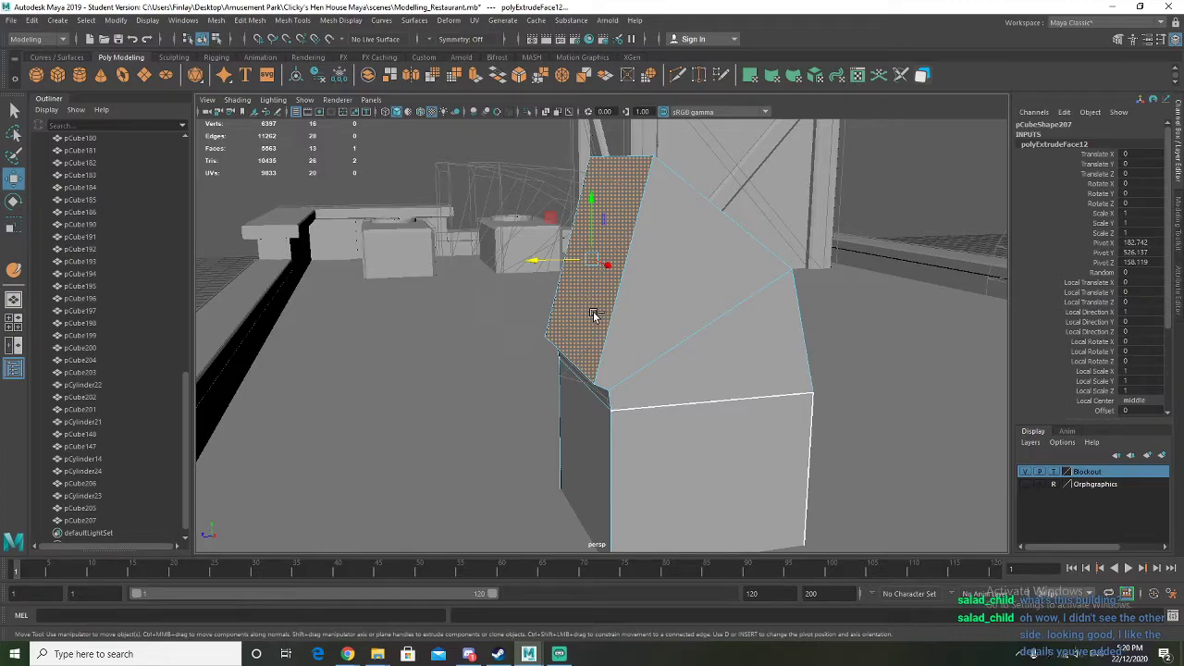
pyautogui.keyDown('shift'); pyautogui.moveTo(549, 257); pyautogui.dragTo(458, 259); pyautogui.keyUp('shift')
pyautogui.press('e')
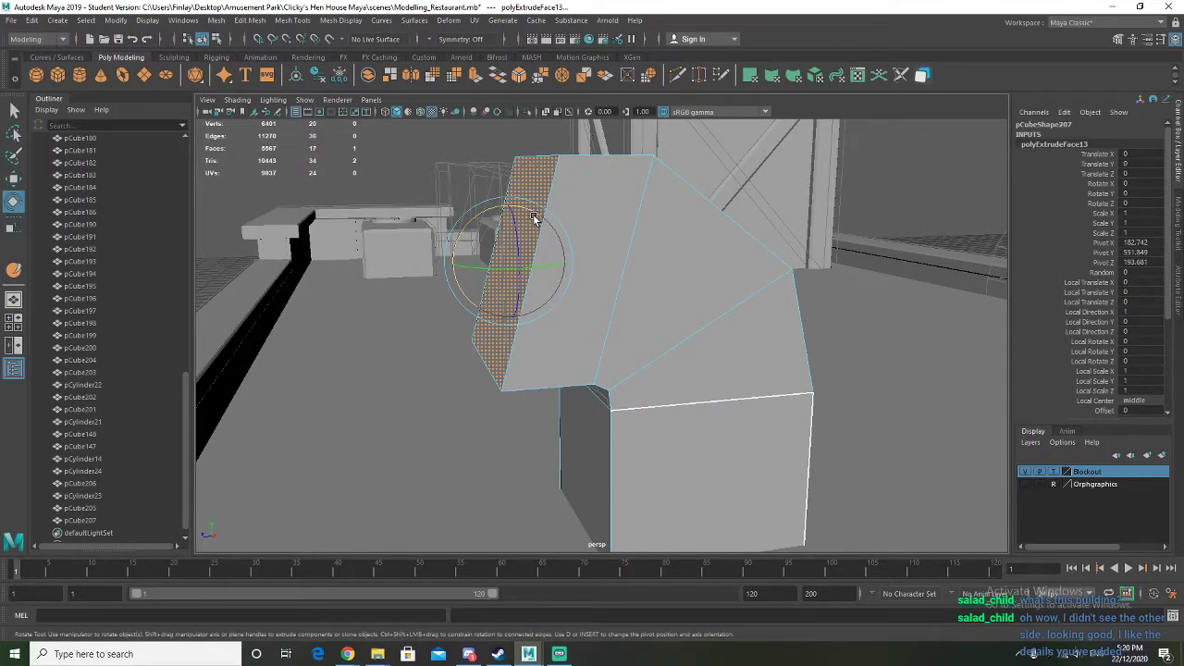
pyautogui.keyDown('alt'); pyautogui.moveTo(602, 290); pyautogui.dragTo(576, 286); pyautogui.keyUp('alt')
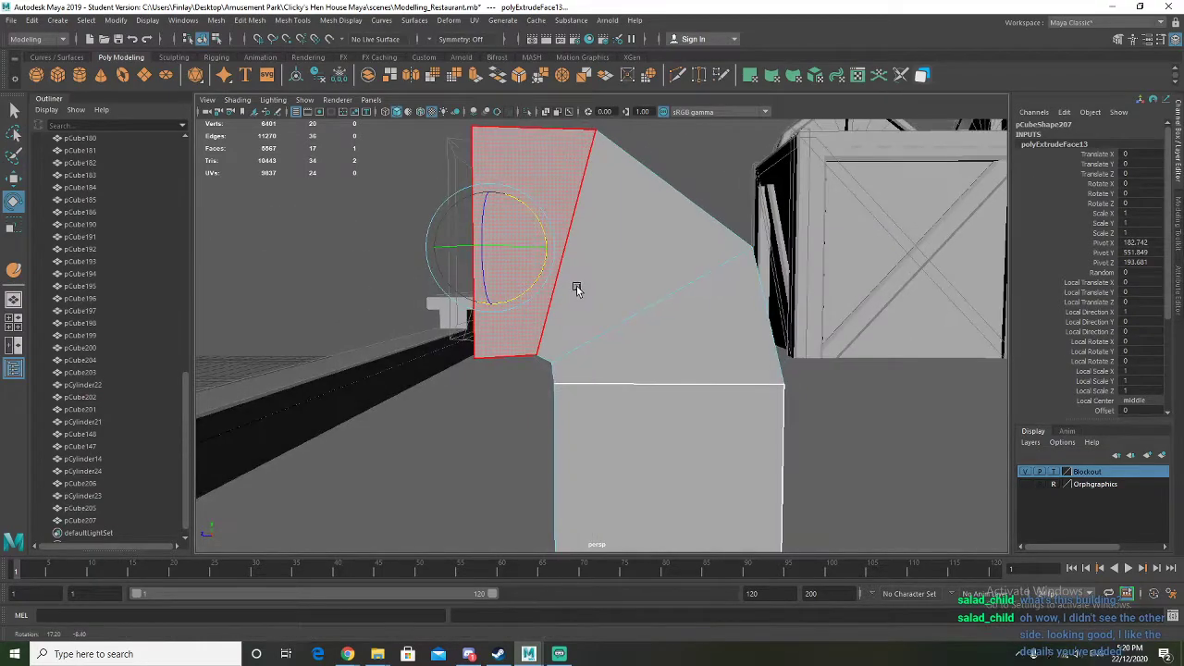
pyautogui.press('w')
pyautogui.click(444, 256)
pyautogui.keyDown('alt'); pyautogui.moveTo(444, 256); pyautogui.dragTo(525, 239); pyautogui.keyUp('alt')
pyautogui.click(508, 245)
pyautogui.keyDown('alt'); pyautogui.moveTo(443, 259); pyautogui.dragTo(517, 309); pyautogui.keyUp('alt')
# Raise the two lower vertices at the end of the vent's mouth to about Y 508
pyautogui.moveTo(570, 242); pyautogui.dragTo(516, 244, button='right')
pyautogui.keyDown('alt'); pyautogui.moveTo(528, 240); pyautogui.dragTo(504, 240); pyautogui.keyUp('alt')
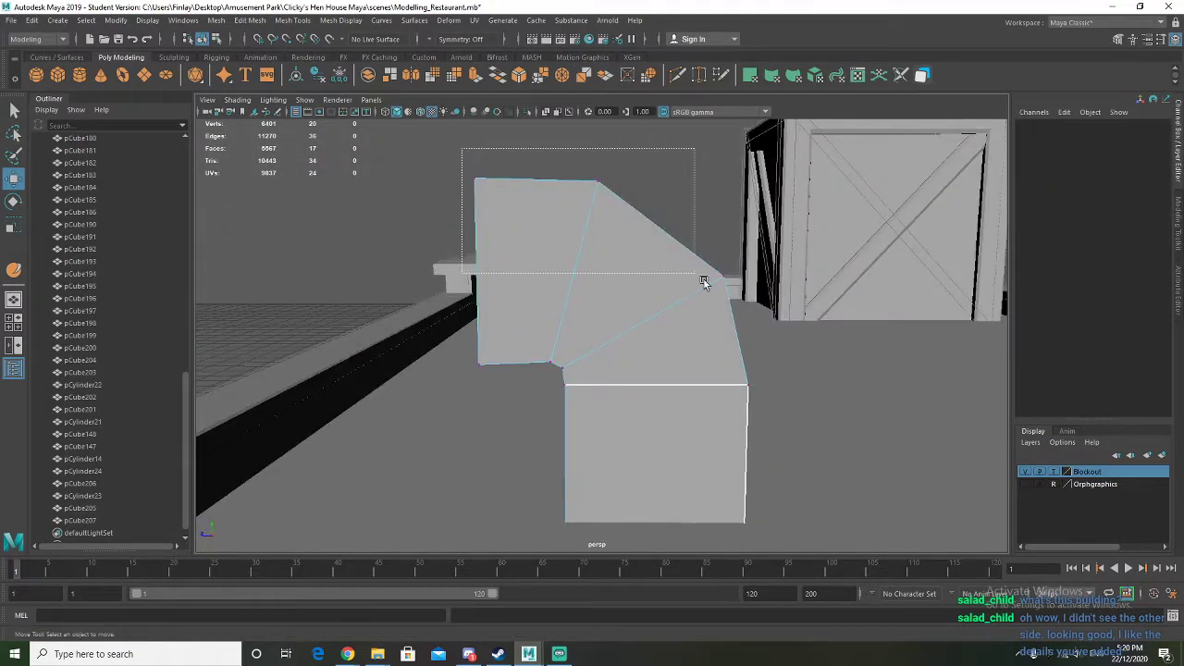
pyautogui.moveTo(770, 315); pyautogui.dragTo(770, 315)
pyautogui.moveTo(603, 178); pyautogui.dragTo(536, 376)
pyautogui.keyDown('alt'); pyautogui.moveTo(537, 377); pyautogui.dragTo(492, 384); pyautogui.keyUp('alt')
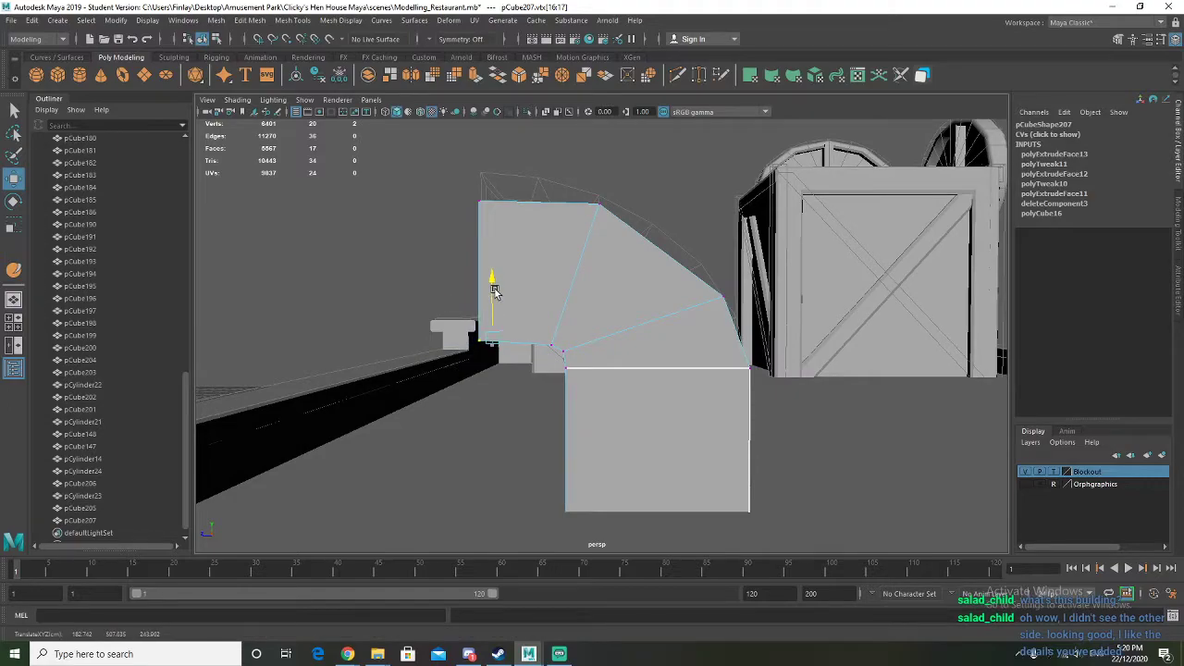
pyautogui.keyDown('alt'); pyautogui.moveTo(498, 307); pyautogui.dragTo(565, 316); pyautogui.keyUp('alt')
# Cut an edge loop around the middle segment of the vent's bend with Multi-Cut
pyautogui.moveTo(582, 275); pyautogui.dragTo(643, 259, button='right')
pyautogui.click(894, 177)
pyautogui.scroll(-4, 893, 177)
pyautogui.keyDown('alt'); pyautogui.moveTo(893, 180); pyautogui.dragTo(773, 249); pyautogui.keyUp('alt')
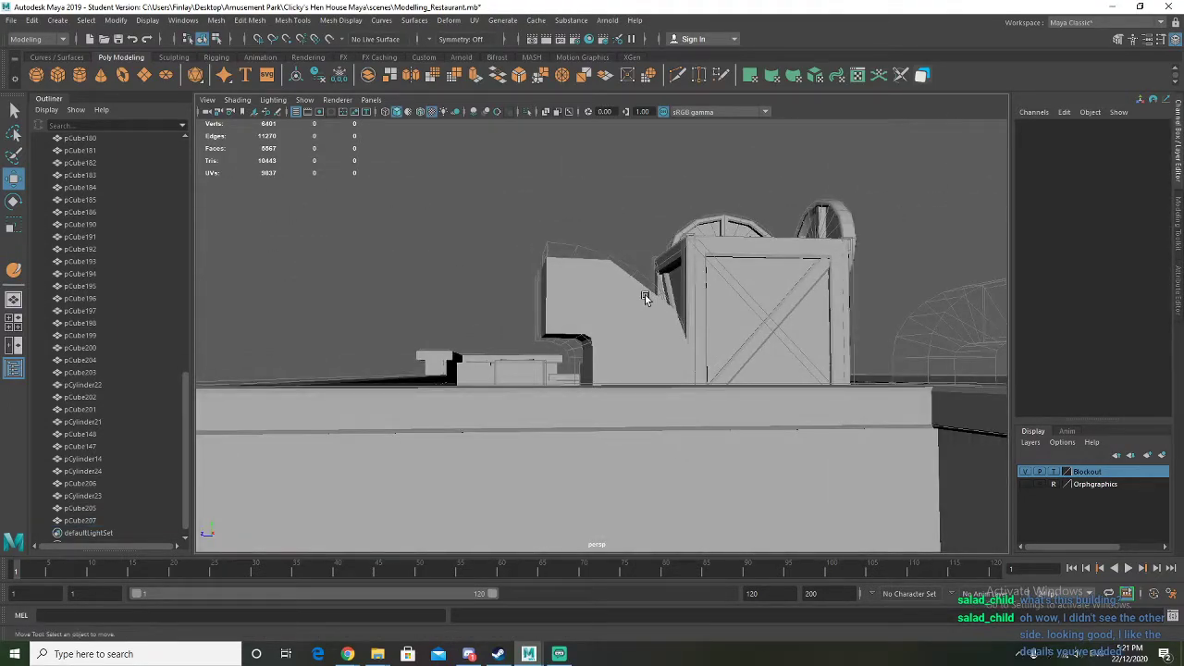
pyautogui.click(644, 298)
pyautogui.press('f')
pyautogui.keyDown('shift'); pyautogui.rightClick(616, 275); pyautogui.keyUp('shift')
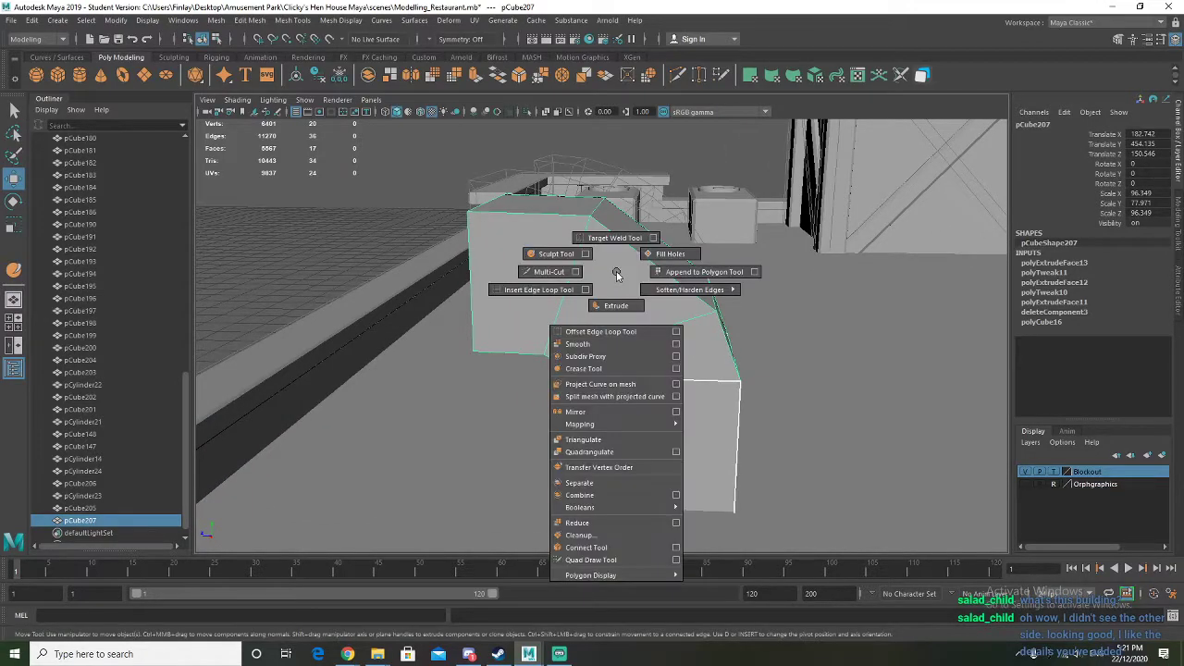
pyautogui.keyDown('shift'); pyautogui.rightClick(601, 266); pyautogui.keyUp('shift')
pyautogui.click(532, 263)
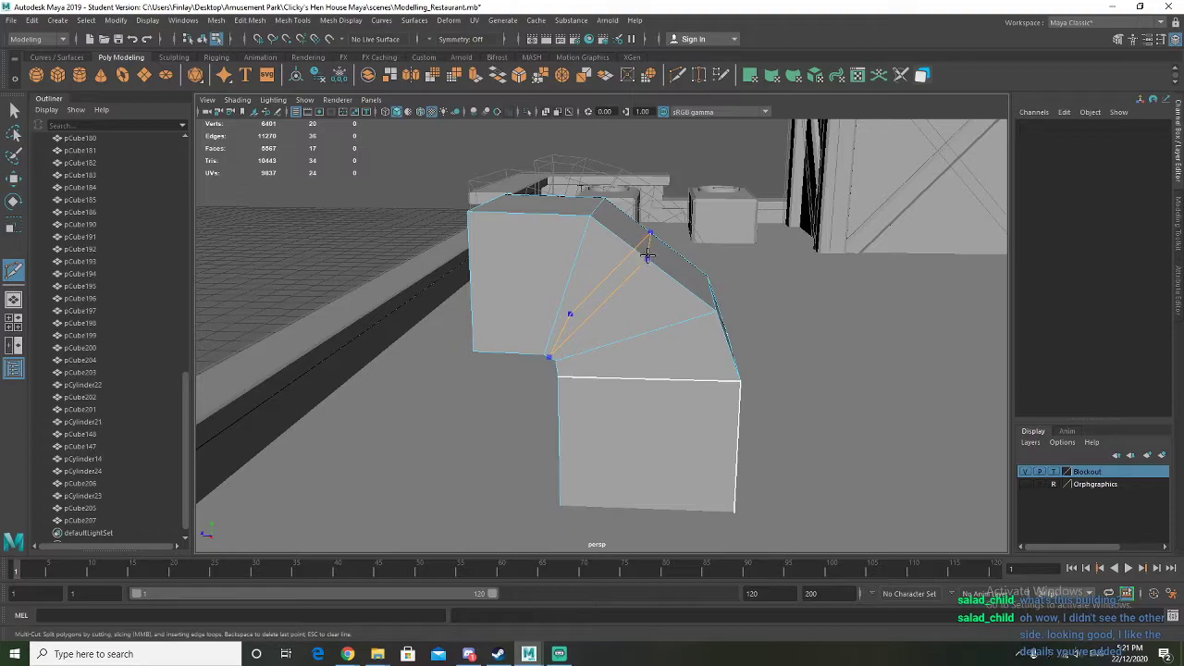
pyautogui.moveTo(642, 258); pyautogui.dragTo(642, 227, button='right')
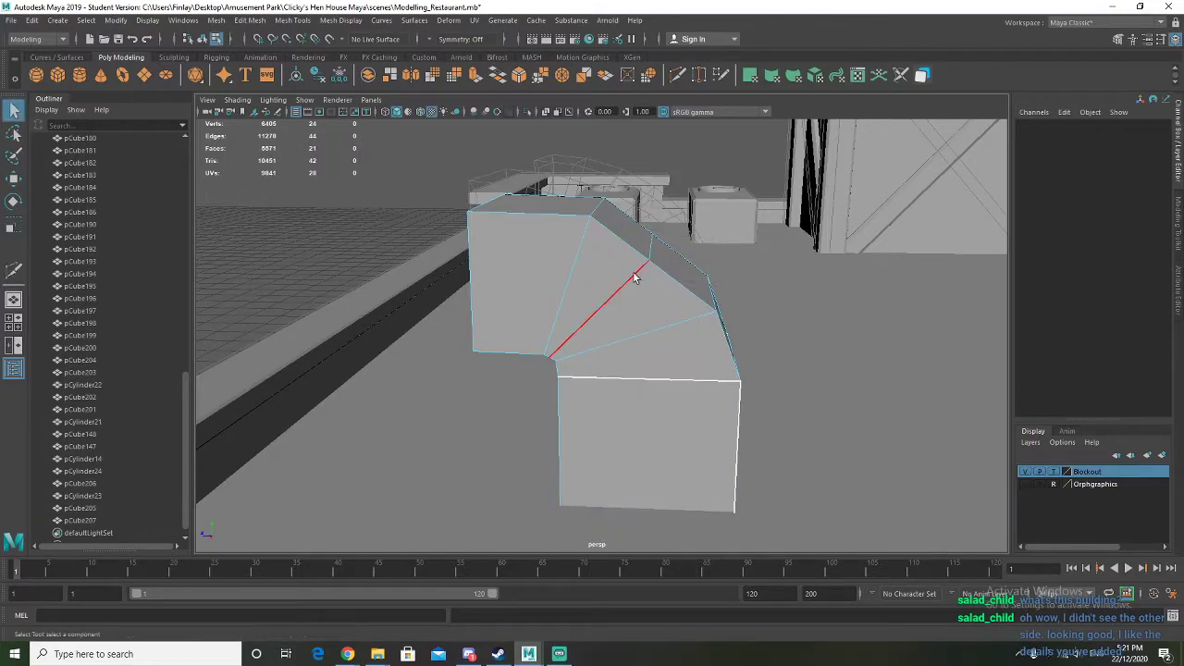
# Move the outer edge of the new loop outwards to round the bend, and return to object selection
pyautogui.doubleClick(635, 276)
pyautogui.press('w')
pyautogui.moveTo(566, 255); pyautogui.dragTo(573, 248, button='middle')
pyautogui.hotkey('ctrl', 'z')
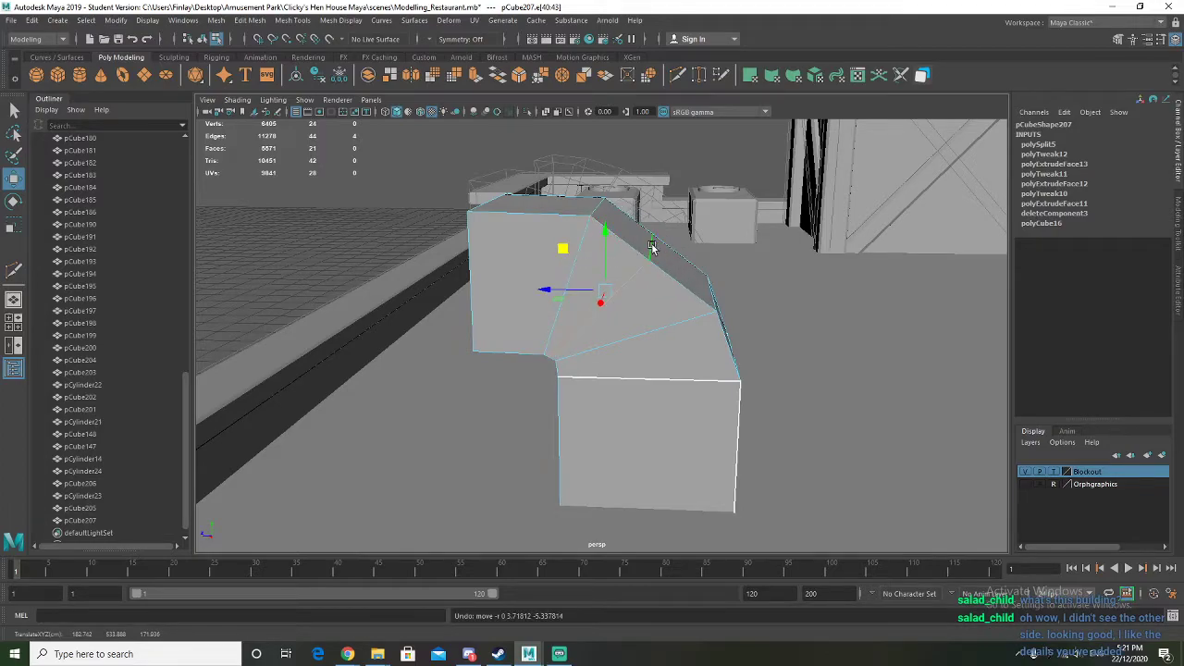
pyautogui.click(652, 248)
pyautogui.moveTo(609, 205); pyautogui.dragTo(627, 195)
pyautogui.keyDown('alt'); pyautogui.moveTo(640, 261); pyautogui.dragTo(611, 305); pyautogui.keyUp('alt')
pyautogui.keyDown('alt'); pyautogui.moveTo(579, 344); pyautogui.dragTo(615, 368); pyautogui.keyUp('alt')
pyautogui.click(596, 319)
pyautogui.moveTo(541, 289); pyautogui.dragTo(618, 312)
pyautogui.moveTo(603, 275); pyautogui.dragTo(664, 248, button='right')
pyautogui.keyDown('alt'); pyautogui.moveTo(664, 248); pyautogui.dragTo(619, 275); pyautogui.keyUp('alt')
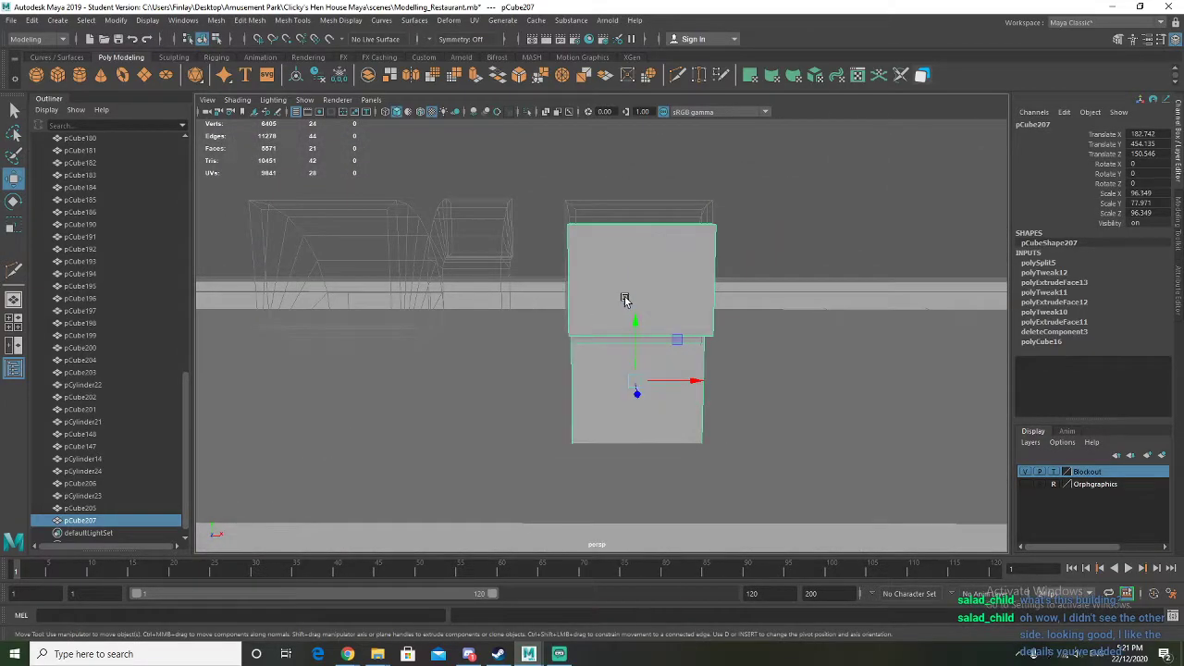
# Inset the vent's mouth face with an extrusion, and extrude it back into the duct to about Z 194
pyautogui.moveTo(625, 302); pyautogui.dragTo(732, 322, button='right')
pyautogui.keyDown('alt'); pyautogui.moveTo(731, 323); pyautogui.dragTo(681, 333); pyautogui.keyUp('alt')
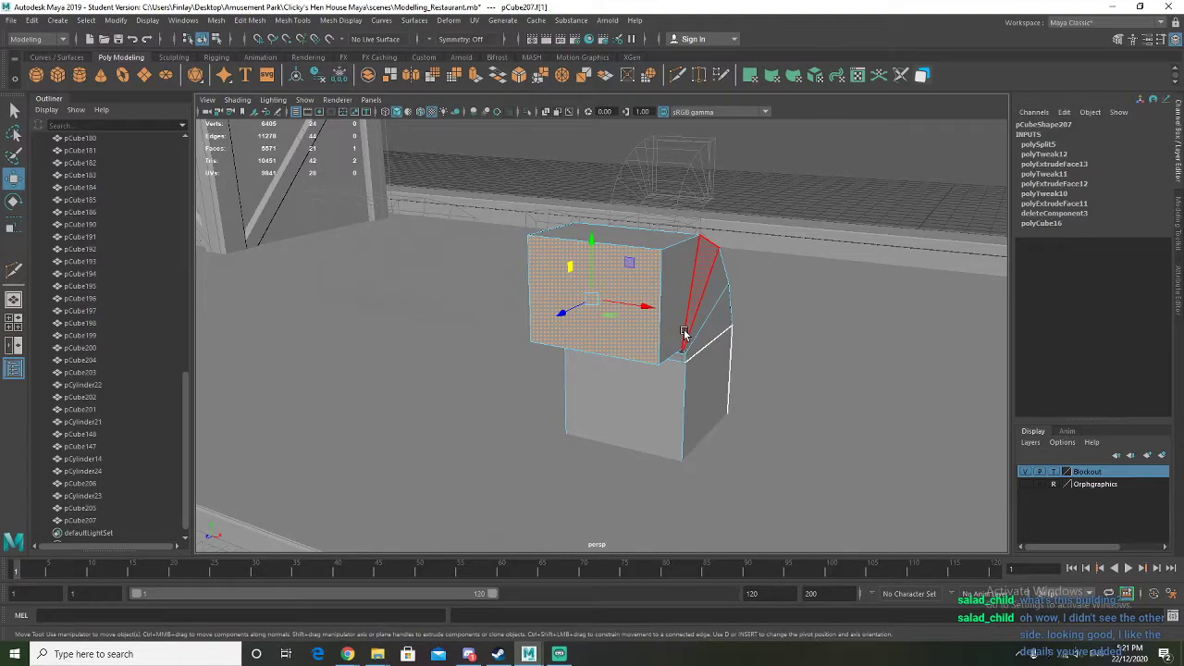
pyautogui.press('r')
pyautogui.keyDown('shift'); pyautogui.moveTo(629, 262); pyautogui.dragTo(597, 318); pyautogui.keyUp('shift')
pyautogui.press('w')
pyautogui.keyDown('shift'); pyautogui.moveTo(502, 335); pyautogui.dragTo(578, 314); pyautogui.keyUp('shift')
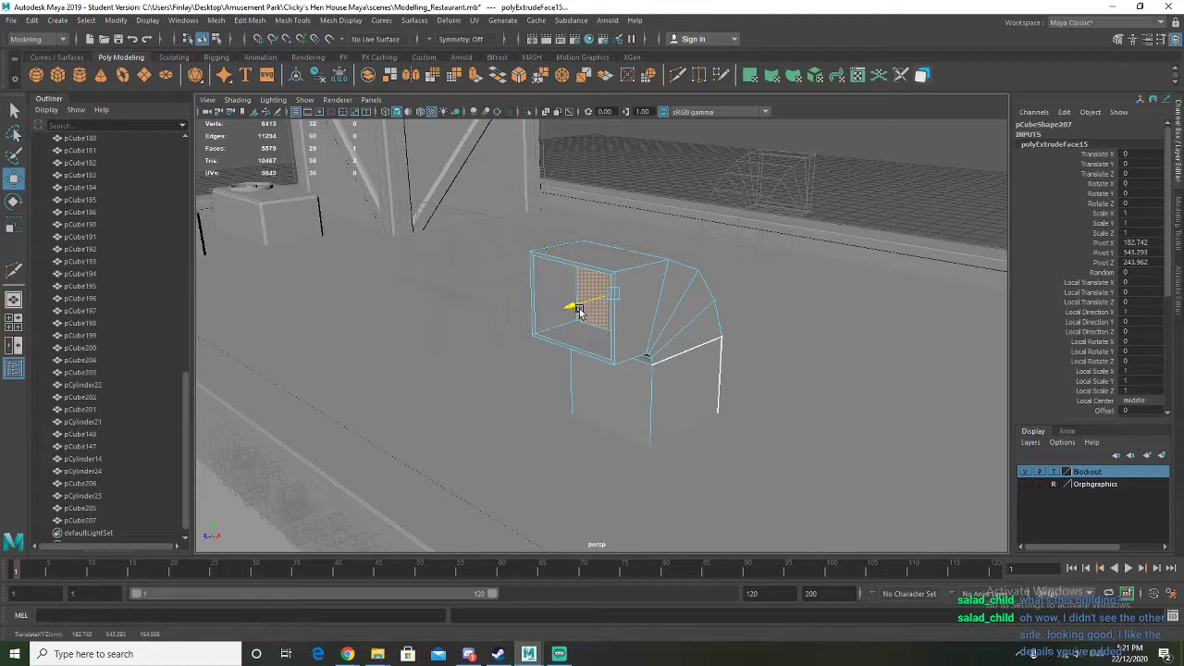
# Select the edge loop running along the side of the vent's curved top
pyautogui.moveTo(656, 315); pyautogui.dragTo(713, 298, button='right')
pyautogui.click(832, 201)
pyautogui.keyDown('alt'); pyautogui.moveTo(832, 201); pyautogui.dragTo(642, 351); pyautogui.keyUp('alt')
pyautogui.click(600, 333)
pyautogui.scroll(5, 641, 352)
pyautogui.keyDown('alt'); pyautogui.moveTo(650, 355); pyautogui.dragTo(637, 355, button='middle'); pyautogui.keyUp('alt')
pyautogui.keyDown('alt'); pyautogui.moveTo(637, 355); pyautogui.dragTo(576, 336); pyautogui.keyUp('alt')
pyautogui.scroll(3, 655, 353)
pyautogui.rightClick(540, 282)
pyautogui.click(537, 249)
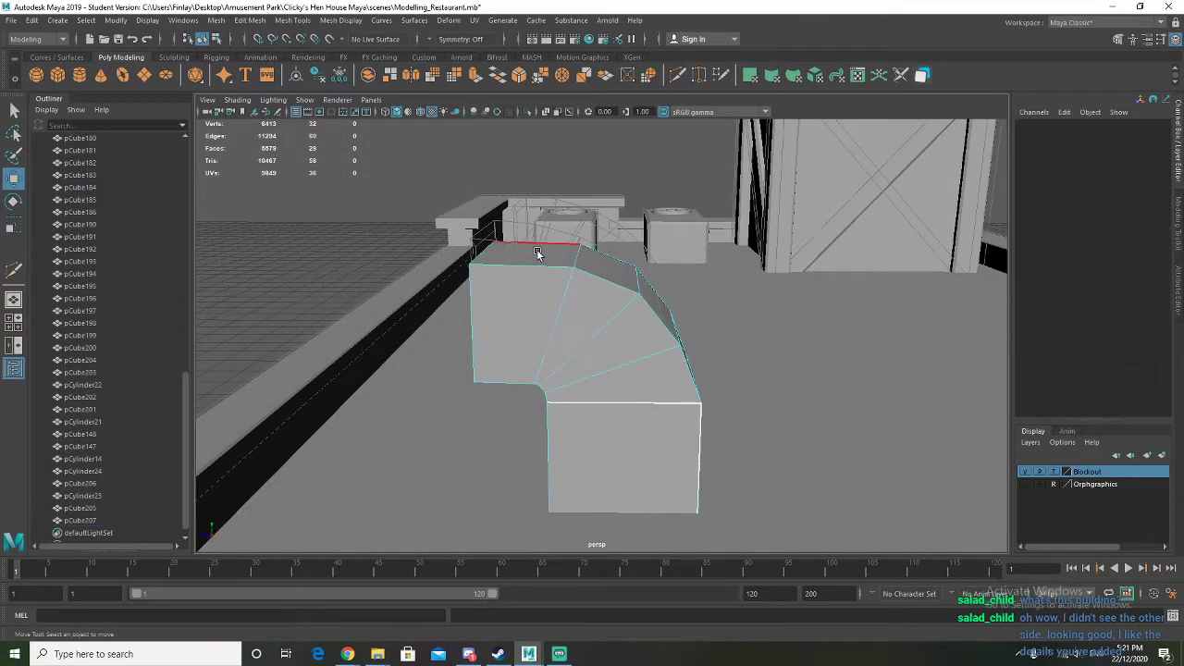
pyautogui.click(534, 266)
pyautogui.doubleClick(619, 278)
# Isolate the vent pCube207 from the rest of the scene
pyautogui.keyDown('alt'); pyautogui.moveTo(610, 372); pyautogui.dragTo(693, 354); pyautogui.keyUp('alt')
pyautogui.moveTo(594, 262); pyautogui.dragTo(644, 240, button='right')
pyautogui.hotkey('ctrl', '1')
pyautogui.keyDown('alt'); pyautogui.moveTo(670, 314); pyautogui.dragTo(655, 333); pyautogui.keyUp('alt')
pyautogui.keyDown('alt'); pyautogui.moveTo(467, 450); pyautogui.dragTo(634, 392); pyautogui.keyUp('alt')
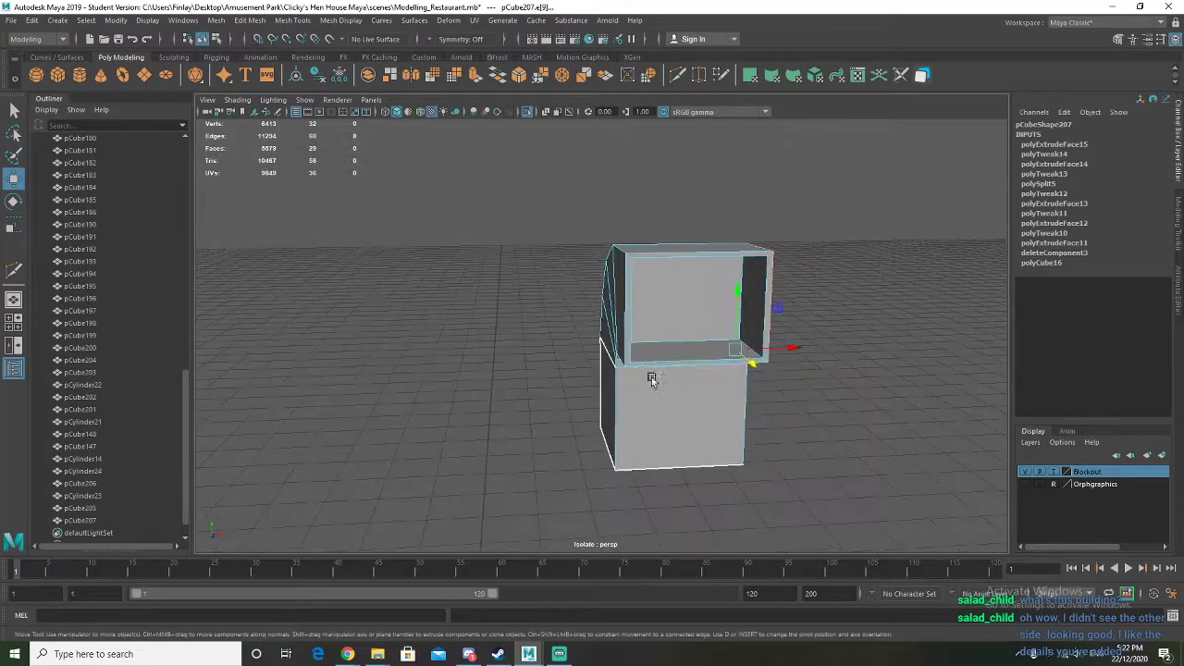
# Add the mouth's outer rim edges and the long corner edges down the vent's sides to the selection
pyautogui.click(613, 324)
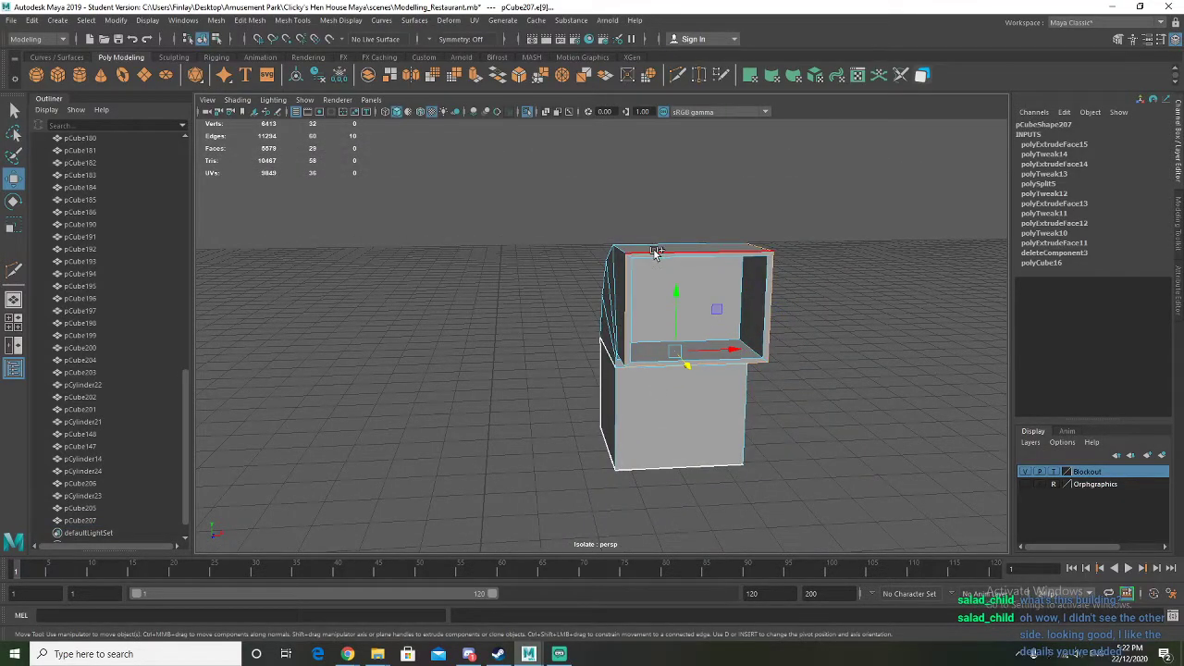
pyautogui.keyDown('shift'); pyautogui.click(655, 252); pyautogui.keyUp('shift')
pyautogui.keyDown('alt'); pyautogui.moveTo(608, 321); pyautogui.dragTo(666, 351); pyautogui.keyUp('alt')
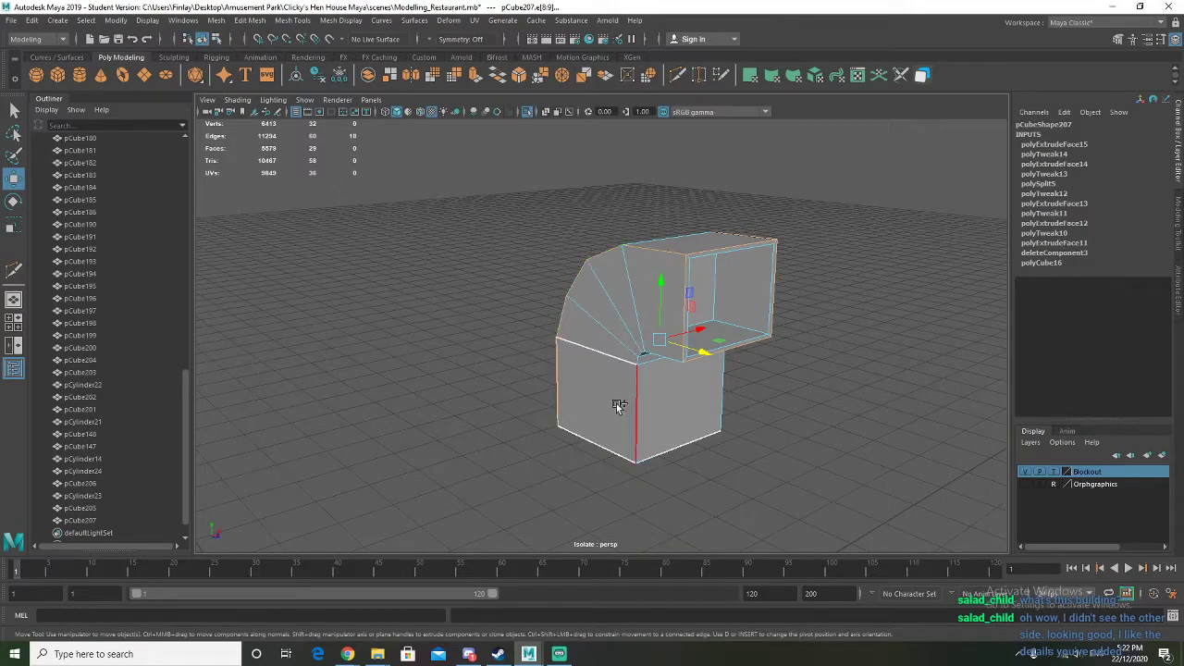
pyautogui.keyDown('shift'); pyautogui.doubleClick(664, 355); pyautogui.keyUp('shift')
pyautogui.keyDown('alt'); pyautogui.moveTo(673, 400); pyautogui.dragTo(582, 422); pyautogui.keyUp('alt')
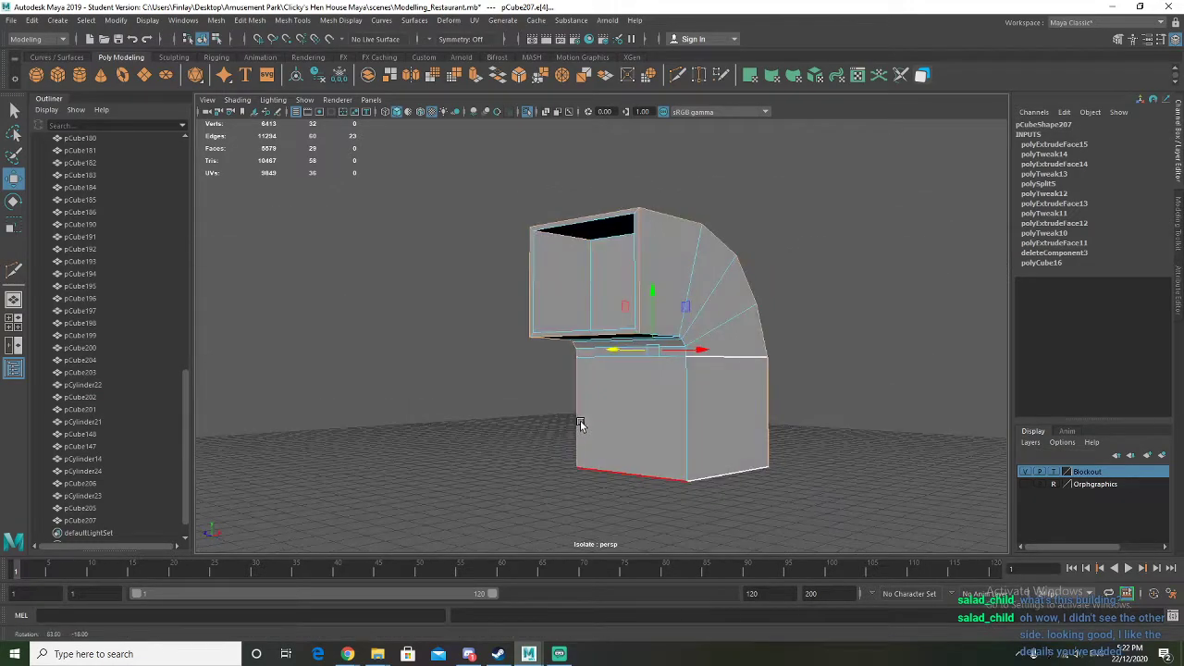
pyautogui.press('q')
pyautogui.keyDown('shift'); pyautogui.doubleClick(682, 374); pyautogui.keyUp('shift')
pyautogui.keyDown('alt'); pyautogui.moveTo(683, 375); pyautogui.dragTo(613, 402); pyautogui.keyUp('alt')
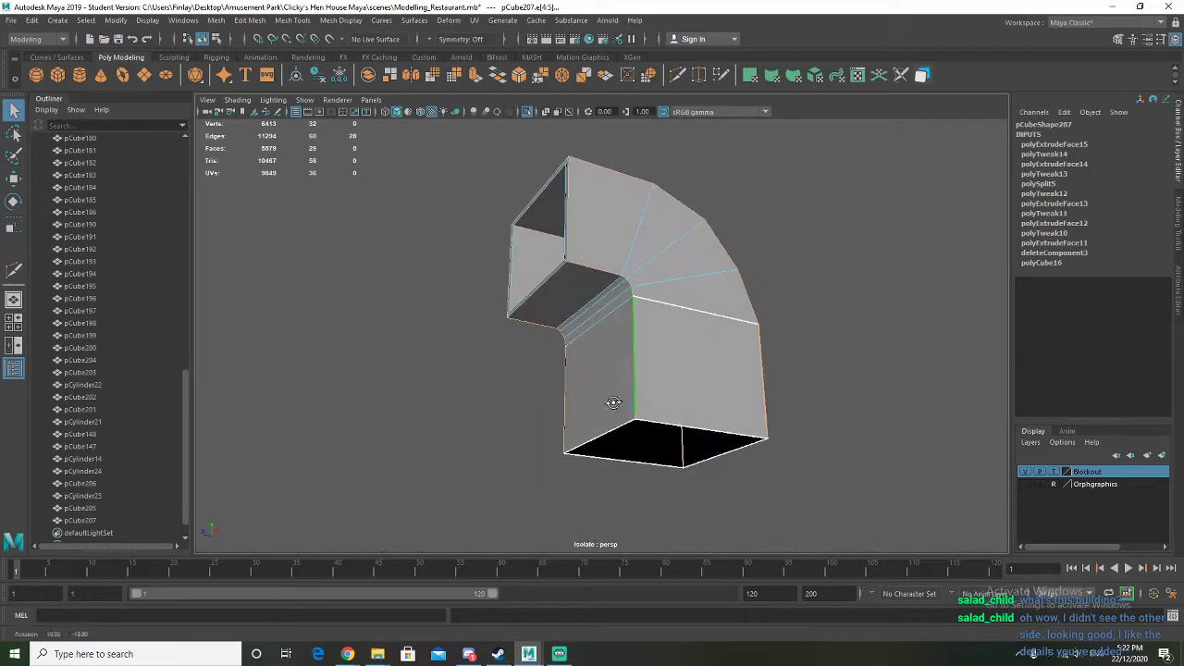
# Add the edges around the base opening to the selection and check the edges around the mouth
pyautogui.keyDown('shift'); pyautogui.click(729, 444); pyautogui.keyUp('shift')
pyautogui.keyDown('shift'); pyautogui.click(674, 463); pyautogui.keyUp('shift')
pyautogui.keyDown('alt'); pyautogui.moveTo(674, 462); pyautogui.dragTo(534, 315); pyautogui.keyUp('alt')
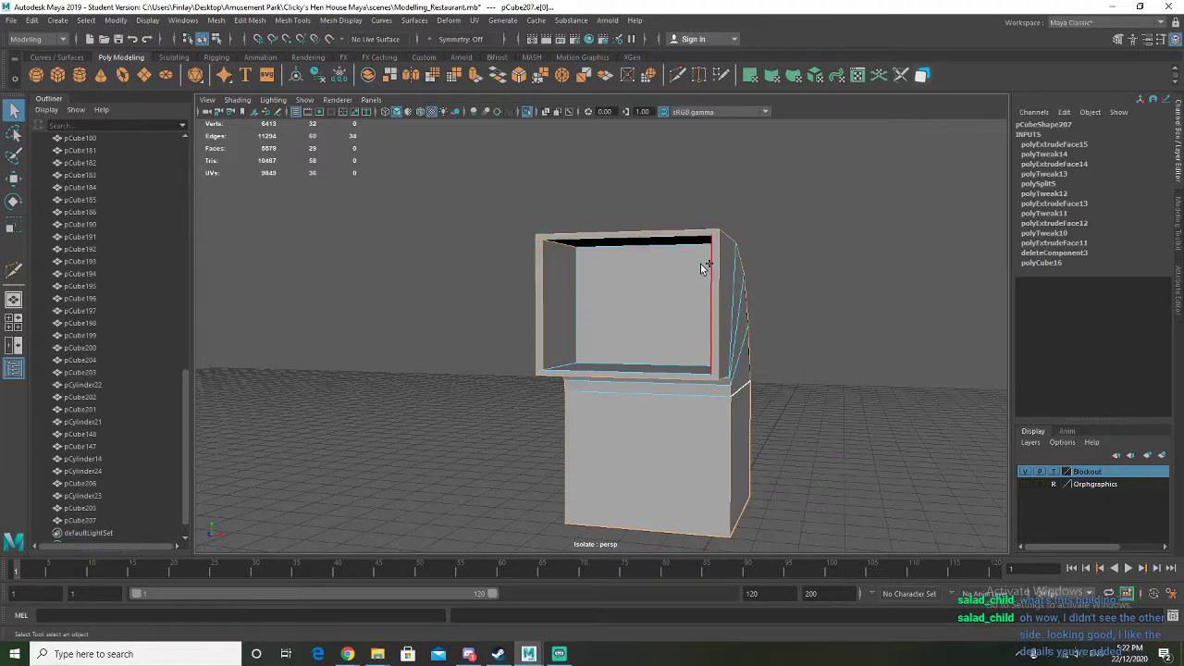
pyautogui.keyDown('shift'); pyautogui.click(635, 370); pyautogui.keyUp('shift')
pyautogui.keyDown('alt'); pyautogui.moveTo(635, 370); pyautogui.dragTo(639, 413); pyautogui.keyUp('alt')
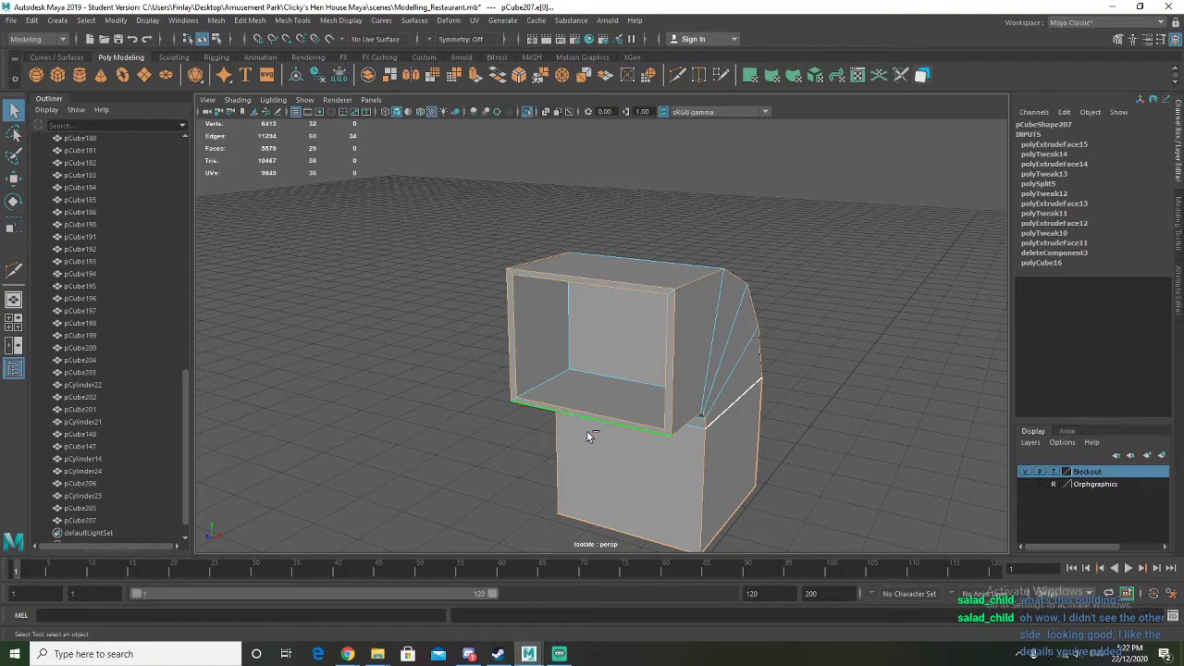
pyautogui.keyDown('alt'); pyautogui.moveTo(516, 403); pyautogui.dragTo(724, 402); pyautogui.keyUp('alt')
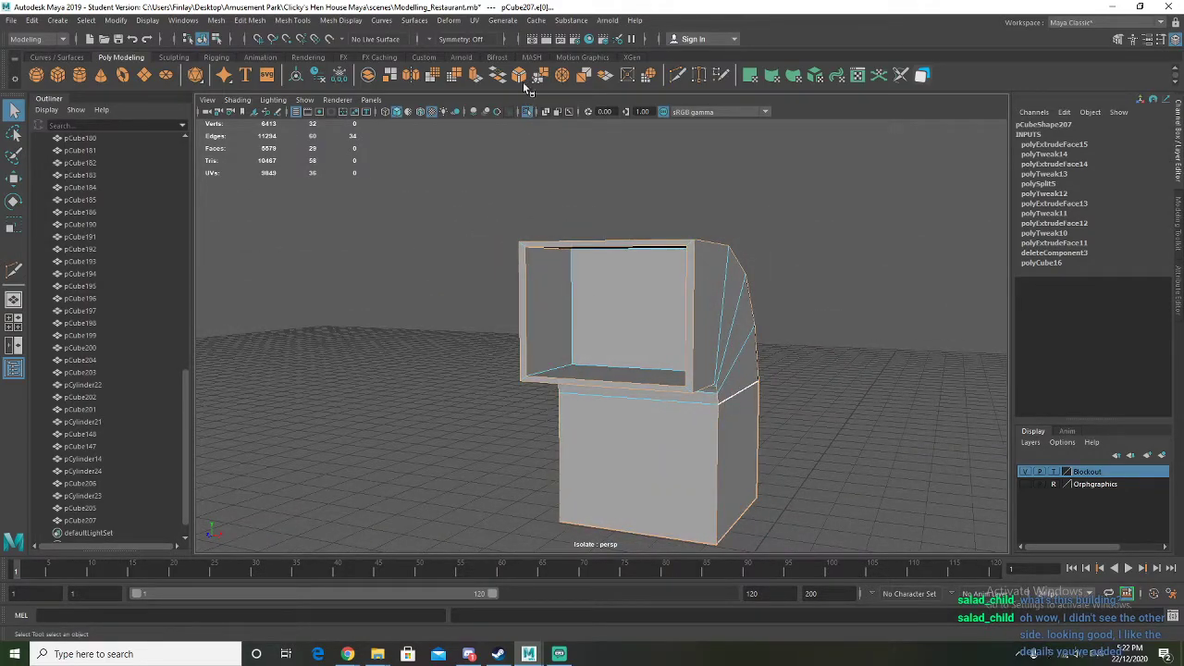
# Bevel the selected vent edges with a fraction of 1 and inspect the mouth's corners
pyautogui.hotkey('ctrl', 'b')
pyautogui.keyDown('alt'); pyautogui.moveTo(670, 370); pyautogui.dragTo(629, 361); pyautogui.keyUp('alt')
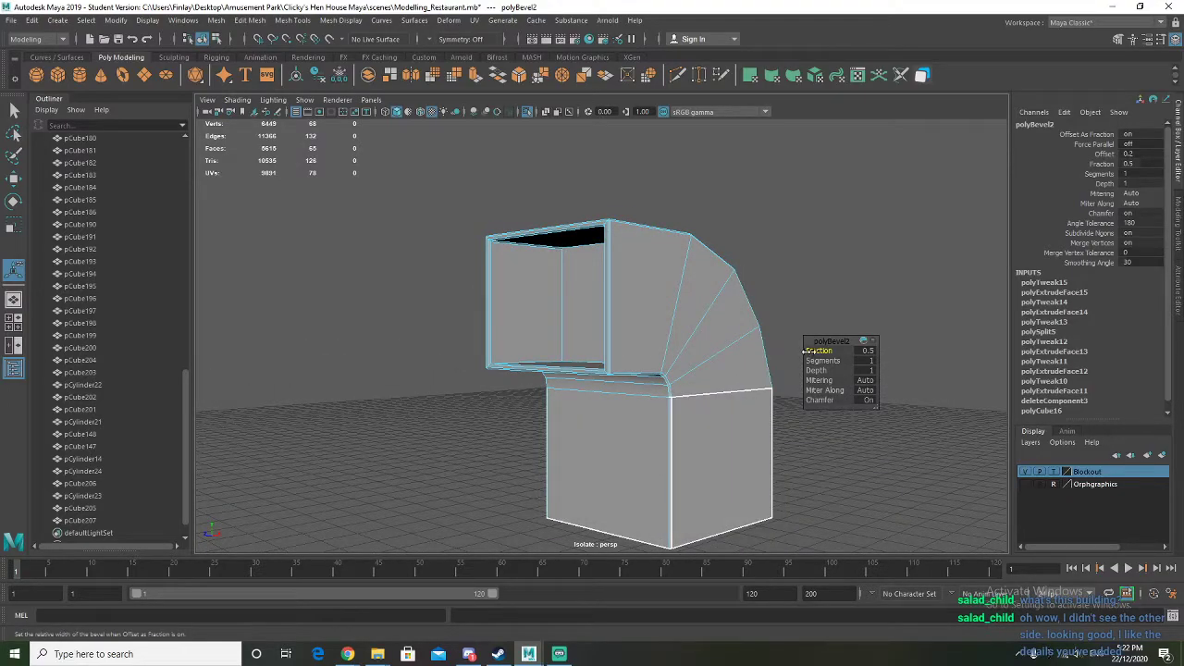
pyautogui.moveTo(817, 350); pyautogui.dragTo(818, 351)
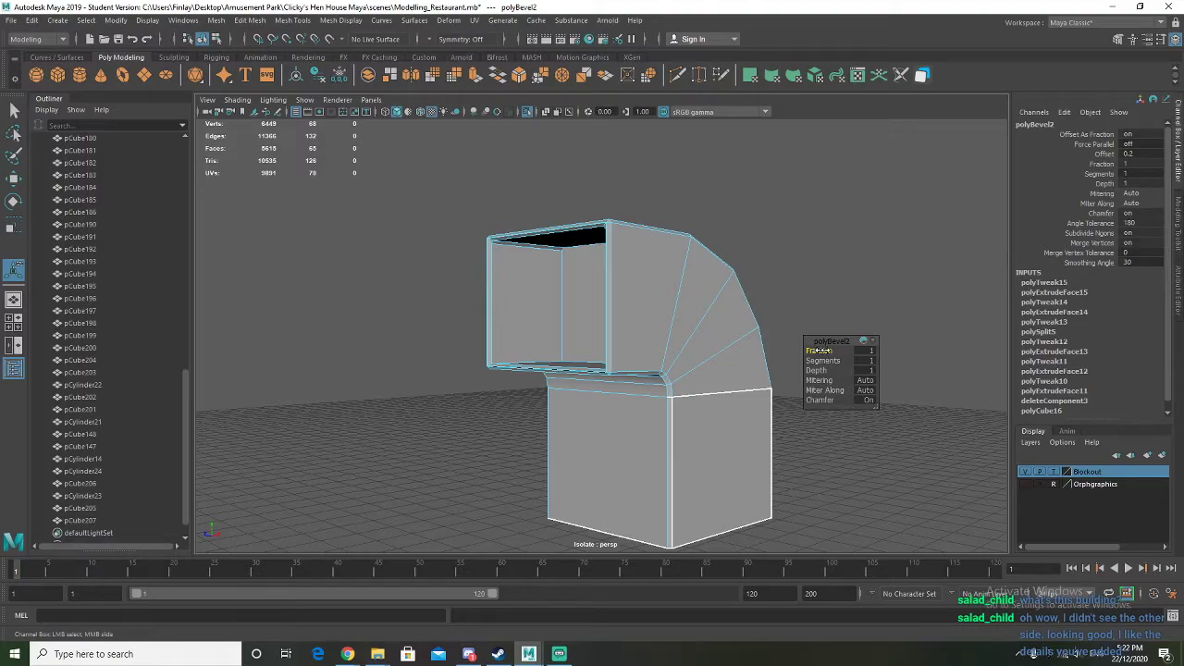
pyautogui.keyDown('alt'); pyautogui.moveTo(665, 361); pyautogui.dragTo(638, 299); pyautogui.keyUp('alt')
pyautogui.scroll(8, 638, 300)
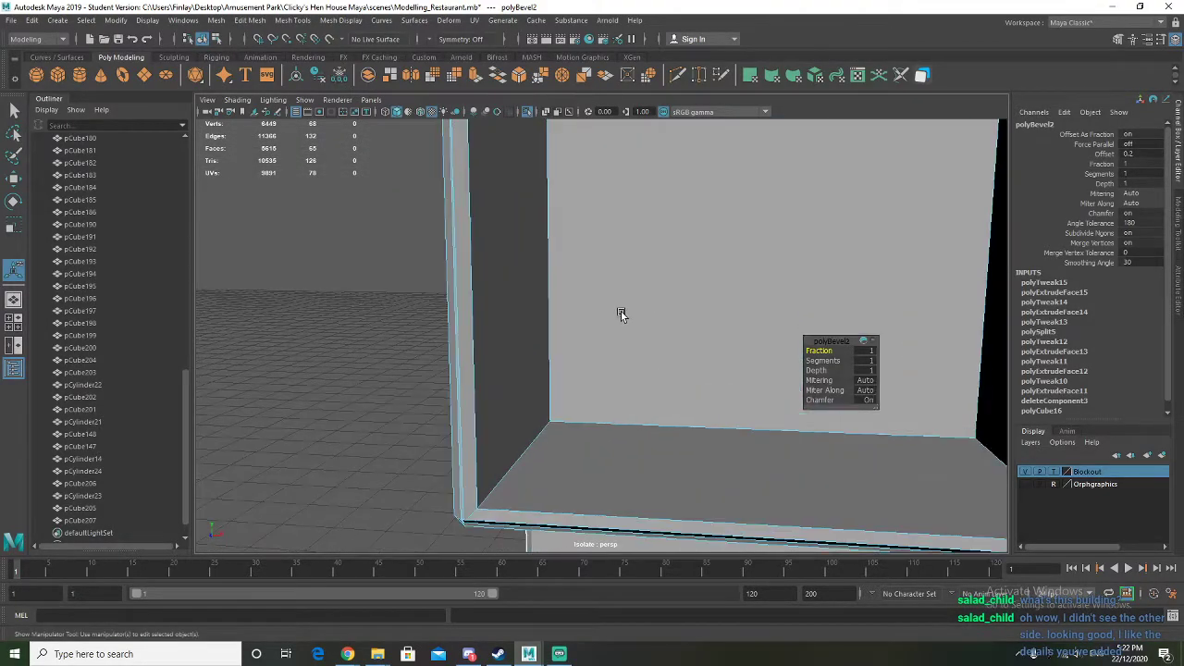
pyautogui.scroll(-6, 631, 326)
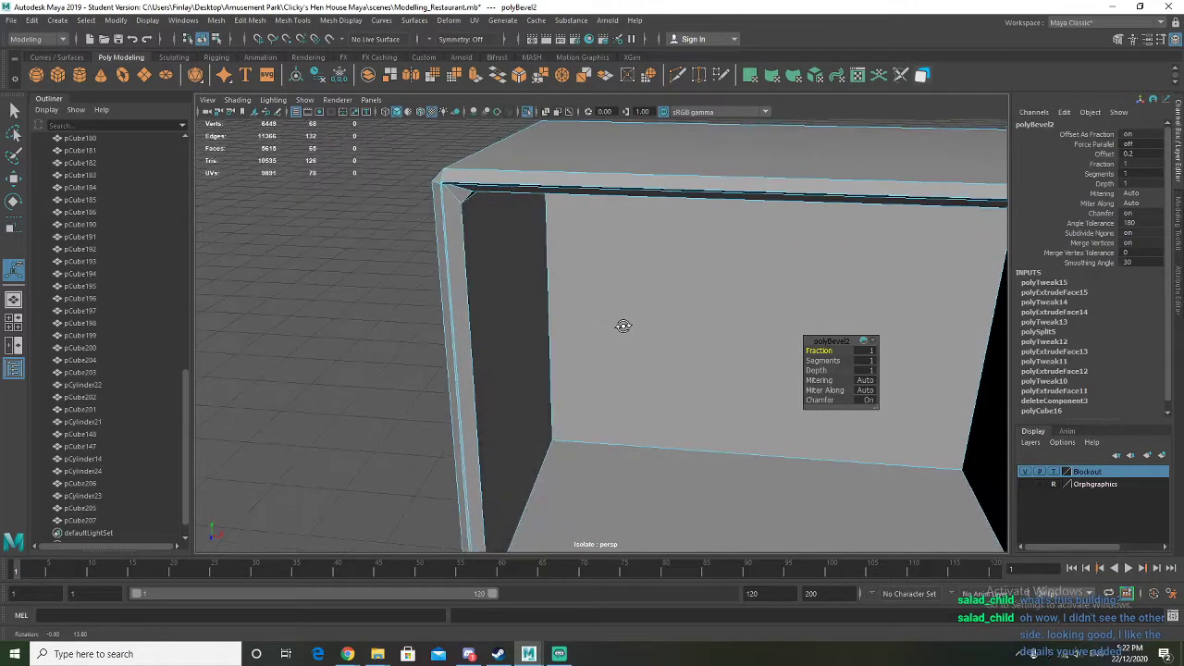
# Cut a new edge across the top of the mouth's back wall with Multi-Cut, joining its two bevelled corners
pyautogui.keyDown('alt'); pyautogui.moveTo(623, 324); pyautogui.dragTo(604, 315); pyautogui.keyUp('alt')
pyautogui.moveTo(566, 257); pyautogui.dragTo(601, 265, button='right')
pyautogui.keyDown('alt'); pyautogui.moveTo(586, 198); pyautogui.dragTo(624, 225); pyautogui.keyUp('alt')
pyautogui.rightClick(620, 223)
pyautogui.keyDown('shift'); pyautogui.moveTo(617, 241); pyautogui.dragTo(557, 244, button='right'); pyautogui.keyUp('shift')
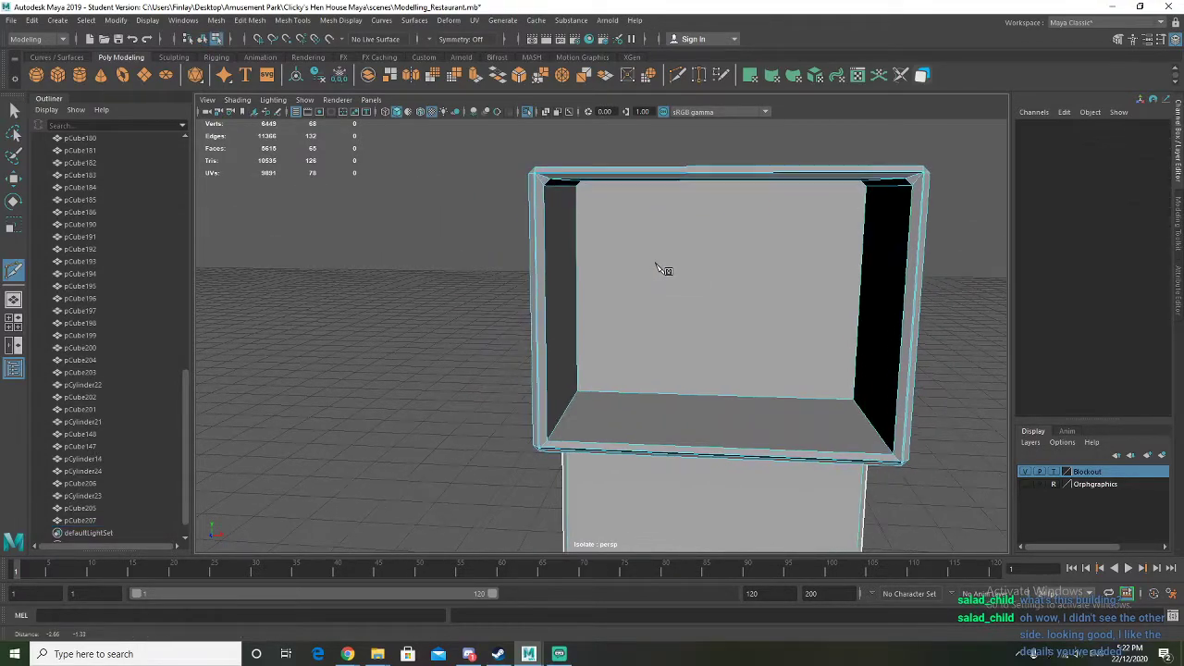
pyautogui.click(576, 186)
pyautogui.click(866, 187)
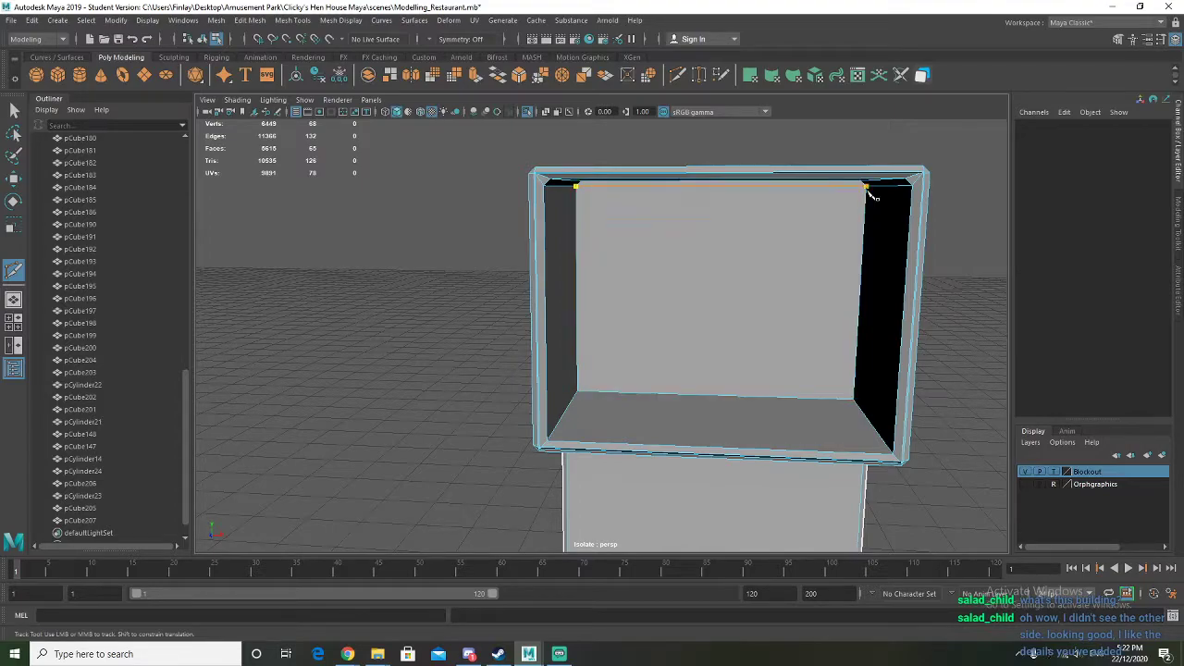
pyautogui.keyDown('alt'); pyautogui.moveTo(710, 350); pyautogui.dragTo(696, 344); pyautogui.keyUp('alt')
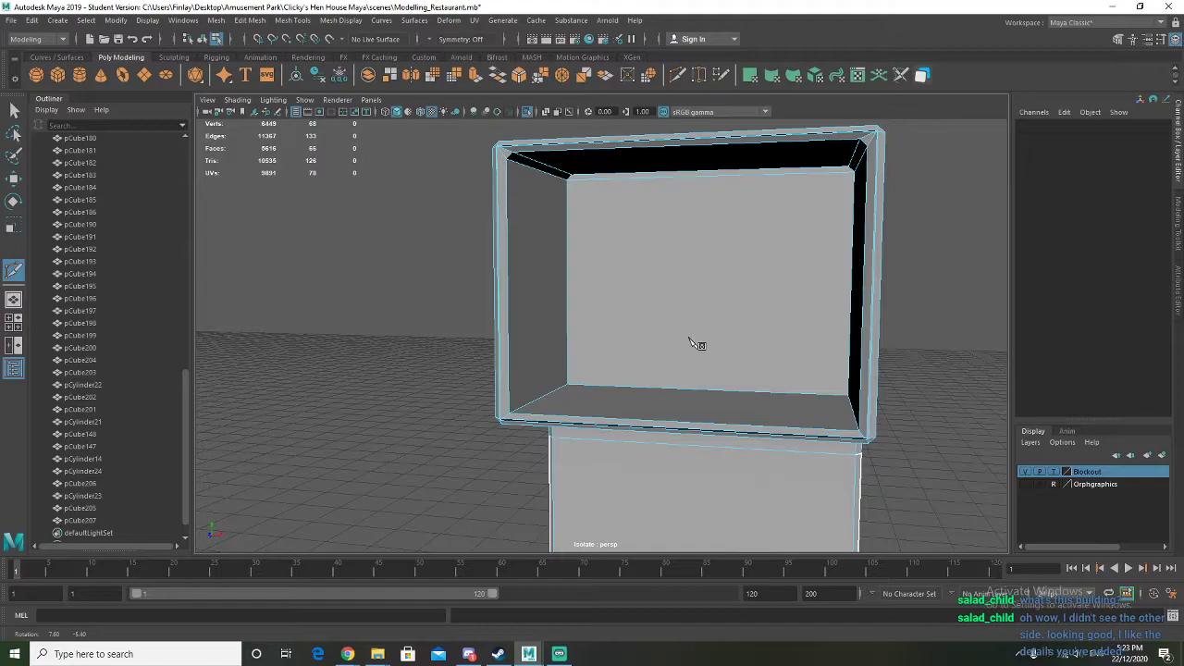
# Undo the Multi-Cut edge on the mouth's back wall and the bevel on the vent edges
pyautogui.hotkey('ctrl', 'z')
pyautogui.hotkey('ctrl', 'z')
pyautogui.hotkey('ctrl', 'z')
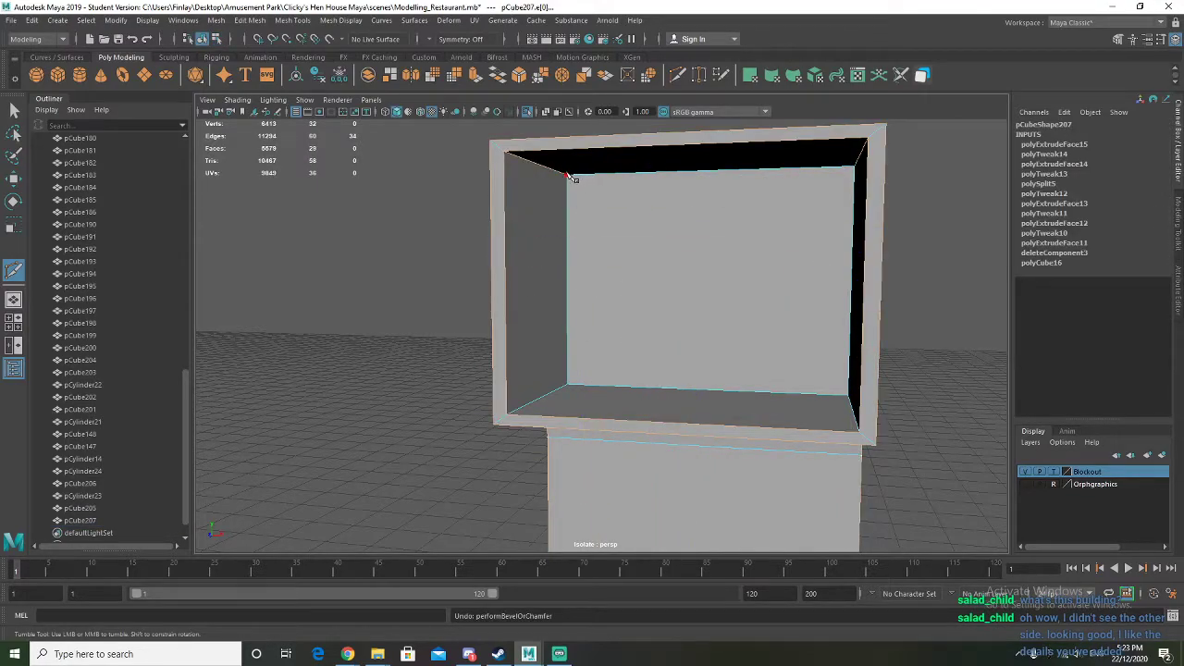
# Try bevelling the vent with fewer of the mouth's inner edges selected, adjusting the bevel fraction, and undo it
pyautogui.press('q')
pyautogui.keyDown('alt'); pyautogui.moveTo(632, 248); pyautogui.dragTo(807, 217); pyautogui.keyUp('alt')
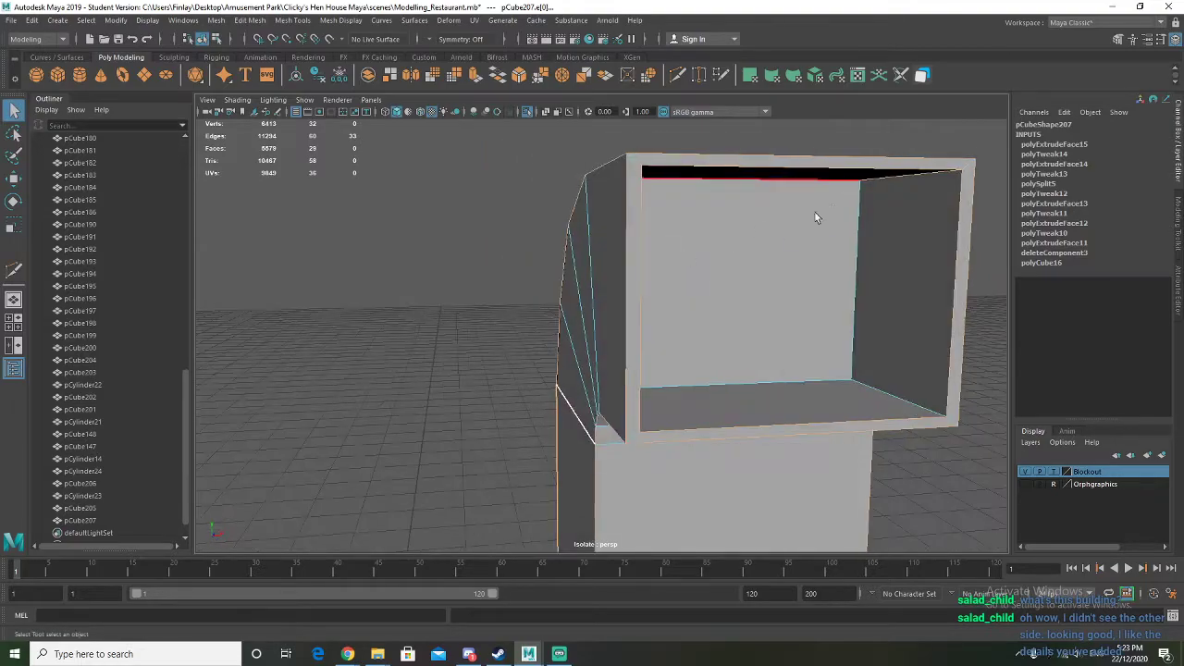
pyautogui.keyDown('alt'); pyautogui.moveTo(876, 187); pyautogui.dragTo(575, 235); pyautogui.keyUp('alt')
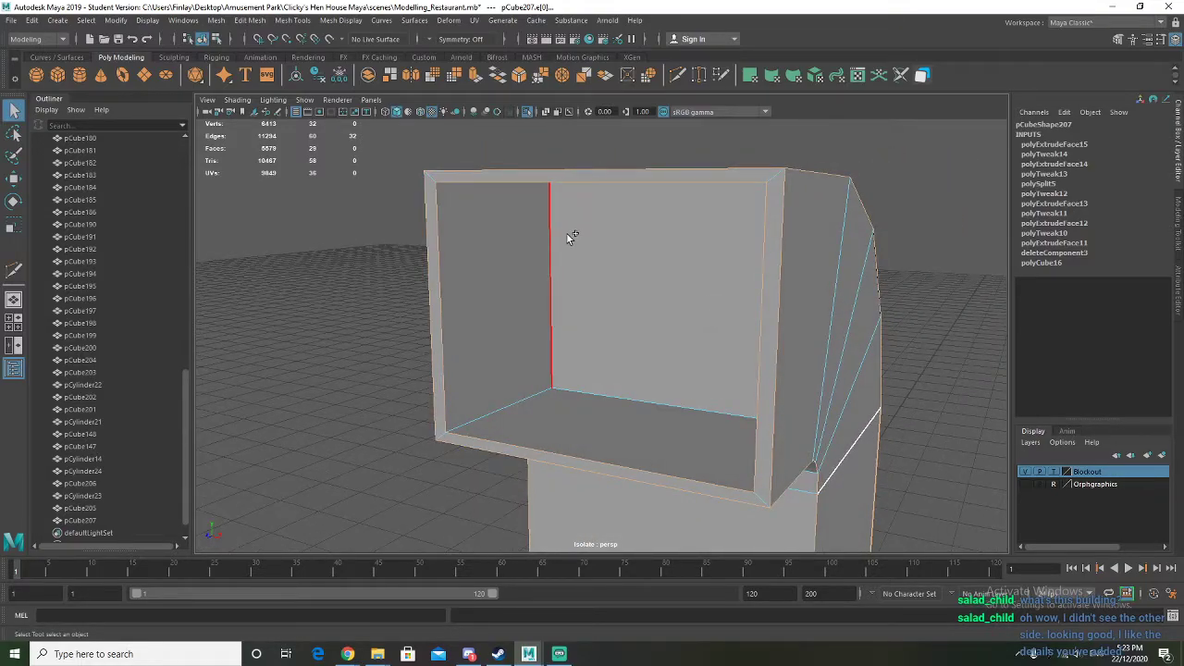
pyautogui.click(520, 77)
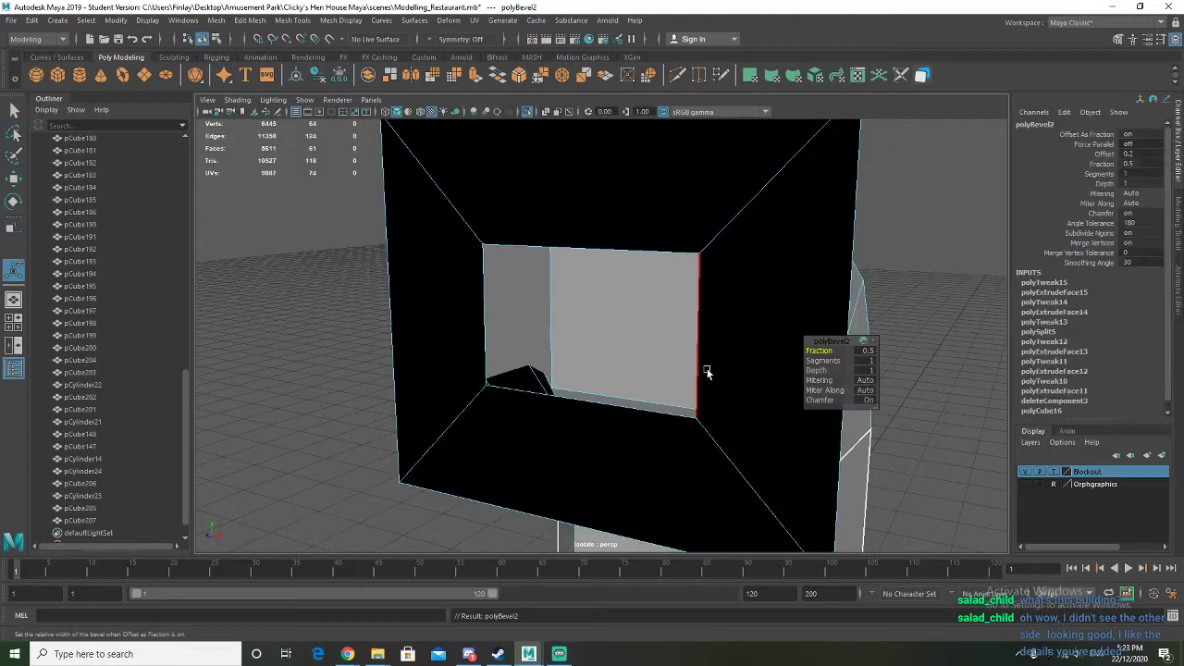
pyautogui.scroll(-4, 707, 372)
pyautogui.keyDown('alt'); pyautogui.moveTo(708, 372); pyautogui.dragTo(697, 370); pyautogui.keyUp('alt')
pyautogui.moveTo(818, 350); pyautogui.dragTo(821, 351)
pyautogui.keyDown('alt'); pyautogui.moveTo(703, 333); pyautogui.dragTo(665, 370); pyautogui.keyUp('alt')
pyautogui.hotkey('ctrl', 'z')
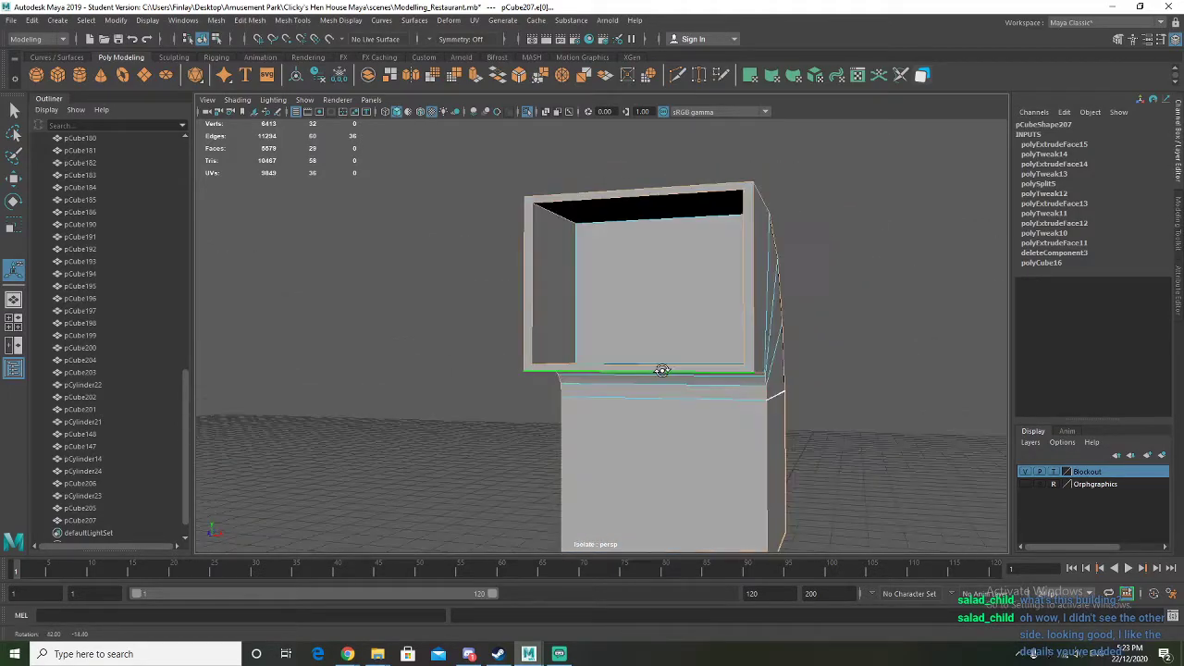
# Add the mouth's inner corner and back-wall edges to the selection and bevel all selected vent edges with a fraction of 1
pyautogui.keyDown('alt'); pyautogui.moveTo(603, 236); pyautogui.dragTo(767, 314); pyautogui.keyUp('alt')
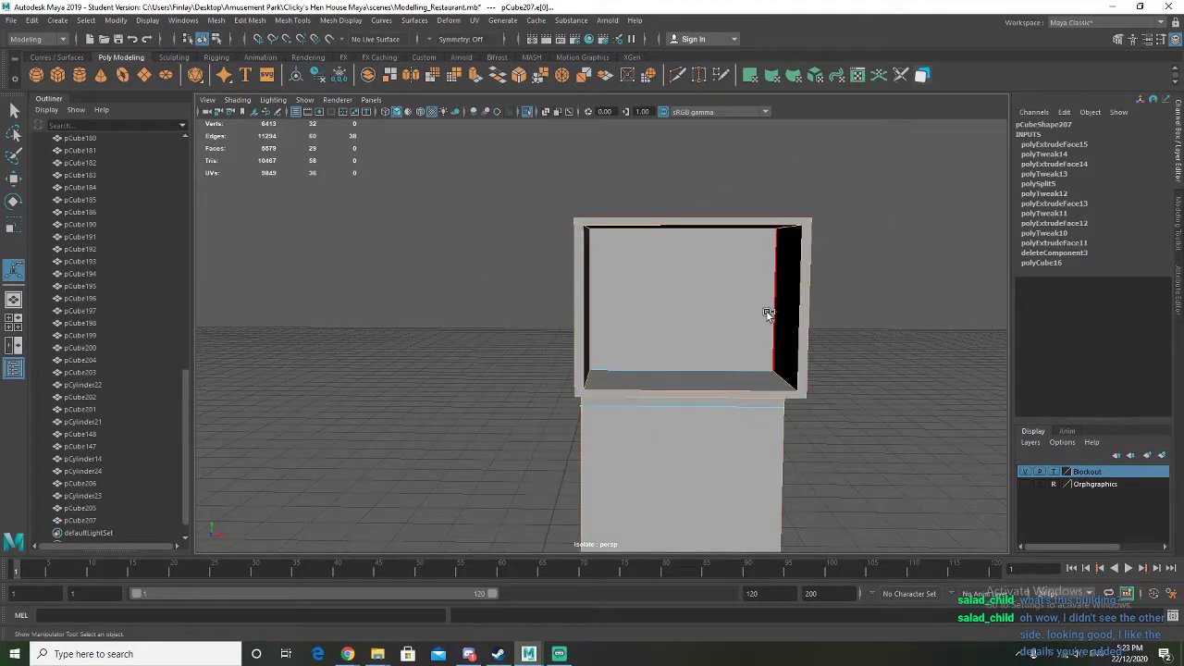
pyautogui.keyDown('alt'); pyautogui.moveTo(713, 359); pyautogui.dragTo(642, 386); pyautogui.keyUp('alt')
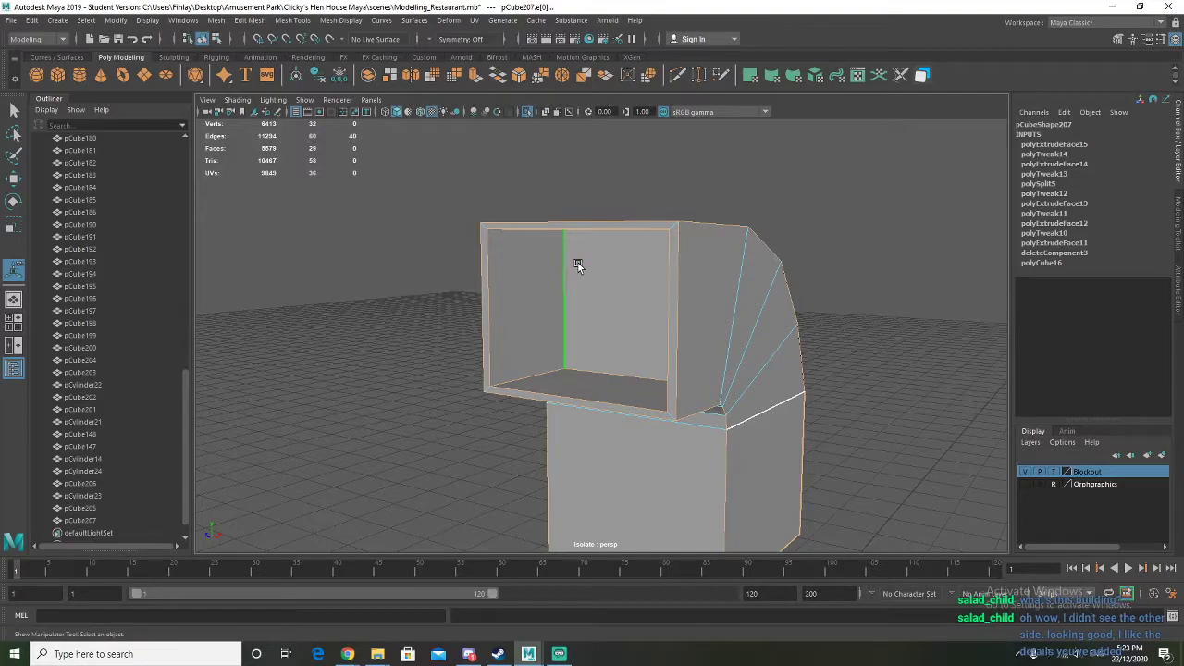
pyautogui.click(518, 79)
pyautogui.moveTo(667, 382)
pyautogui.keyDown('alt'); pyautogui.mouseDown()
pyautogui.moveTo(668, 337)
pyautogui.moveTo(684, 337)
pyautogui.moveTo(647, 373)
pyautogui.moveTo(685, 372)
pyautogui.mouseUp(); pyautogui.keyUp('alt')
pyautogui.moveTo(819, 350); pyautogui.dragTo(820, 350)
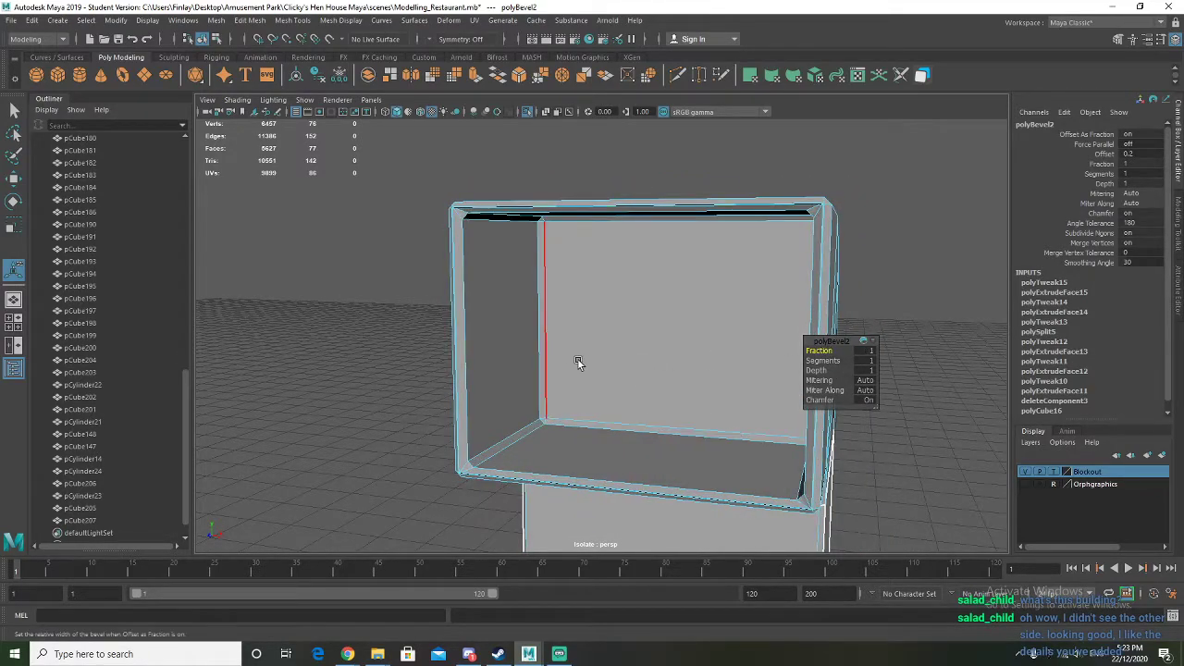
# Check the mouth's upper inner corners and reduce the vent bevel's fraction to 0.9
pyautogui.keyDown('alt'); pyautogui.moveTo(578, 361); pyautogui.dragTo(554, 354); pyautogui.keyUp('alt')
pyautogui.scroll(4, 537, 331)
pyautogui.keyDown('alt'); pyautogui.moveTo(531, 325); pyautogui.dragTo(548, 448, button='middle'); pyautogui.keyUp('alt')
pyautogui.scroll(2, 608, 320)
pyautogui.keyDown('alt'); pyautogui.moveTo(608, 320); pyautogui.dragTo(614, 331); pyautogui.keyUp('alt')
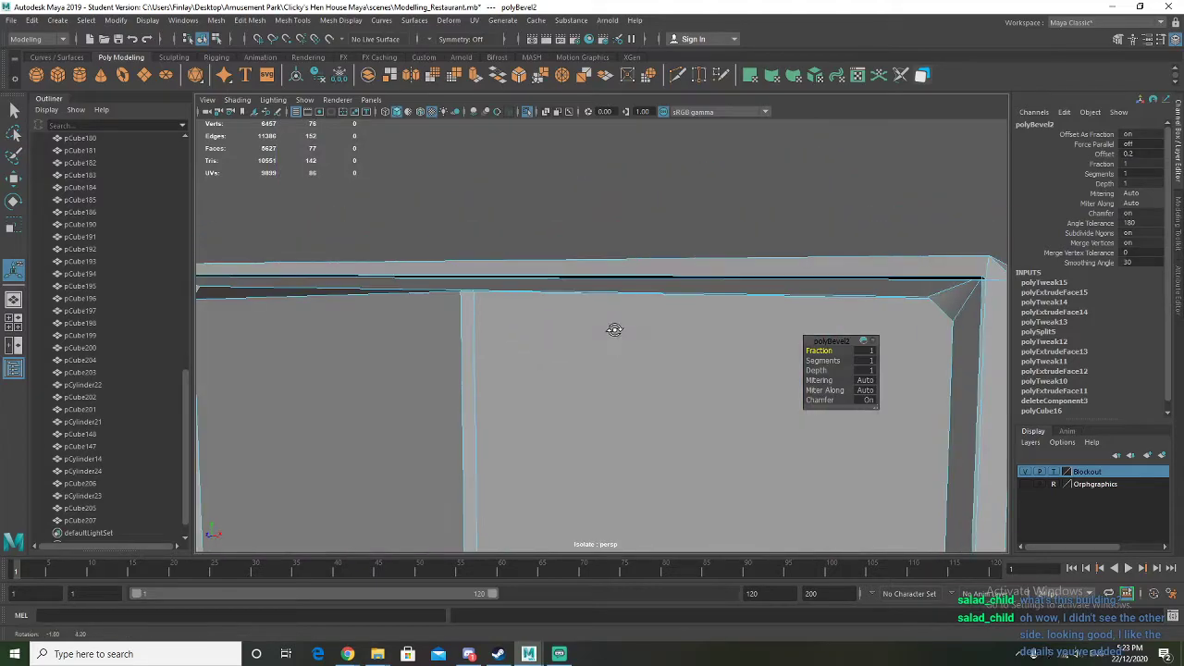
pyautogui.moveTo(828, 350); pyautogui.dragTo(826, 350)
pyautogui.keyDown('alt'); pyautogui.moveTo(606, 398); pyautogui.dragTo(585, 383); pyautogui.keyUp('alt')
pyautogui.scroll(-4, 575, 379)
pyautogui.keyDown('alt'); pyautogui.moveTo(585, 383); pyautogui.dragTo(549, 299, button='middle'); pyautogui.keyUp('alt')
pyautogui.keyDown('alt'); pyautogui.moveTo(560, 305); pyautogui.dragTo(533, 325); pyautogui.keyUp('alt')
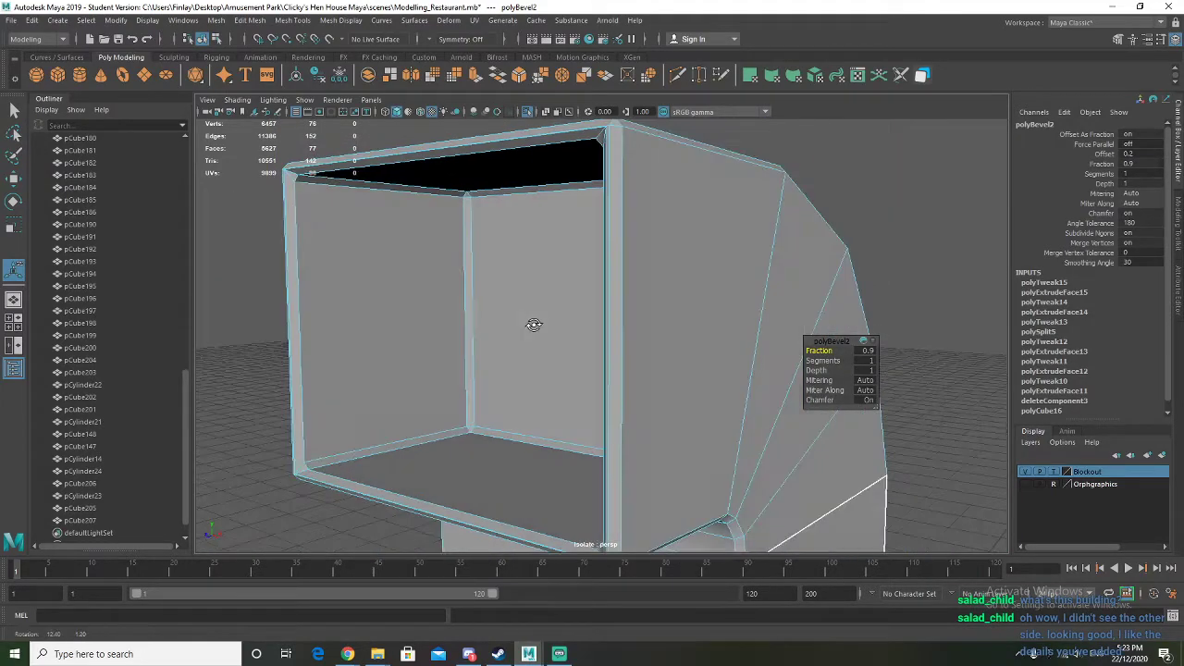
# Return the vent to object mode, delete its construction history and freeze its transformations
pyautogui.scroll(-4, 555, 350)
pyautogui.keyDown('alt'); pyautogui.moveTo(632, 429); pyautogui.dragTo(520, 295); pyautogui.keyUp('alt')
pyautogui.moveTo(520, 294); pyautogui.dragTo(575, 272, button='right')
pyautogui.keyDown('alt'); pyautogui.moveTo(521, 299); pyautogui.dragTo(560, 336); pyautogui.keyUp('alt')
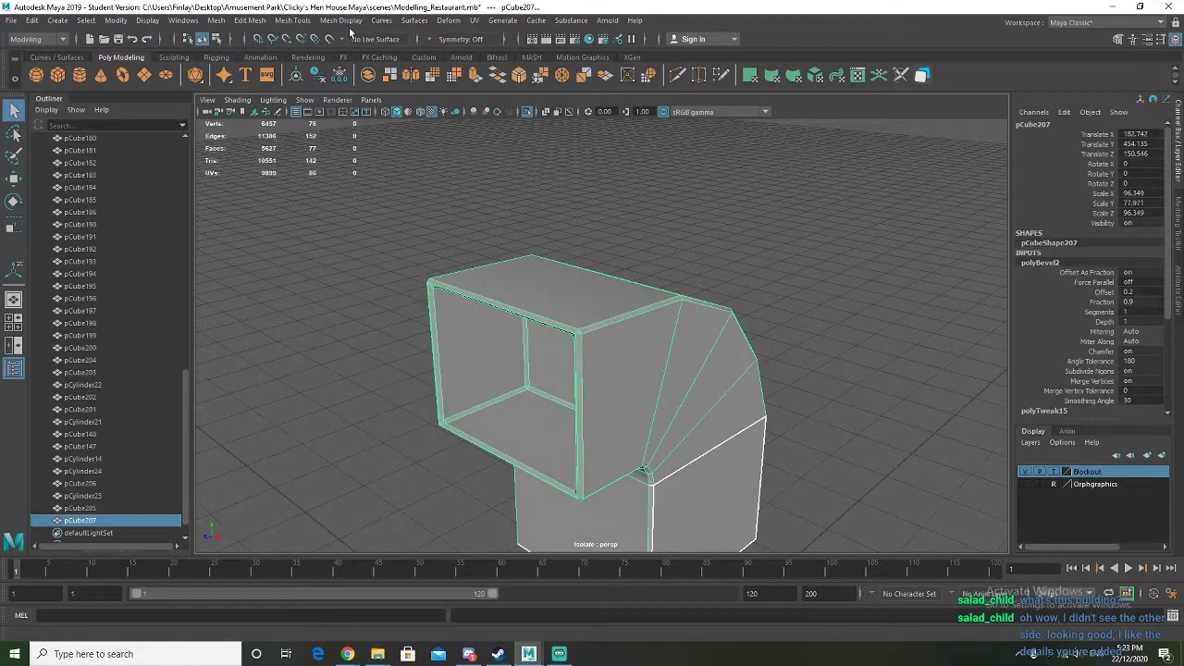
pyautogui.click(319, 82)
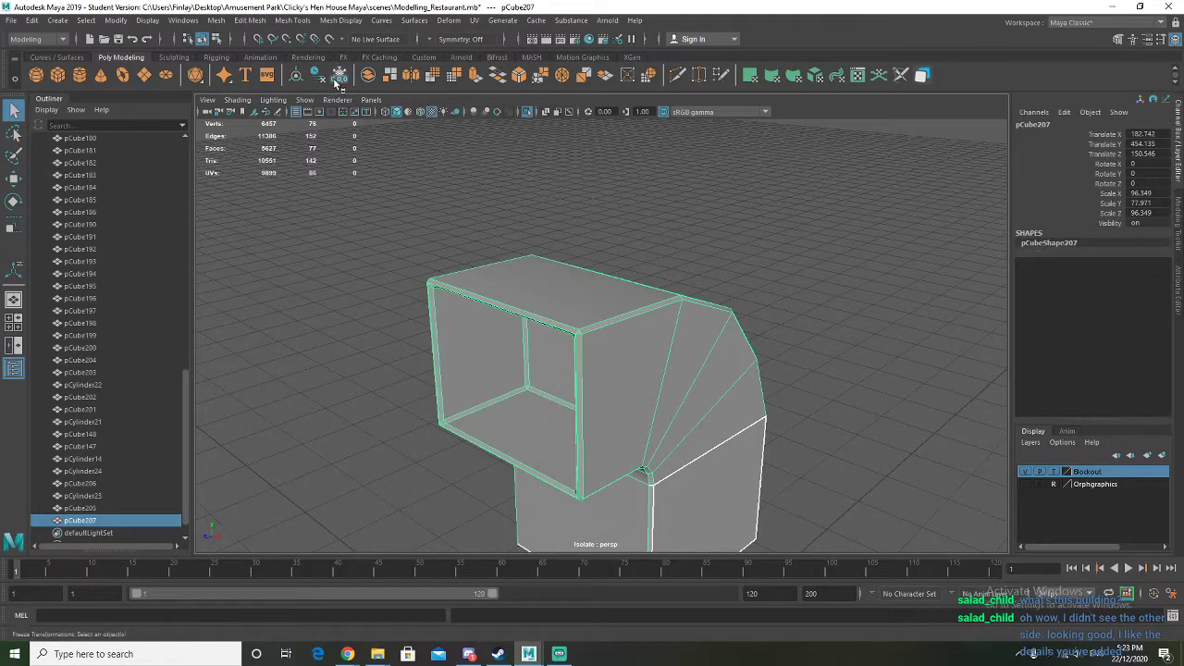
# Run Cleanup on the vent to select any faces with more than four sides, then reselect the vent object
pyautogui.click(214, 20)
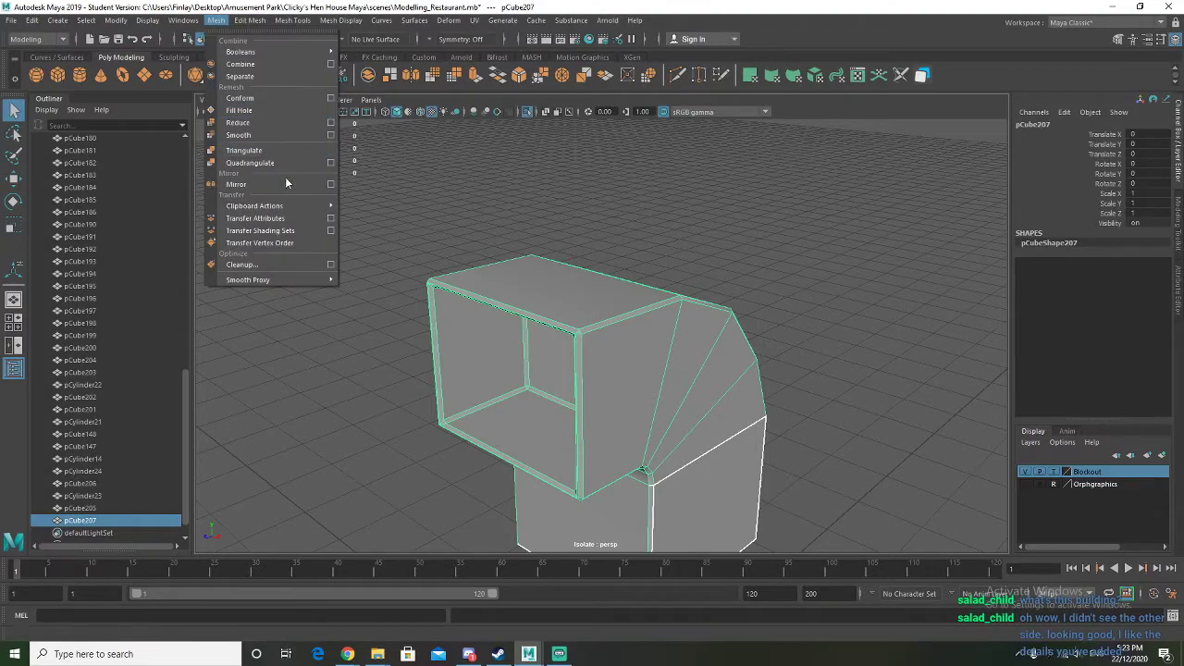
pyautogui.click(331, 264)
pyautogui.click(573, 441)
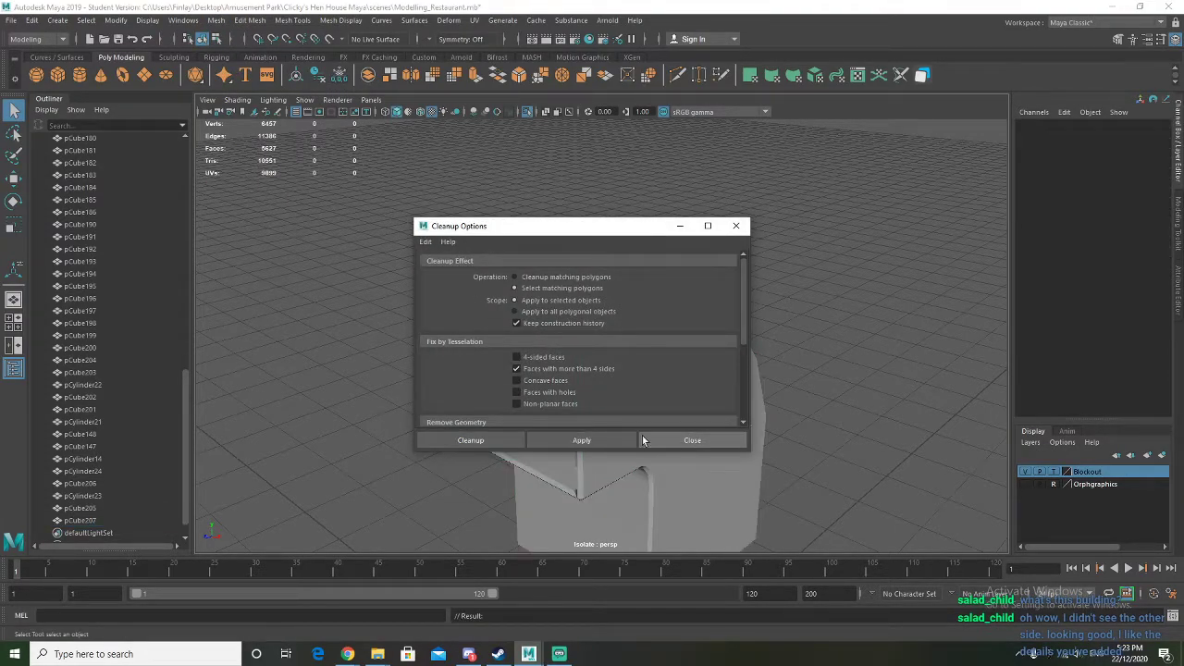
pyautogui.click(705, 441)
pyautogui.click(610, 300)
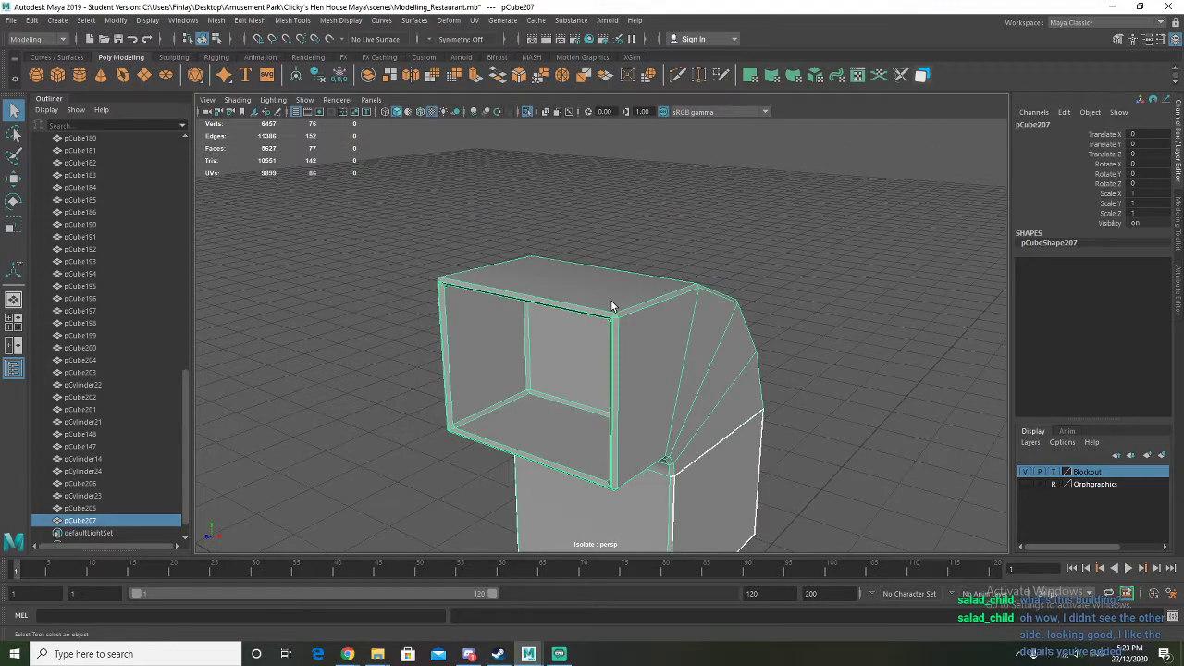
# Leave the isolated view and duplicate the vent, moving the copy beside the original on the roof
pyautogui.hotkey('ctrl', '1')
pyautogui.scroll(-5, 610, 303)
pyautogui.keyDown('alt'); pyautogui.moveTo(611, 340); pyautogui.dragTo(575, 344); pyautogui.keyUp('alt')
pyautogui.hotkey('ctrl', 'd')
pyautogui.press('w')
pyautogui.moveTo(478, 395); pyautogui.dragTo(480, 395)
# Duplicate the vent once more and move this copy across the roof, away from the first two
pyautogui.keyDown('alt'); pyautogui.moveTo(551, 374); pyautogui.dragTo(558, 346); pyautogui.keyUp('alt')
pyautogui.hotkey('ctrl', 'd')
pyautogui.moveTo(491, 331); pyautogui.dragTo(673, 268)
pyautogui.keyDown('alt'); pyautogui.moveTo(673, 268); pyautogui.dragTo(563, 309, button='middle'); pyautogui.keyUp('alt')
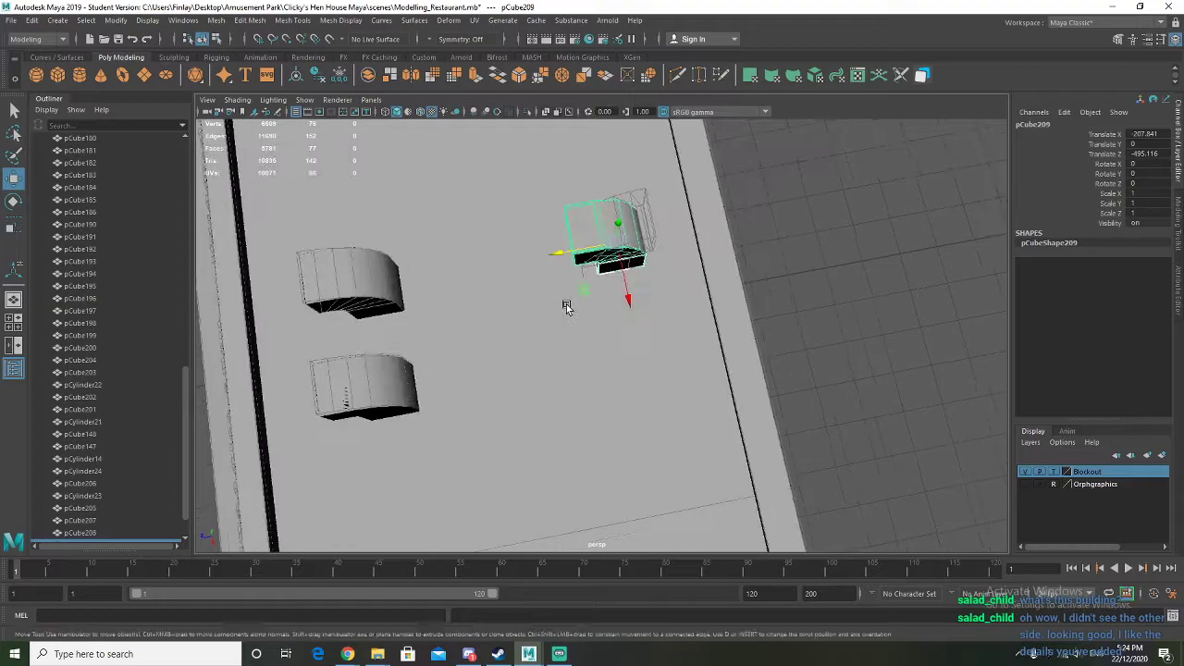
# Rotate the third vent 180 degrees about Y and shift it closer to the roof's edge
pyautogui.press('e')
pyautogui.moveTo(603, 294); pyautogui.dragTo(769, 311)
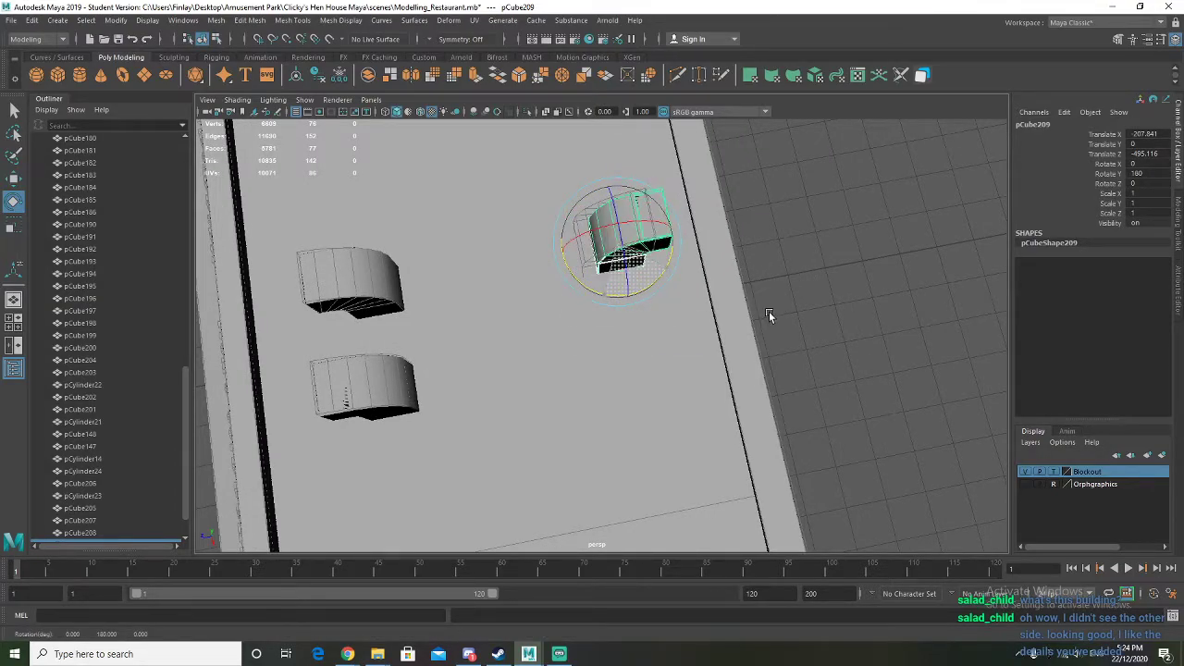
pyautogui.press('w')
pyautogui.moveTo(572, 254); pyautogui.dragTo(721, 270)
pyautogui.scroll(-3, 626, 262)
pyautogui.click(722, 269)
# Delete the hidden underside face of the long, narrow base slab beneath the building
pyautogui.keyDown('alt'); pyautogui.moveTo(682, 319); pyautogui.dragTo(676, 240, button='middle'); pyautogui.keyUp('alt')
pyautogui.keyDown('alt'); pyautogui.moveTo(689, 266); pyautogui.dragTo(681, 257); pyautogui.keyUp('alt')
pyautogui.scroll(-3, 681, 256)
pyautogui.moveTo(673, 316)
pyautogui.keyDown('alt'); pyautogui.mouseDown()
pyautogui.moveTo(635, 298)
pyautogui.moveTo(660, 316)
pyautogui.mouseUp(); pyautogui.keyUp('alt')
pyautogui.keyDown('alt'); pyautogui.moveTo(653, 321); pyautogui.dragTo(566, 308); pyautogui.keyUp('alt')
pyautogui.scroll(-2, 638, 287)
pyautogui.keyDown('alt'); pyautogui.moveTo(566, 308); pyautogui.dragTo(584, 291, button='middle'); pyautogui.keyUp('alt')
pyautogui.scroll(7, 584, 290)
pyautogui.keyDown('alt'); pyautogui.moveTo(620, 272); pyautogui.dragTo(514, 280); pyautogui.keyUp('alt')
pyautogui.click(518, 281)
pyautogui.keyDown('alt'); pyautogui.moveTo(637, 282); pyautogui.dragTo(554, 290); pyautogui.keyUp('alt')
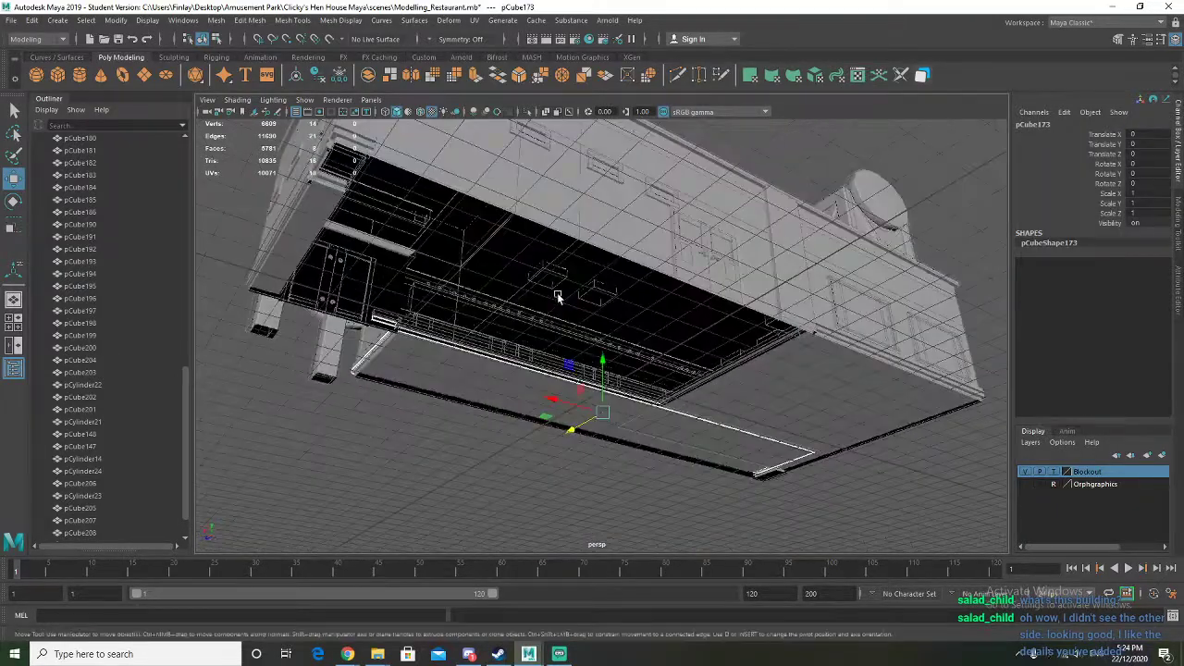
pyautogui.moveTo(463, 347); pyautogui.dragTo(436, 374, button='right')
pyautogui.click(437, 373)
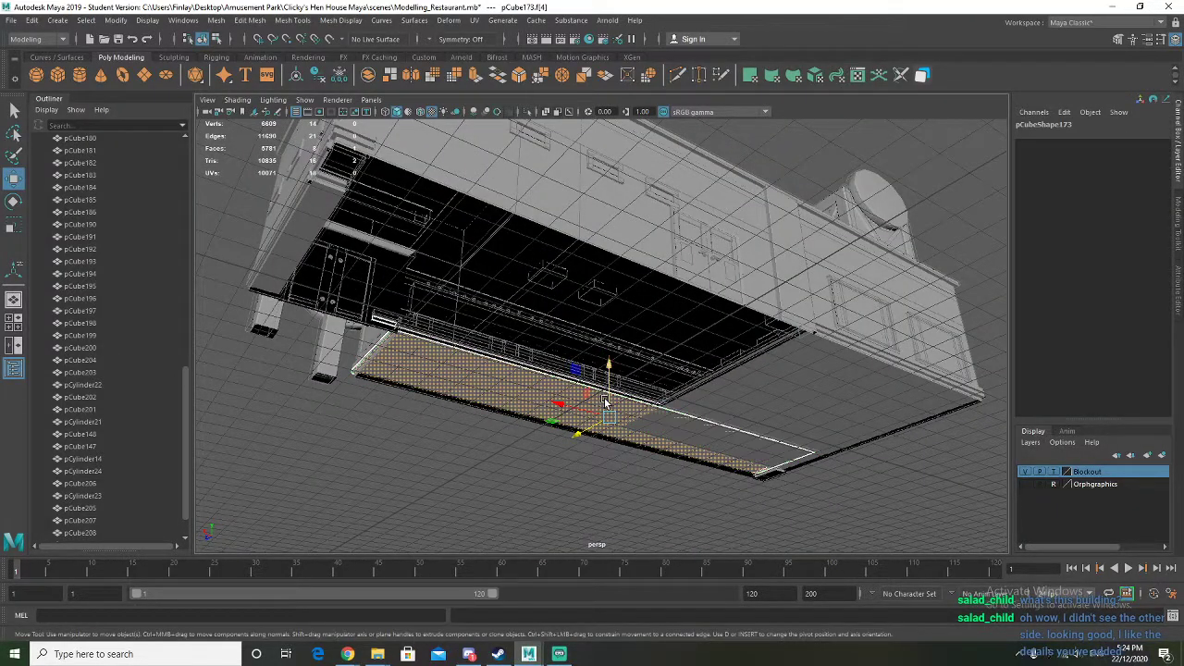
pyautogui.press('Delete')
# Delete the underside face of the adjoining base section and return to object mode
pyautogui.rightClick(759, 377)
pyautogui.click(759, 378)
pyautogui.press('Delete')
pyautogui.moveTo(560, 353)
pyautogui.keyDown('alt'); pyautogui.mouseDown()
pyautogui.moveTo(566, 363)
pyautogui.moveTo(634, 349)
pyautogui.moveTo(555, 401)
pyautogui.moveTo(593, 264)
pyautogui.moveTo(625, 396)
pyautogui.moveTo(568, 340)
pyautogui.mouseUp(); pyautogui.keyUp('alt')
pyautogui.moveTo(569, 313); pyautogui.dragTo(614, 298, button='right')
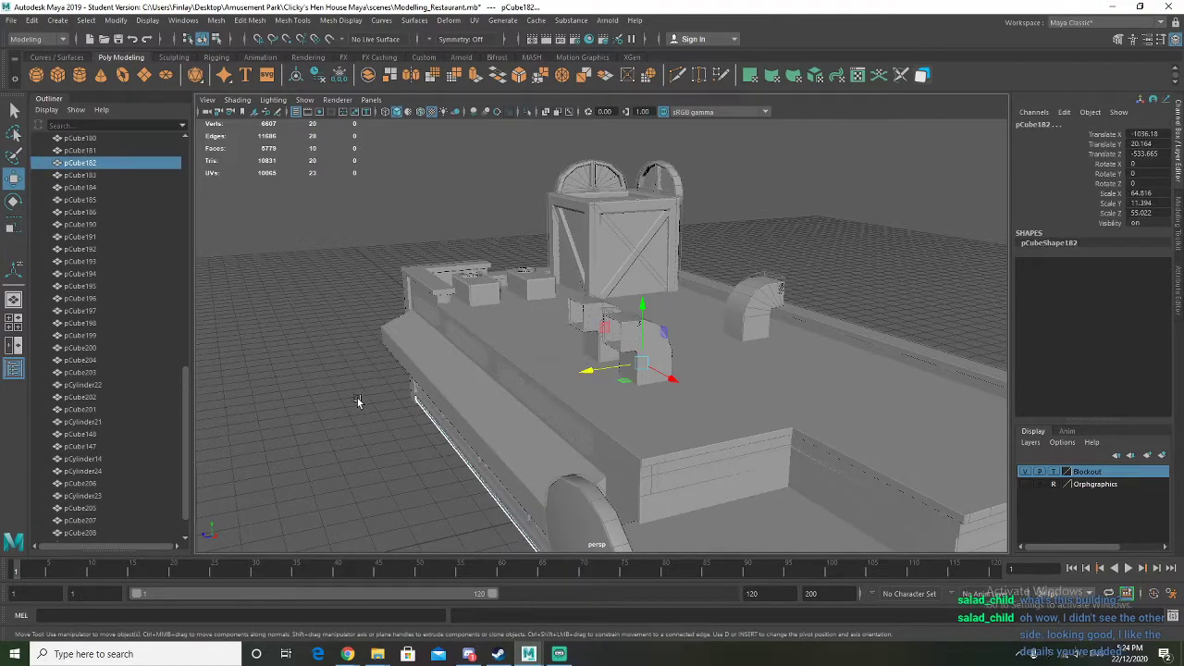
# Deselect everything and save the restaurant scene, accepting the student version notice
pyautogui.click(332, 412)
pyautogui.keyDown('alt'); pyautogui.moveTo(332, 411); pyautogui.dragTo(471, 342); pyautogui.keyUp('alt')
pyautogui.click(11, 20)
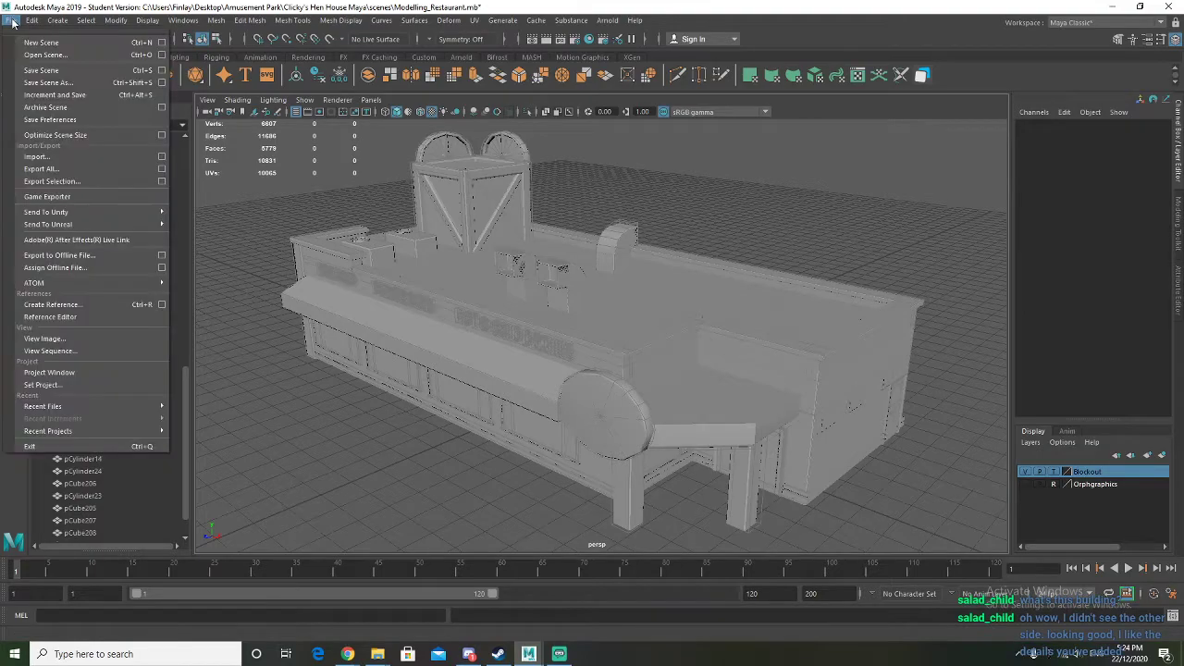
pyautogui.click(51, 70)
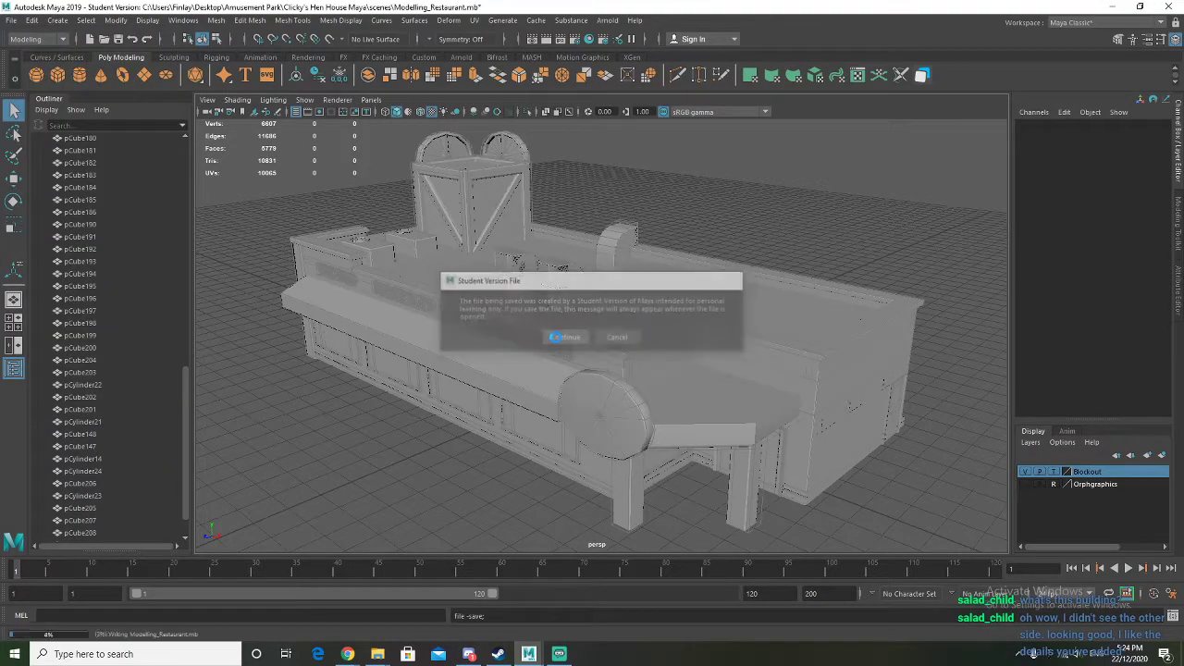
pyautogui.click(555, 338)
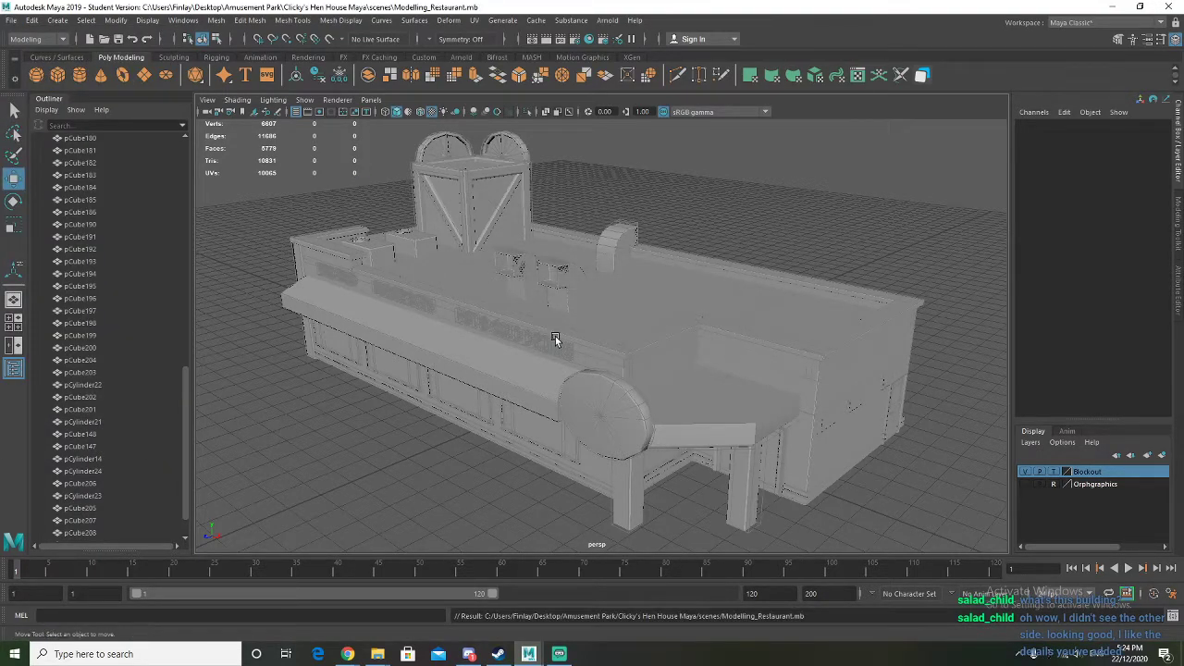
# Delete the construction history of the entire building and save the scene again
pyautogui.scroll(-2, 348, 183)
pyautogui.moveTo(286, 142); pyautogui.dragTo(934, 546)
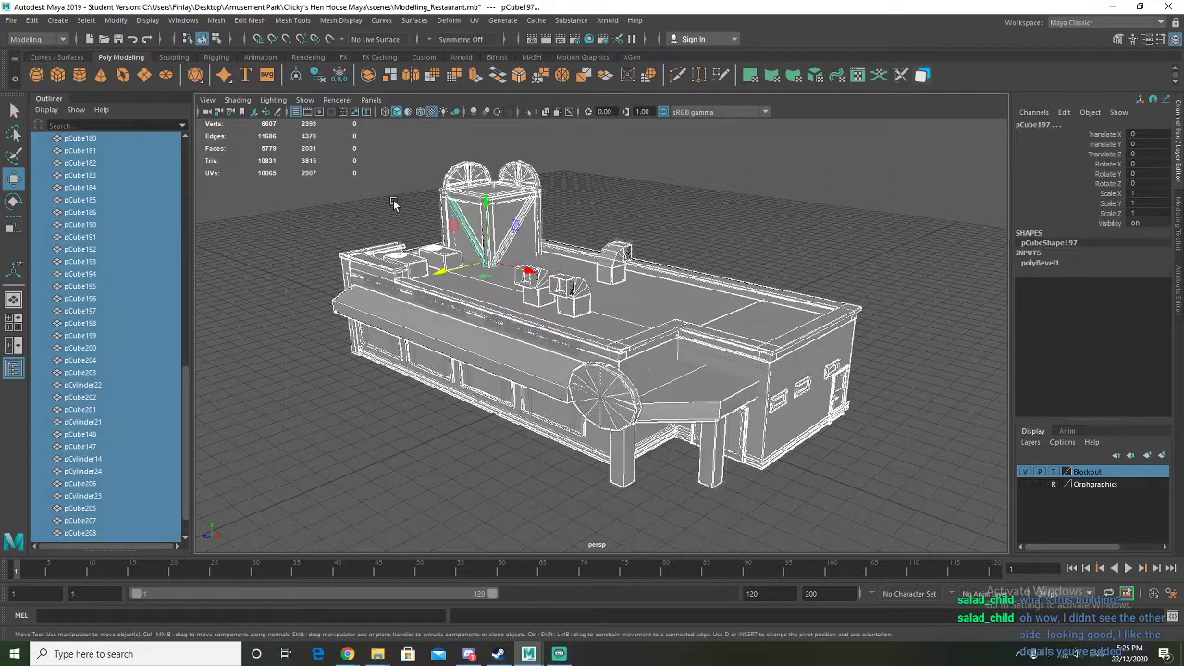
pyautogui.click(317, 76)
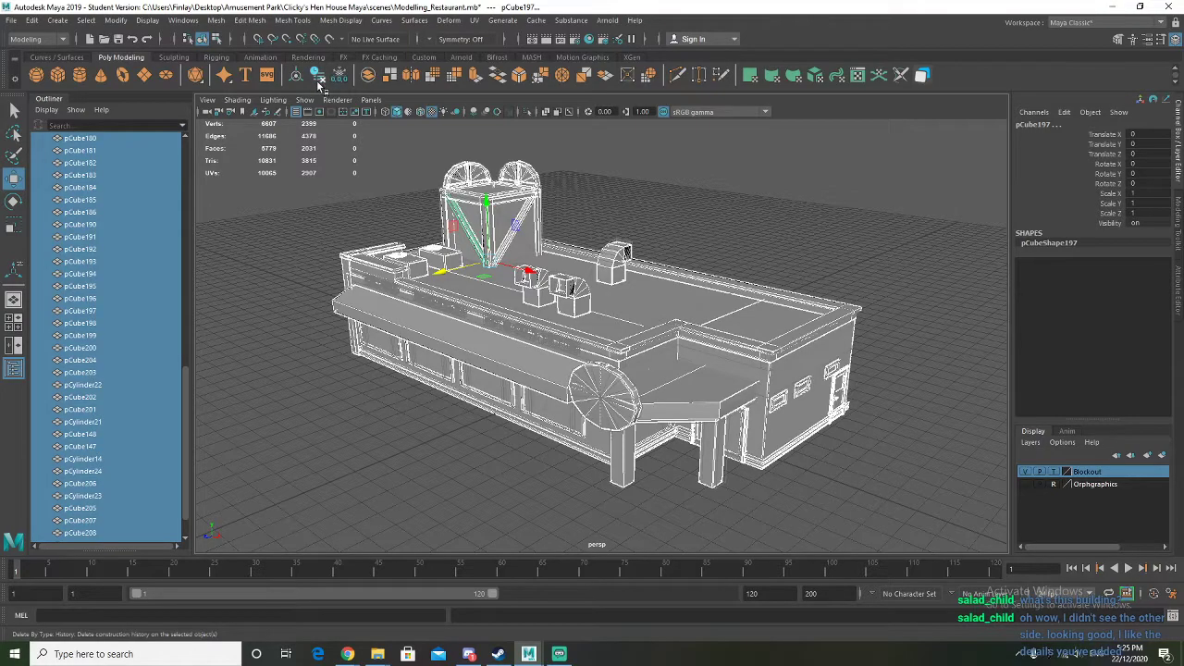
pyautogui.click(268, 195)
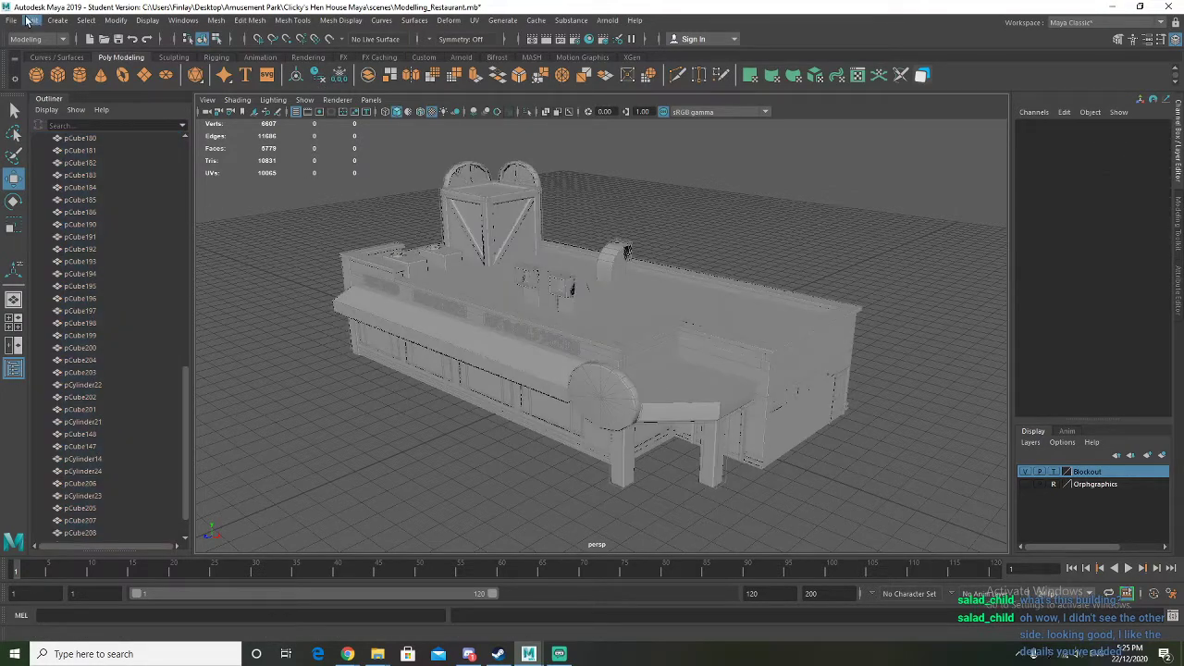
pyautogui.click(13, 21)
pyautogui.click(41, 74)
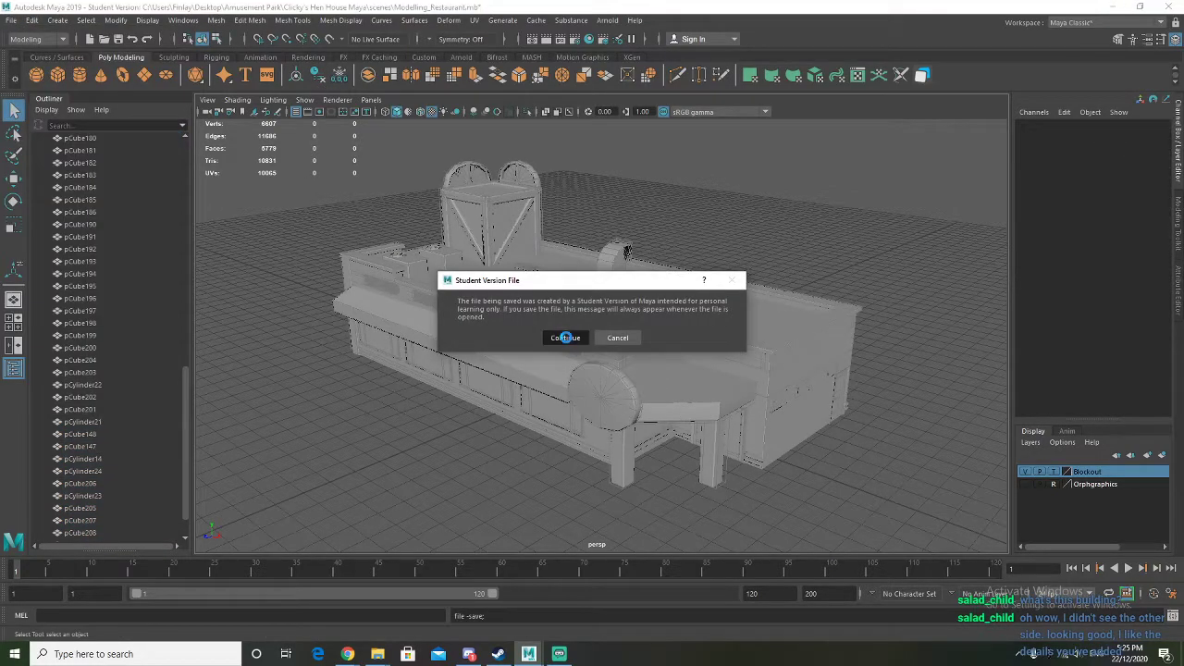
pyautogui.click(565, 338)
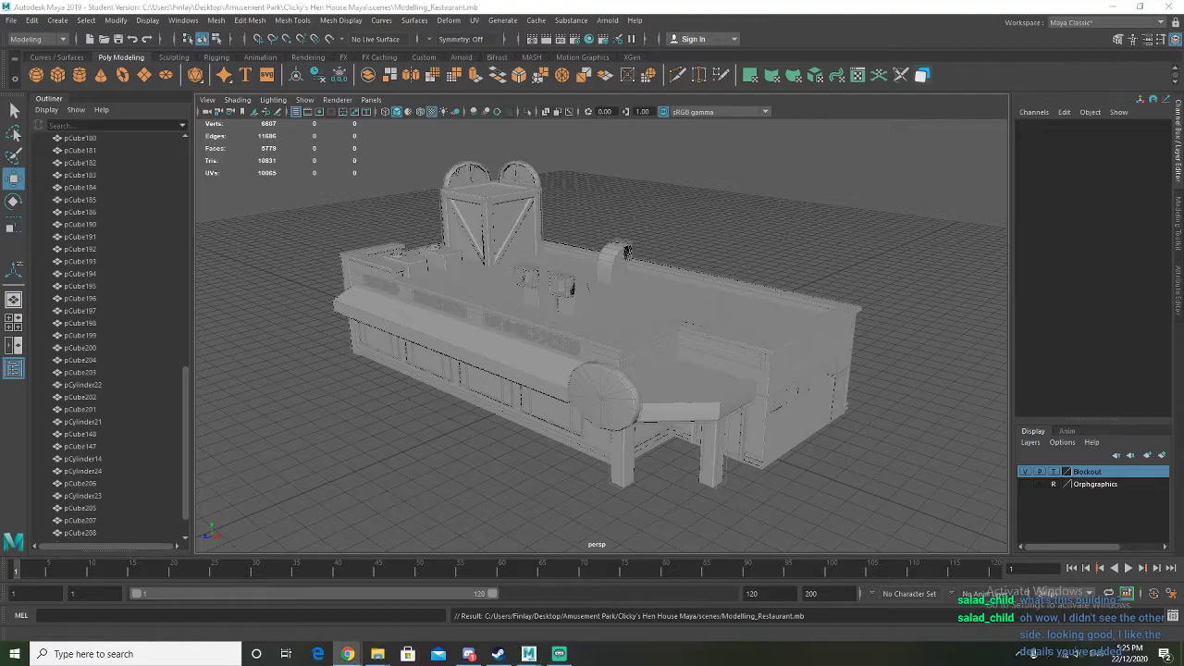